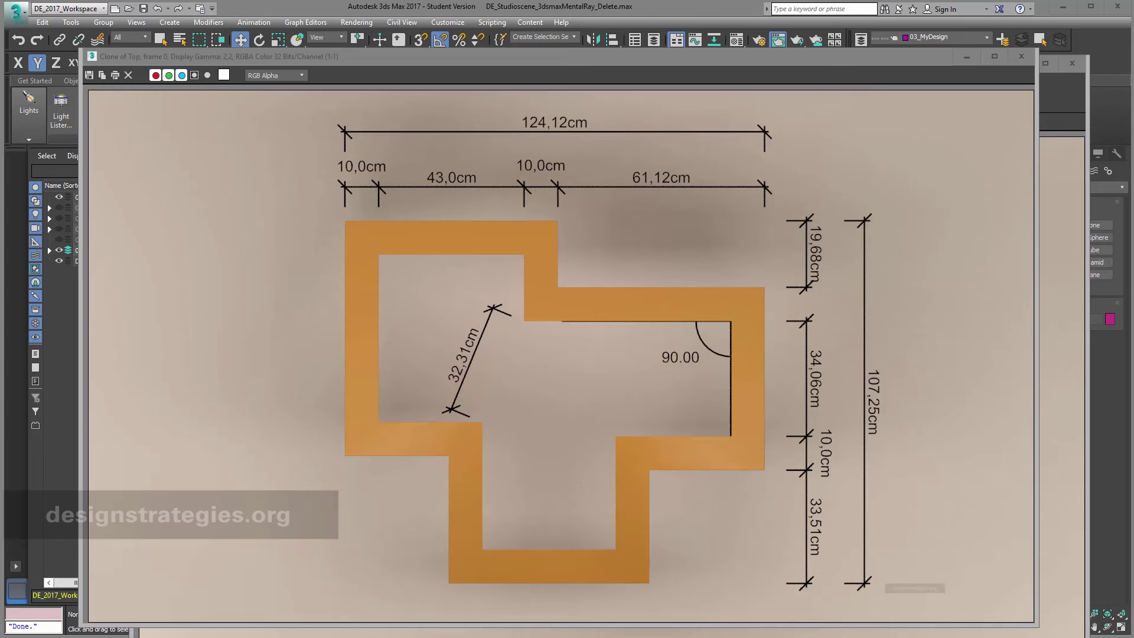
# - Minimize both render windows and dimension the orange wall outline's overall width from its upper left to its upper right outer corner
pyautogui.click(966, 57)
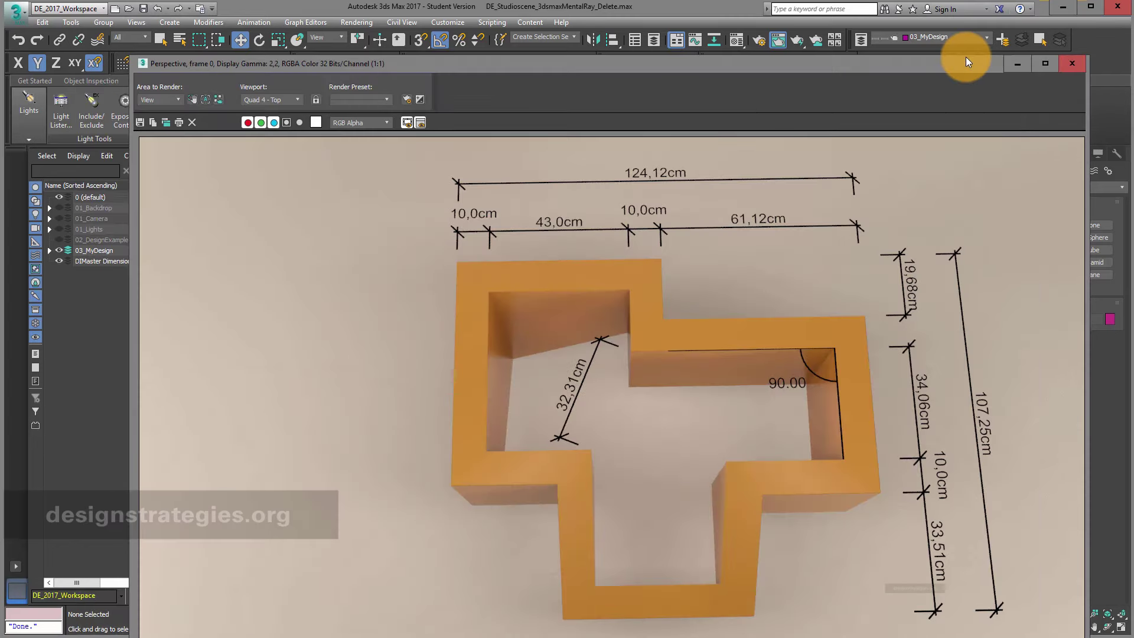
pyautogui.click(1017, 63)
pyautogui.click(415, 63)
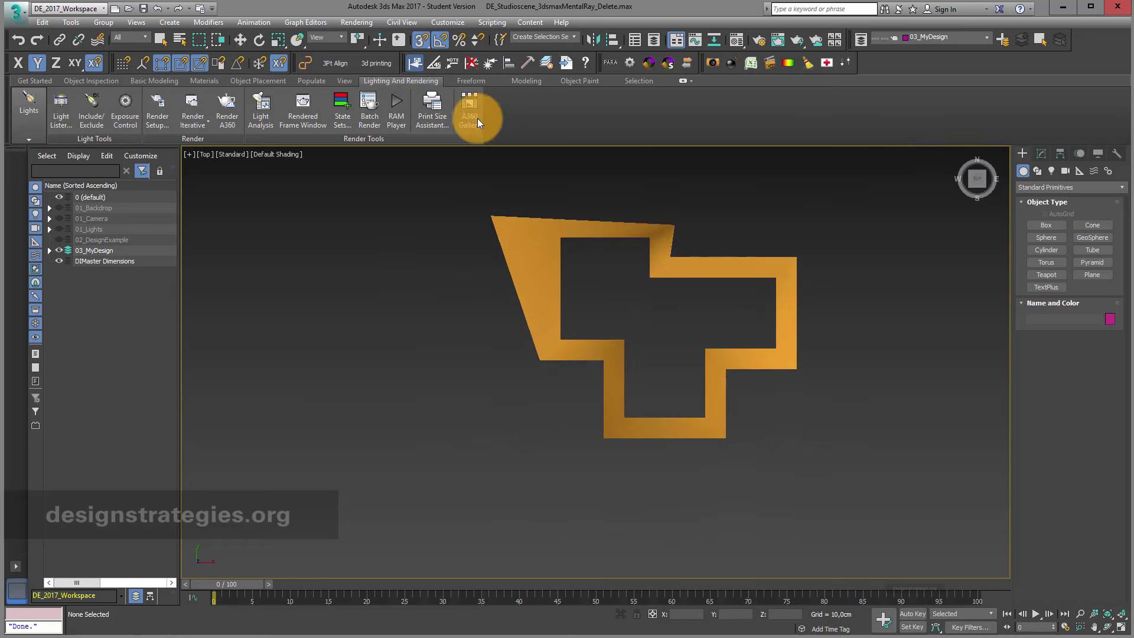
pyautogui.moveTo(579, 186); pyautogui.dragTo(495, 234, button='middle')
pyautogui.click(401, 261)
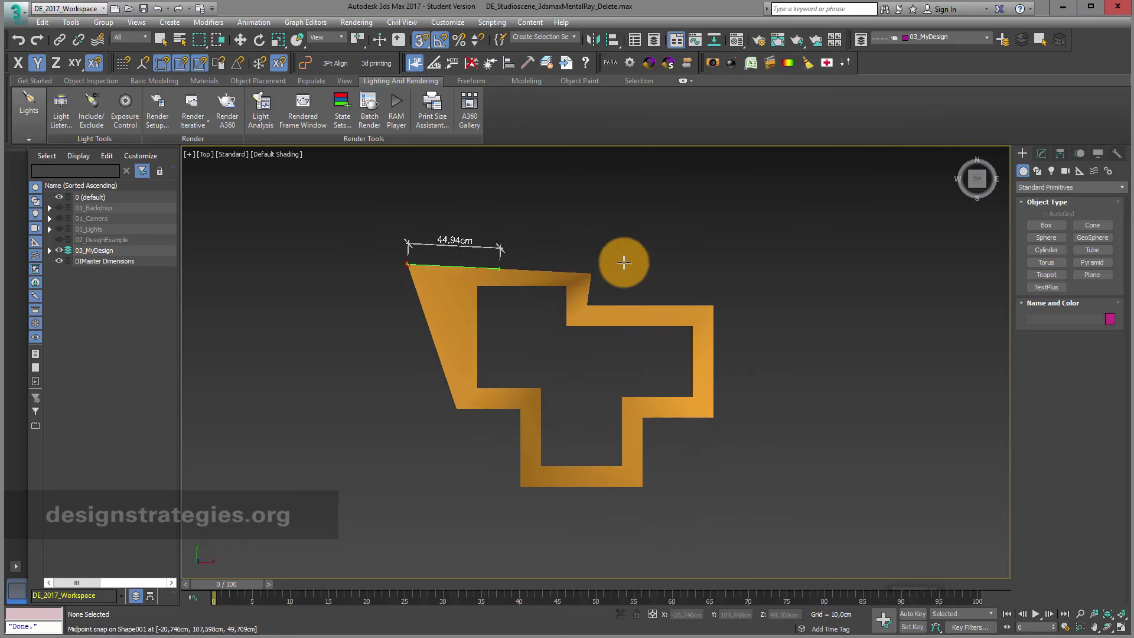
pyautogui.click(714, 304)
# - Add a horizontal chain dimension through the outline's upper outer and inner corners and move it above the overall width dimension
pyautogui.click(415, 62)
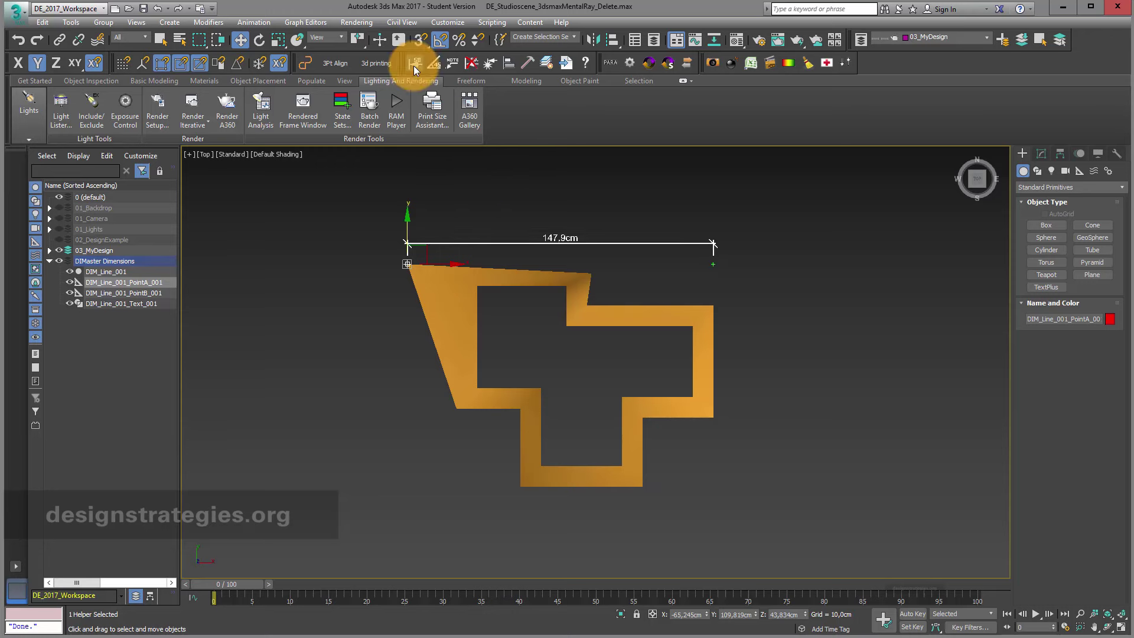
pyautogui.moveTo(407, 264); pyautogui.dragTo(456, 271)
pyautogui.click(482, 295)
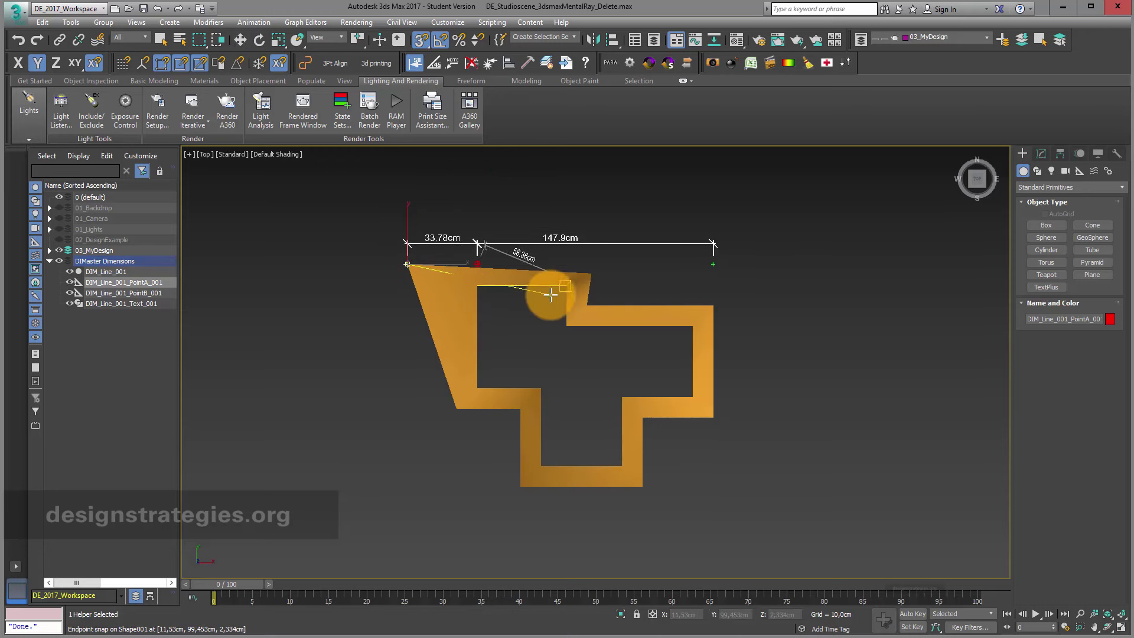
pyautogui.click(573, 292)
pyautogui.click(590, 275)
pyautogui.click(712, 306)
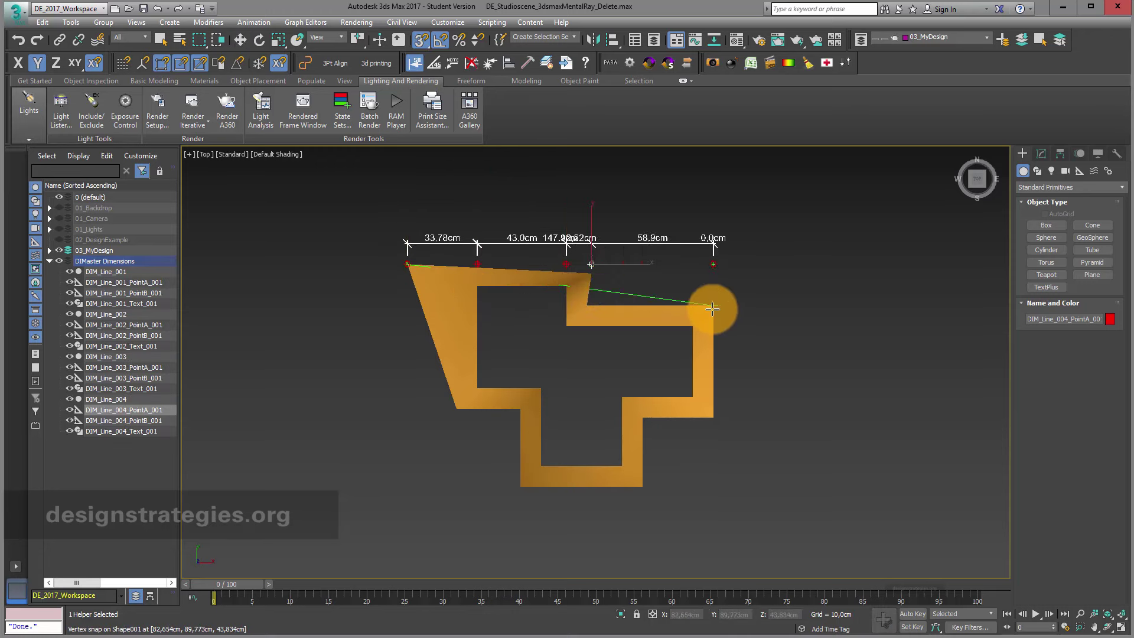
pyautogui.rightClick(708, 306)
pyautogui.moveTo(423, 238); pyautogui.dragTo(401, 203)
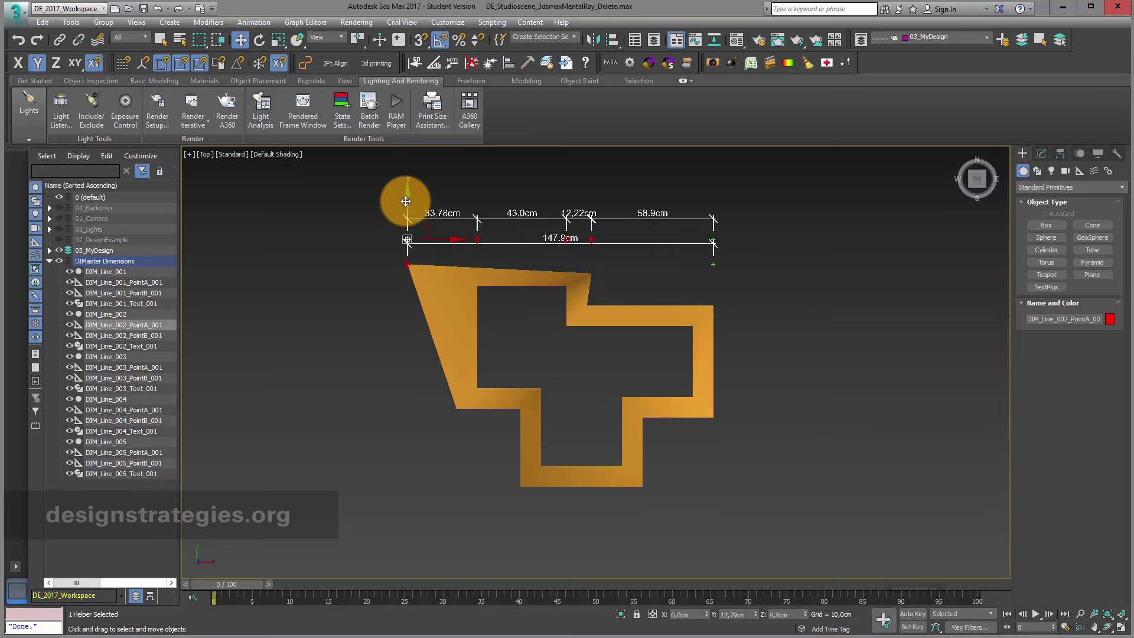
# - Add a vertical chain dimension from the outline's upper step corner down to its bottom edge and move it beyond the right side
pyautogui.click(415, 62)
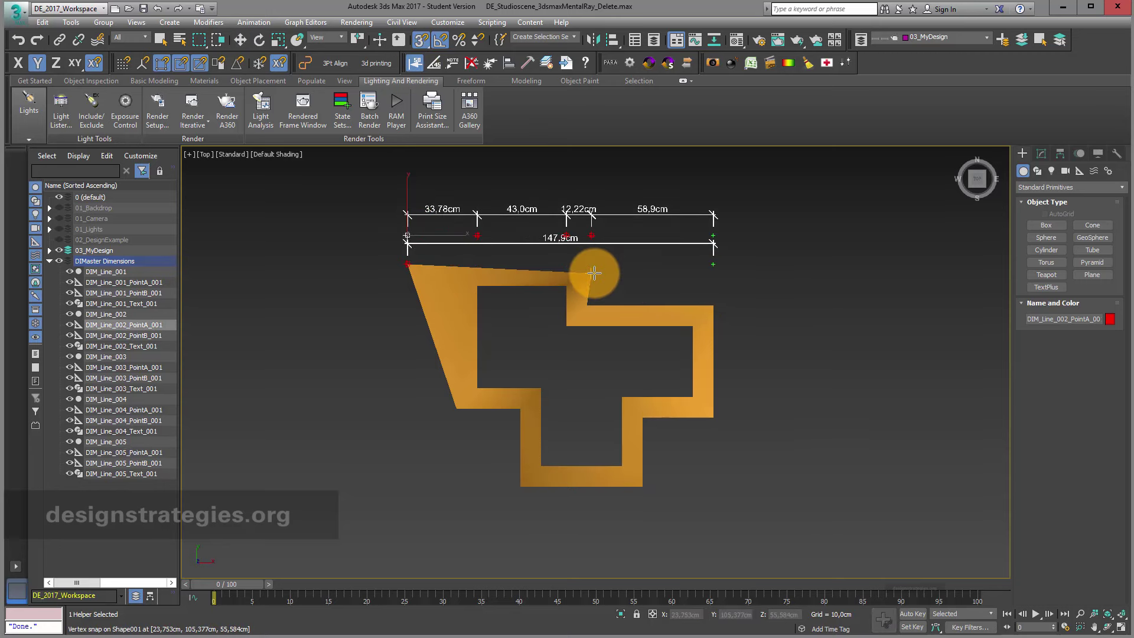
pyautogui.click(591, 273)
pyautogui.click(685, 401)
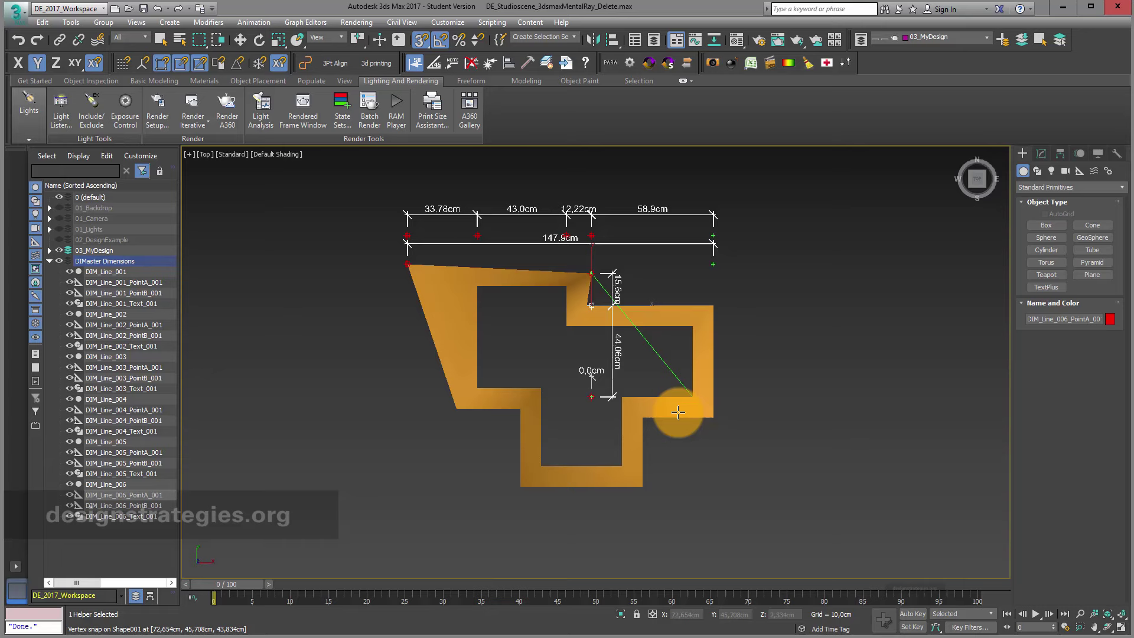
pyautogui.click(647, 421)
pyautogui.click(643, 488)
pyautogui.rightClick(644, 488)
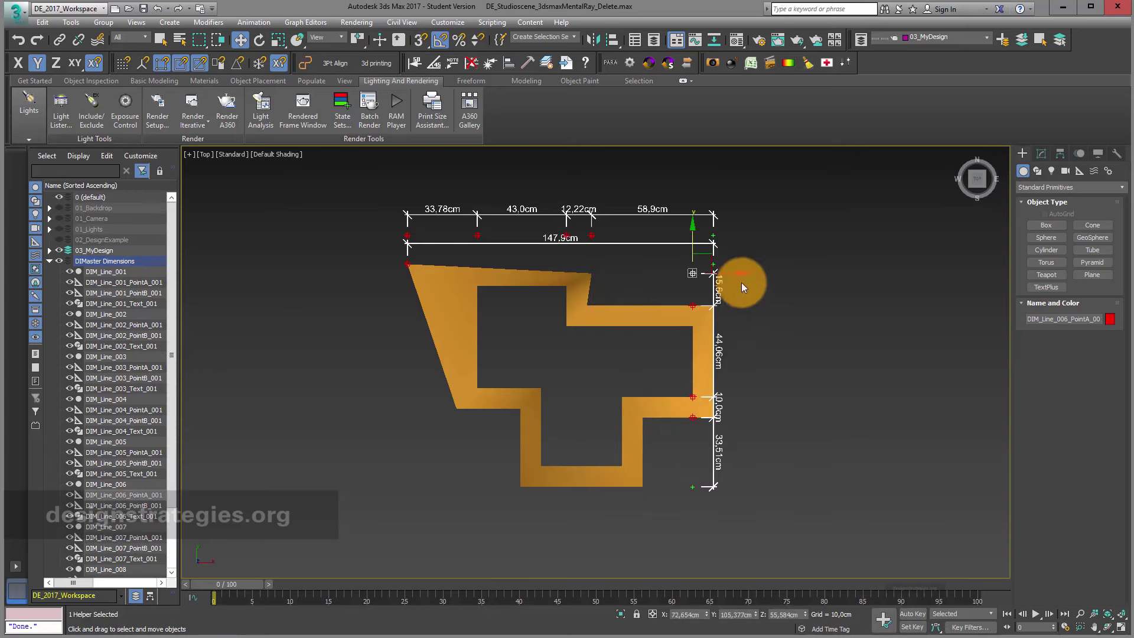
pyautogui.moveTo(733, 273); pyautogui.dragTo(770, 277)
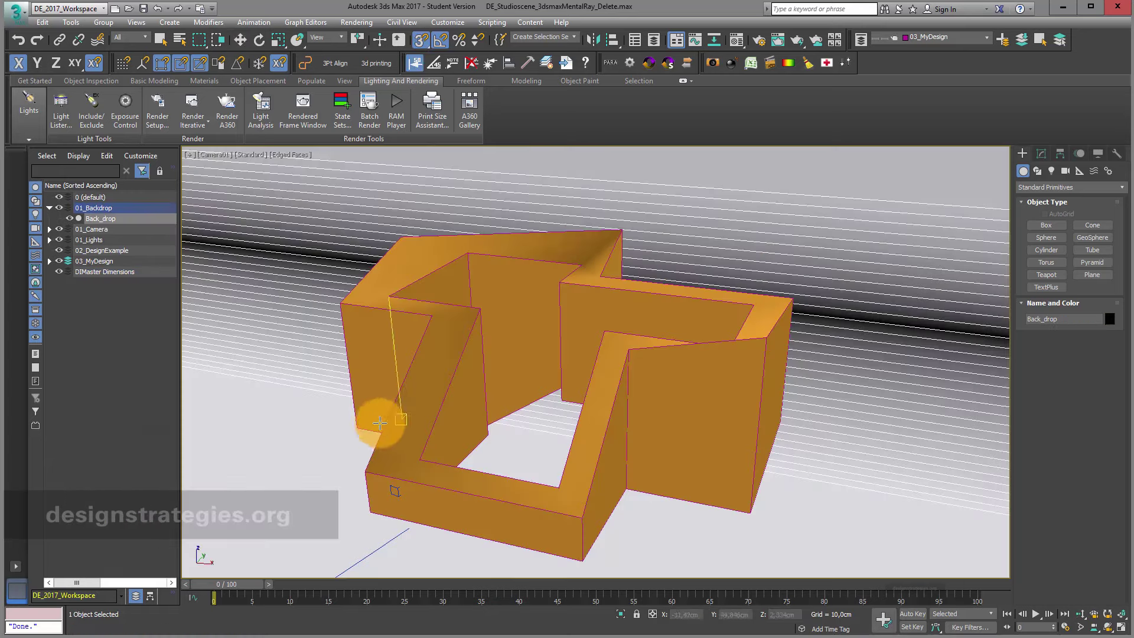
# - In the camera view, dimension the length of the front wall's outer top edge
pyautogui.click(364, 472)
pyautogui.click(581, 518)
pyautogui.rightClick(582, 518)
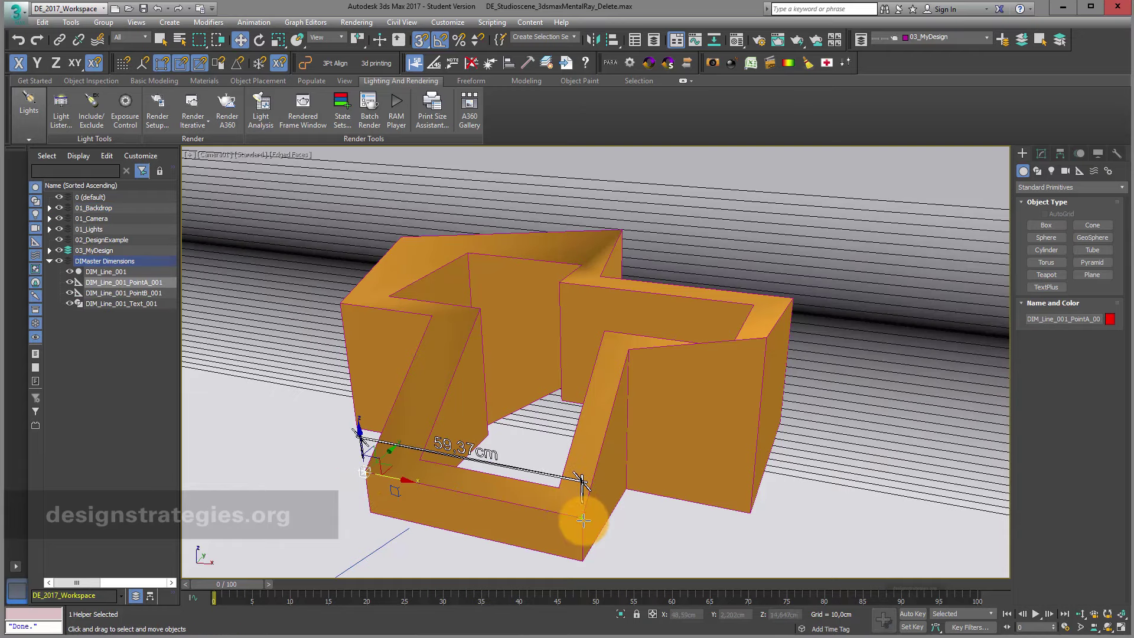
# - Add a chain dimension in the camera view through the upper front wall corners, from the far left to the right outer corner
pyautogui.click(416, 62)
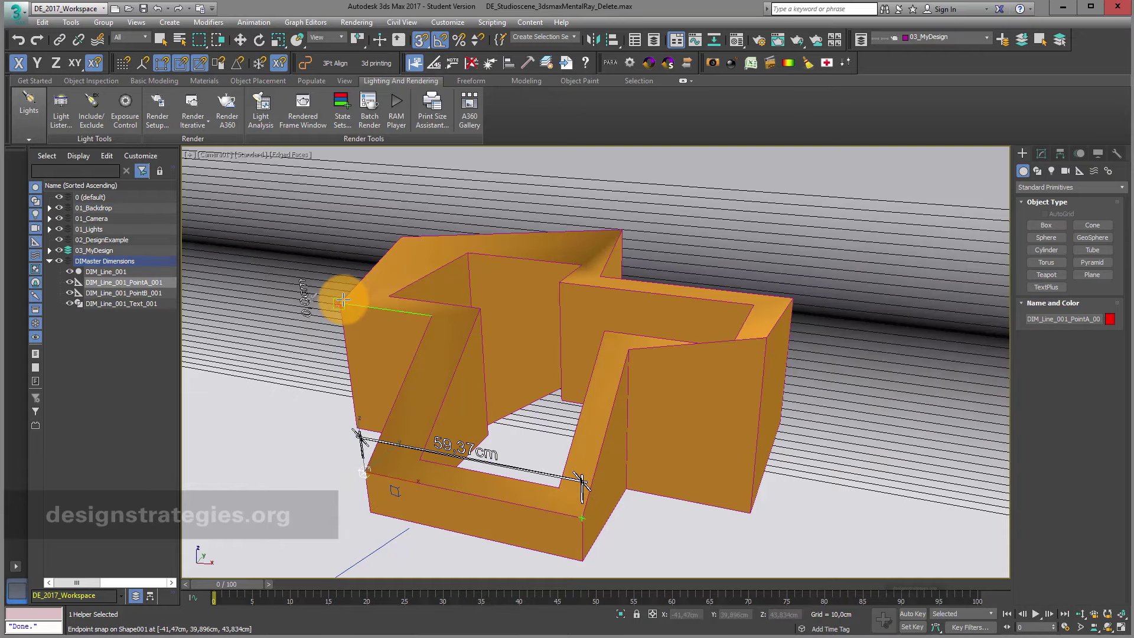
pyautogui.click(340, 303)
pyautogui.click(431, 316)
pyautogui.click(628, 349)
pyautogui.click(766, 338)
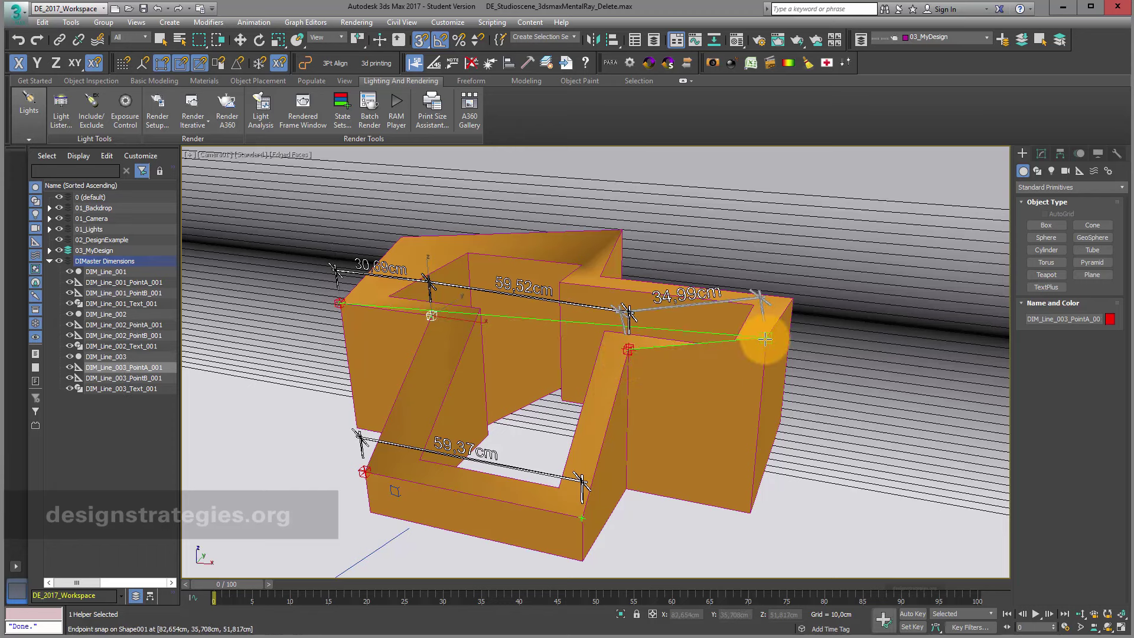
pyautogui.rightClick(766, 295)
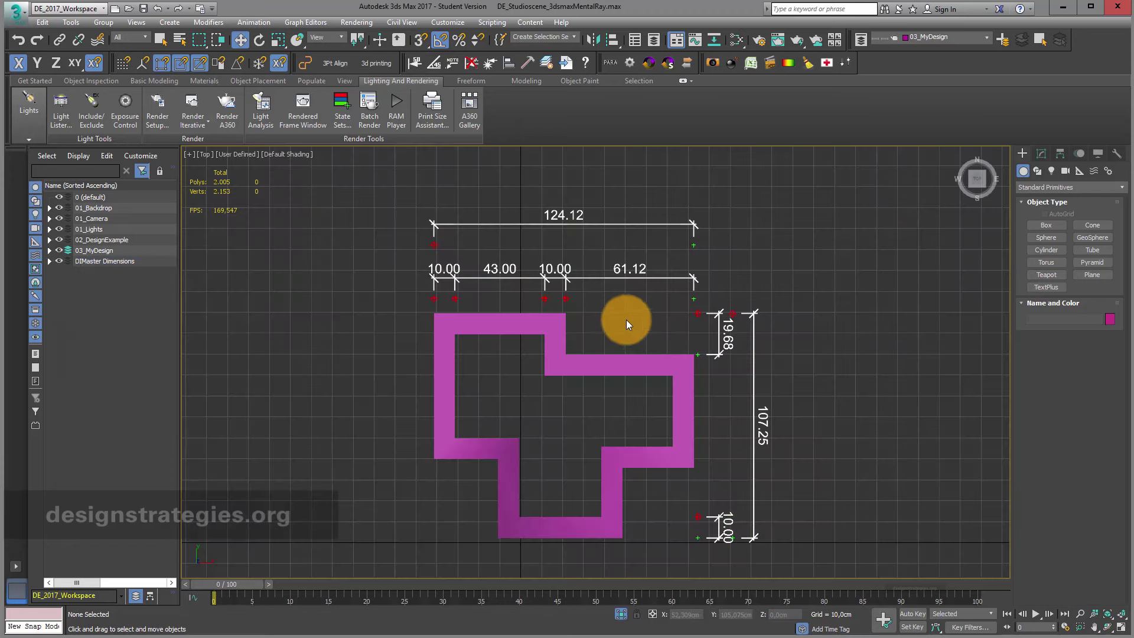
pyautogui.click(331, 331)
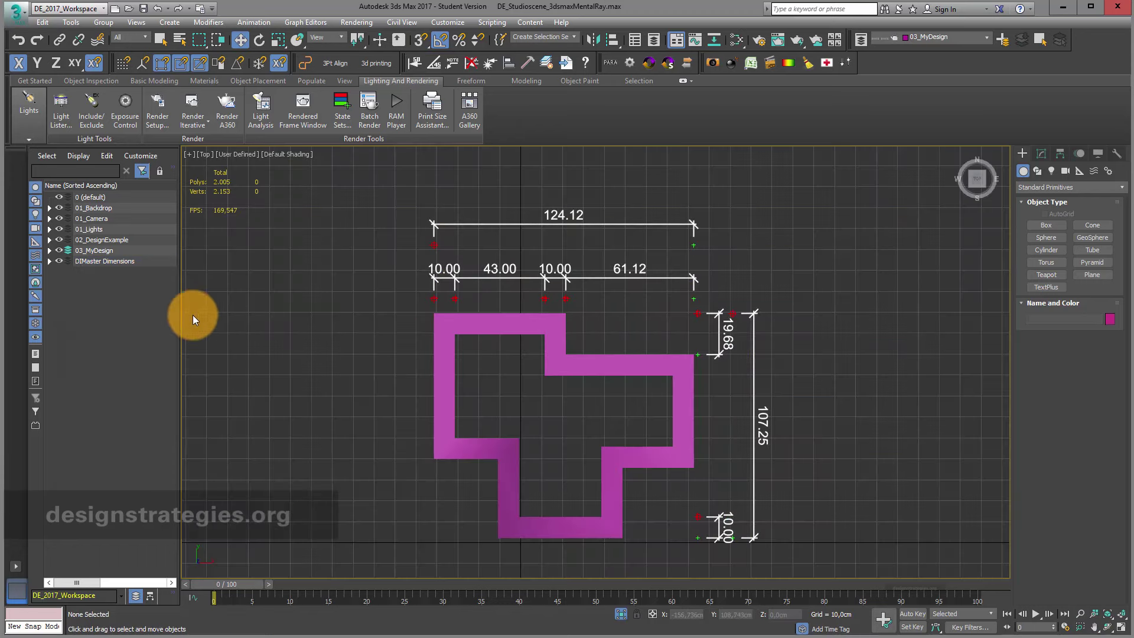
# - Check the DIMaster Dimensions layer contents, select the magenta outline with all its dimensions, and delete all the dimension objects
pyautogui.click(49, 261)
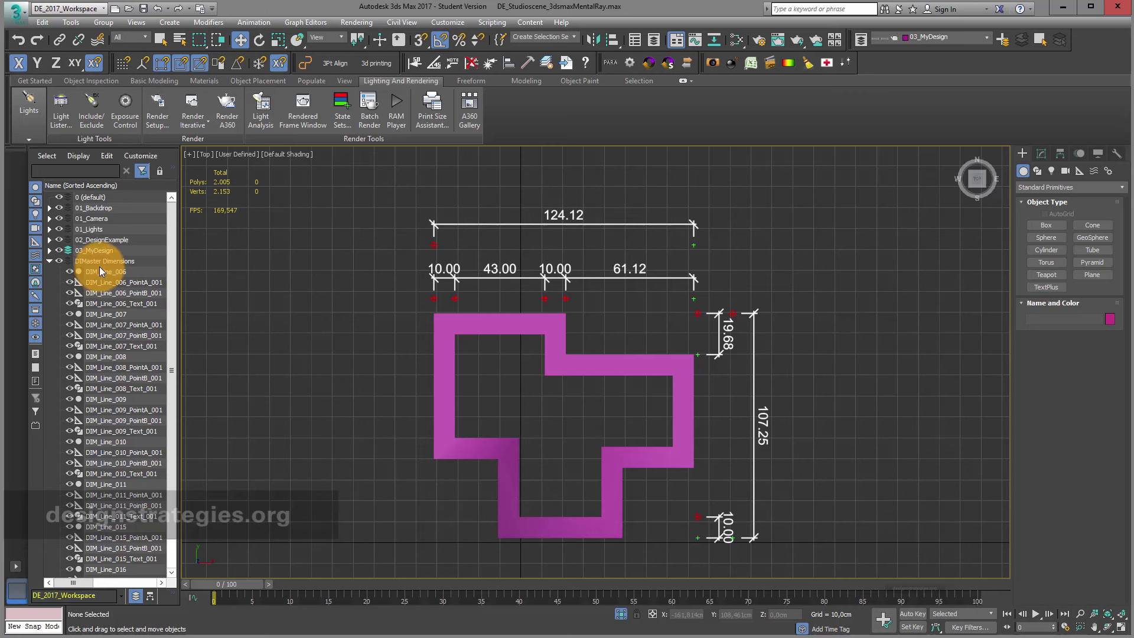
pyautogui.click(49, 261)
pyautogui.moveTo(367, 200); pyautogui.dragTo(849, 565)
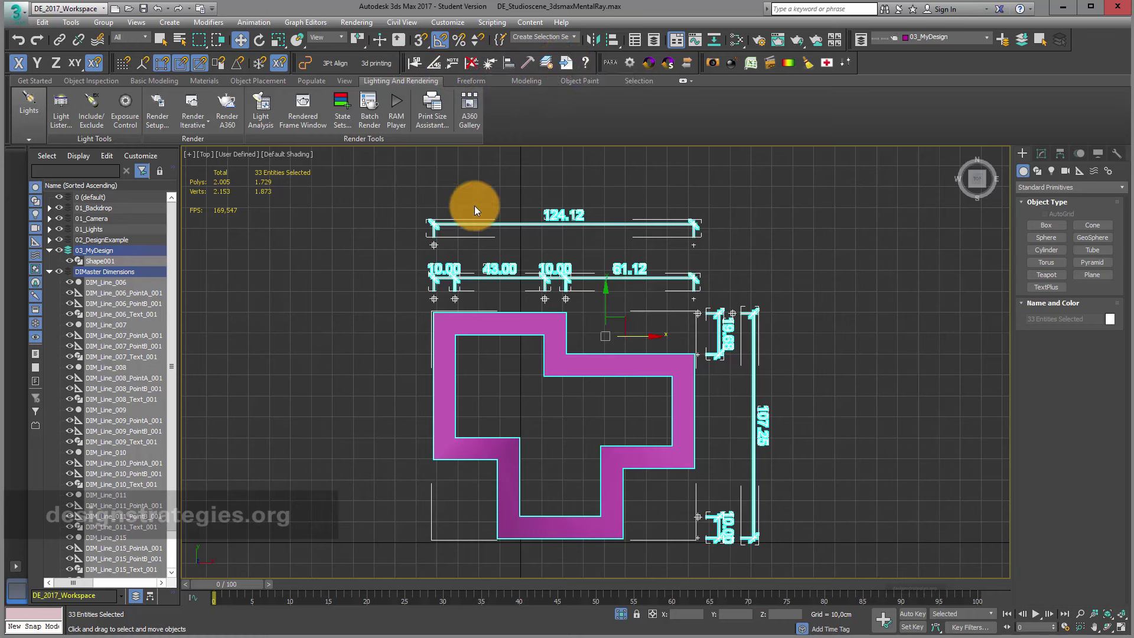
pyautogui.click(365, 196)
pyautogui.moveTo(357, 179); pyautogui.dragTo(854, 580)
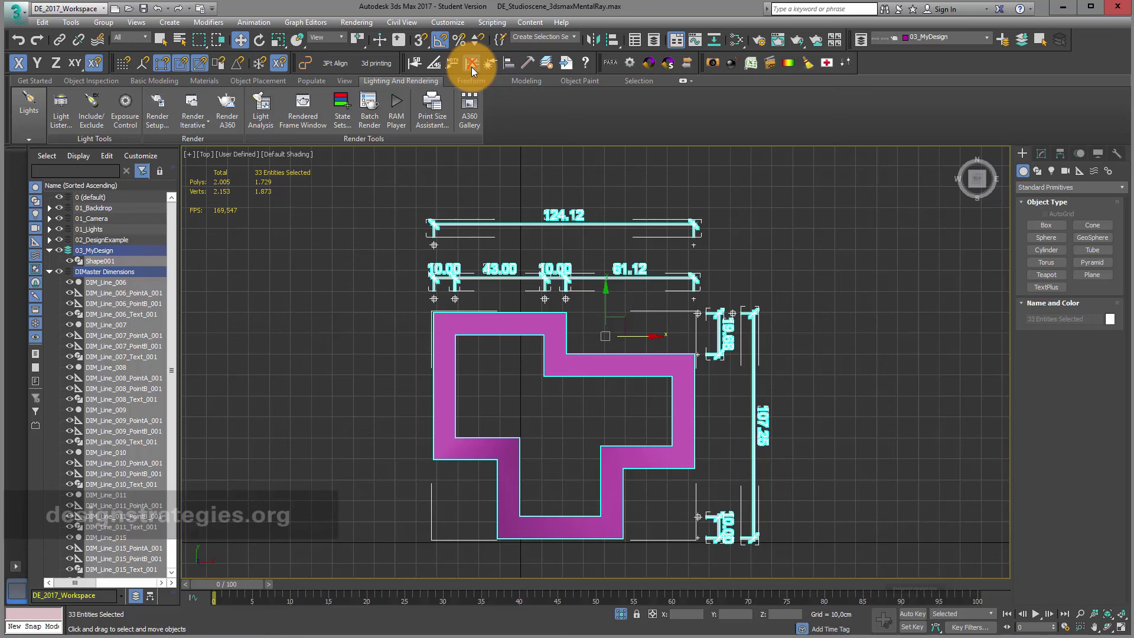
pyautogui.click(471, 65)
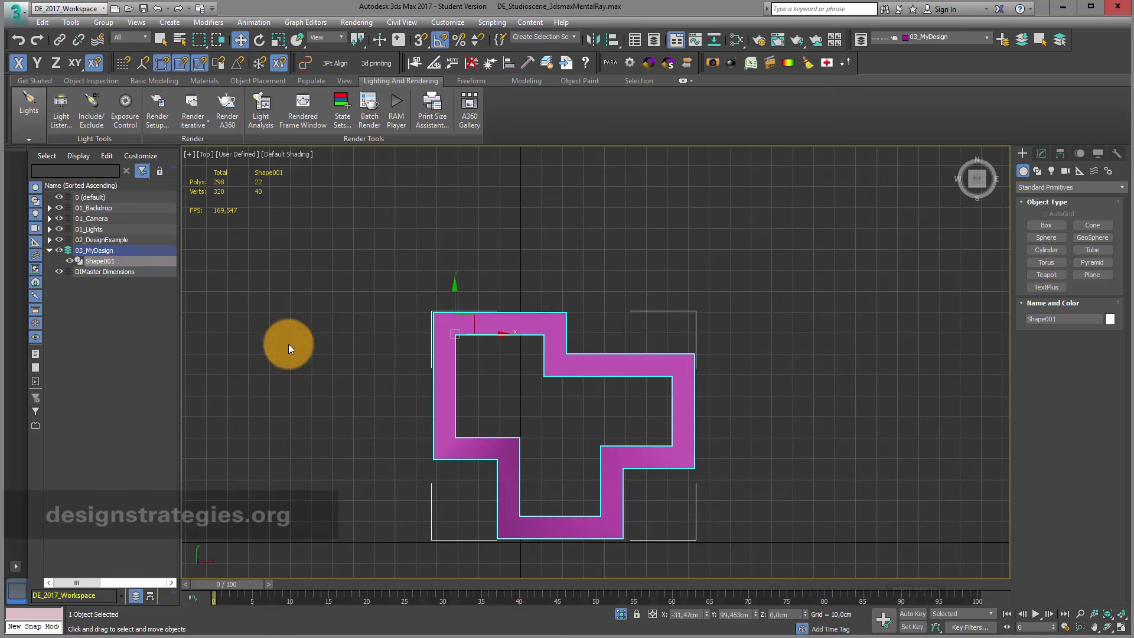
# - Enlarge the Top view's share of the four-viewport layout and maximize the Top view with the outline centred
pyautogui.moveTo(473, 393); pyautogui.dragTo(481, 370, button='middle')
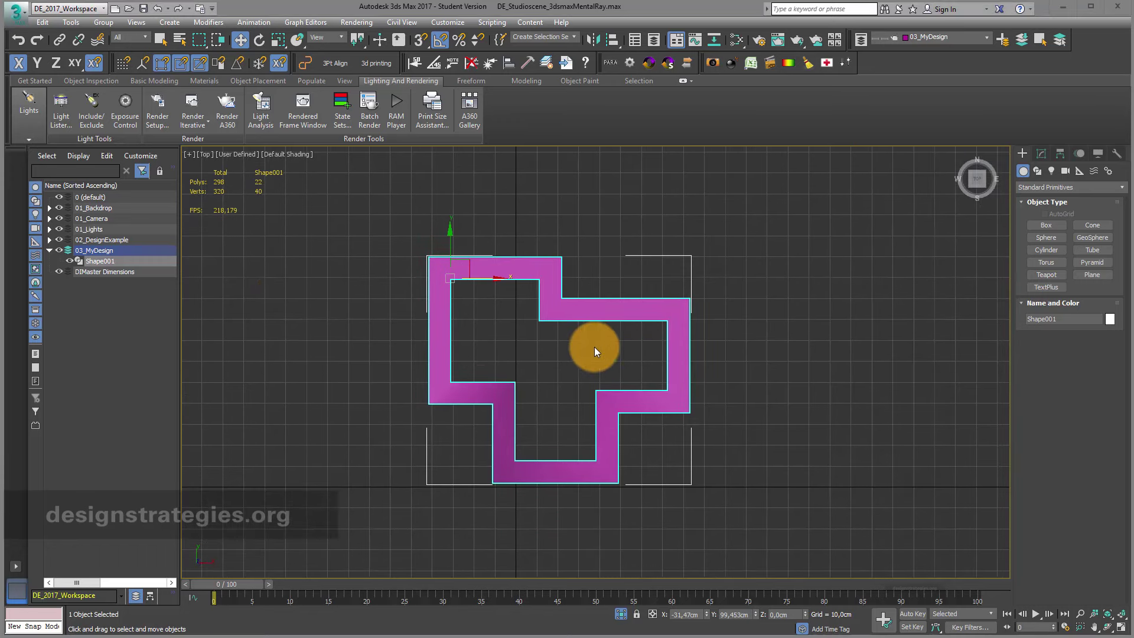
pyautogui.moveTo(584, 326); pyautogui.dragTo(559, 263, button='middle')
pyautogui.moveTo(564, 283); pyautogui.dragTo(590, 322, button='middle')
pyautogui.scroll(3, 564, 296)
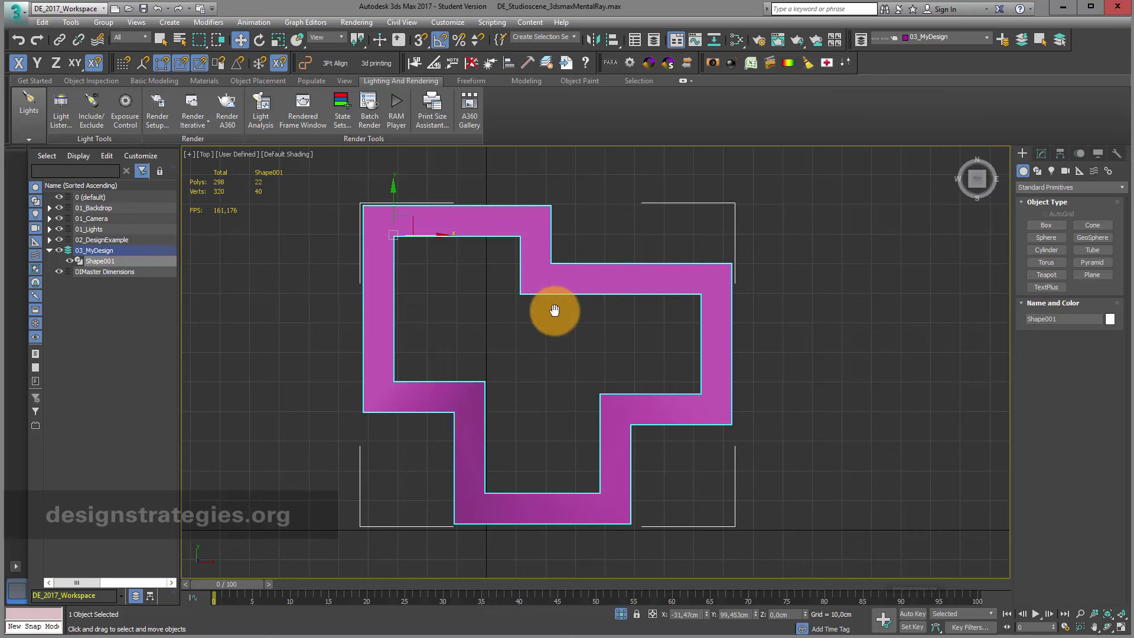
pyautogui.moveTo(554, 310); pyautogui.dragTo(561, 315, button='middle')
pyautogui.click(1121, 627)
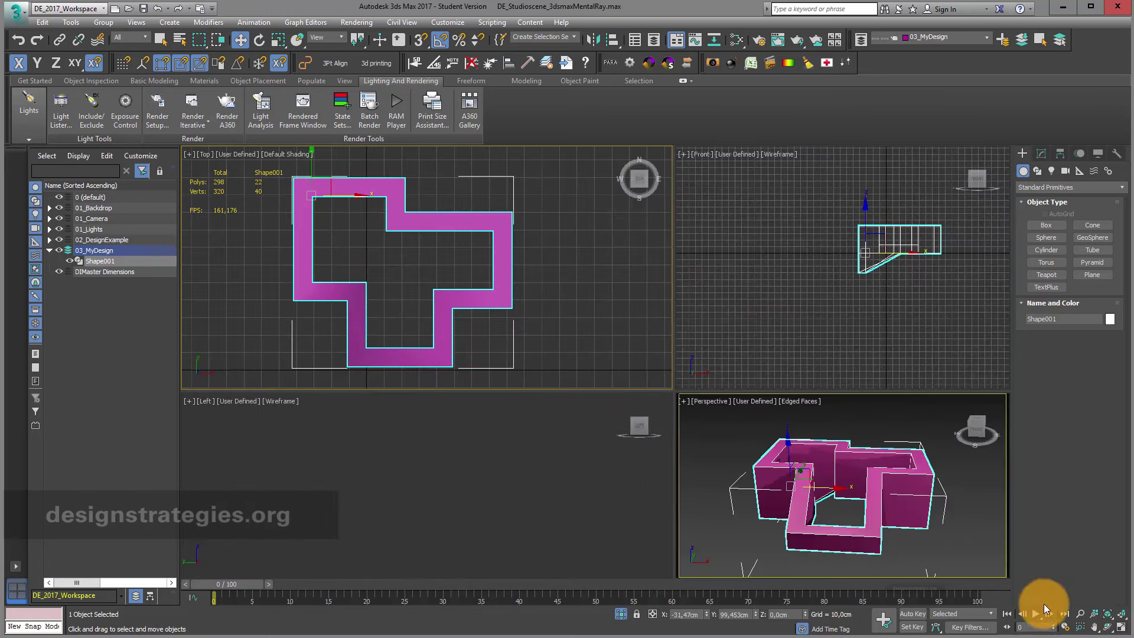
pyautogui.moveTo(674, 392); pyautogui.dragTo(804, 454)
pyautogui.moveTo(650, 337); pyautogui.dragTo(687, 351, button='middle')
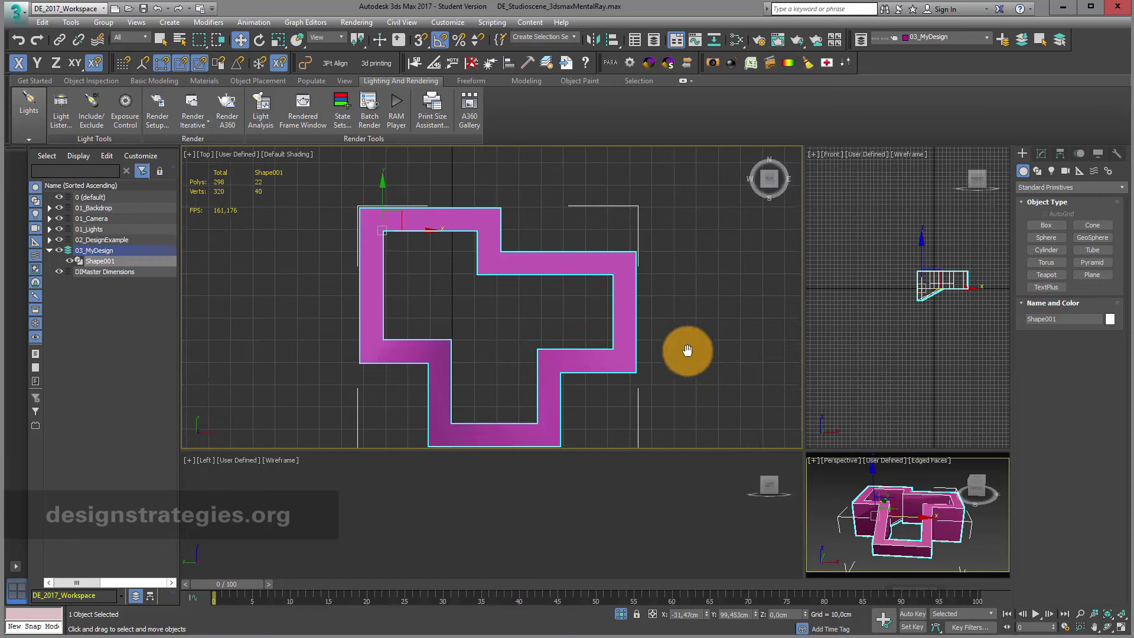
pyautogui.click(1121, 627)
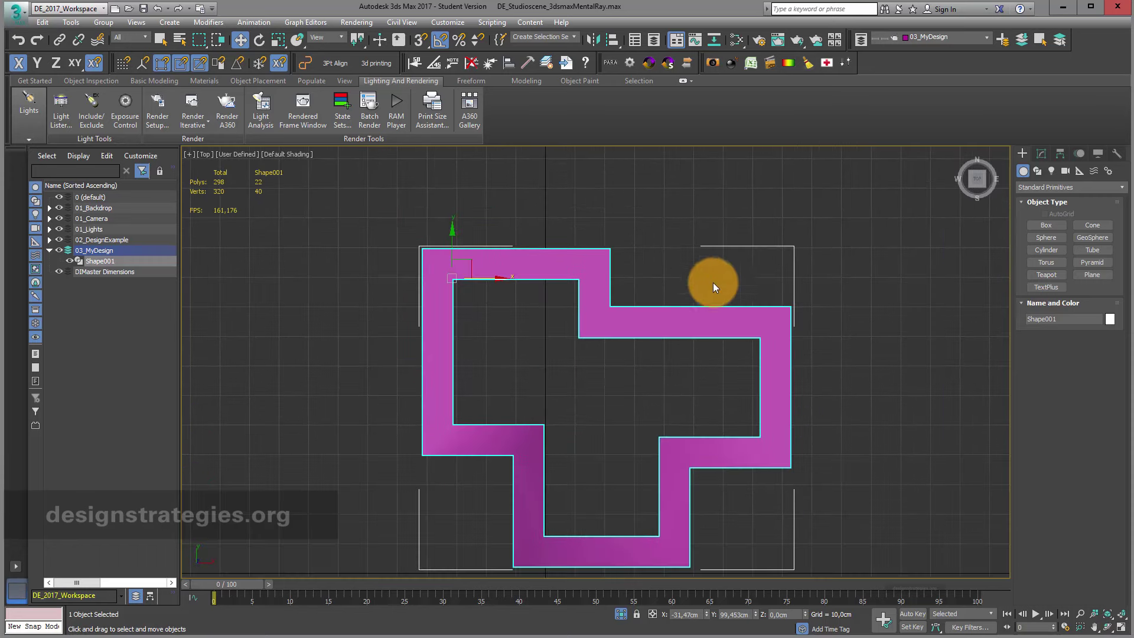
pyautogui.moveTo(670, 258); pyautogui.dragTo(681, 236, button='middle')
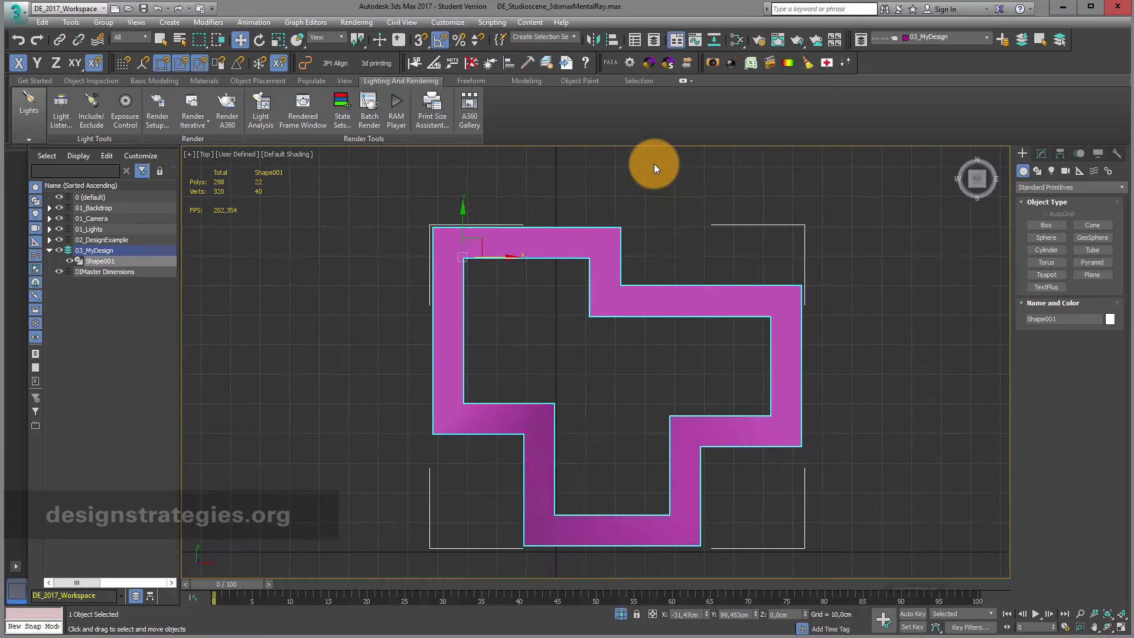
# - Chain-dimension the outline's width through its upper left corner, upper step corner and right outer corner, and move the chain slightly upward
pyautogui.click(416, 63)
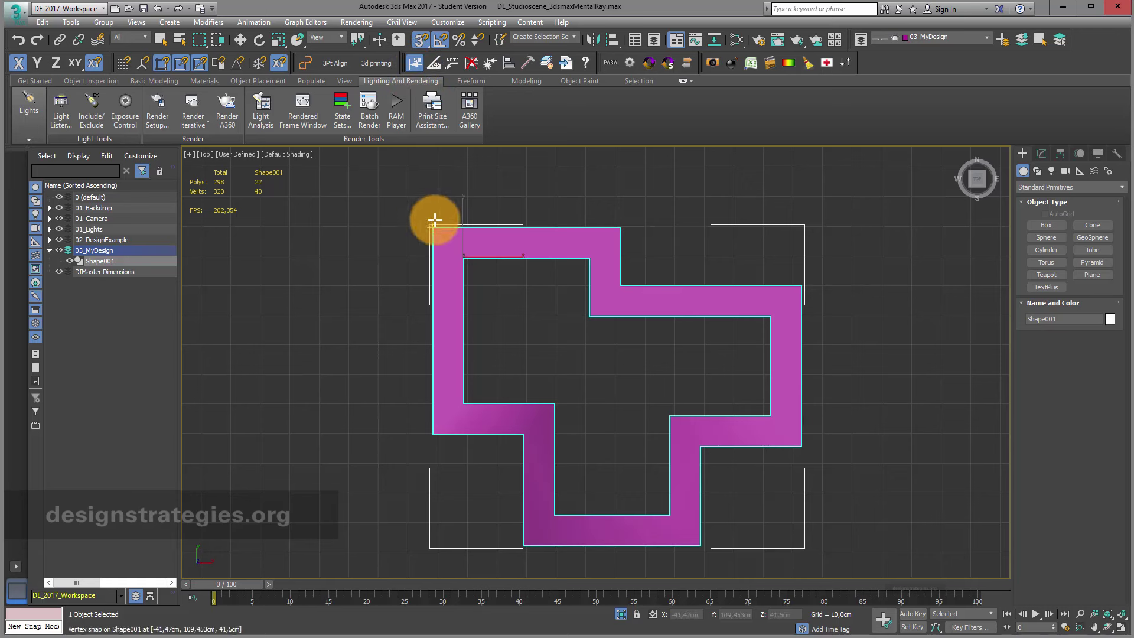
pyautogui.moveTo(434, 220); pyautogui.dragTo(618, 226)
pyautogui.click(617, 227)
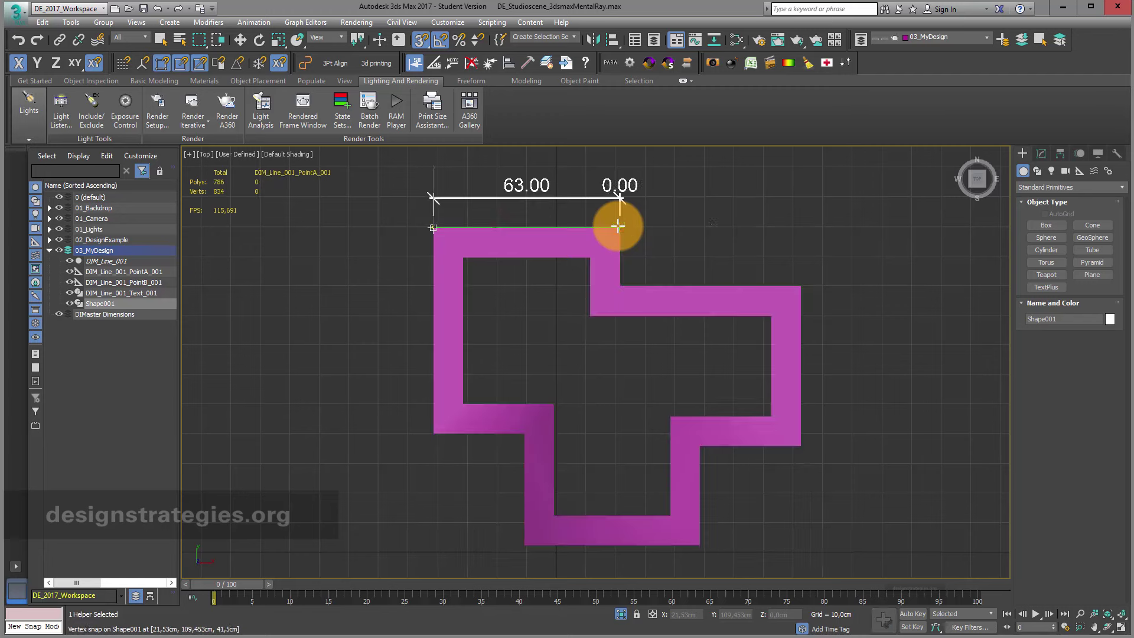
pyautogui.click(799, 284)
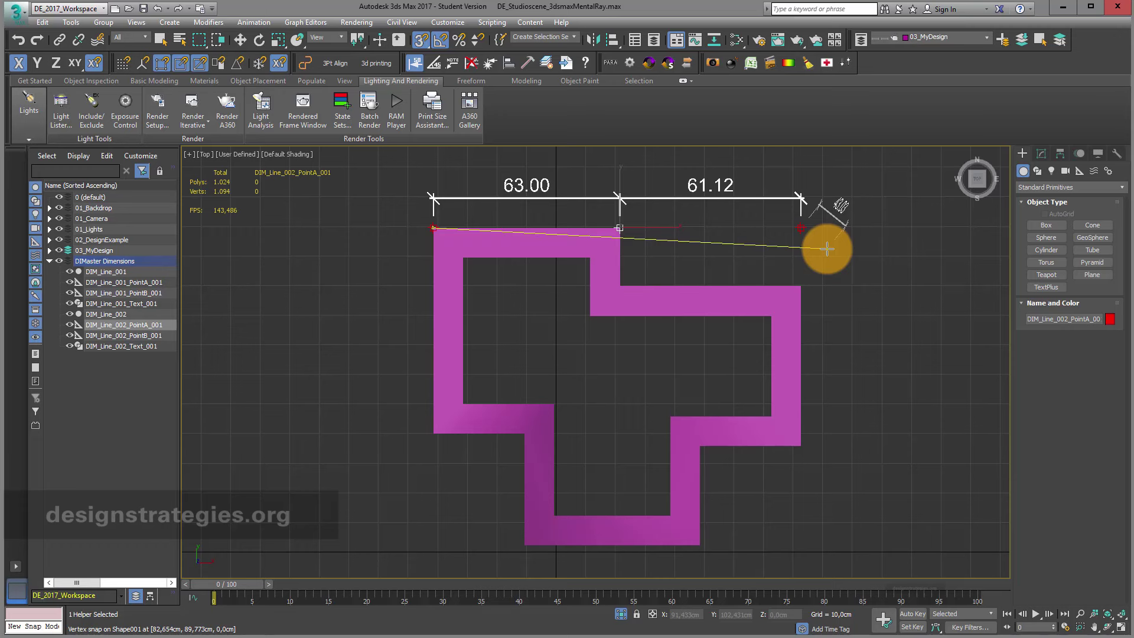
pyautogui.rightClick(827, 248)
pyautogui.moveTo(692, 239); pyautogui.dragTo(686, 292, button='middle')
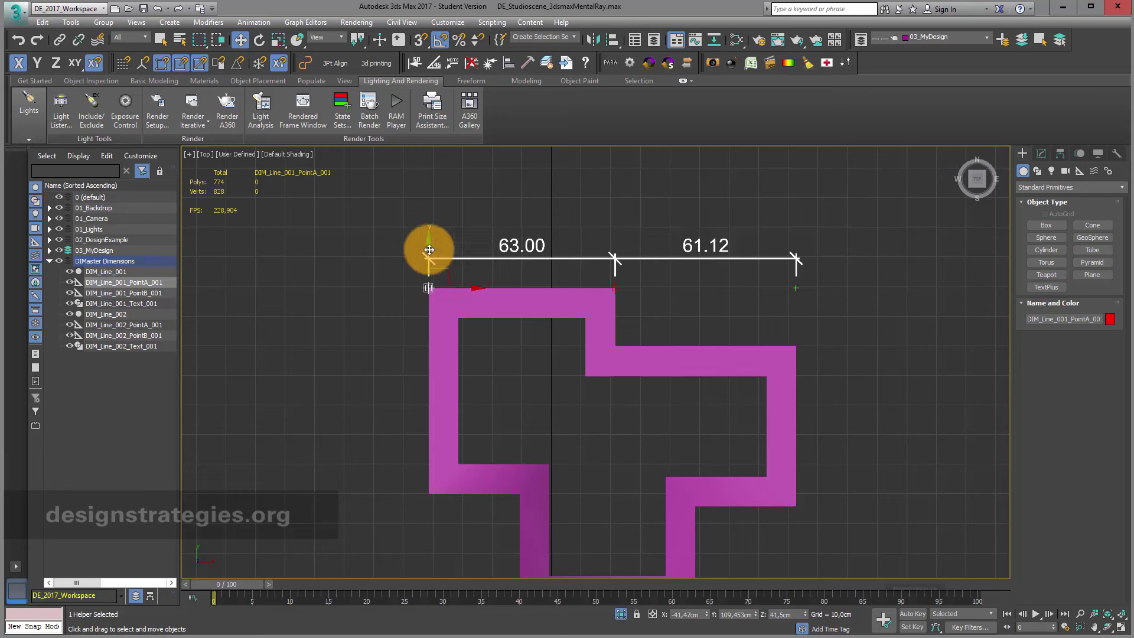
pyautogui.moveTo(428, 250)
pyautogui.mouseDown()
pyautogui.moveTo(429, 227)
pyautogui.moveTo(431, 254)
pyautogui.moveTo(434, 237)
pyautogui.mouseUp()
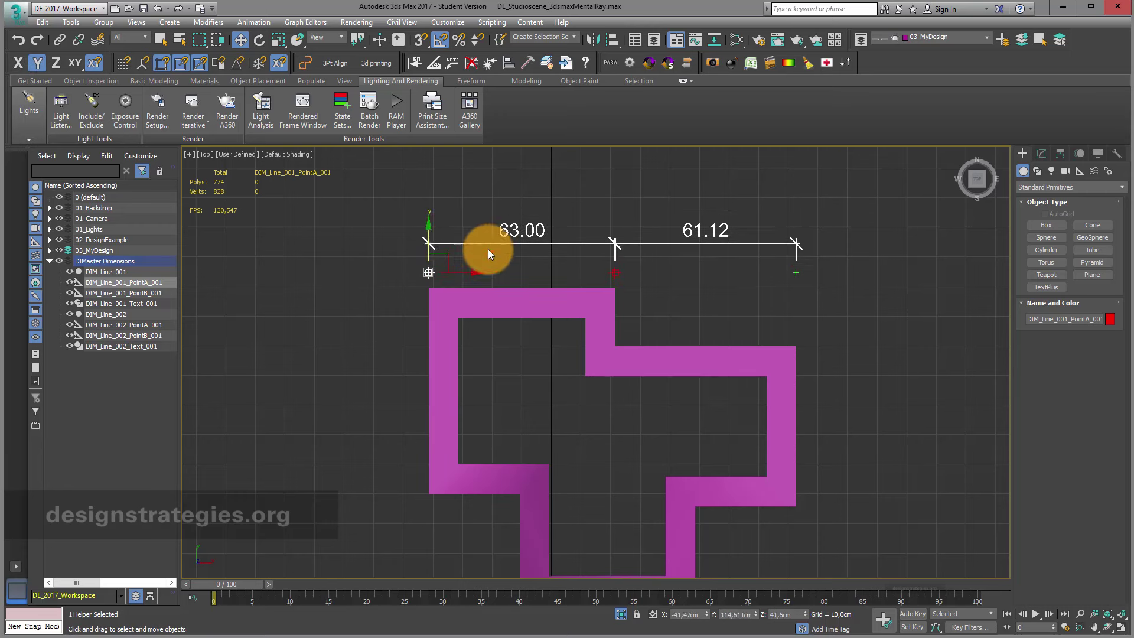
# - Chain-dimension the outline's width through the upper outer and inner wall corners to the right outer corner, and move the chain above the existing one
pyautogui.moveTo(464, 270); pyautogui.dragTo(435, 249, button='middle')
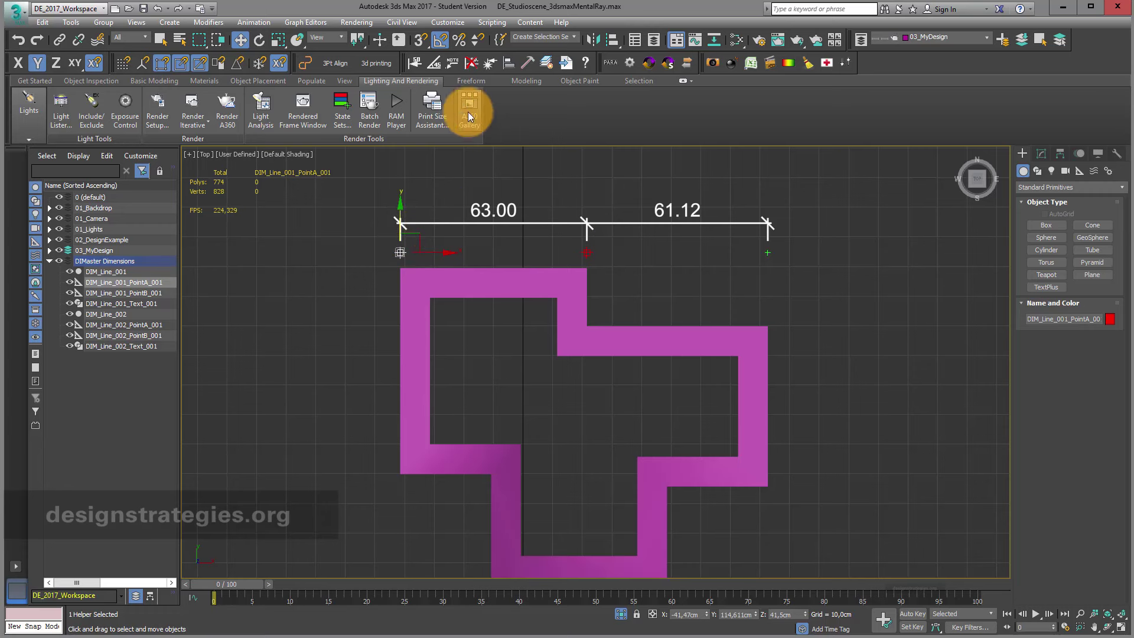
pyautogui.click(416, 63)
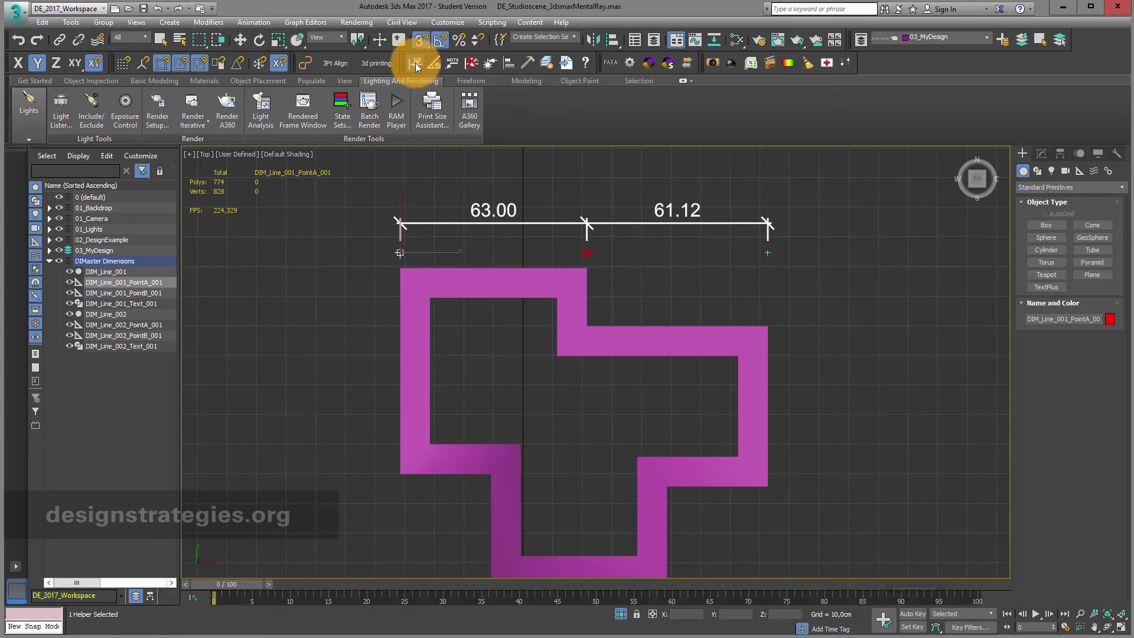
pyautogui.click(402, 266)
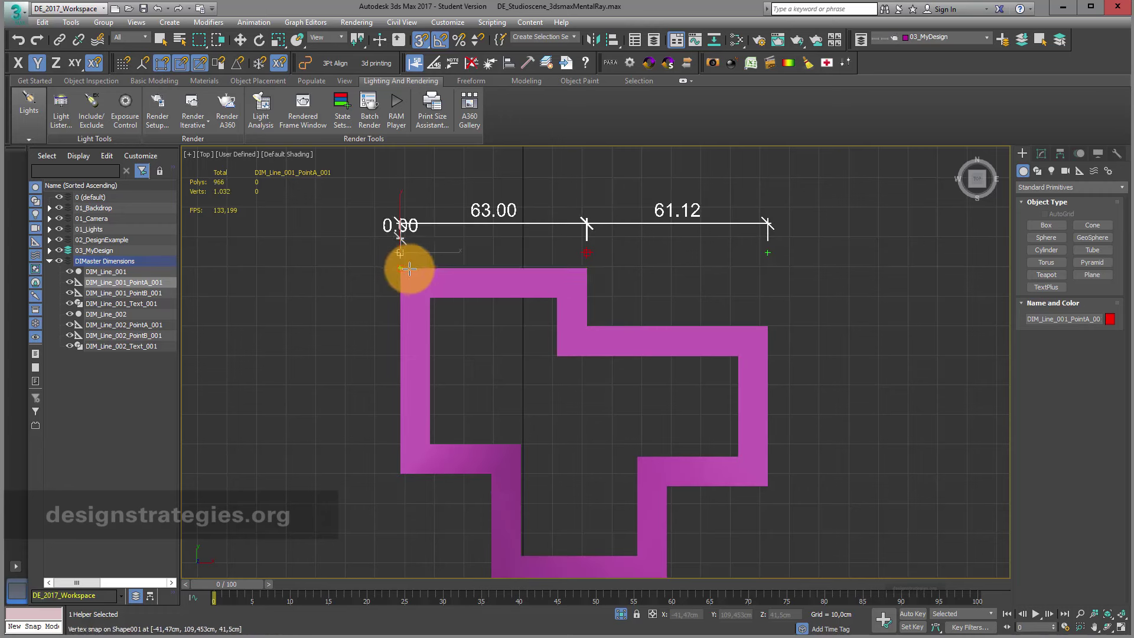
pyautogui.click(430, 297)
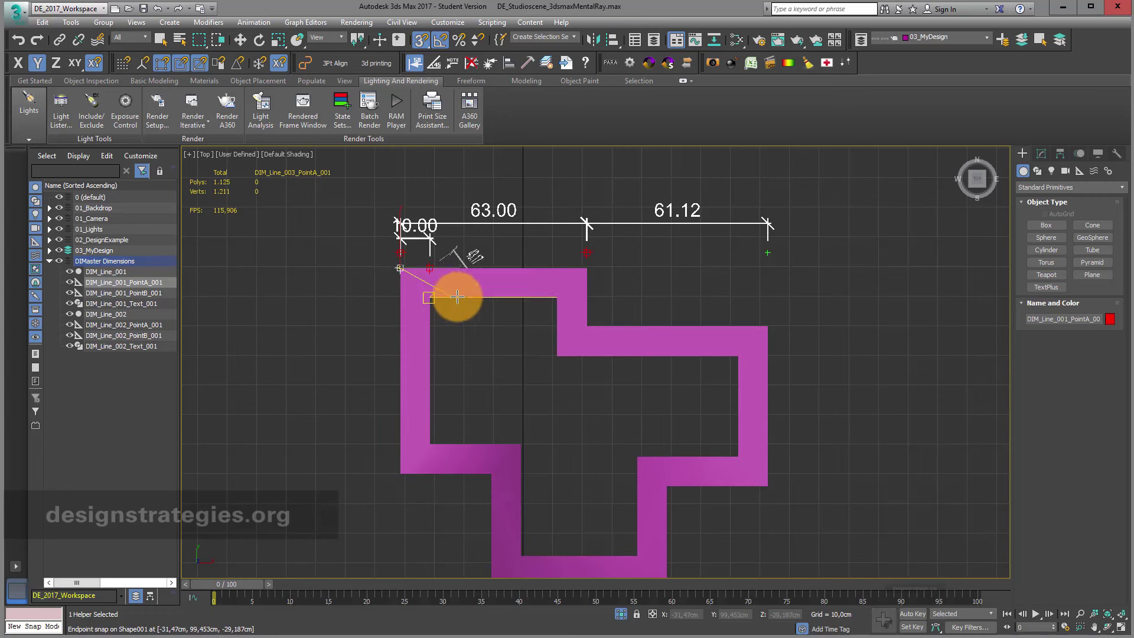
pyautogui.click(557, 269)
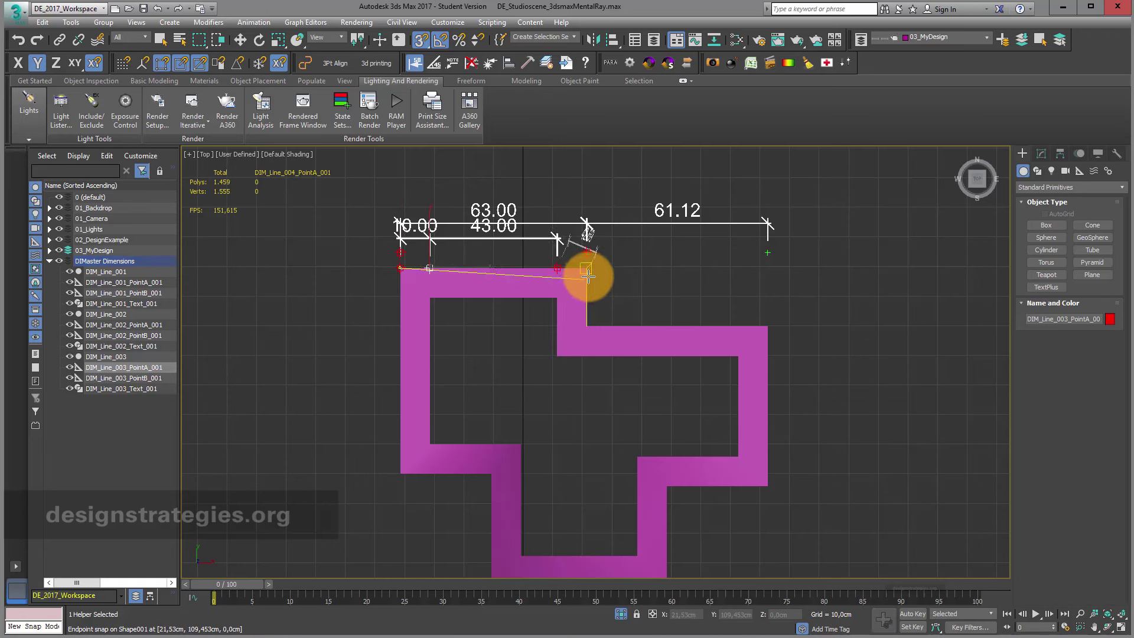
pyautogui.click(588, 270)
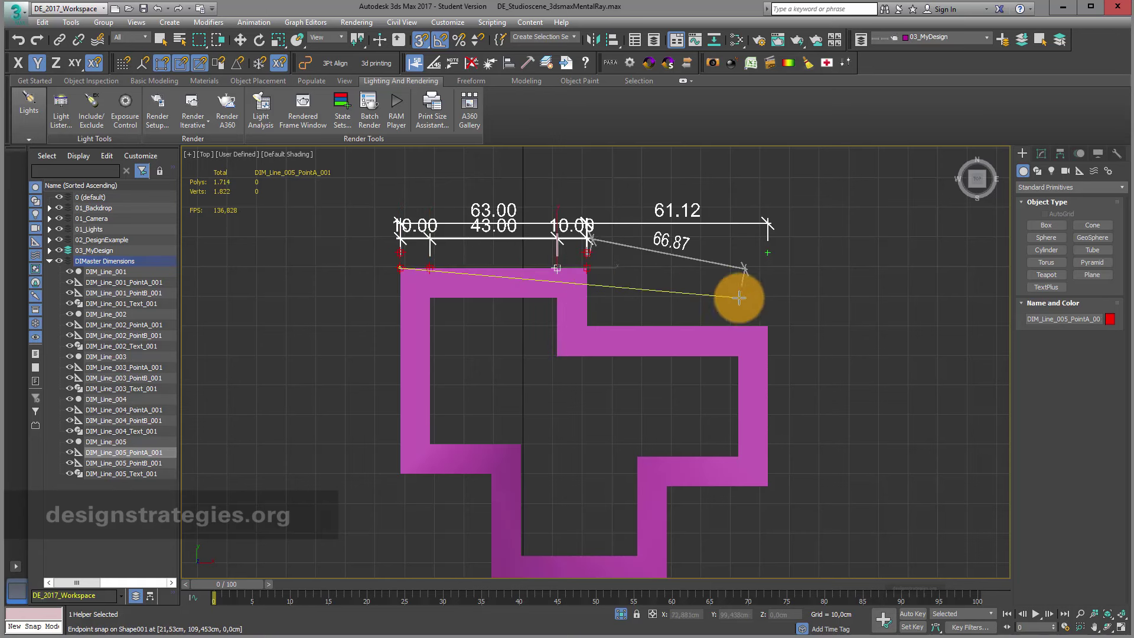
pyautogui.click(765, 324)
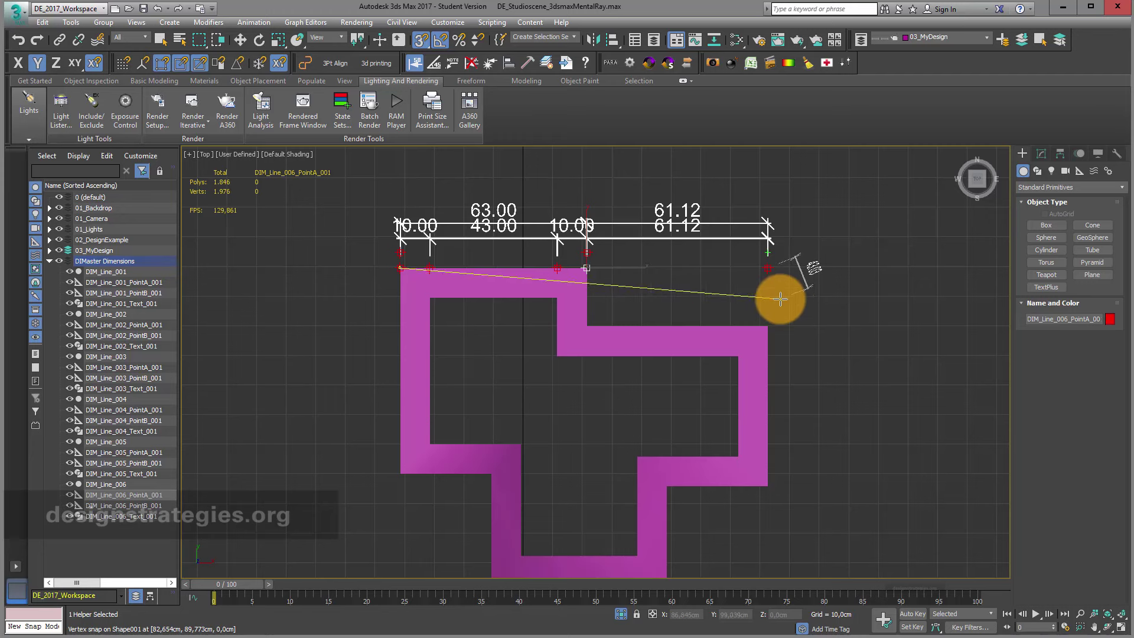
pyautogui.rightClick(780, 299)
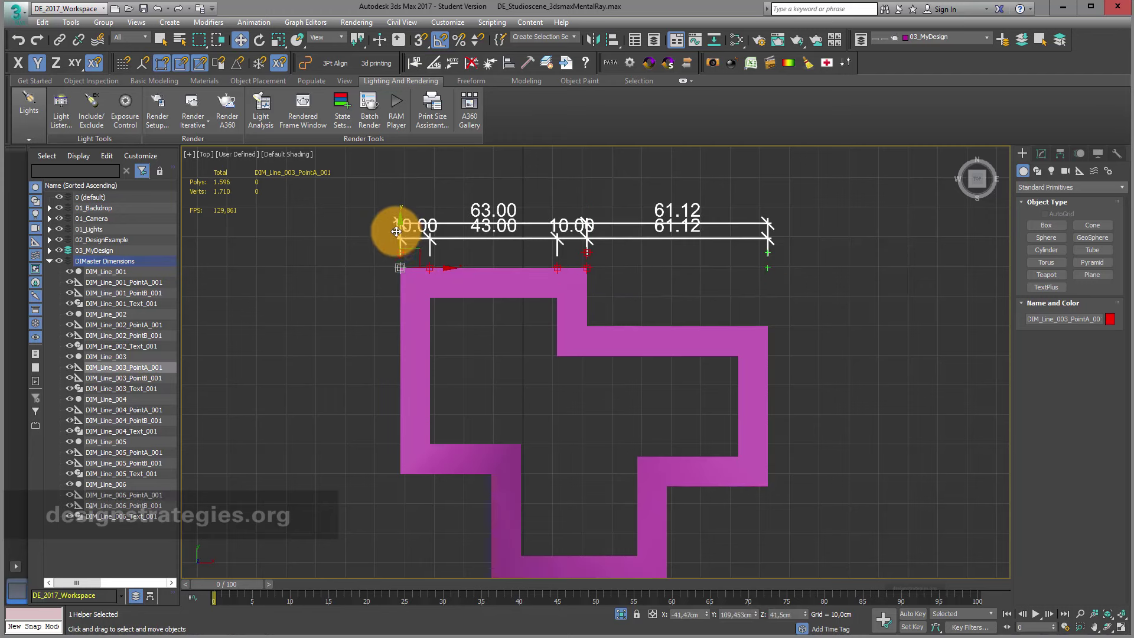
pyautogui.moveTo(395, 231); pyautogui.dragTo(398, 178)
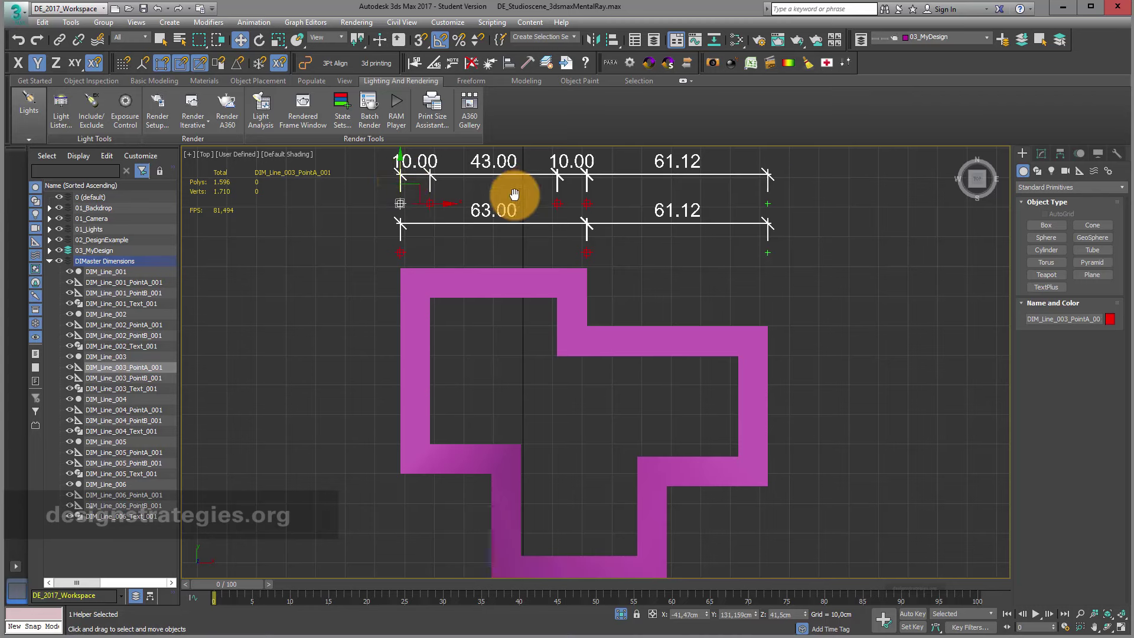
# - Dimension the outline's overall height from the upper step corner to the lower right corner, and move the dimension outside the right wall
pyautogui.moveTo(514, 195); pyautogui.dragTo(430, 203, button='middle')
pyautogui.moveTo(689, 286); pyautogui.dragTo(681, 264, button='middle')
pyautogui.scroll(-2, 688, 249)
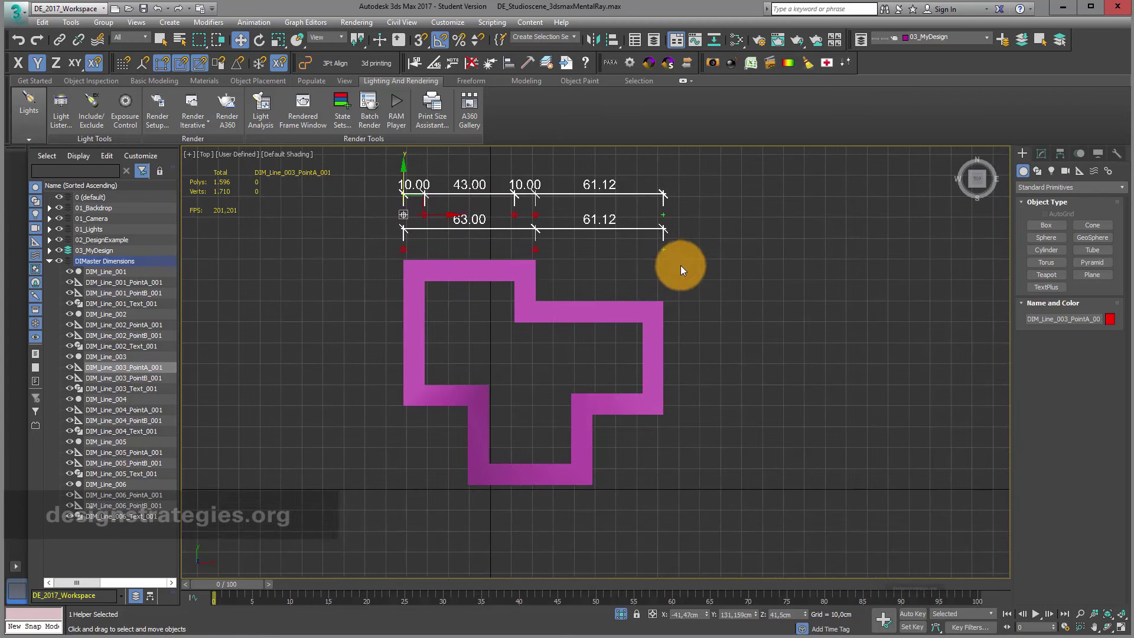
pyautogui.click(413, 64)
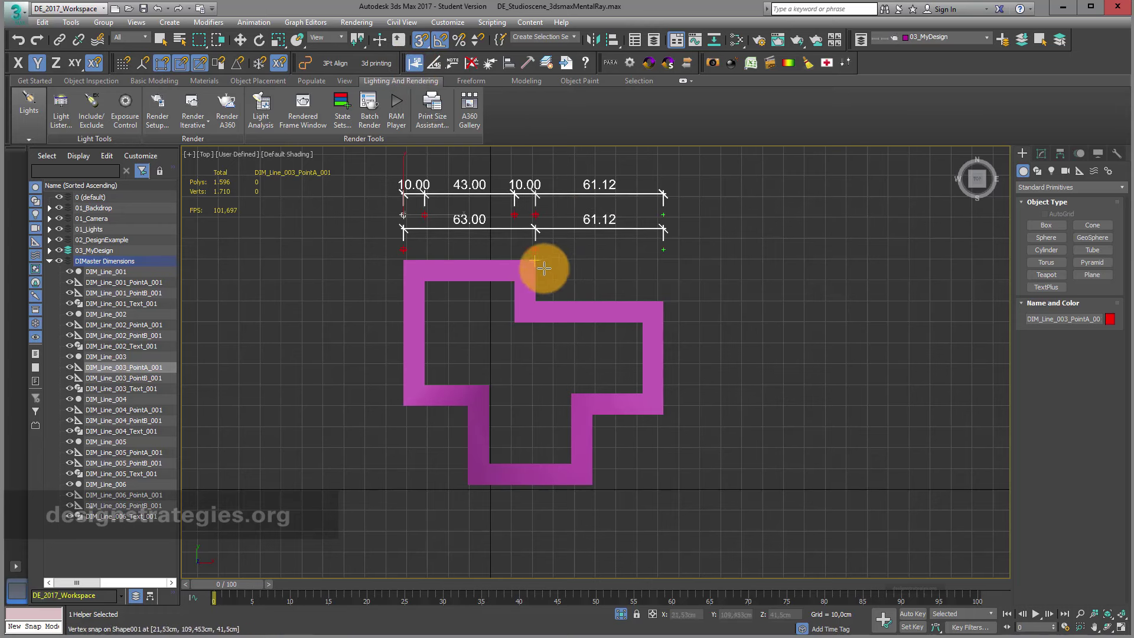
pyautogui.moveTo(539, 262); pyautogui.dragTo(585, 480)
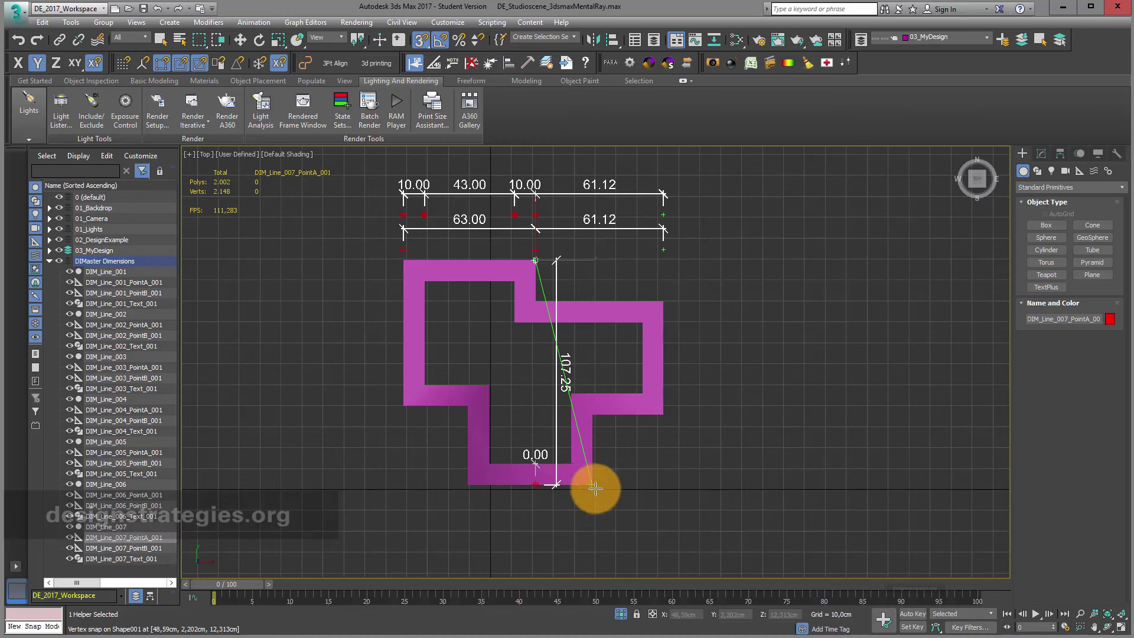
pyautogui.click(604, 488)
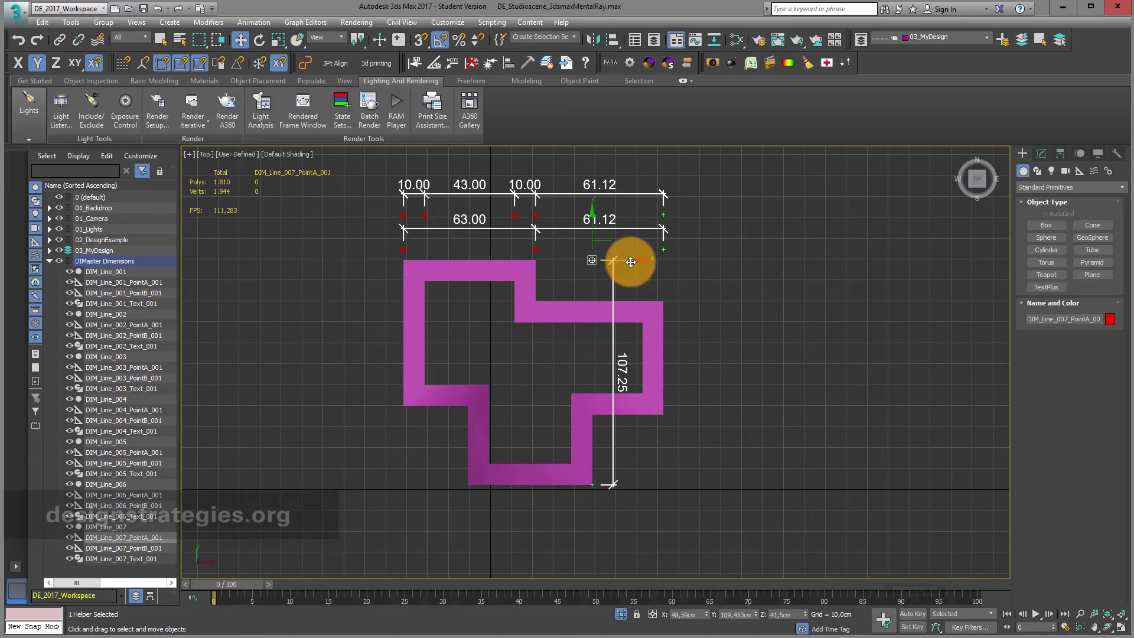
pyautogui.moveTo(632, 259); pyautogui.dragTo(718, 269)
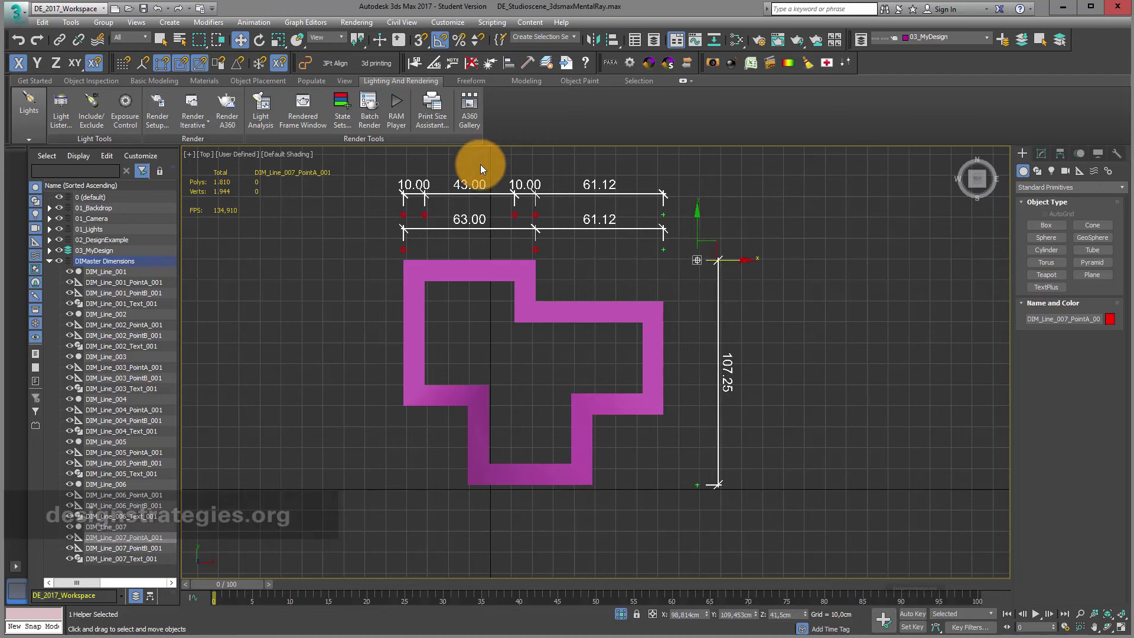
# - Chain-dimension the right side vertically through the outer and inner wall corners down to the lower right corner, and move it beyond the overall height dimension
pyautogui.click(417, 63)
pyautogui.moveTo(535, 260); pyautogui.dragTo(534, 302)
pyautogui.click(534, 303)
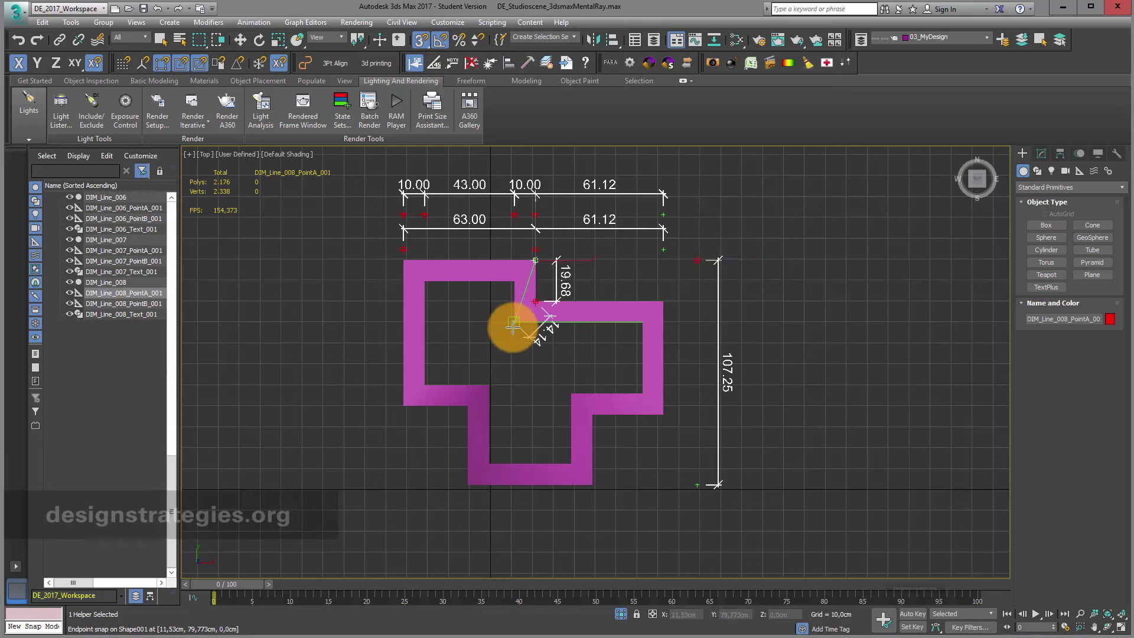
pyautogui.click(516, 323)
pyautogui.click(571, 395)
pyautogui.moveTo(575, 424); pyautogui.dragTo(591, 483)
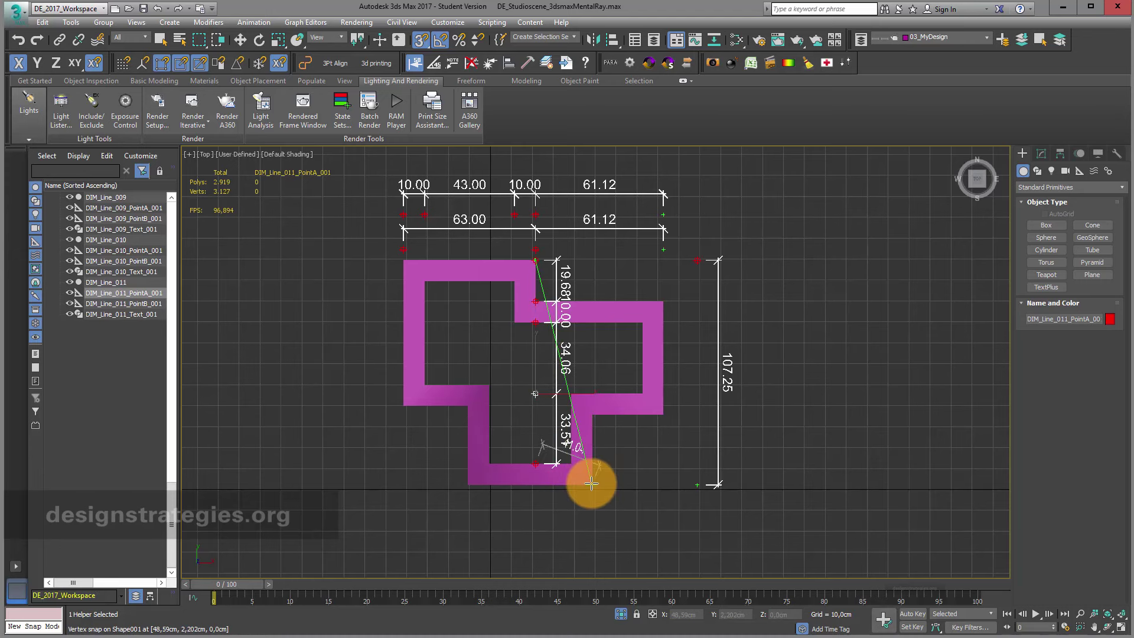
pyautogui.click(591, 483)
pyautogui.rightClick(591, 483)
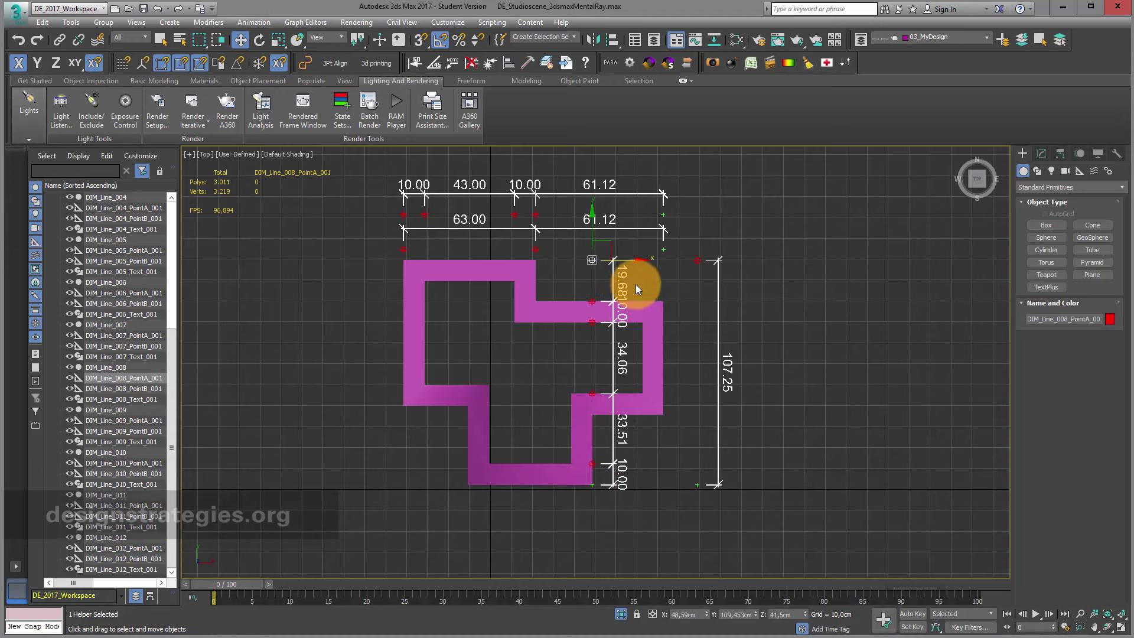
pyautogui.moveTo(628, 260); pyautogui.dragTo(778, 271)
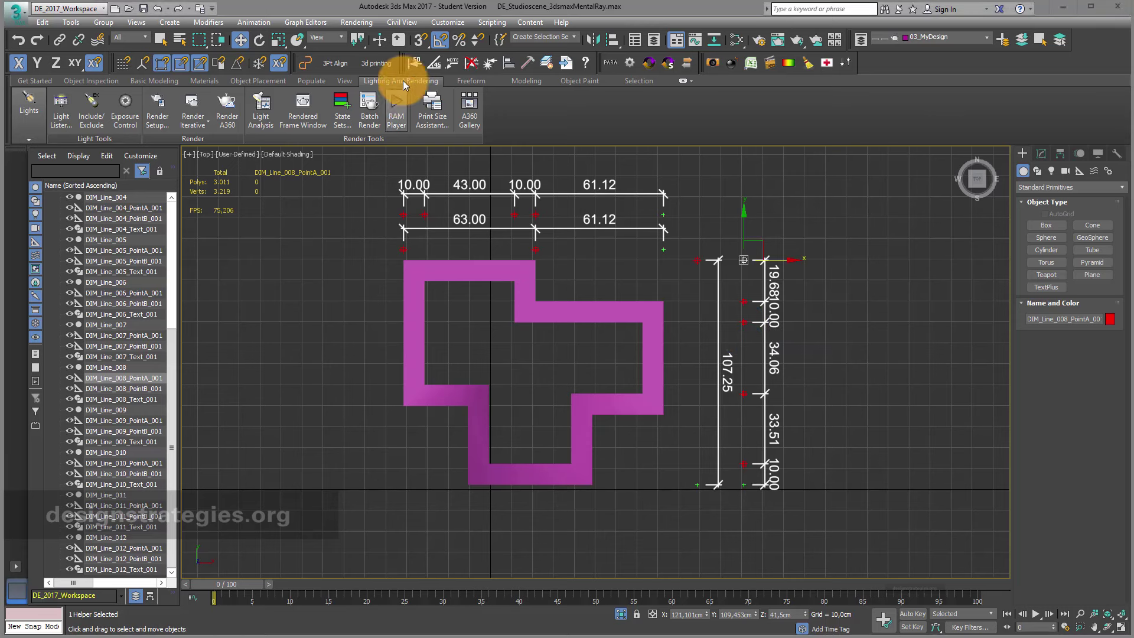
# - Try to chain-dimension the left side from the upper left corner to the bottom left corner, and delete the resulting dimension objects
pyautogui.click(415, 62)
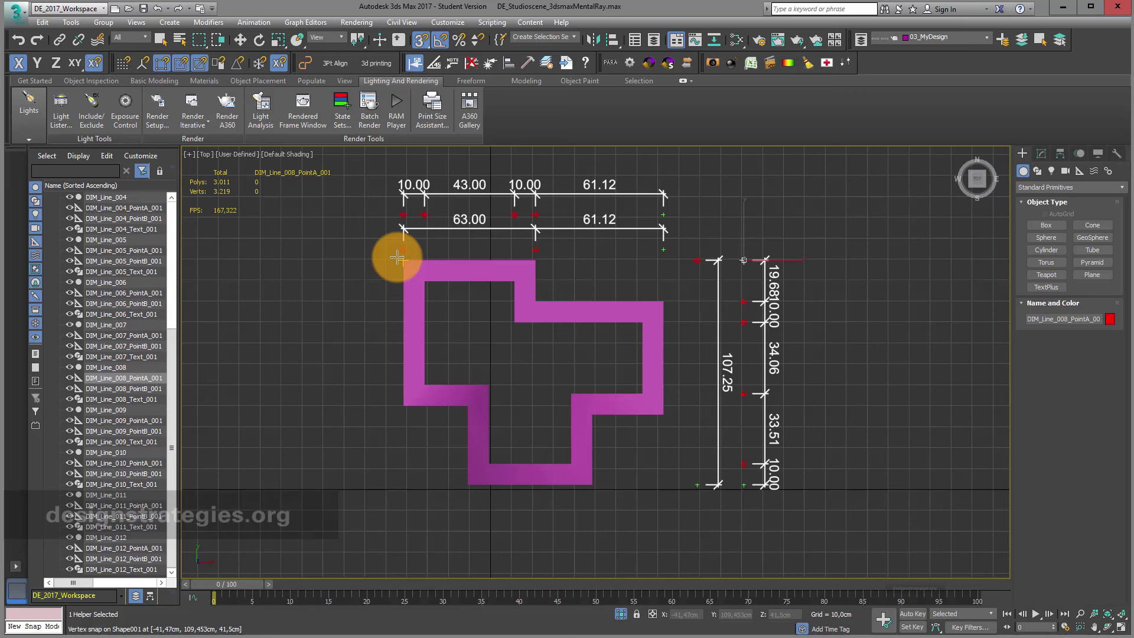
pyautogui.click(397, 258)
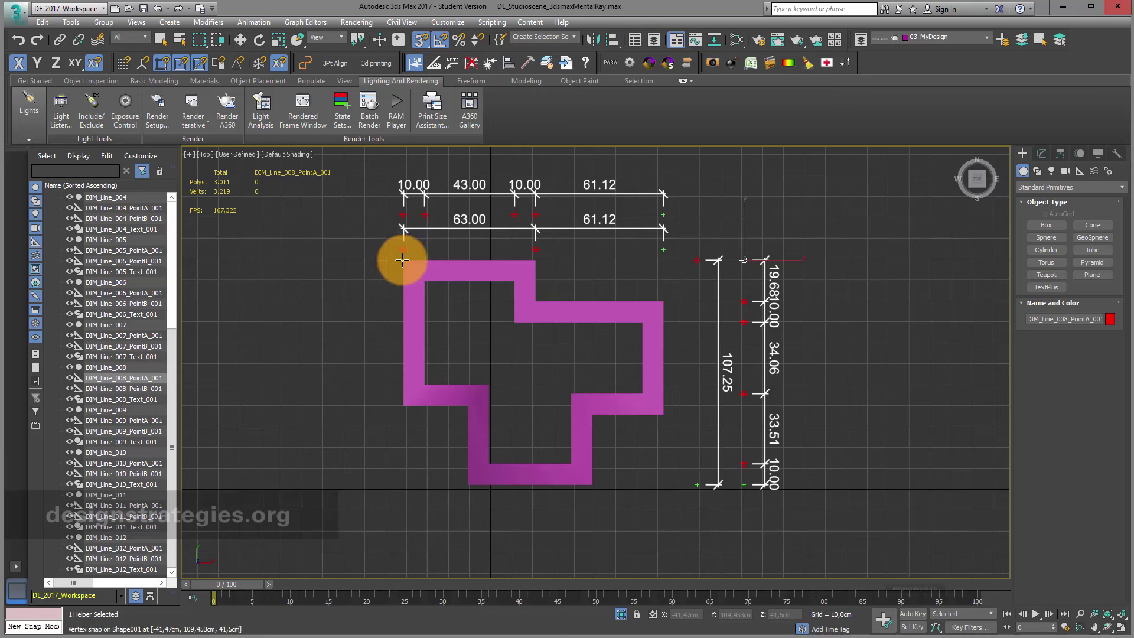
pyautogui.click(402, 260)
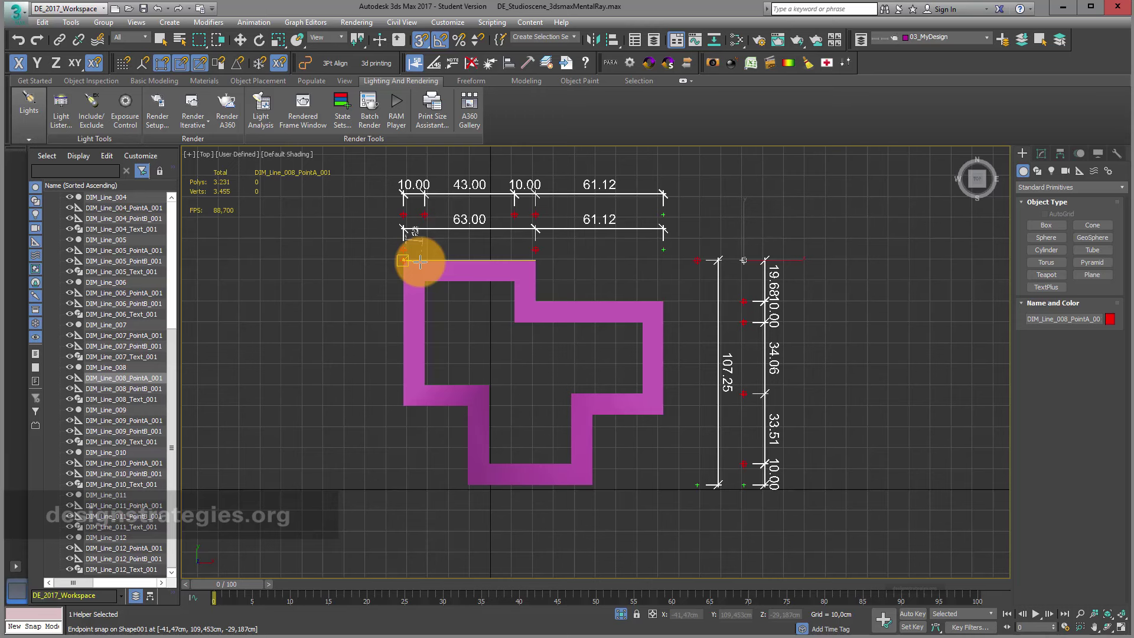
pyautogui.moveTo(420, 262); pyautogui.dragTo(402, 407)
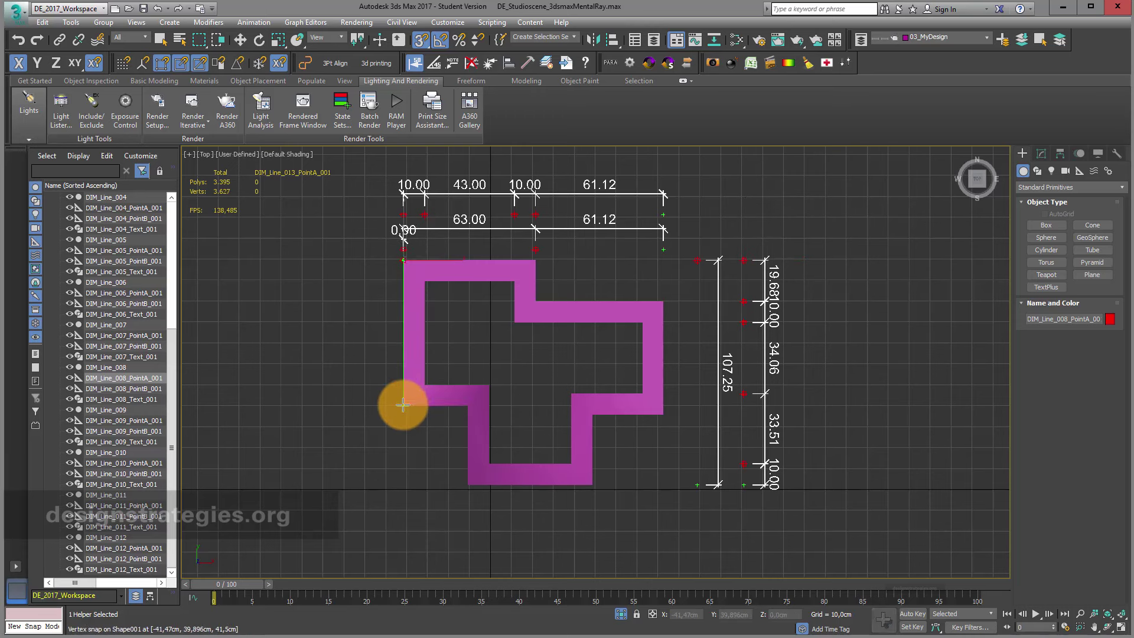
pyautogui.click(464, 481)
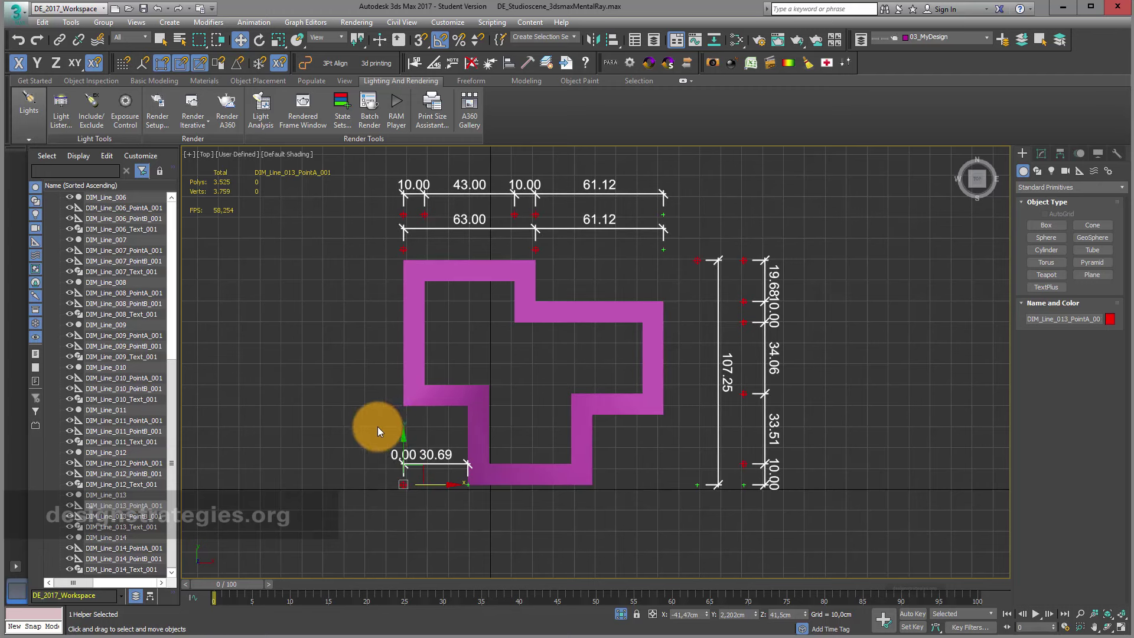
pyautogui.moveTo(373, 428); pyautogui.dragTo(484, 512)
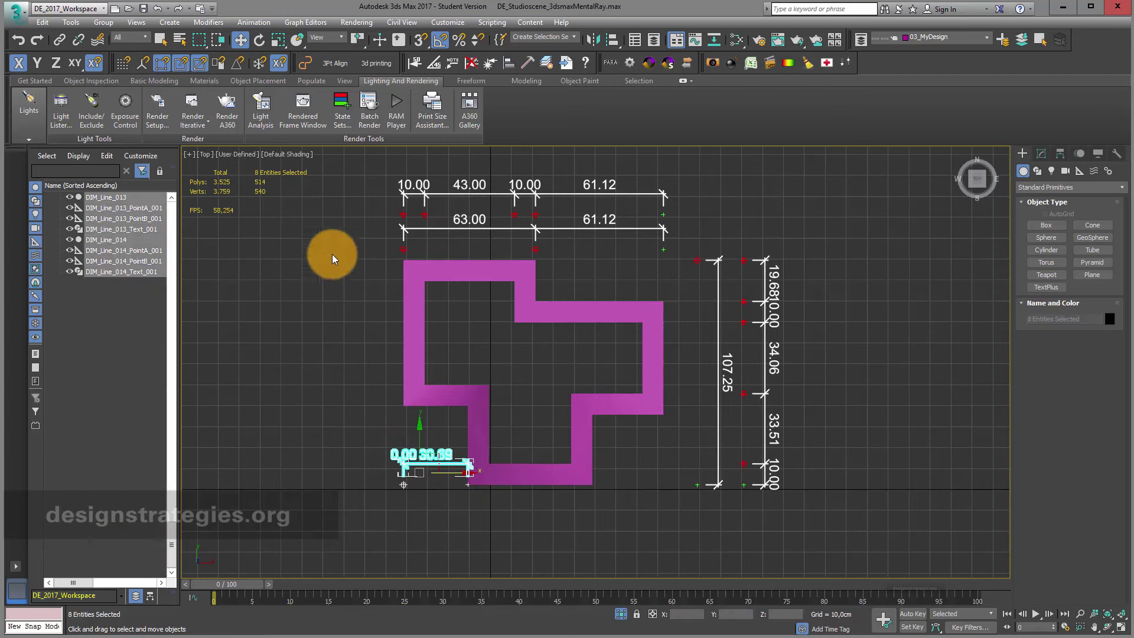
pyautogui.click(470, 61)
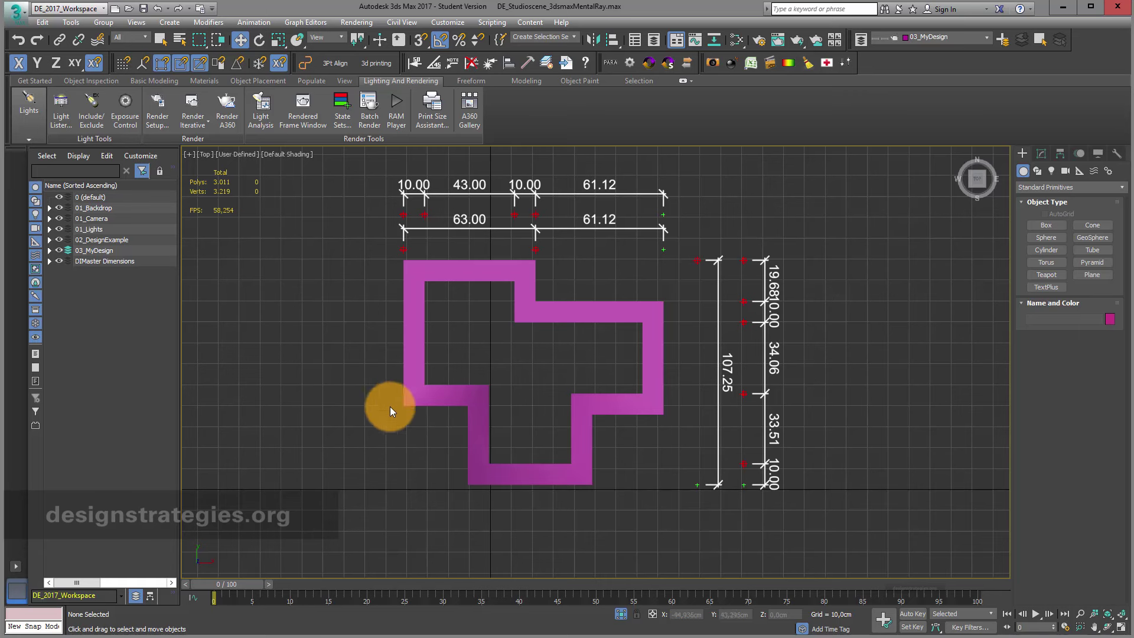
# - Chain-dimension the left side upward from the bottom left corner through the notch's outer and inner corners and the upper inner corner to the upper left outer corner
pyautogui.click(420, 62)
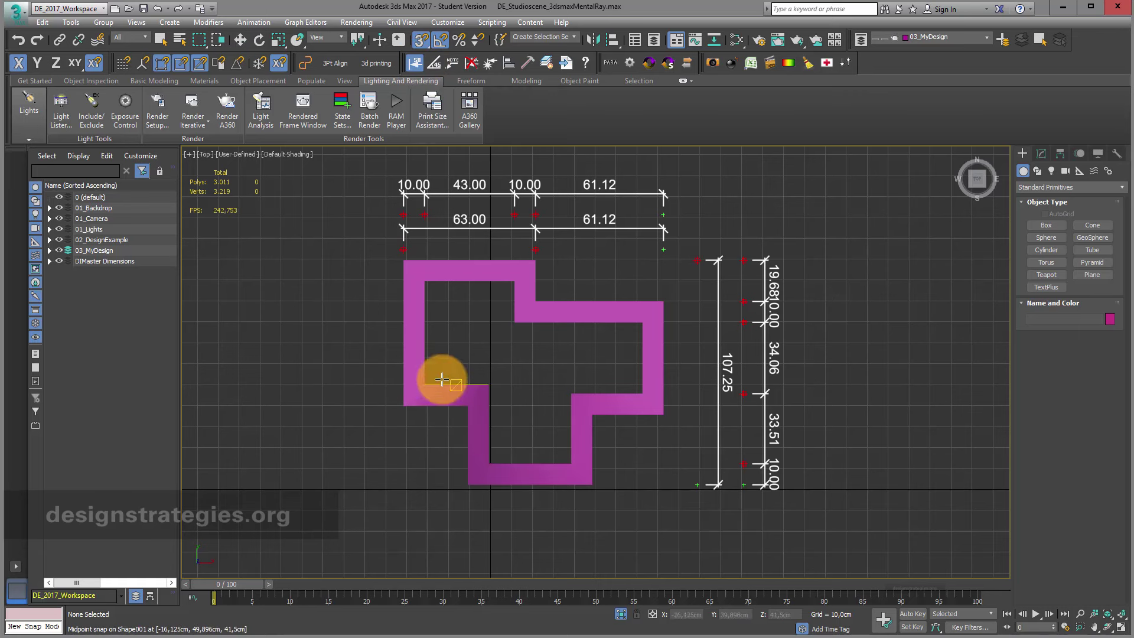
pyautogui.click(469, 483)
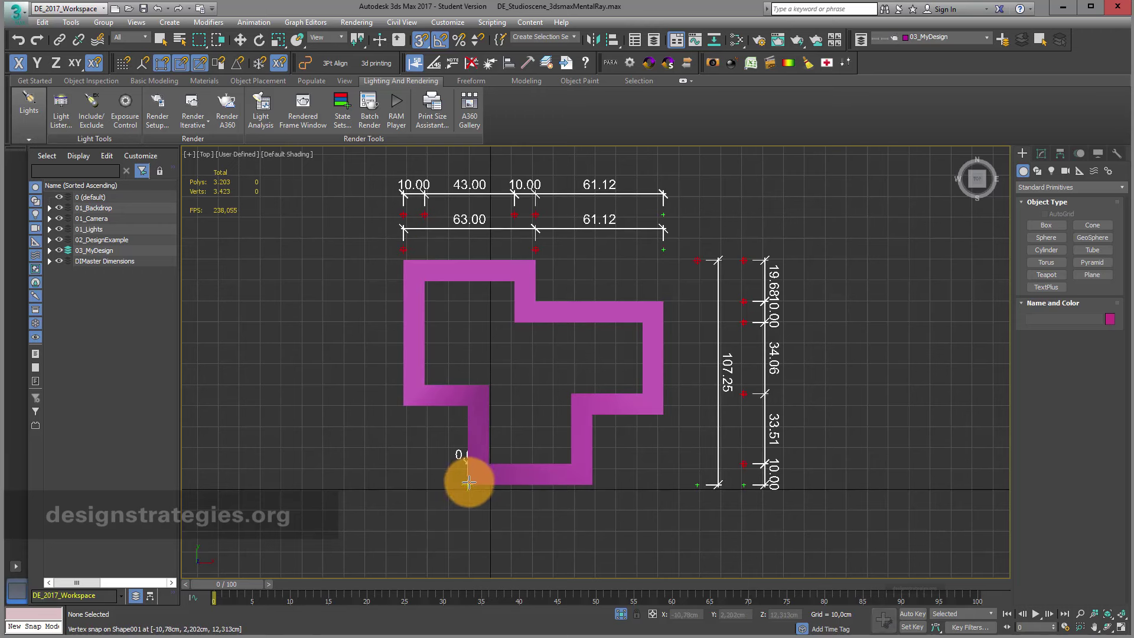
pyautogui.click(477, 398)
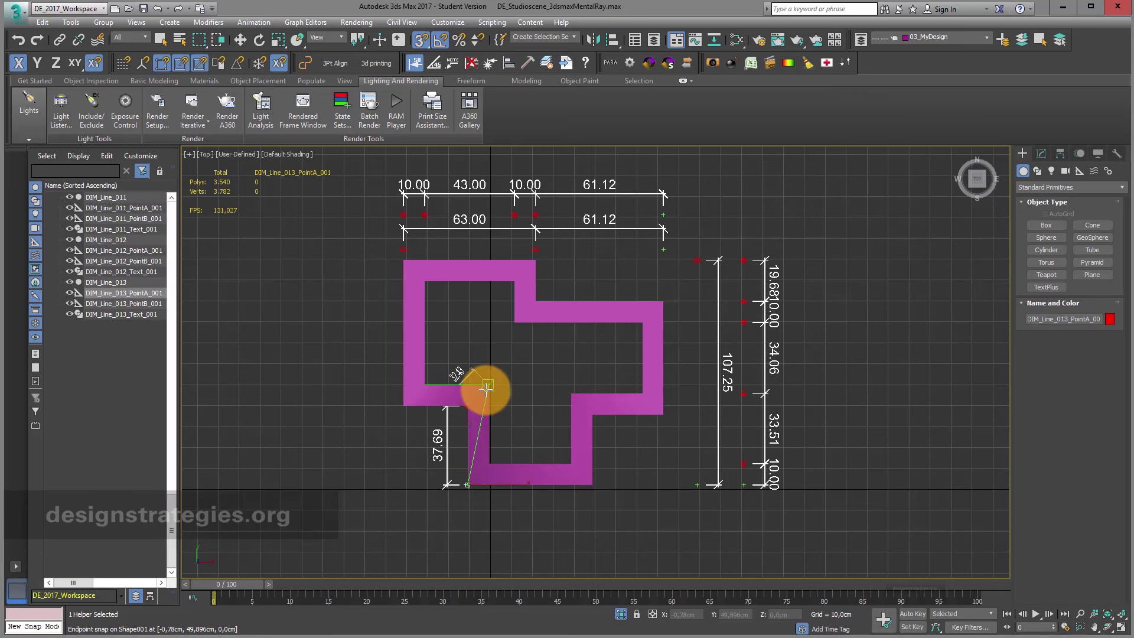
pyautogui.click(485, 389)
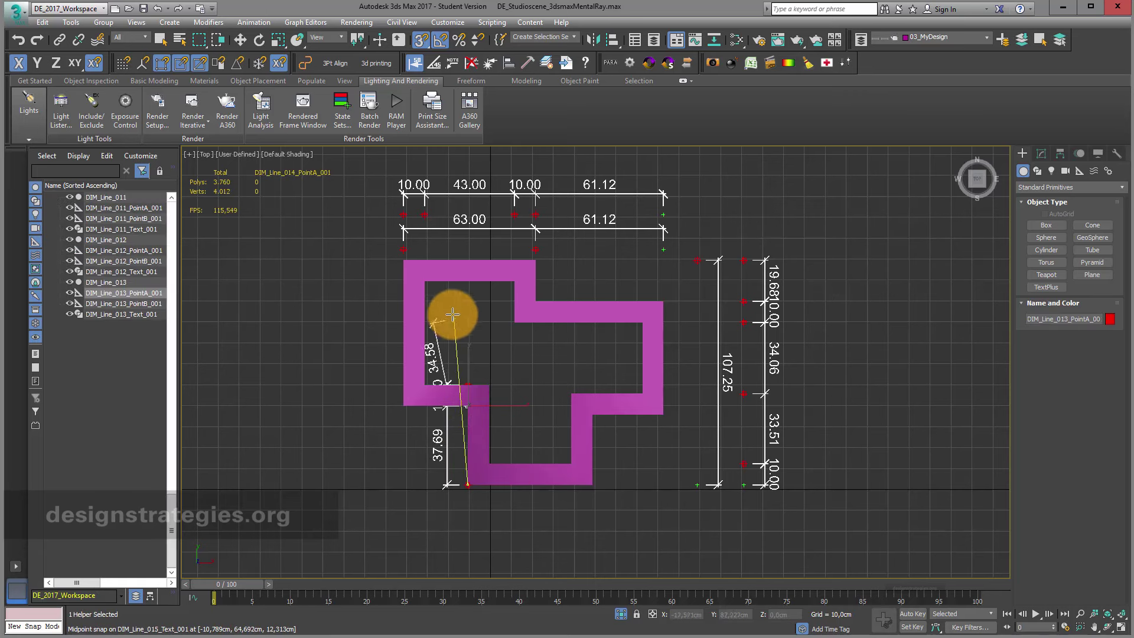
pyautogui.click(418, 278)
pyautogui.click(405, 258)
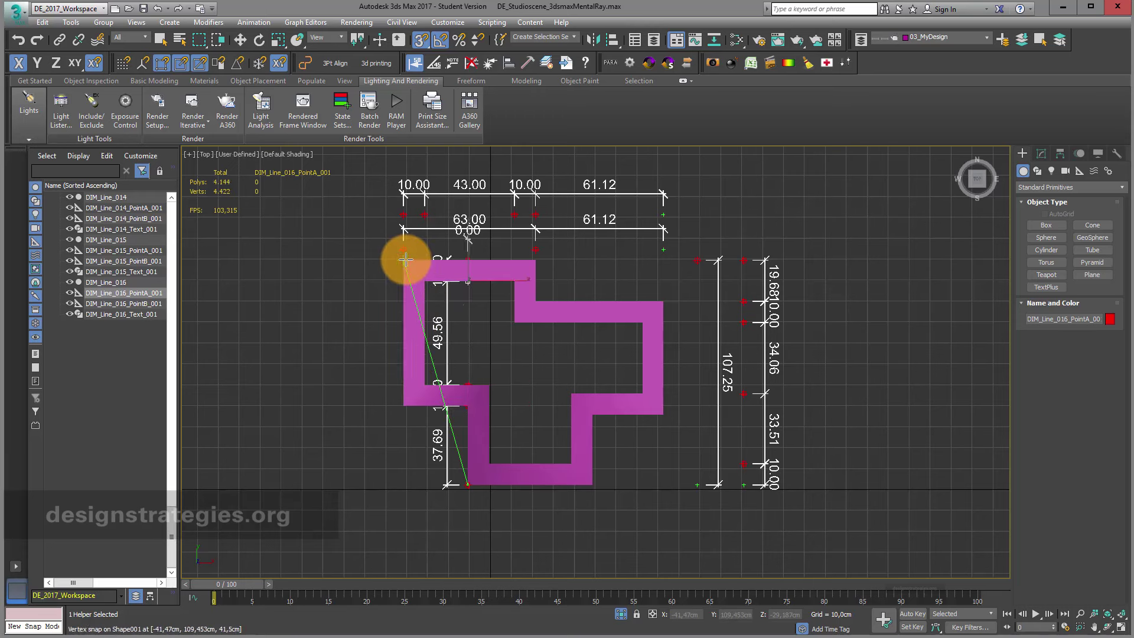
pyautogui.rightClick(402, 256)
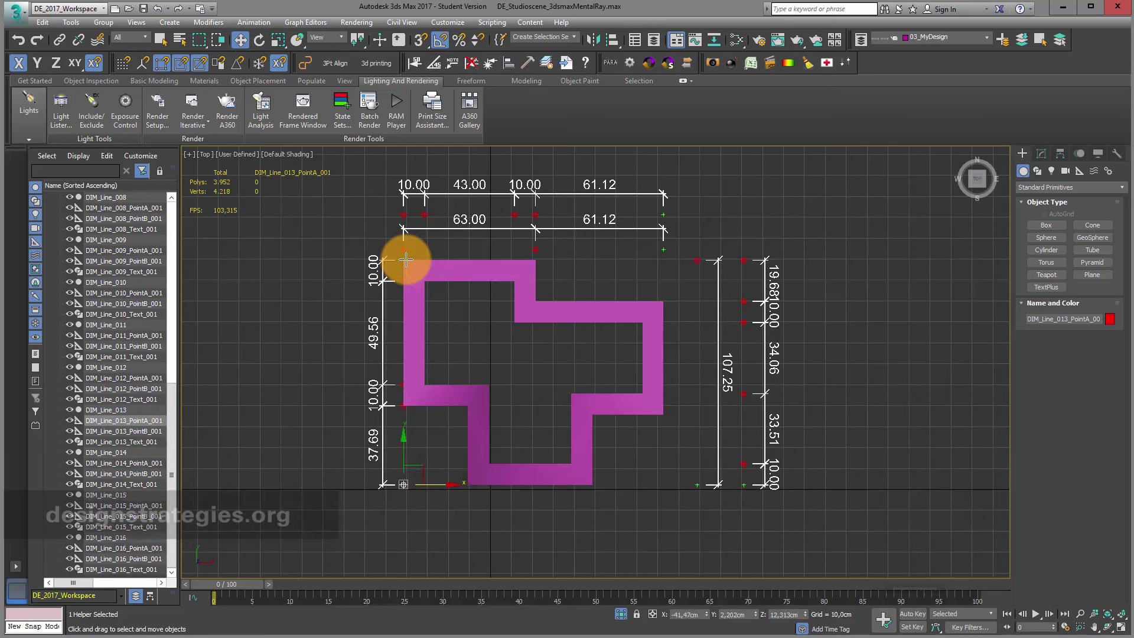
pyautogui.click(392, 494)
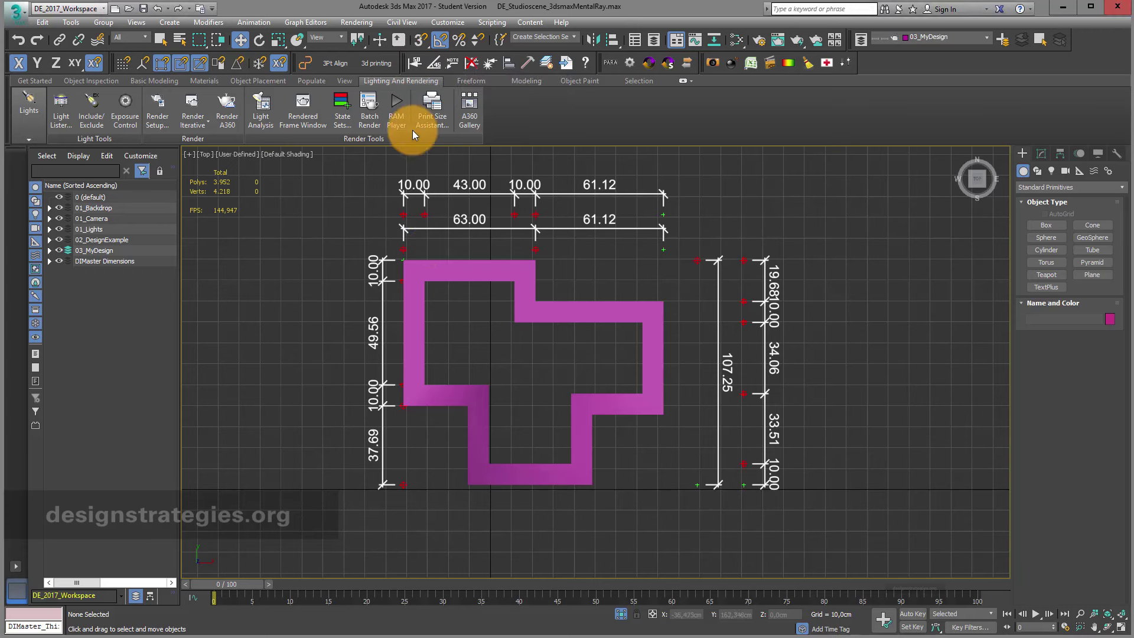
# - Try to chain-dimension the upper side from the upper left corner through both upper inner corners and the step corner to the right corner
pyautogui.click(412, 61)
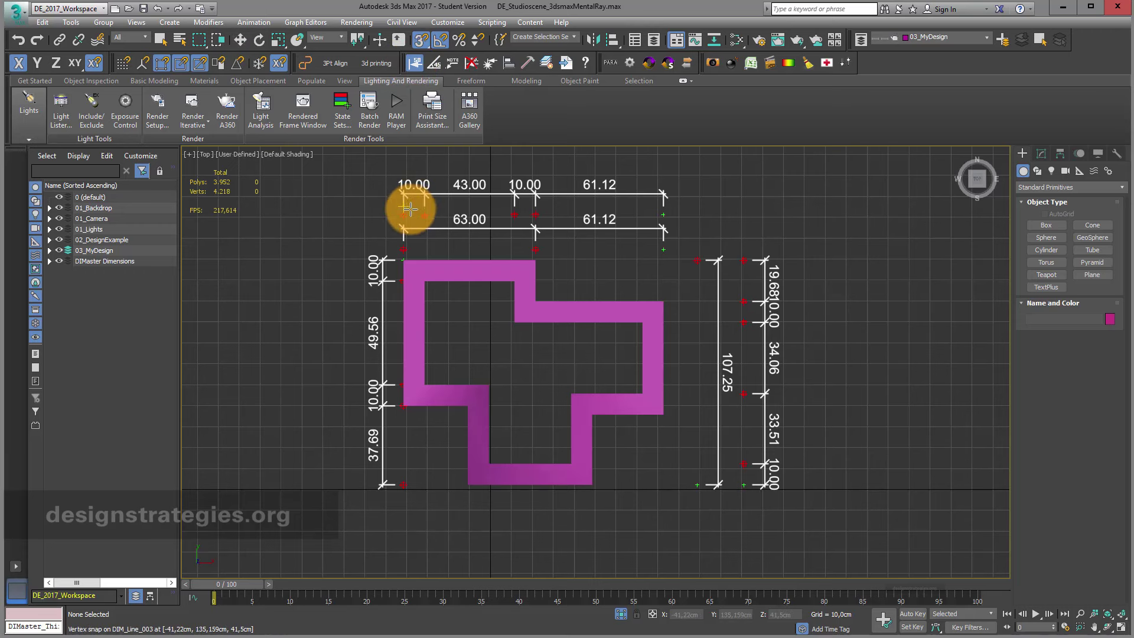
pyautogui.click(405, 260)
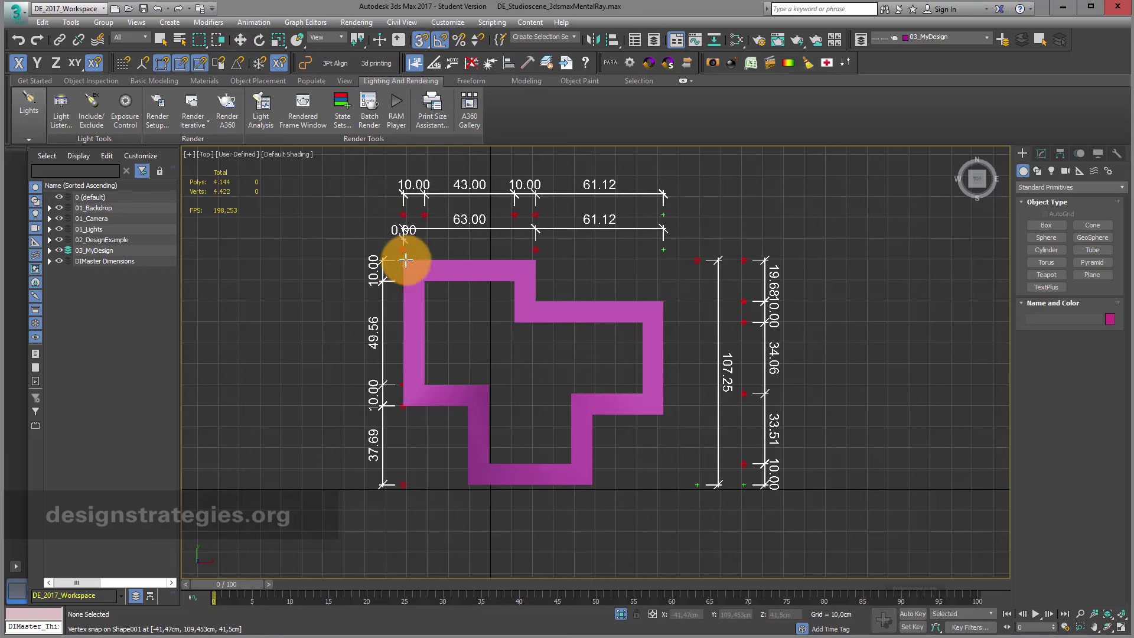
pyautogui.click(427, 285)
pyautogui.click(513, 284)
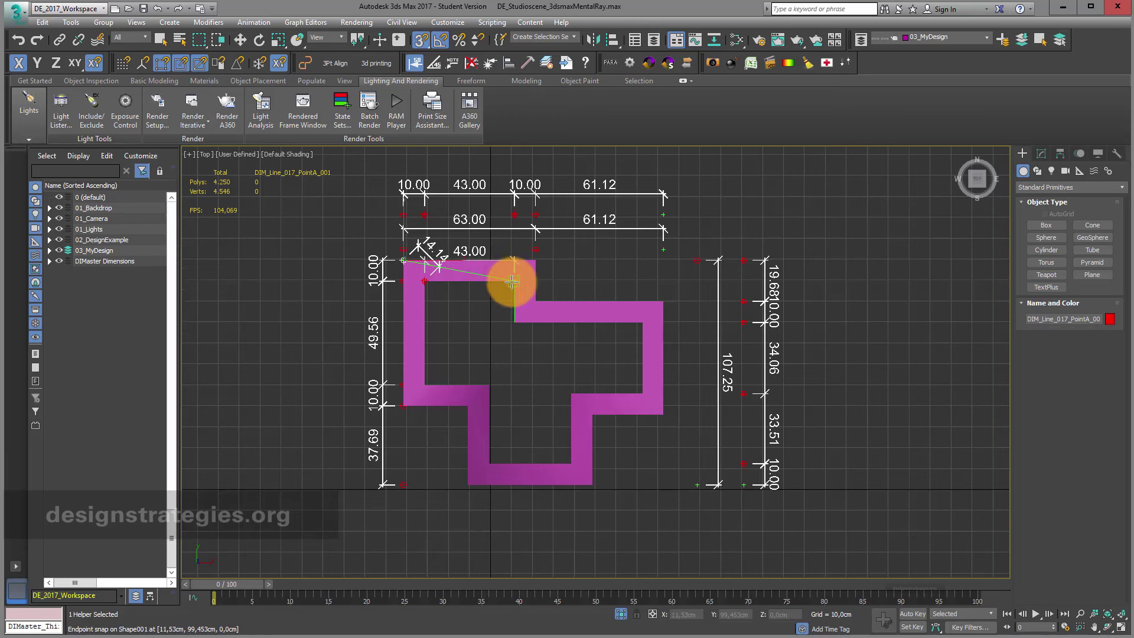
pyautogui.click(540, 261)
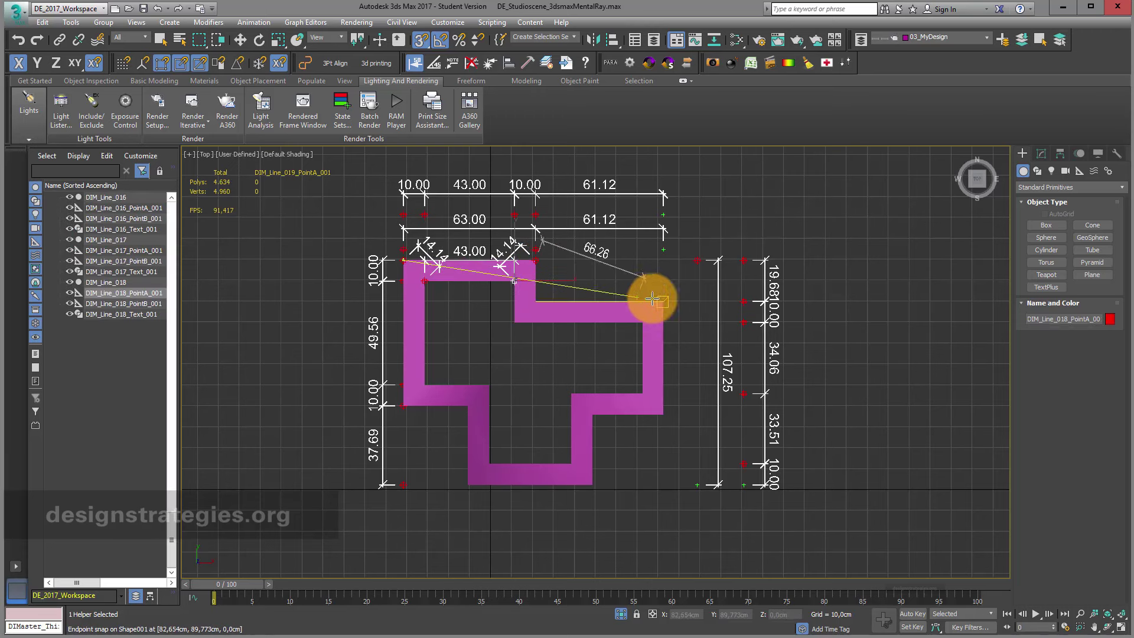
pyautogui.click(660, 301)
pyautogui.rightClick(685, 304)
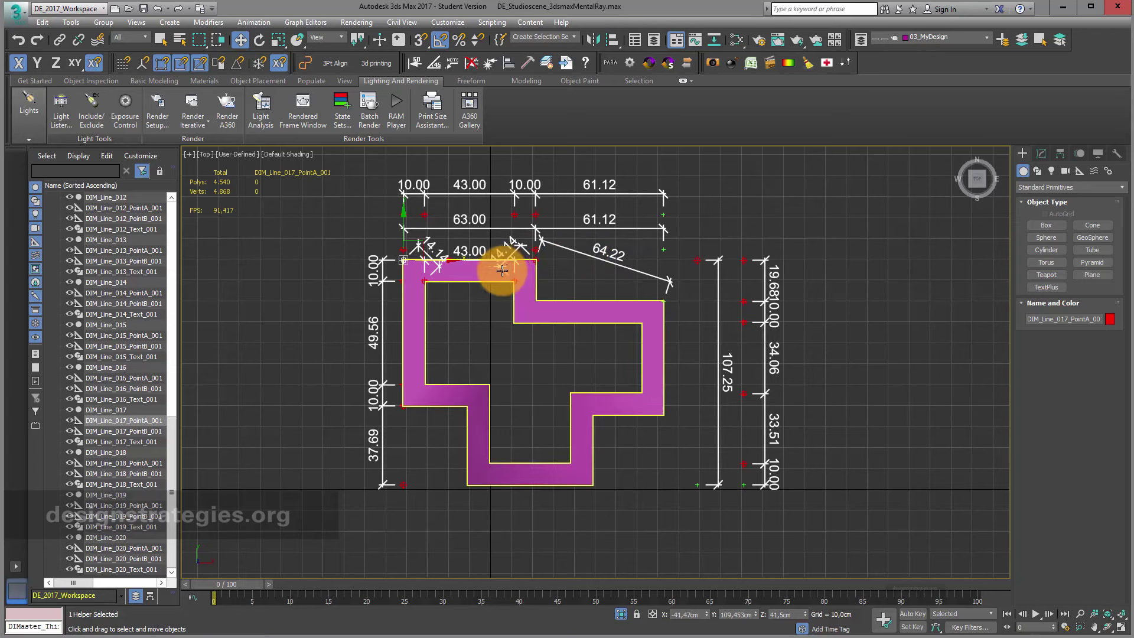
# - Delete the slanted chain dimensions and the remaining horizontal dimension just above the upper wall
pyautogui.click(584, 254)
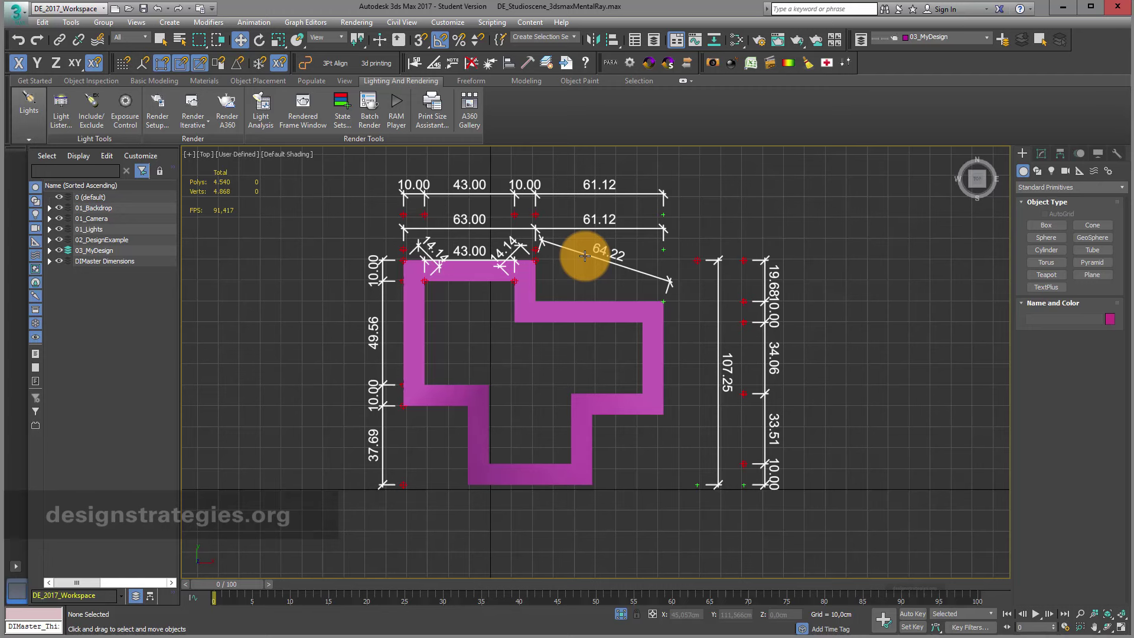
pyautogui.click(584, 255)
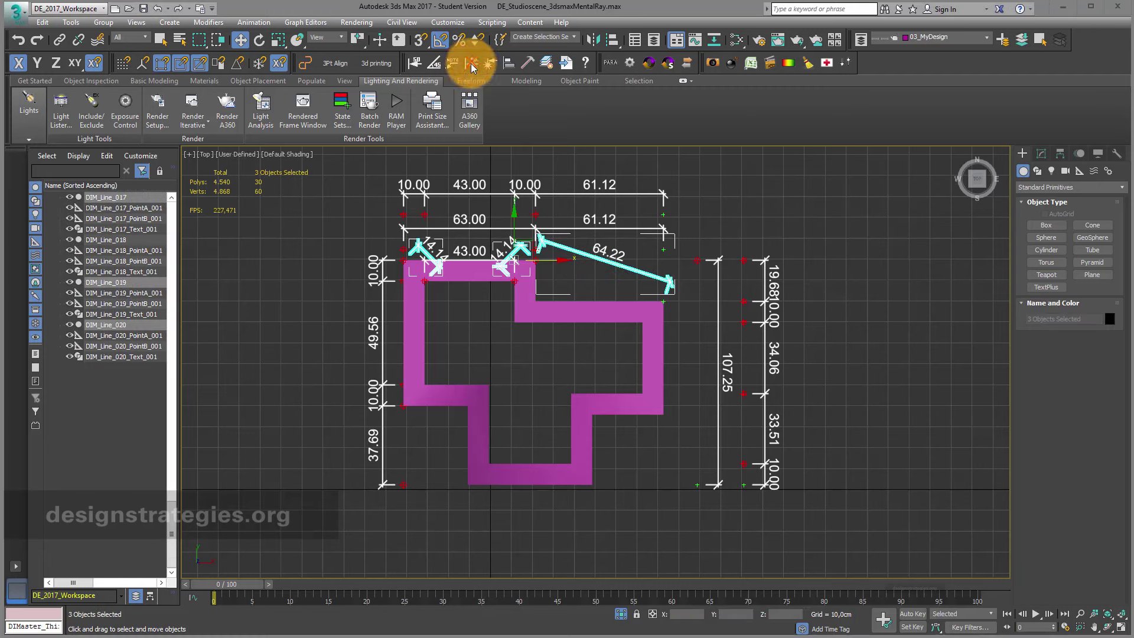
pyautogui.click(470, 63)
pyautogui.click(470, 253)
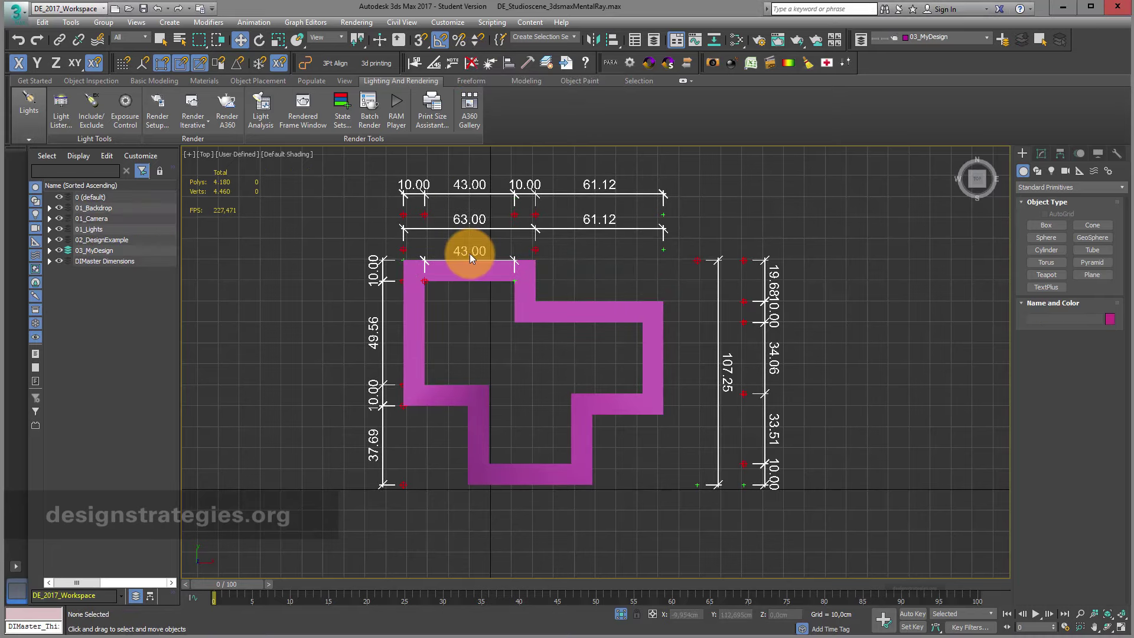
pyautogui.click(466, 253)
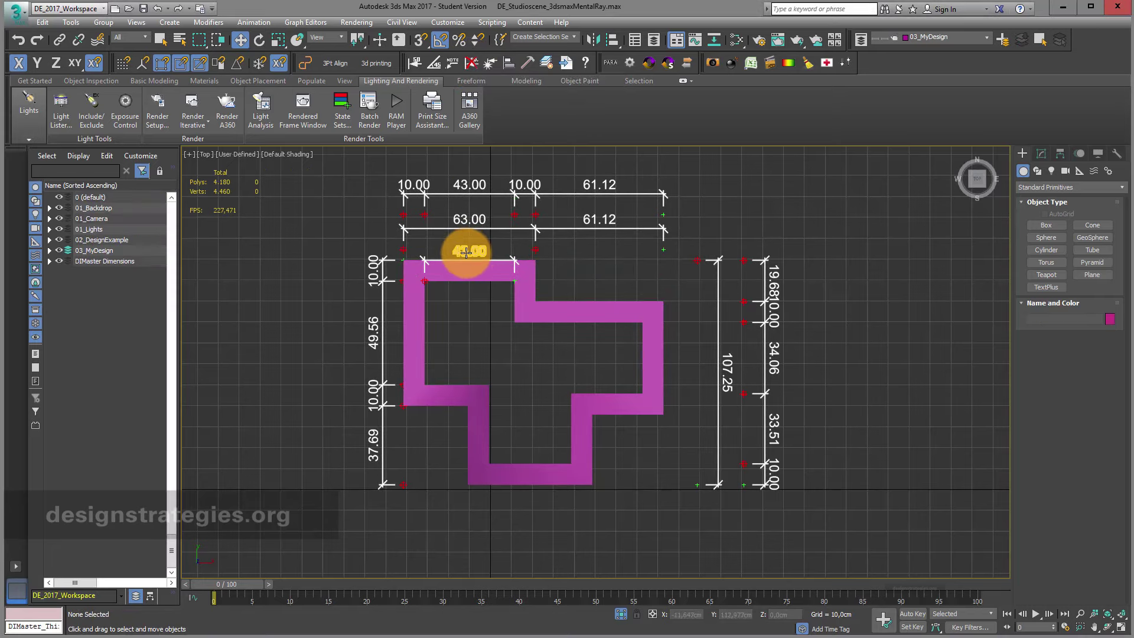
pyautogui.moveTo(466, 252); pyautogui.dragTo(466, 252)
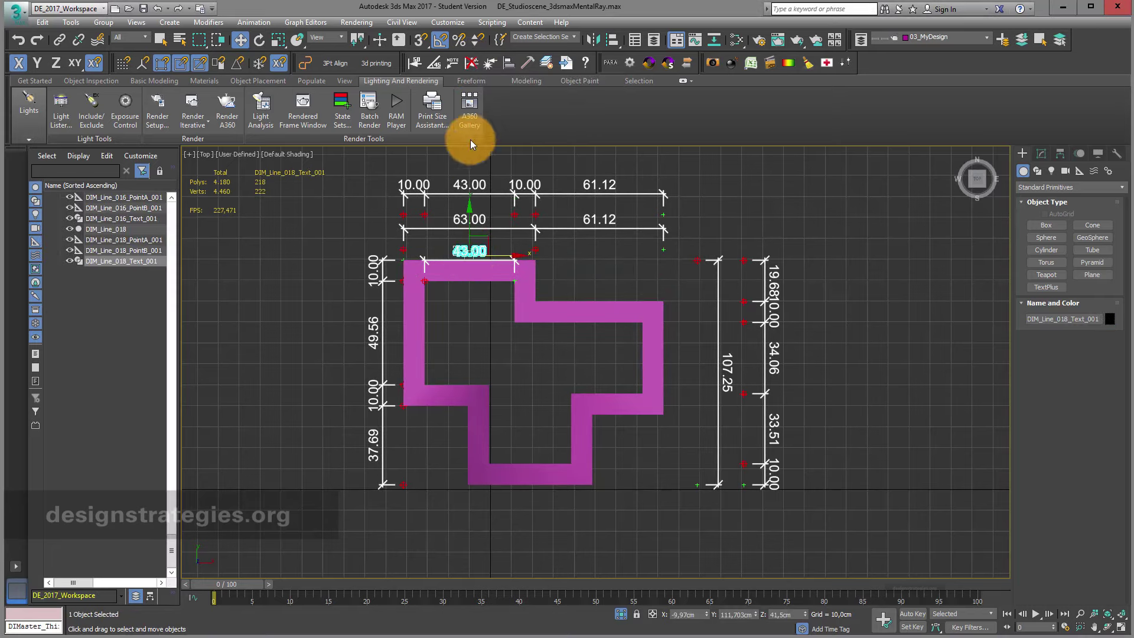
pyautogui.click(470, 63)
pyautogui.click(536, 247)
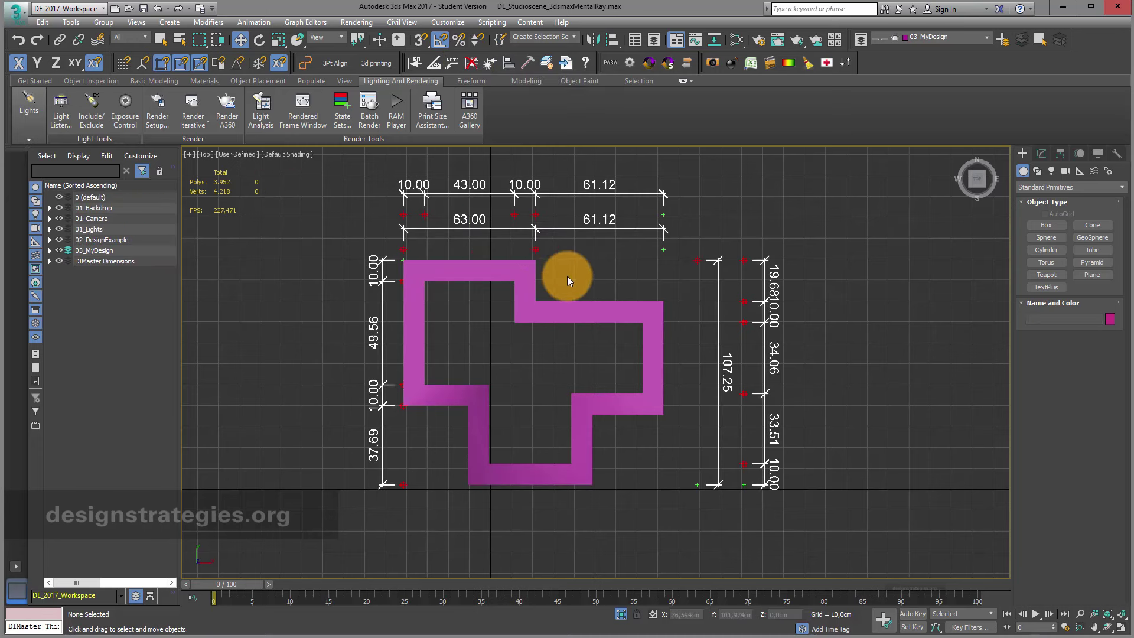
# - Create an angle dimension at the upper left inner corner, spanning to the upper right inner corner and the lower left inner corner
pyautogui.moveTo(567, 275); pyautogui.dragTo(526, 281, button='middle')
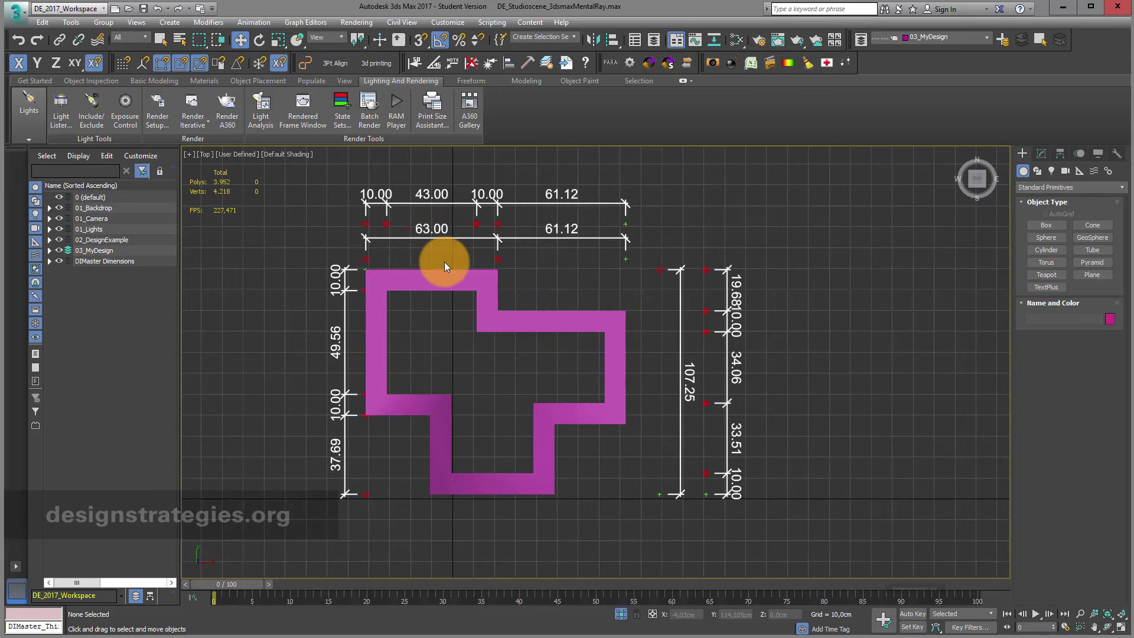
pyautogui.moveTo(444, 261); pyautogui.dragTo(446, 270, button='middle')
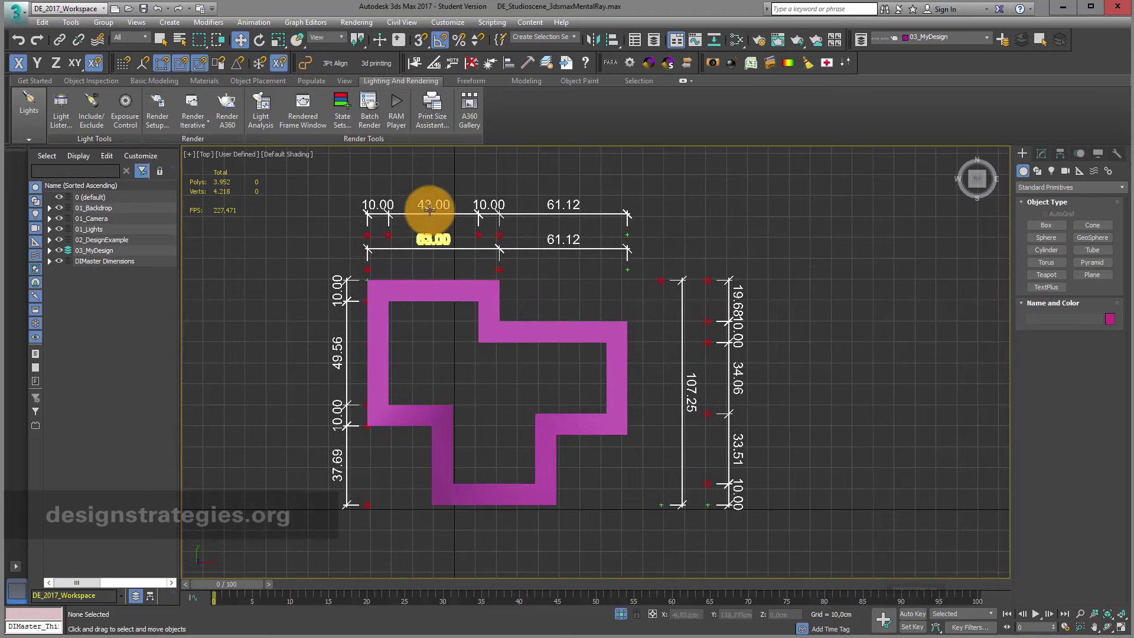
pyautogui.click(438, 60)
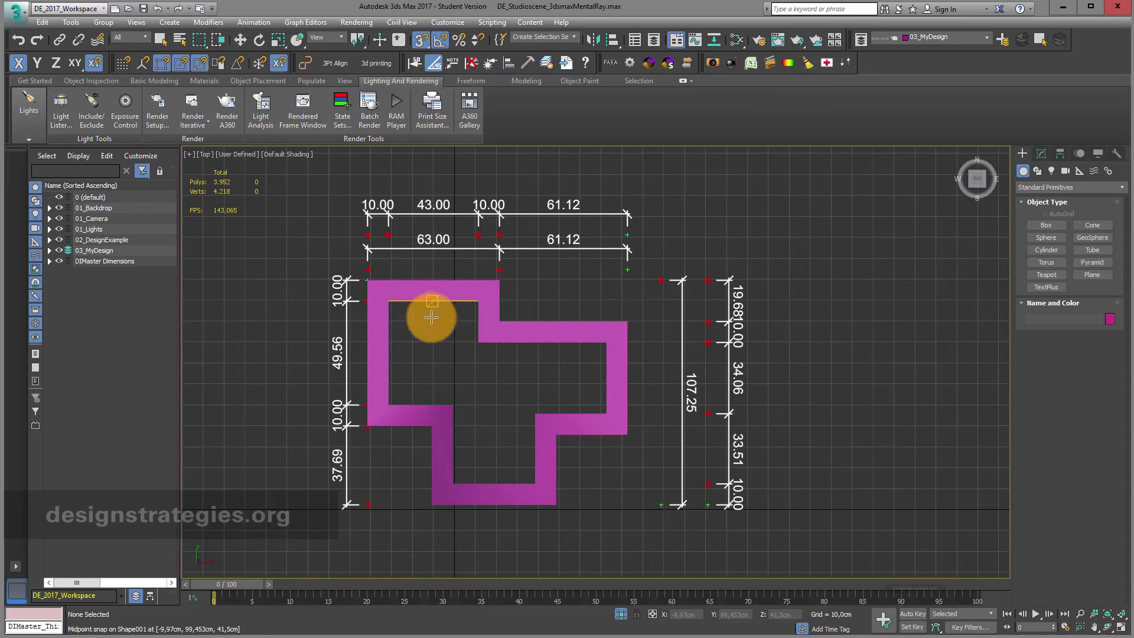
pyautogui.click(388, 300)
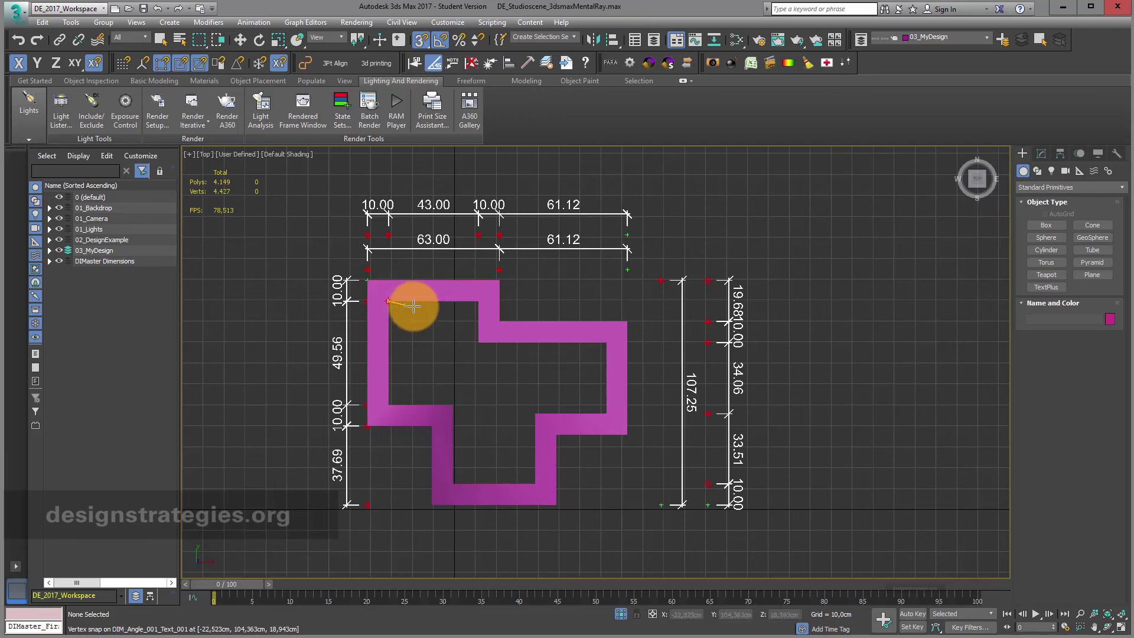
pyautogui.click(476, 301)
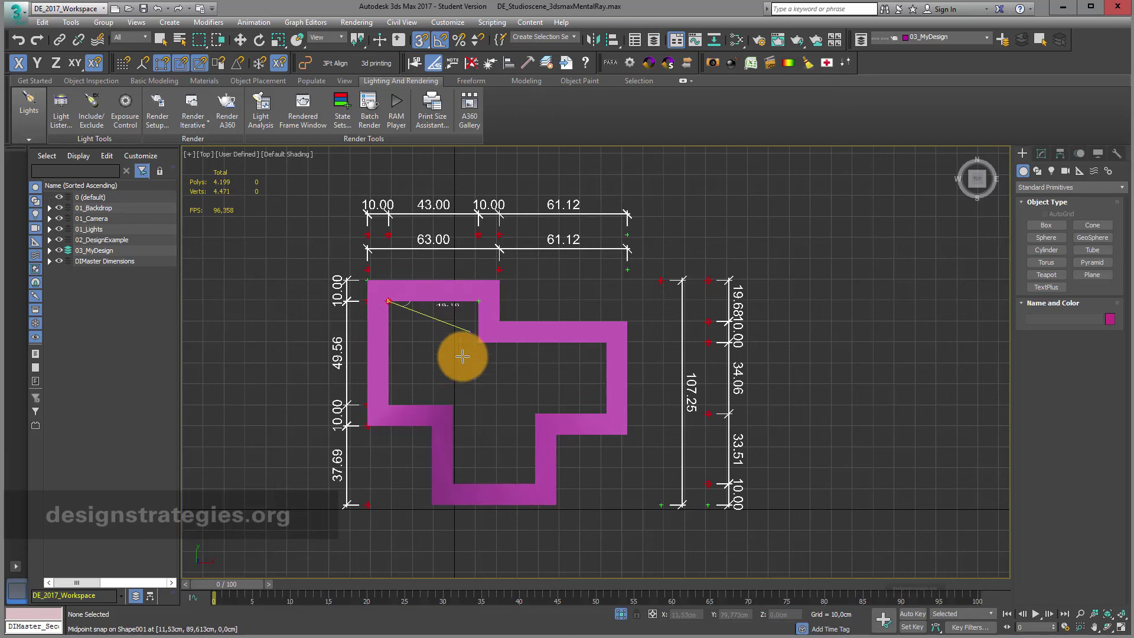
pyautogui.click(389, 405)
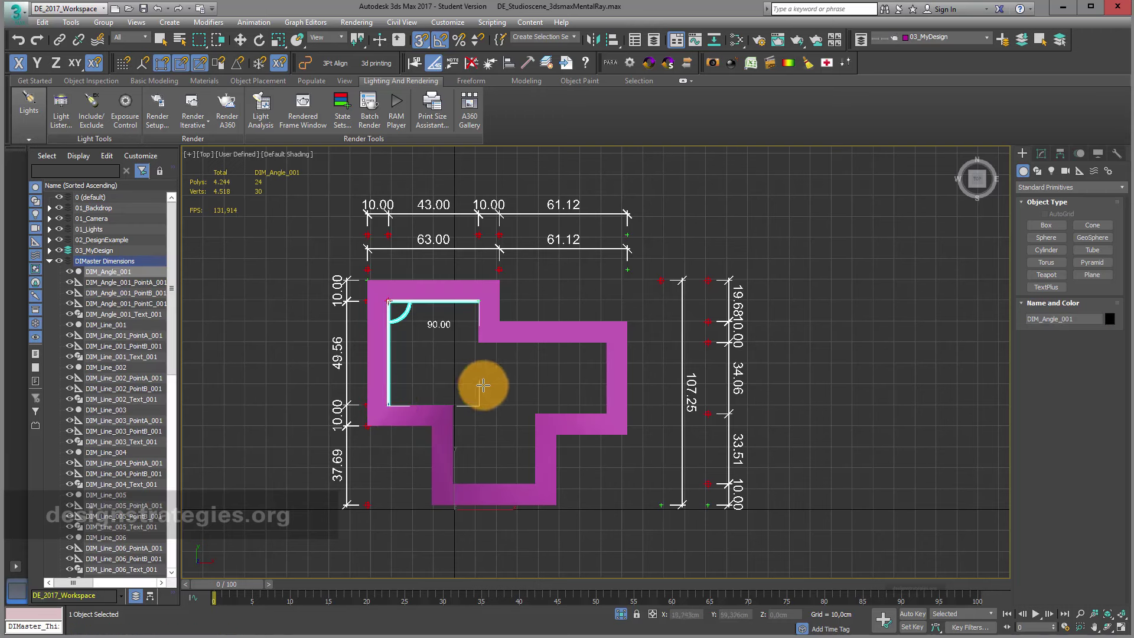
pyautogui.moveTo(481, 387); pyautogui.dragTo(524, 391, button='middle')
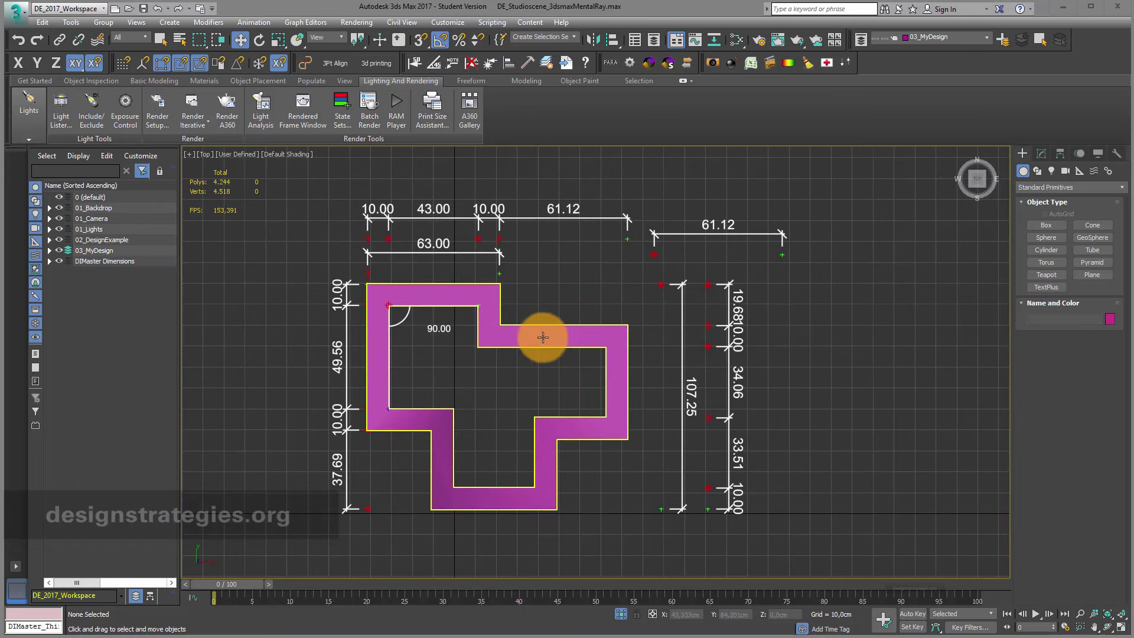
# - Attach a DIMnote for the wall outline to the inner left corner of the lower recess and show the view in wireframe
pyautogui.click(542, 337)
pyautogui.moveTo(542, 337); pyautogui.dragTo(648, 240, button='middle')
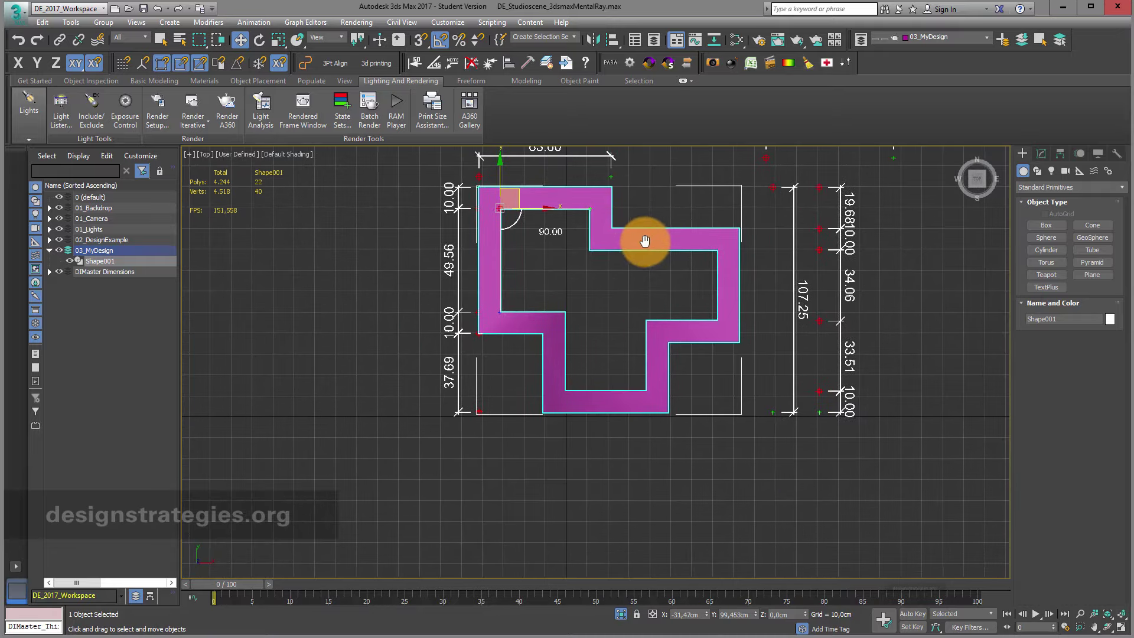
pyautogui.click(452, 63)
pyautogui.click(571, 409)
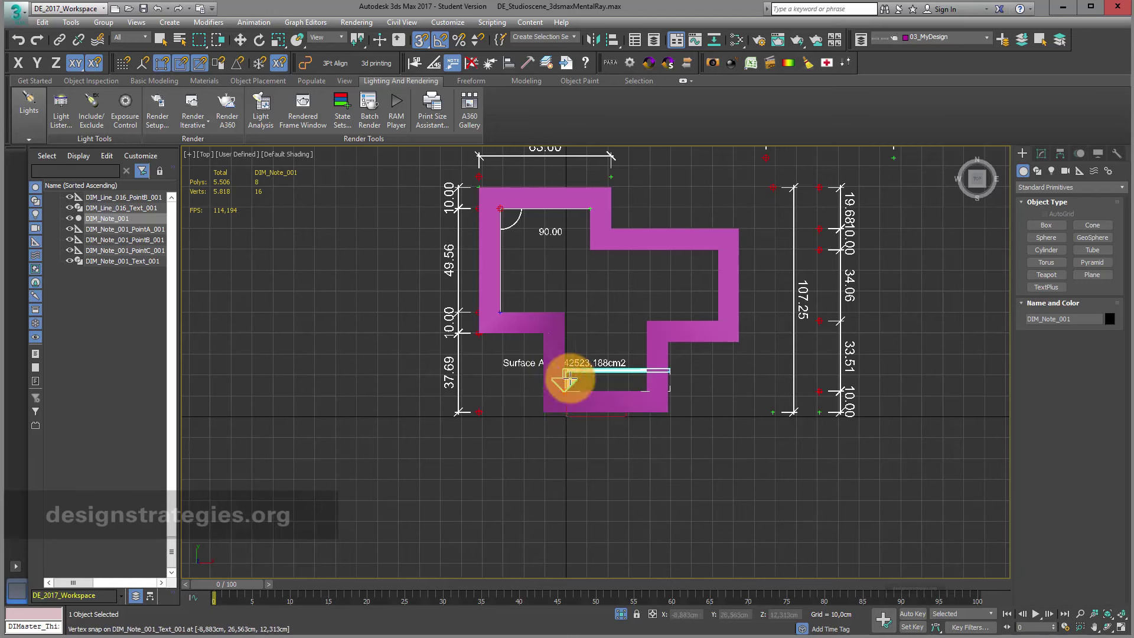
pyautogui.press('F3')
pyautogui.scroll(5, 580, 348)
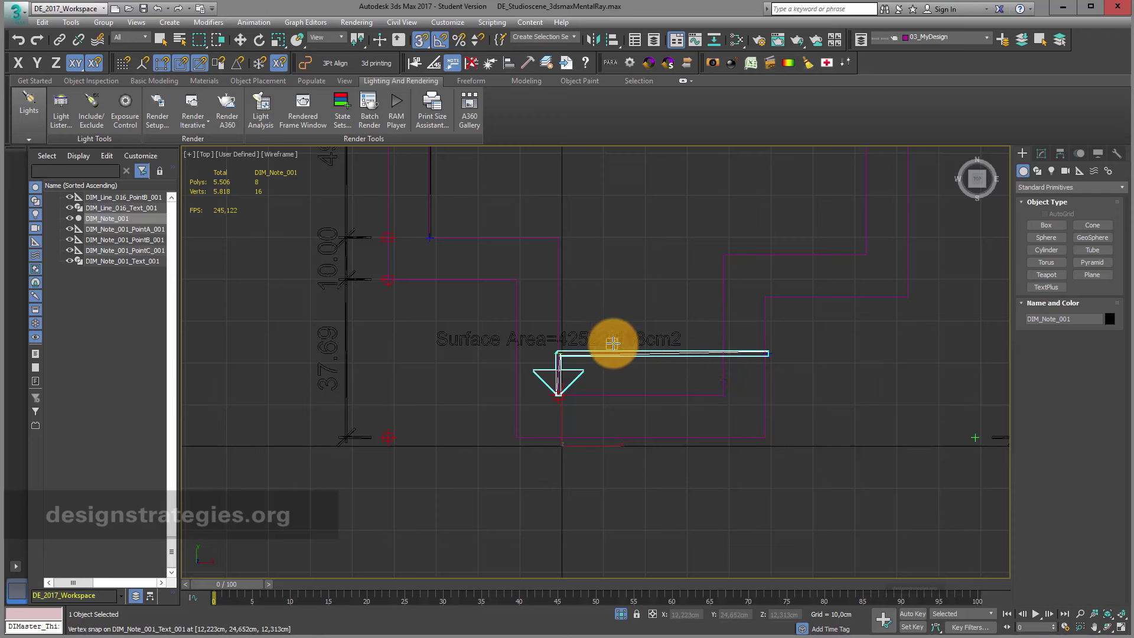
# - Open the note's parameters and set its displayed property to Volume
pyautogui.click(1042, 153)
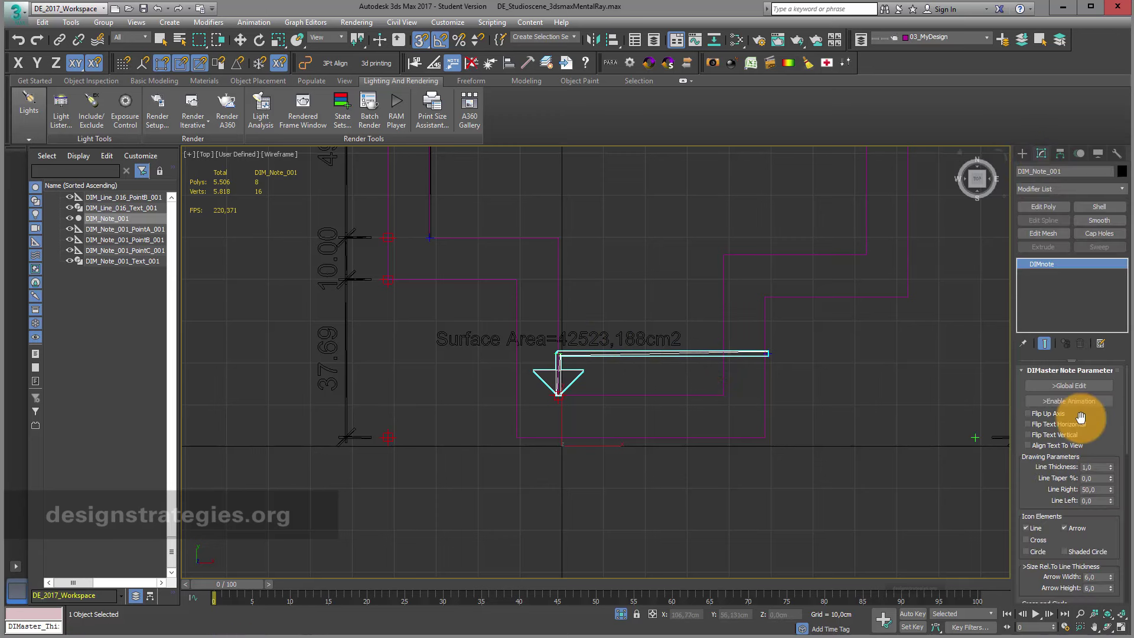
pyautogui.moveTo(1102, 423); pyautogui.dragTo(1104, 68)
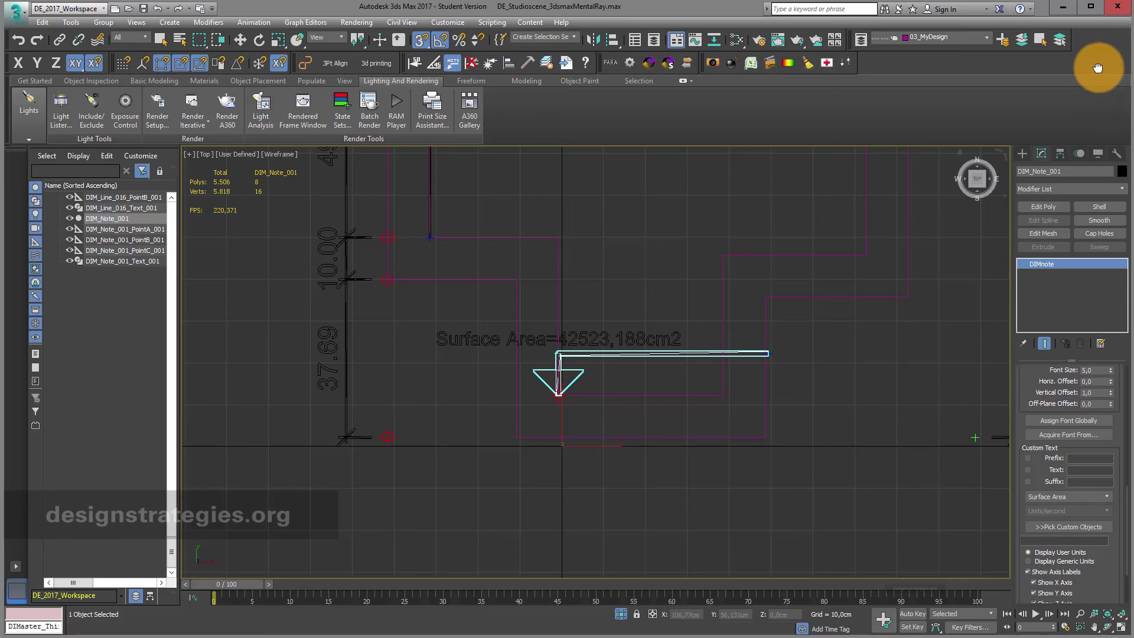
pyautogui.click(1103, 495)
pyautogui.click(1087, 517)
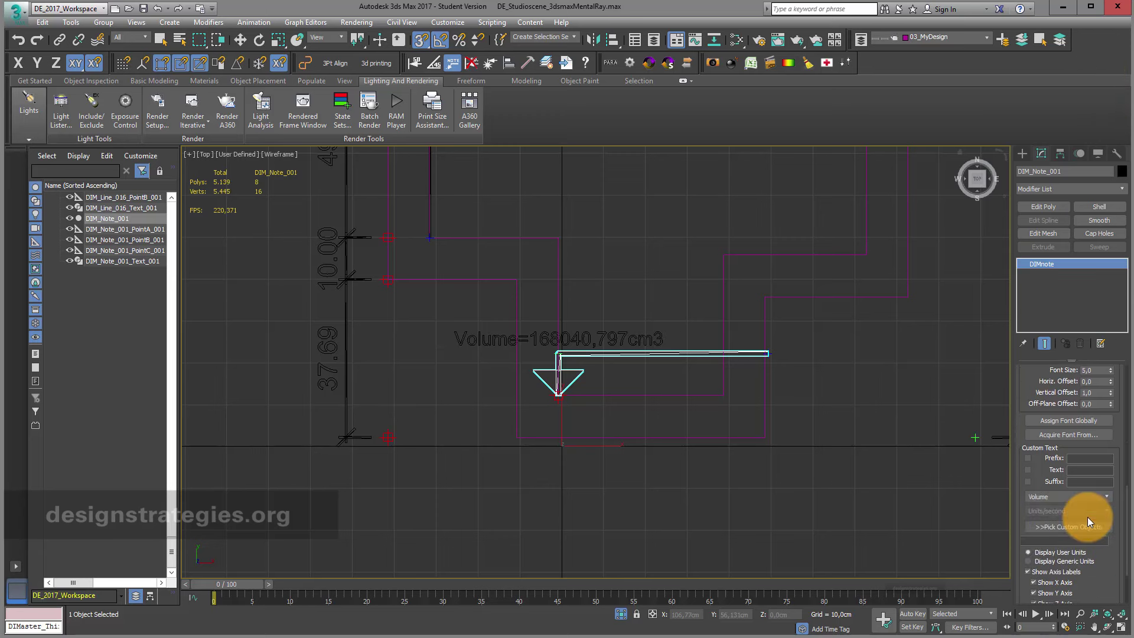
# - Change the note's displayed property to Dimensions and finally to Center of Mass
pyautogui.click(1099, 495)
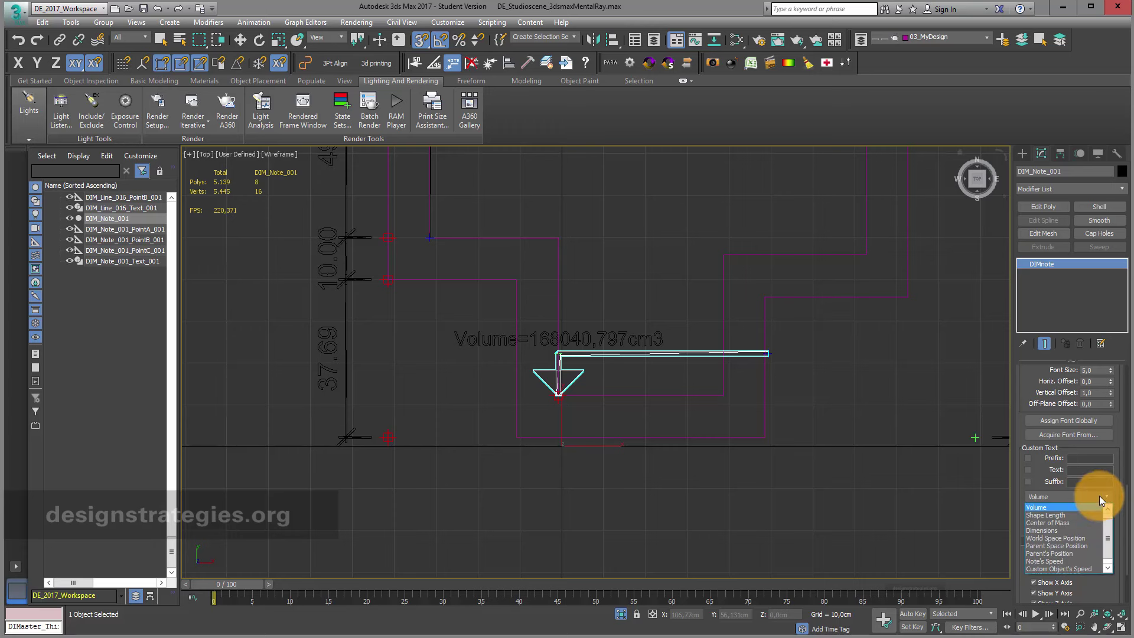
pyautogui.click(1092, 529)
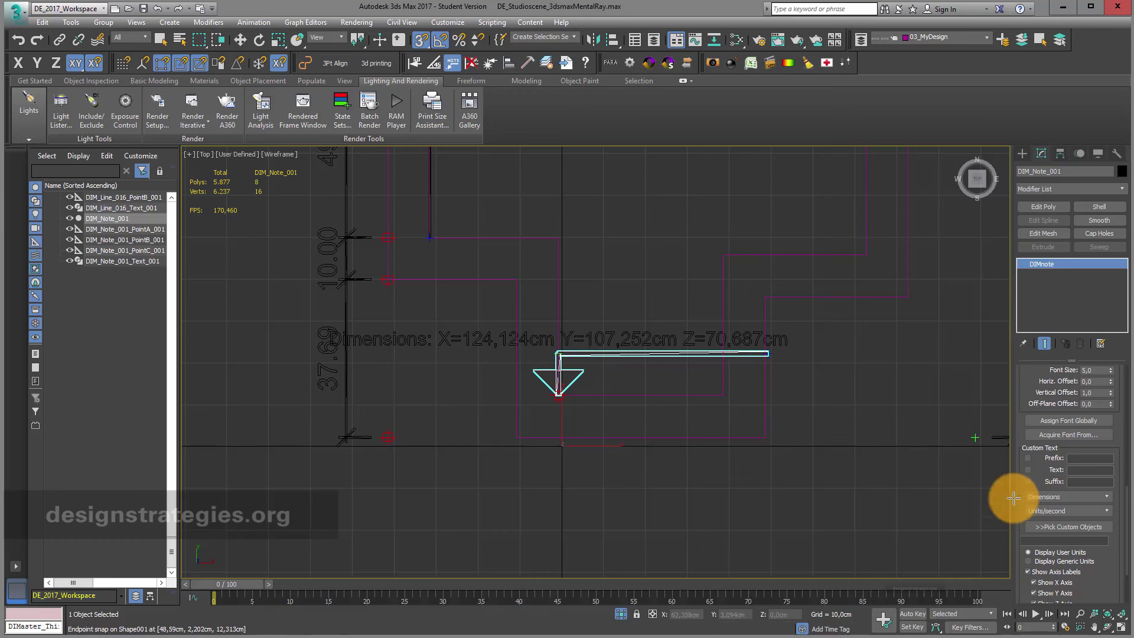
pyautogui.click(1059, 495)
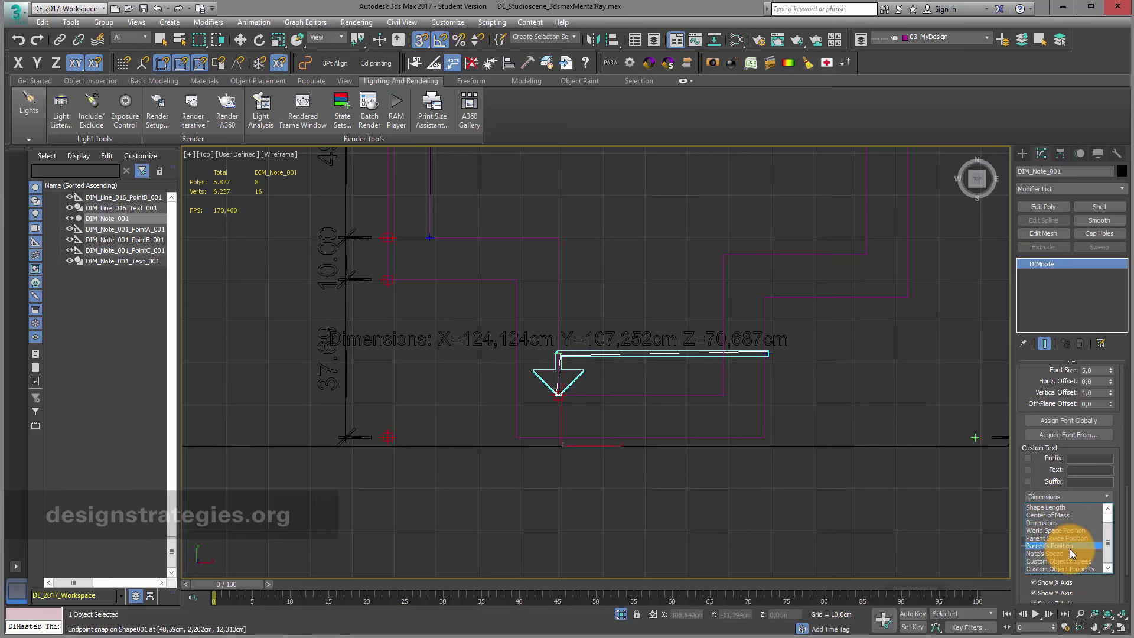
pyautogui.click(1061, 515)
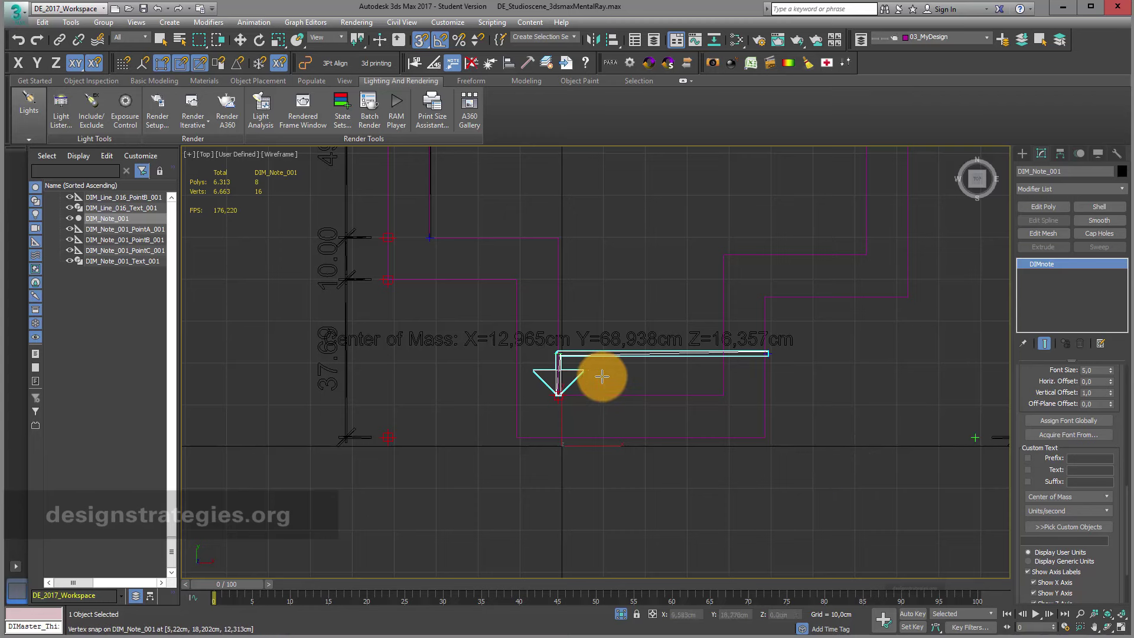
pyautogui.scroll(-5, 602, 376)
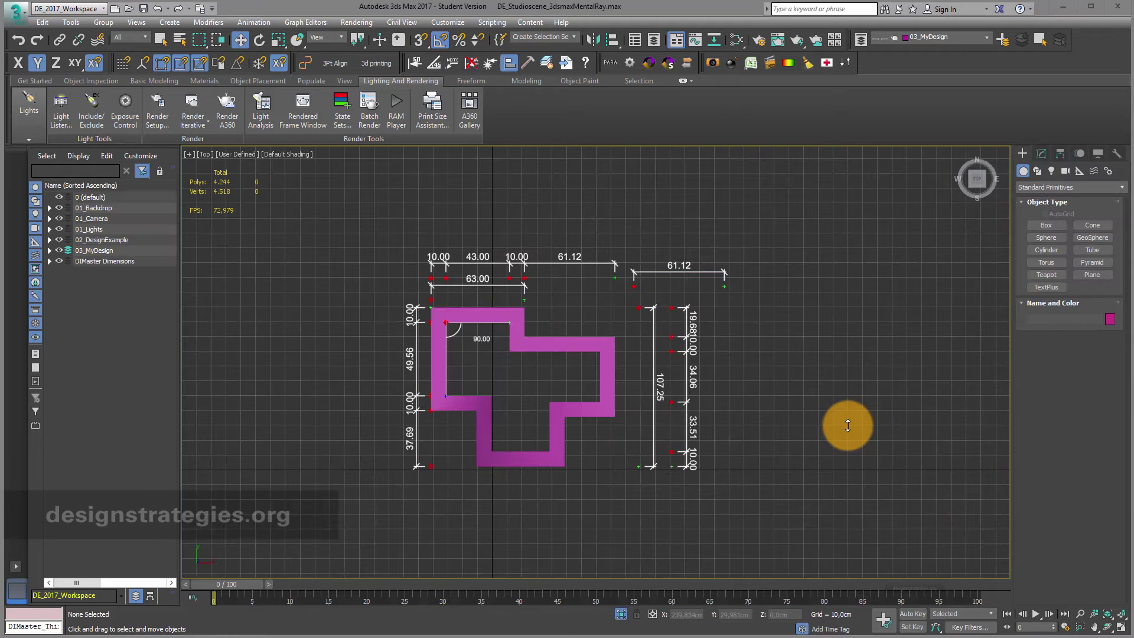
# - Compare the dimensioned outline in wireframe and shaded display, ending in shaded display
pyautogui.press('F3')
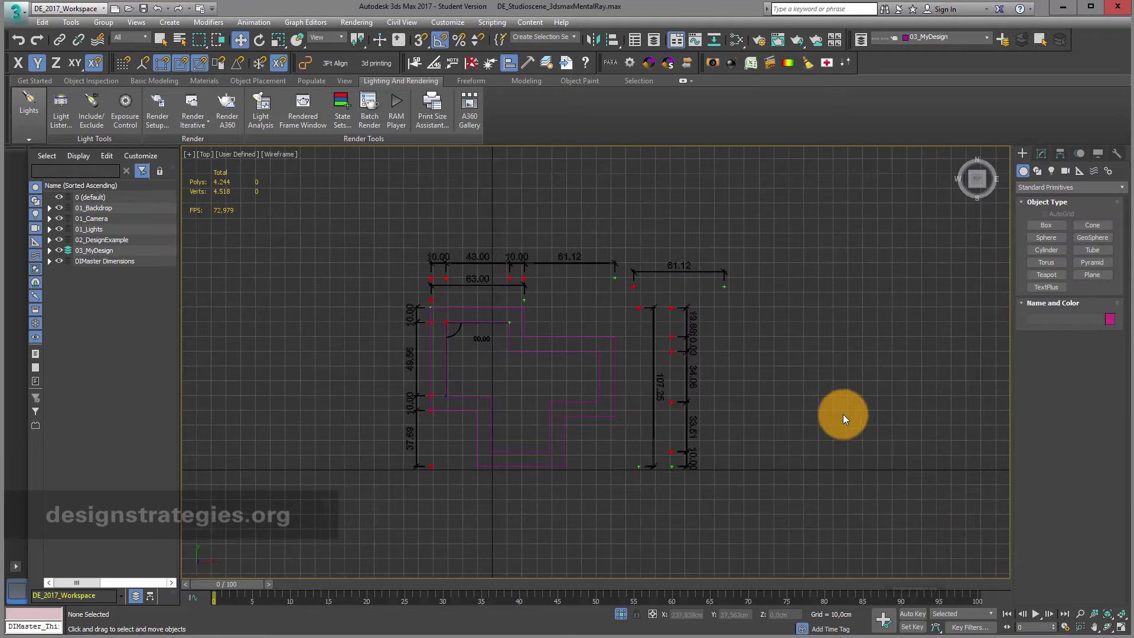
pyautogui.press('F3')
pyautogui.press('F3')
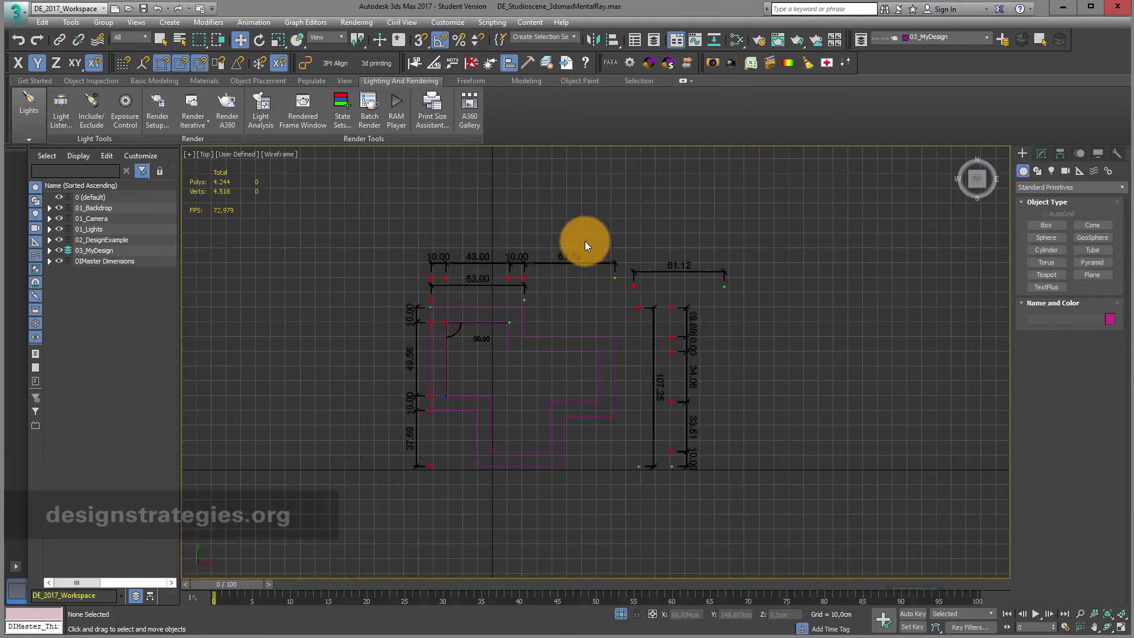
pyautogui.scroll(2, 581, 225)
pyautogui.press('F3')
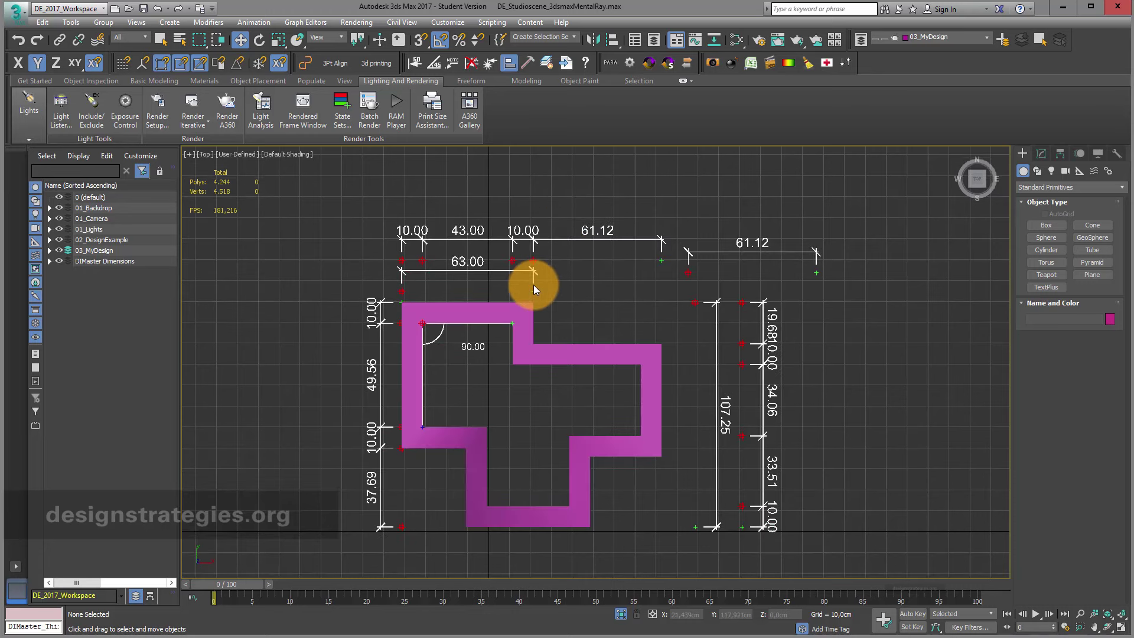
# - Inspect the parameters of the first point helper belonging to the dimension directly above the upper wall, and clear the selection
pyautogui.click(525, 272)
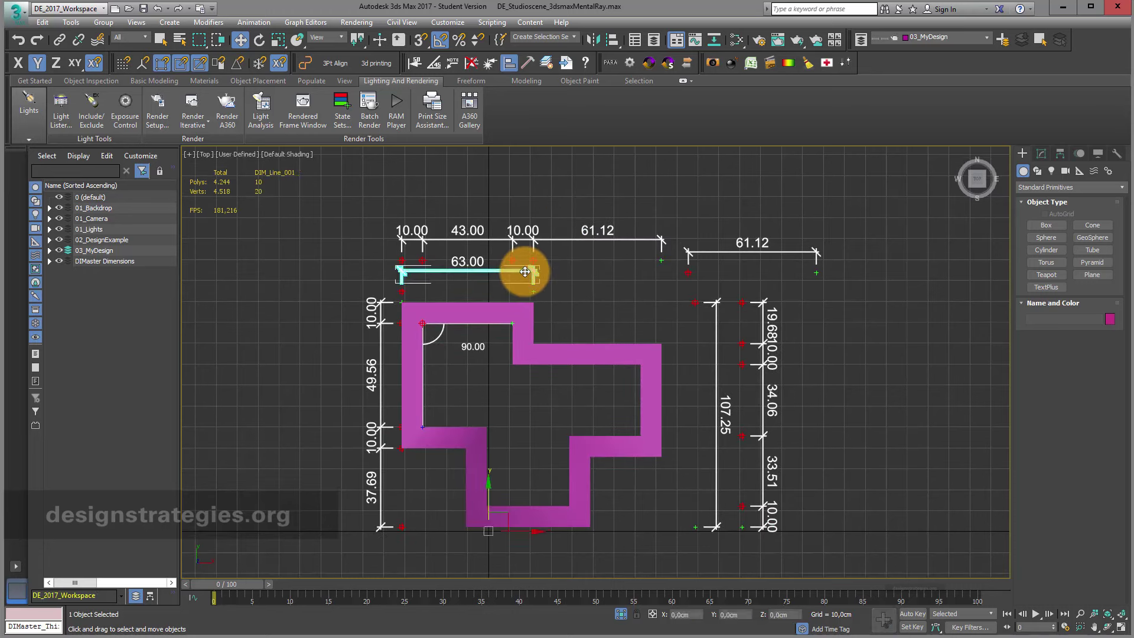
pyautogui.press('pagedown')
pyautogui.click(1039, 154)
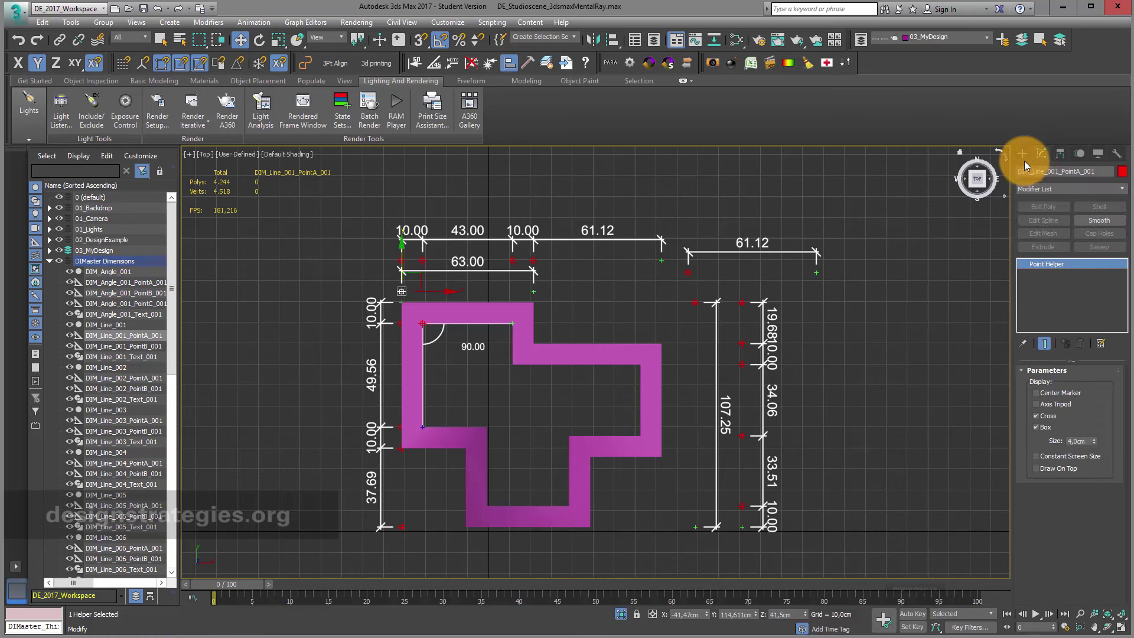
pyautogui.click(541, 208)
pyautogui.moveTo(533, 200); pyautogui.dragTo(487, 196, button='middle')
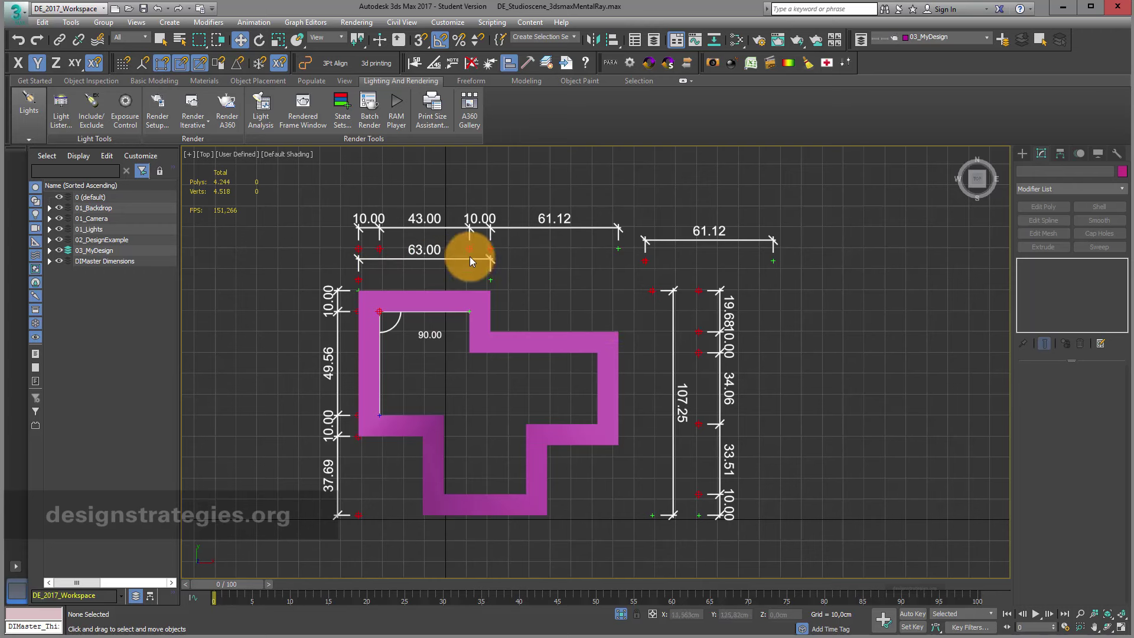
# - Move the overall dimension above the upper wall slightly closer to the wall, and move the dimension chain above it slightly farther away
pyautogui.click(438, 263)
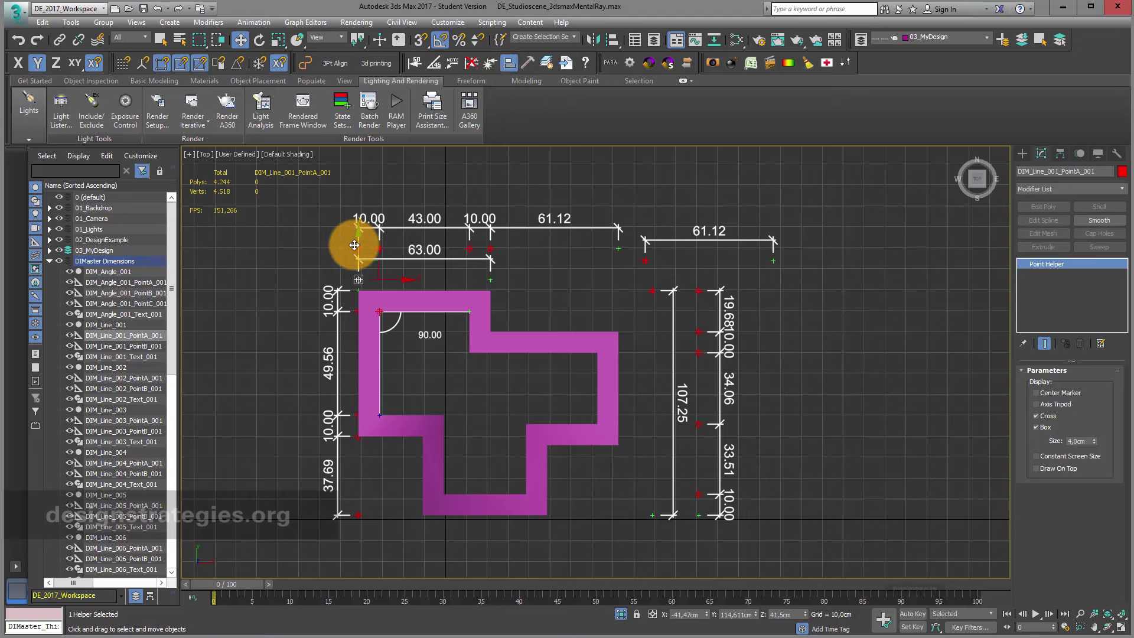
pyautogui.moveTo(361, 246)
pyautogui.mouseDown()
pyautogui.moveTo(358, 182)
pyautogui.moveTo(361, 249)
pyautogui.mouseUp()
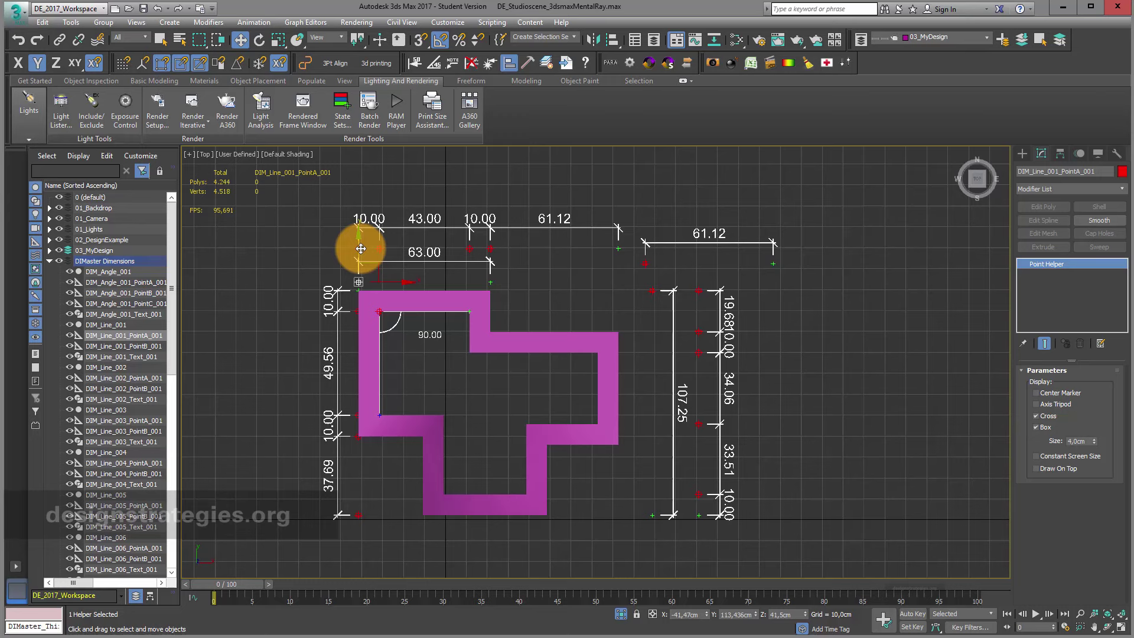
pyautogui.click(441, 229)
pyautogui.click(516, 66)
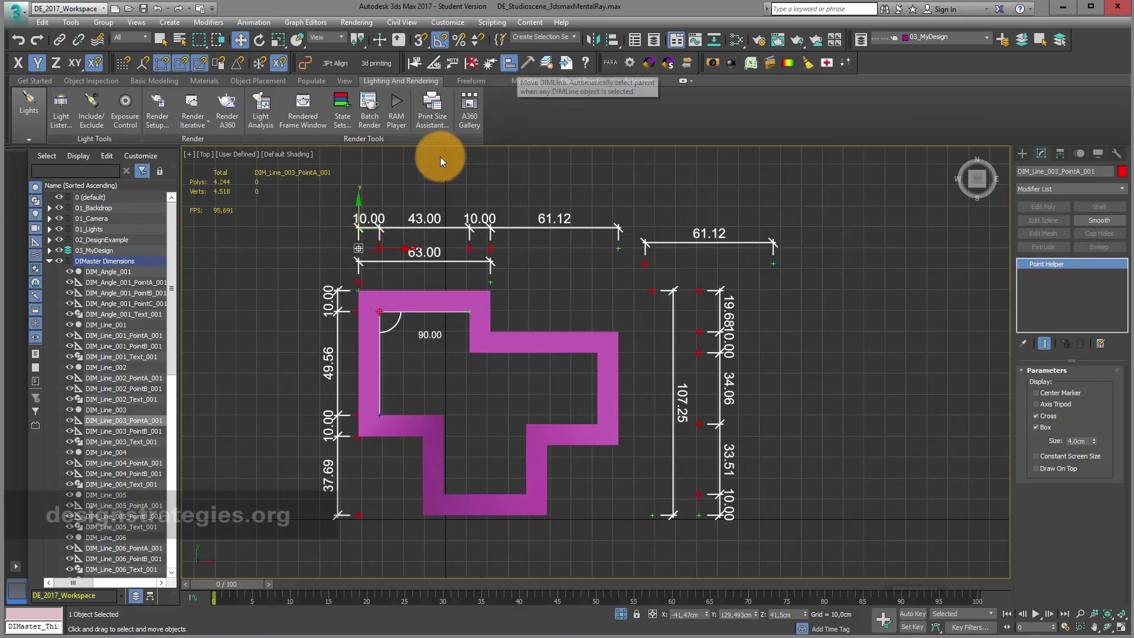
pyautogui.moveTo(367, 205); pyautogui.dragTo(423, 215)
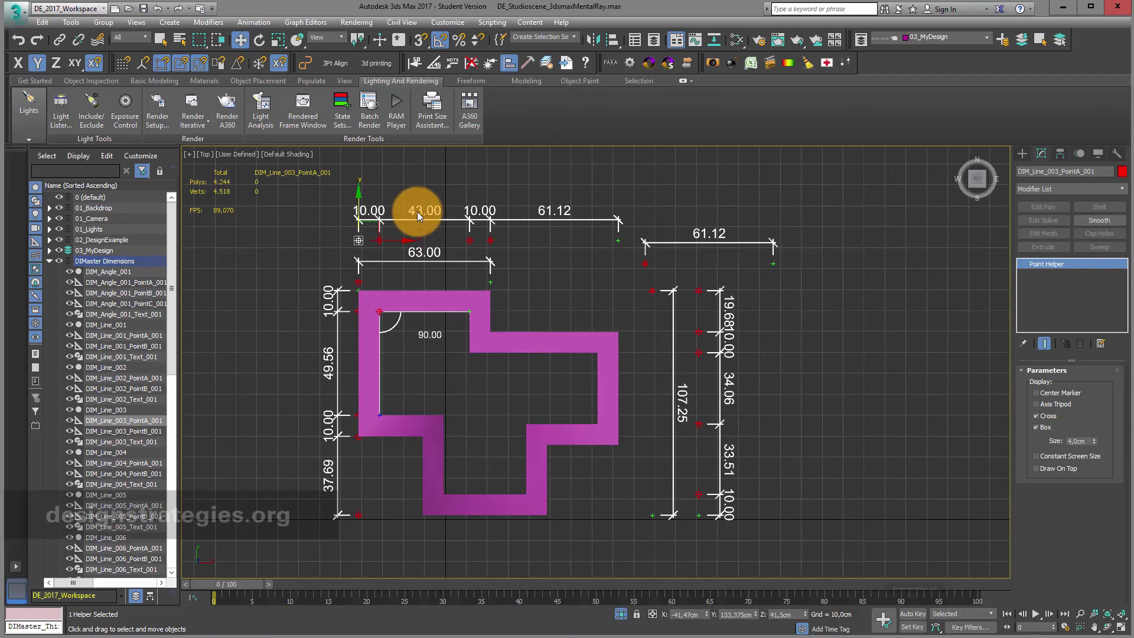
# - Select the text of the 43.00 dimension, and then the upper chain's parent point helper by way of its 61.12 dimension
pyautogui.click(420, 211)
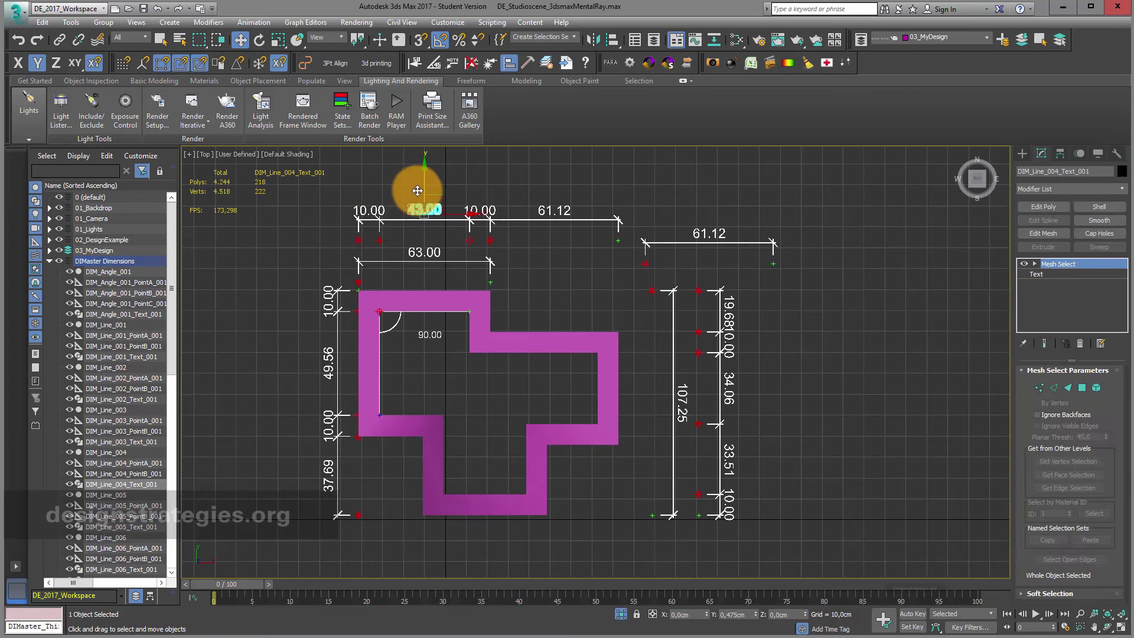
pyautogui.moveTo(442, 251); pyautogui.dragTo(420, 278, button='middle')
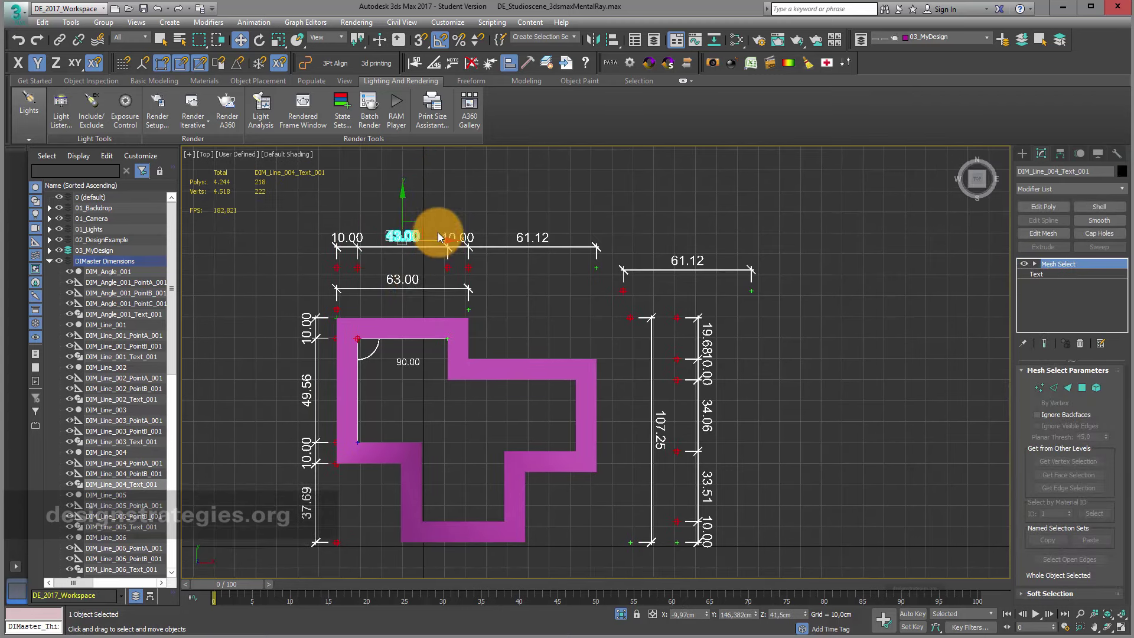
pyautogui.moveTo(615, 220)
pyautogui.mouseDown(button='middle')
pyautogui.moveTo(577, 202)
pyautogui.moveTo(614, 199)
pyautogui.mouseUp(button='middle')
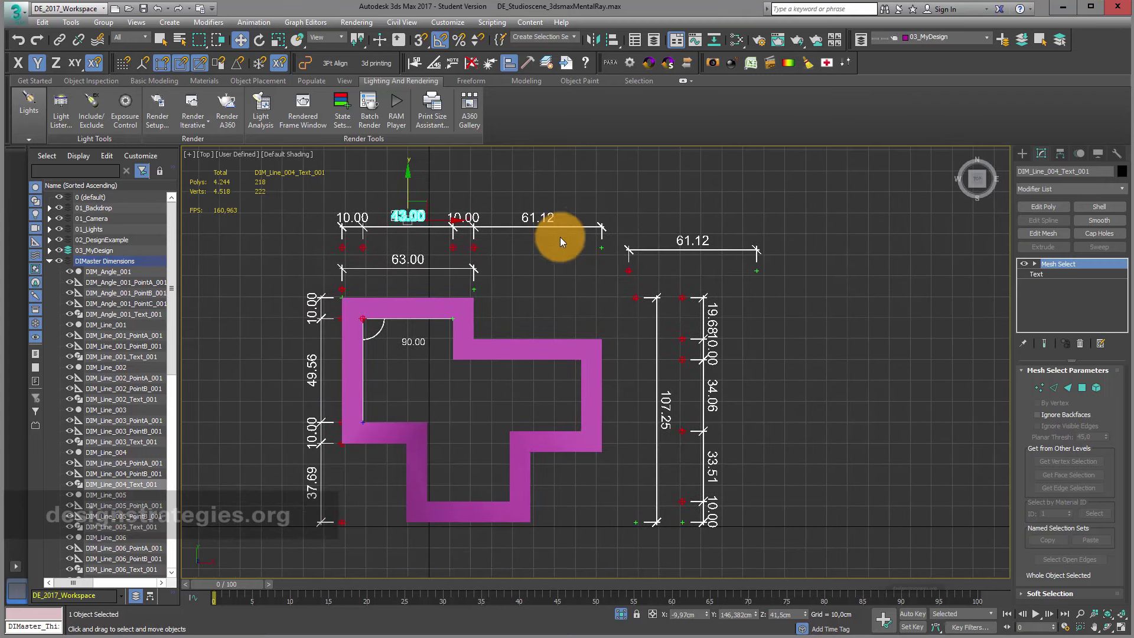
pyautogui.click(523, 228)
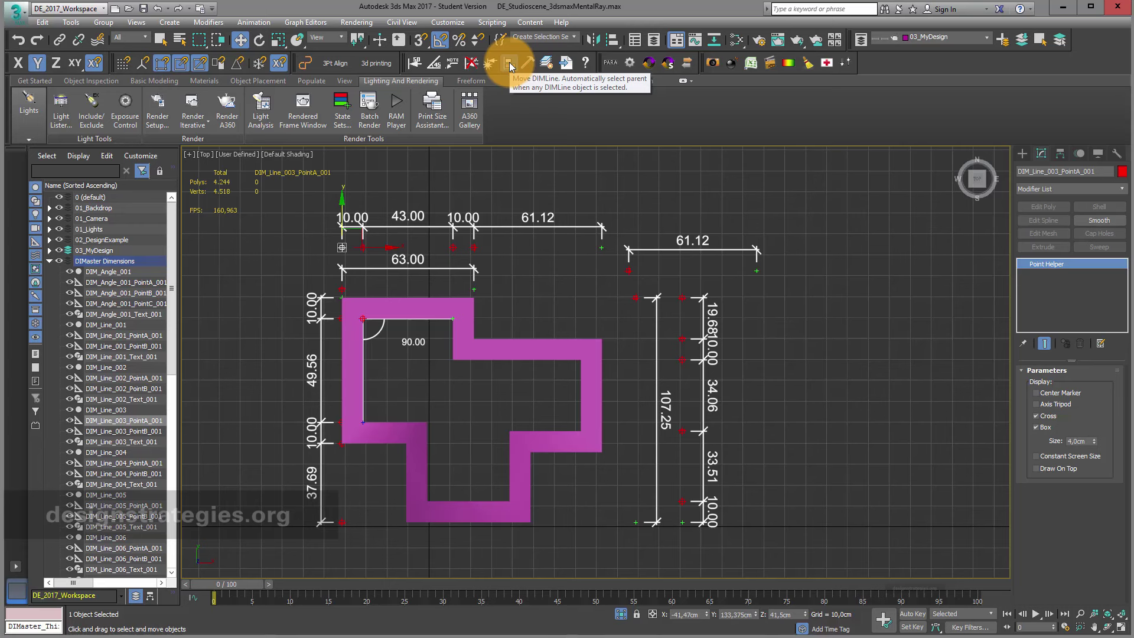
# - Select the parent of the 43.00 dimension line from its parameters and move the whole upper chain slightly farther from the wall
pyautogui.click(401, 230)
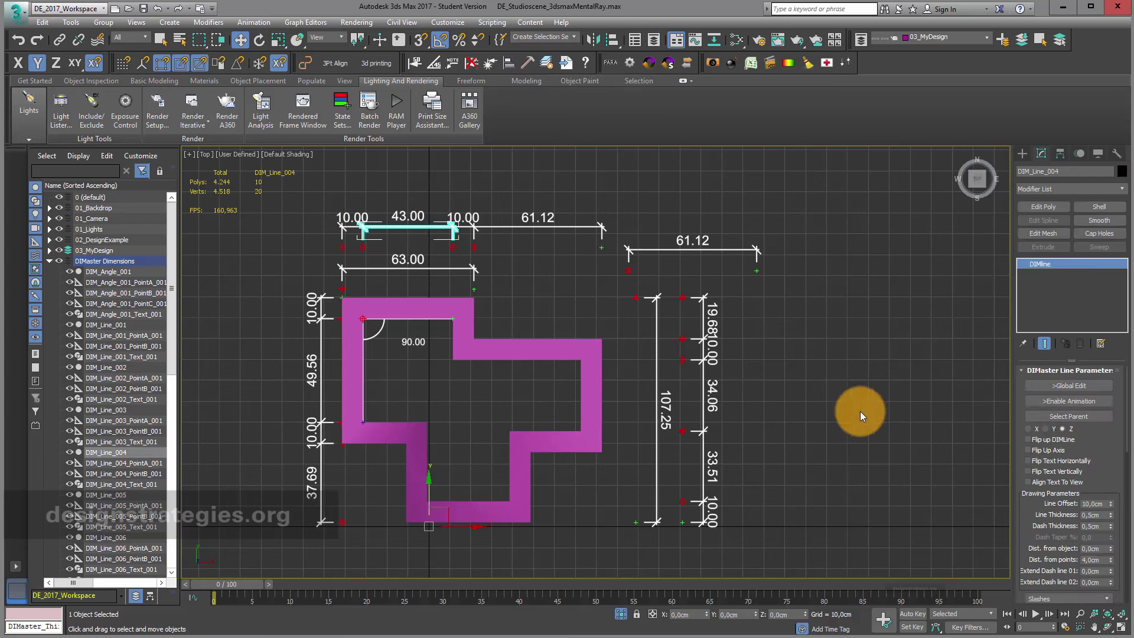
pyautogui.moveTo(1040, 362); pyautogui.dragTo(1040, 308)
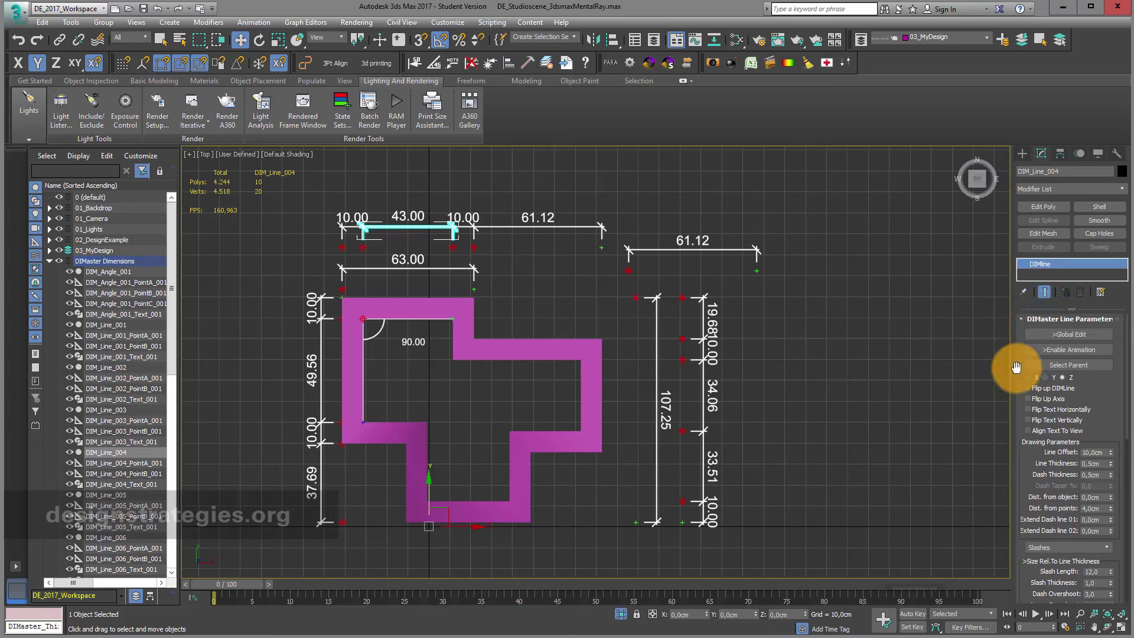
pyautogui.click(1057, 366)
pyautogui.moveTo(371, 212); pyautogui.dragTo(371, 209)
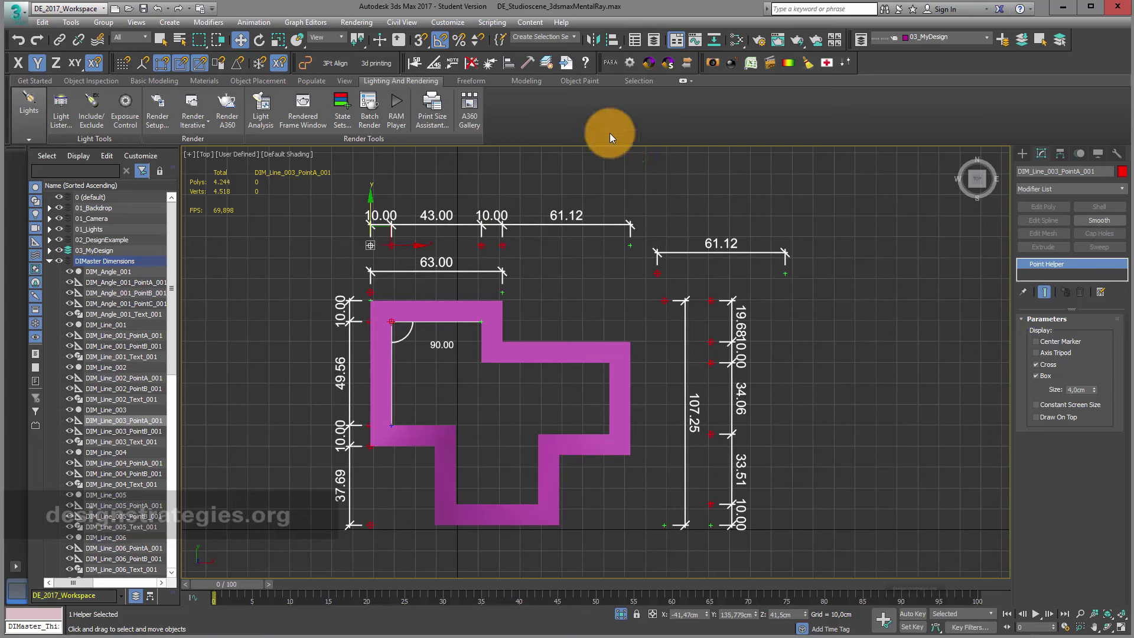
# - Set the arrow style of the first 10.00 dimension in the upper chain to Inside Arrows
pyautogui.click(436, 229)
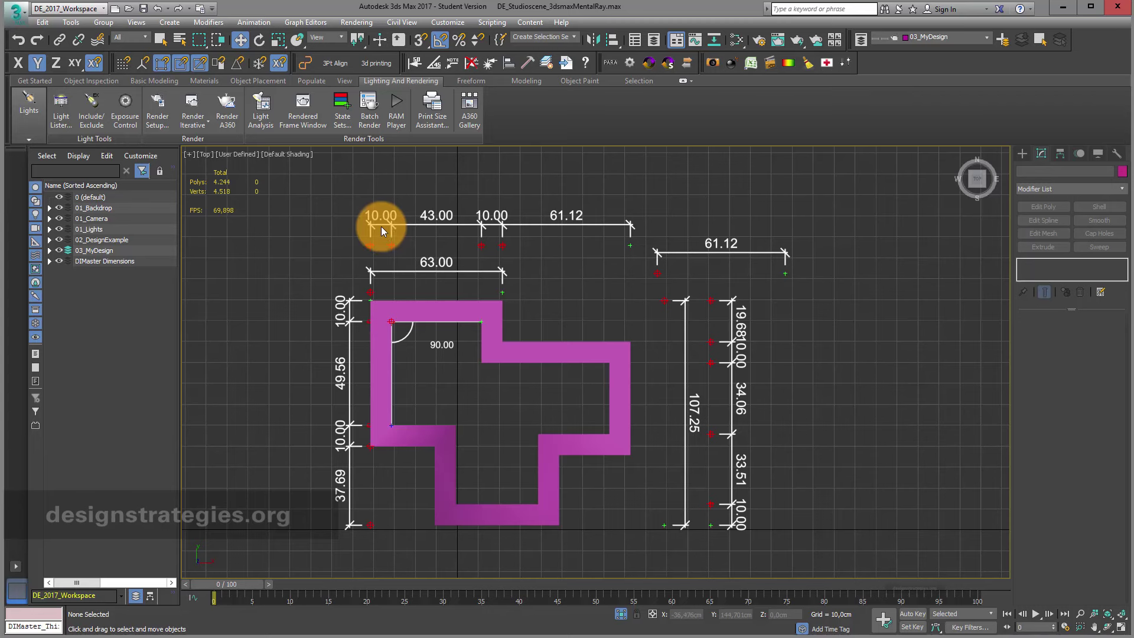
pyautogui.click(381, 225)
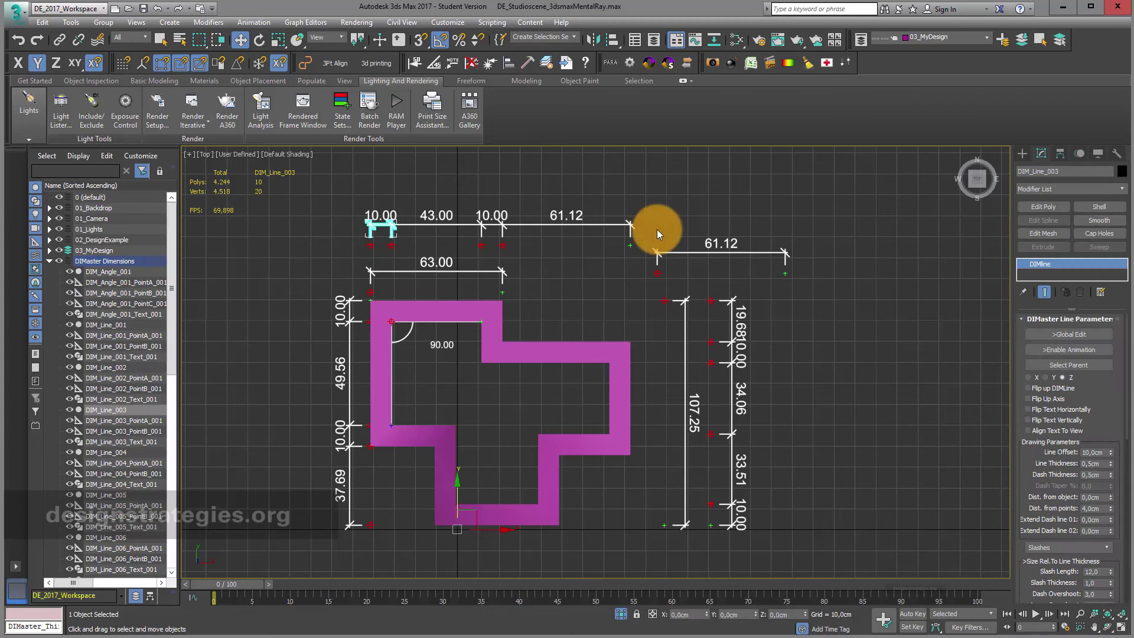
pyautogui.moveTo(657, 229); pyautogui.dragTo(738, 230, button='middle')
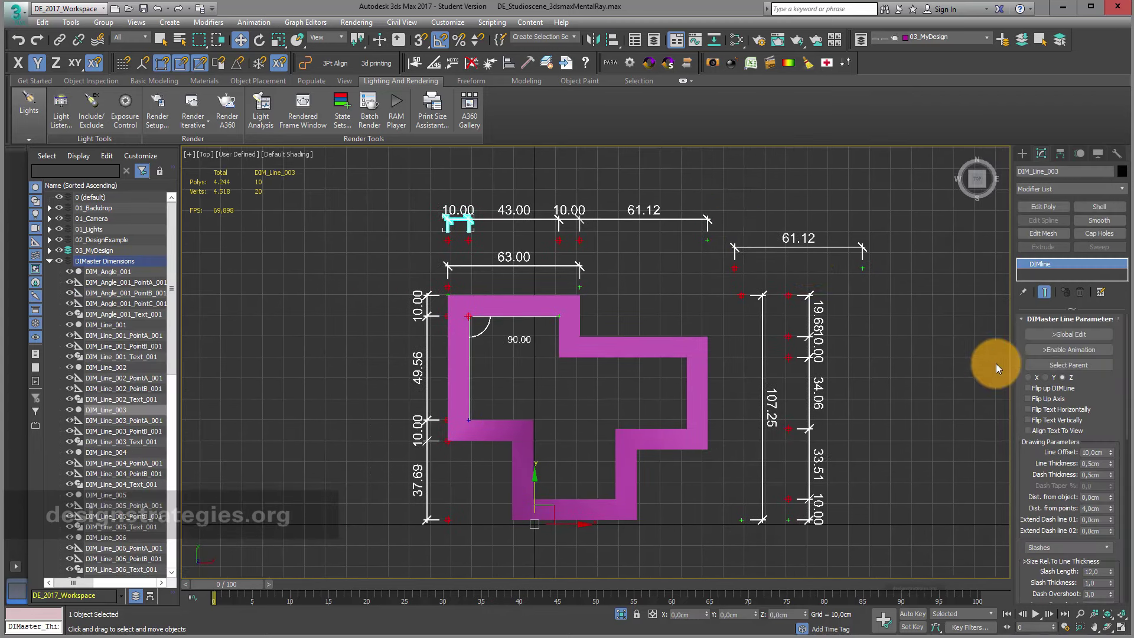
pyautogui.moveTo(1106, 399); pyautogui.dragTo(1101, 282)
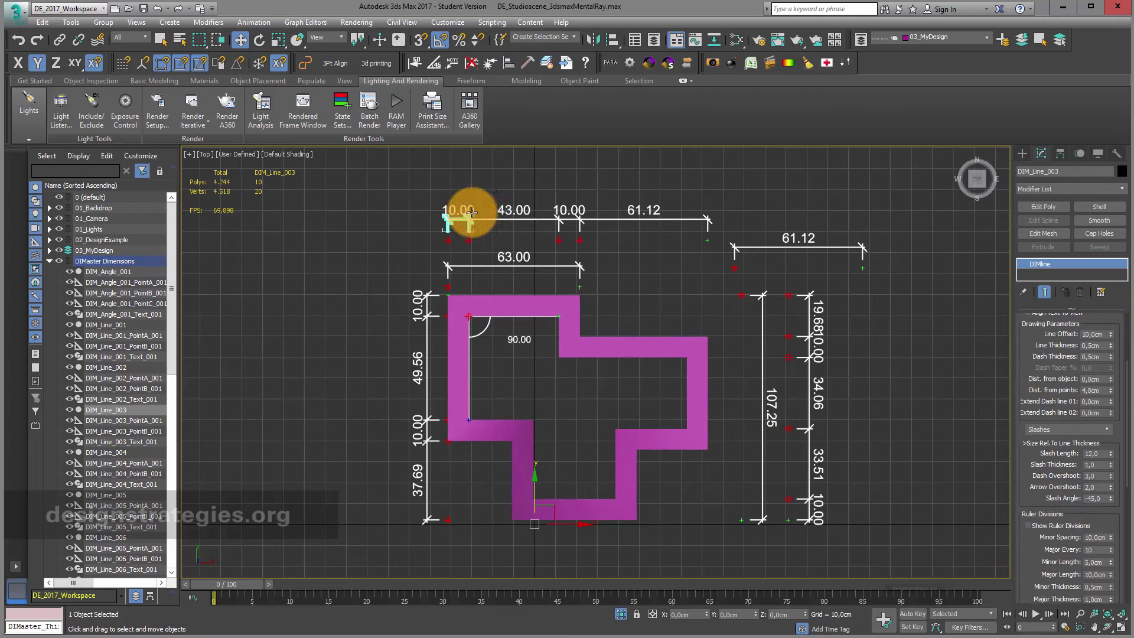
pyautogui.scroll(8, 466, 218)
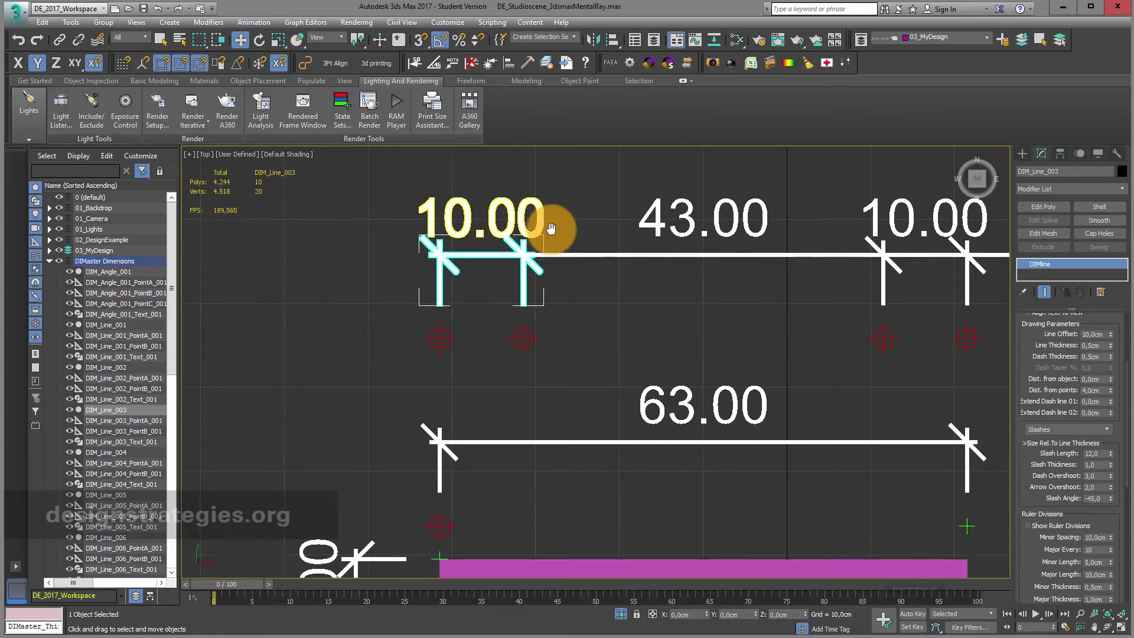
pyautogui.click(1072, 426)
pyautogui.click(1072, 451)
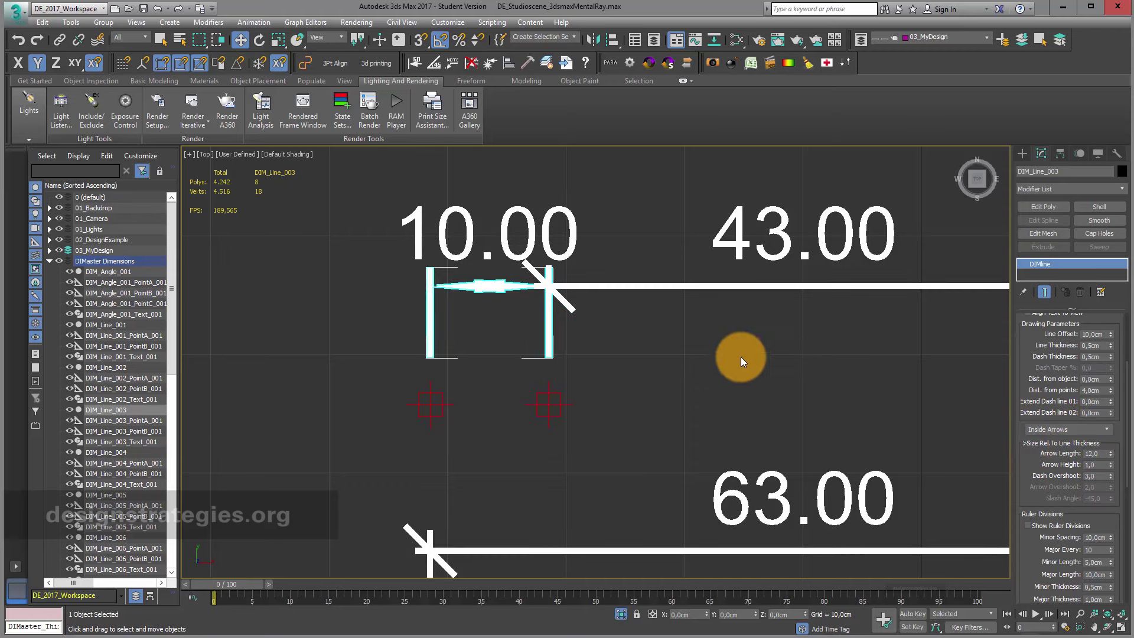
# - Set the arrow style of the overall vertical dimension beside the outline to Inside Arrows, and clear the selection
pyautogui.scroll(-3, 739, 357)
pyautogui.scroll(-3, 664, 337)
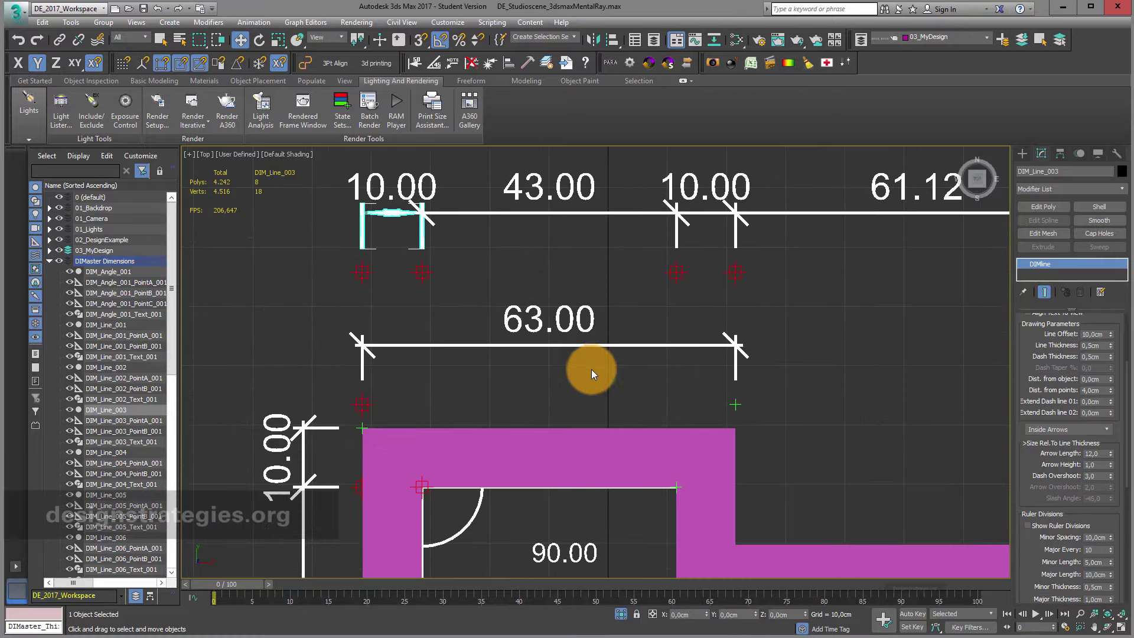
pyautogui.moveTo(602, 354); pyautogui.dragTo(515, 310, button='middle')
pyautogui.moveTo(749, 440); pyautogui.dragTo(412, 256, button='middle')
pyautogui.click(500, 342)
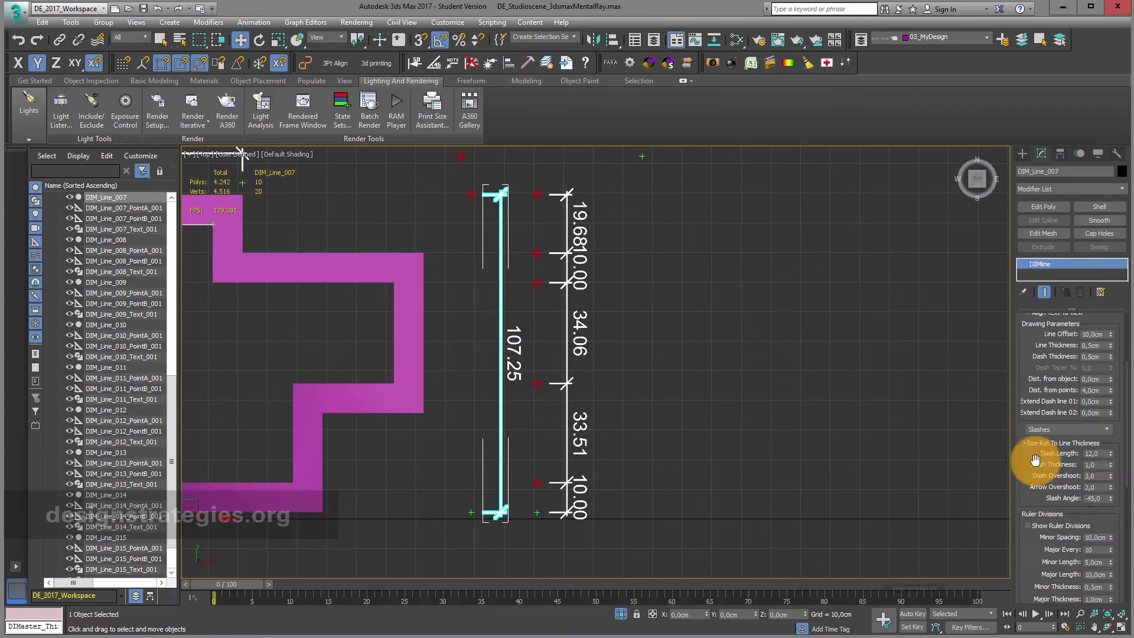
pyautogui.click(1107, 429)
pyautogui.click(1092, 449)
pyautogui.click(1108, 431)
pyautogui.click(1059, 435)
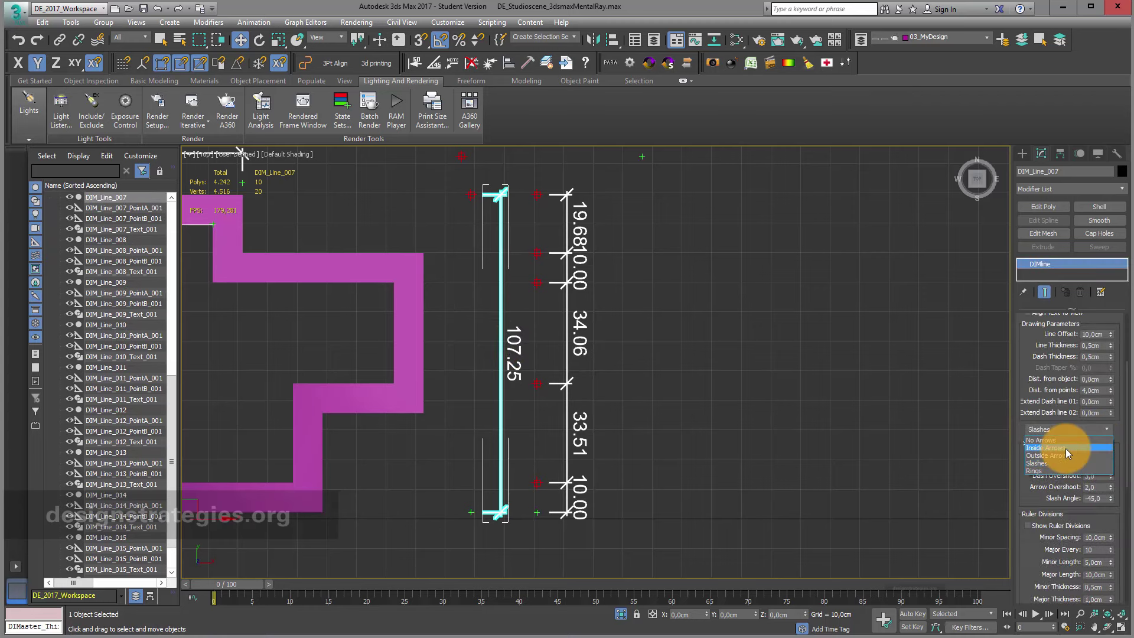
pyautogui.scroll(6, 513, 204)
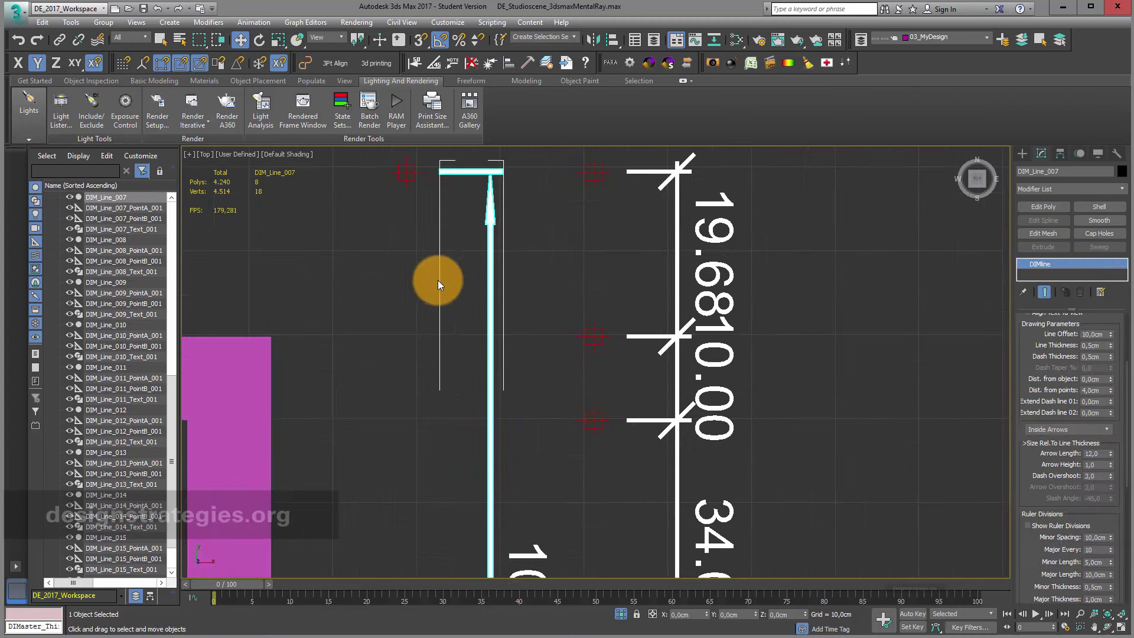
pyautogui.click(436, 281)
pyautogui.scroll(-5, 511, 256)
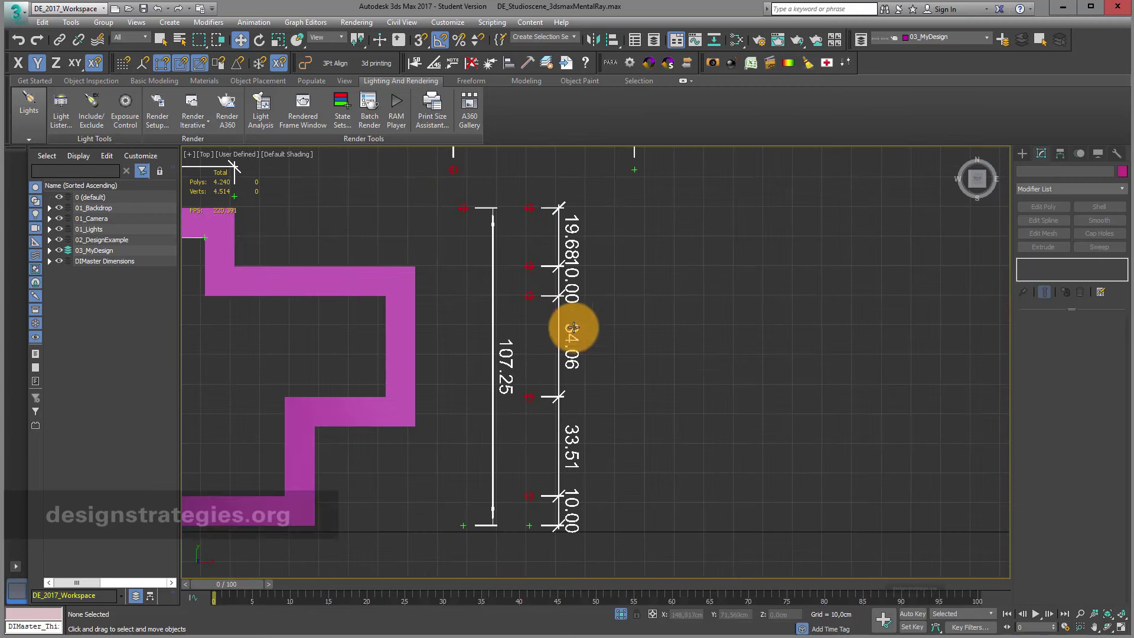
# - Set the font size of the overall vertical dimension's text to 15.0 cm
pyautogui.click(492, 332)
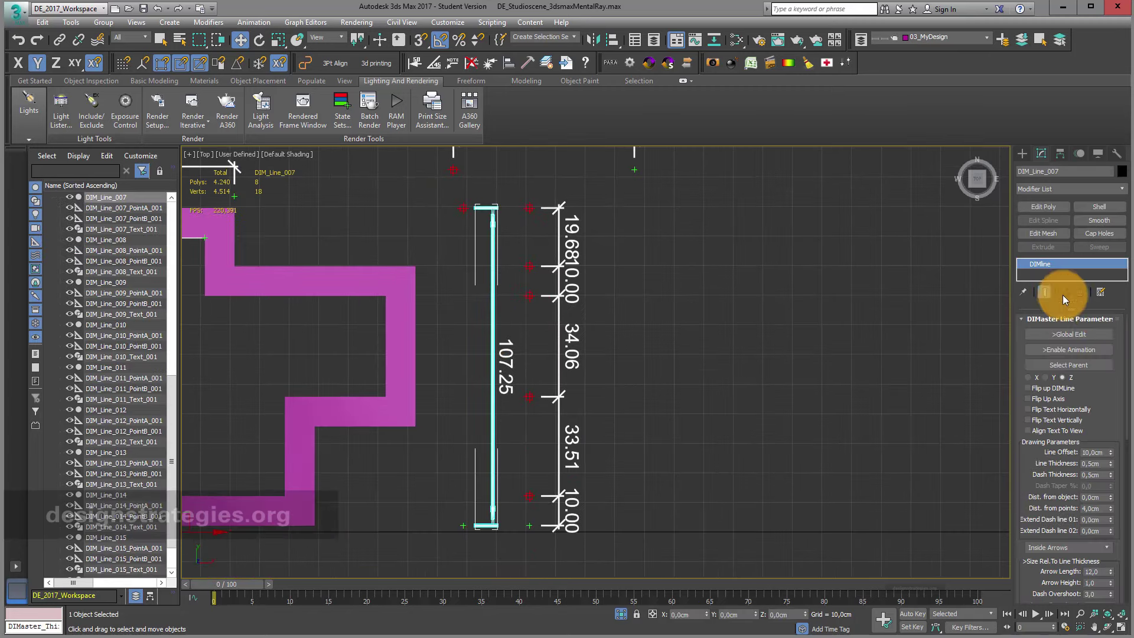
pyautogui.moveTo(1118, 418); pyautogui.dragTo(1093, 344)
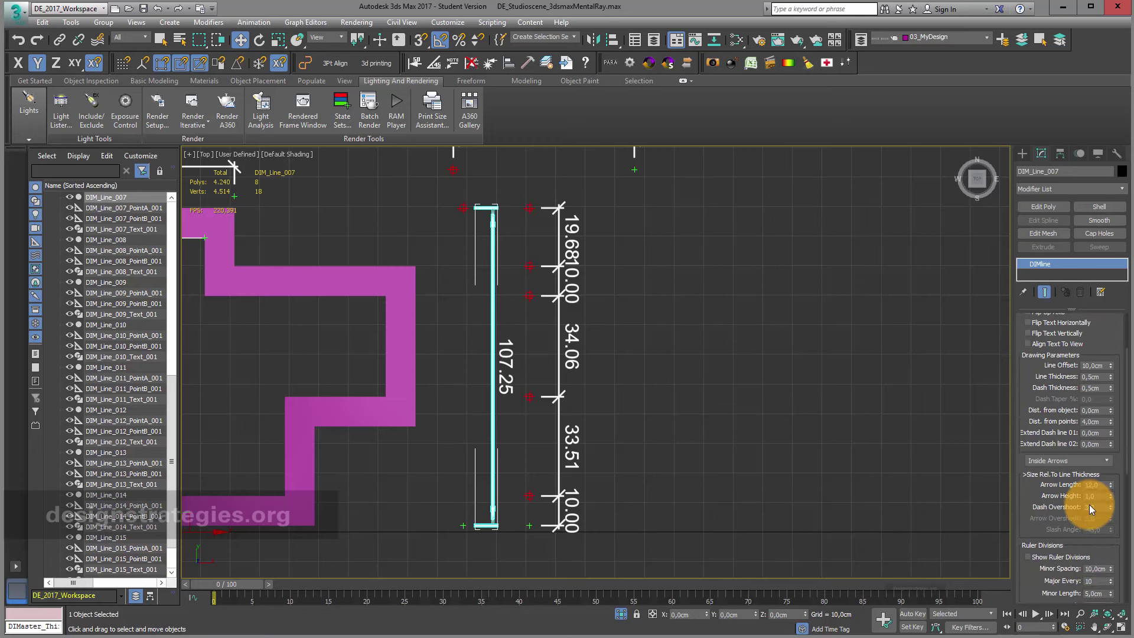
pyautogui.moveTo(1025, 513); pyautogui.dragTo(1040, 228)
pyautogui.click(1094, 401)
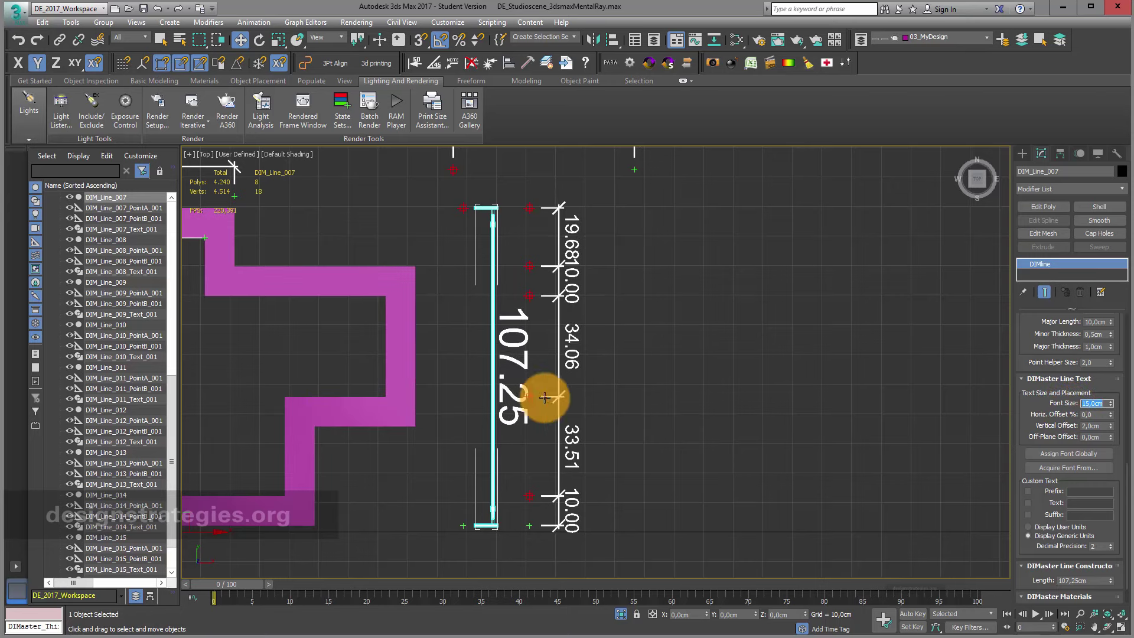
# - Try 23 and DE as custom prefixes for the overall vertical dimension's text, and remove the prefix again
pyautogui.moveTo(1021, 411); pyautogui.dragTo(1024, 361)
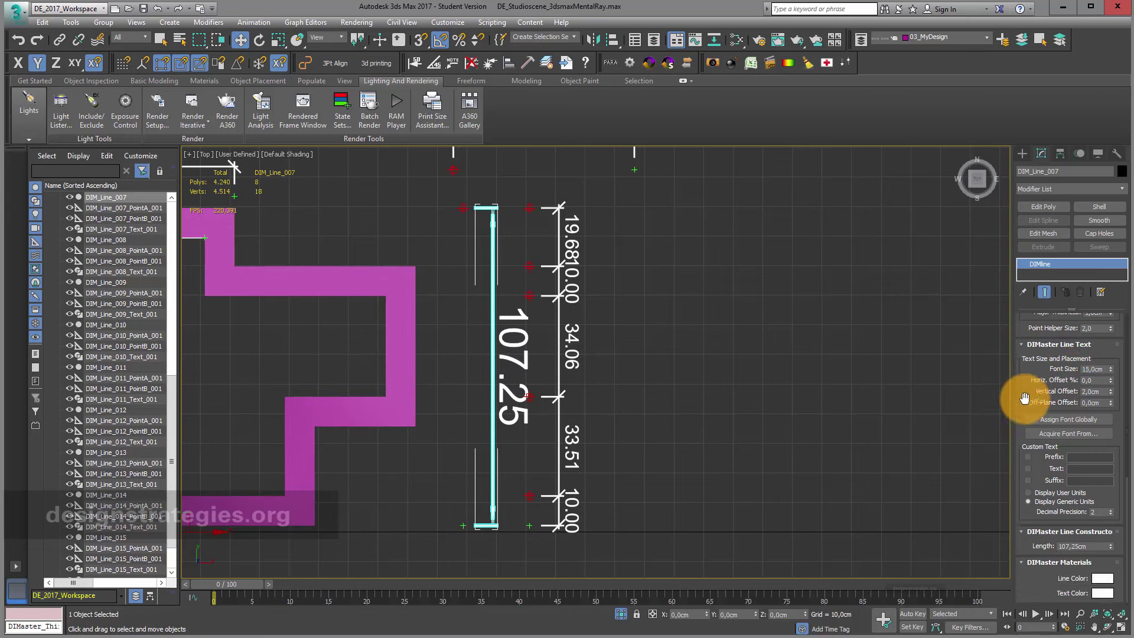
pyautogui.click(1027, 457)
pyautogui.click(1078, 458)
pyautogui.write('23')
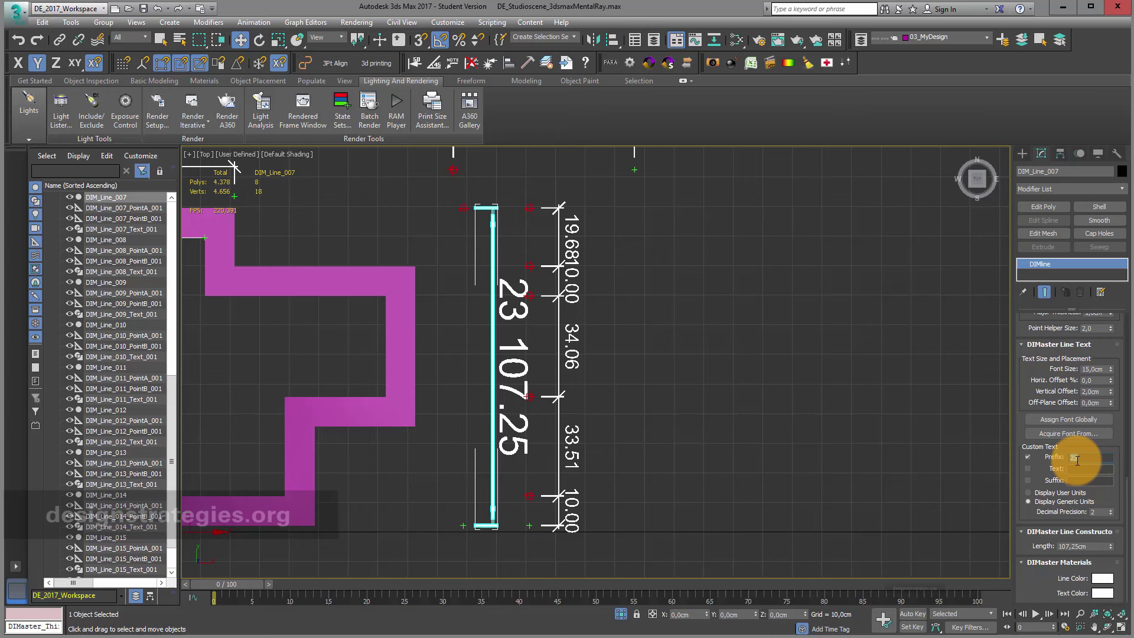
pyautogui.doubleClick(1077, 458)
pyautogui.write('DE')
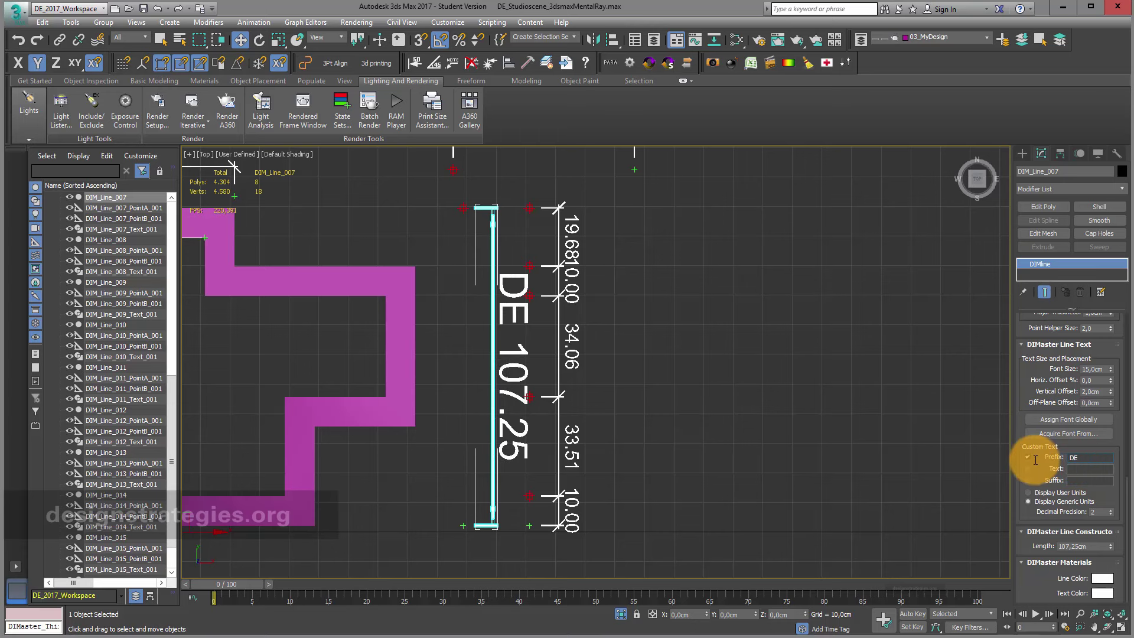
pyautogui.moveTo(1078, 459); pyautogui.dragTo(1052, 459)
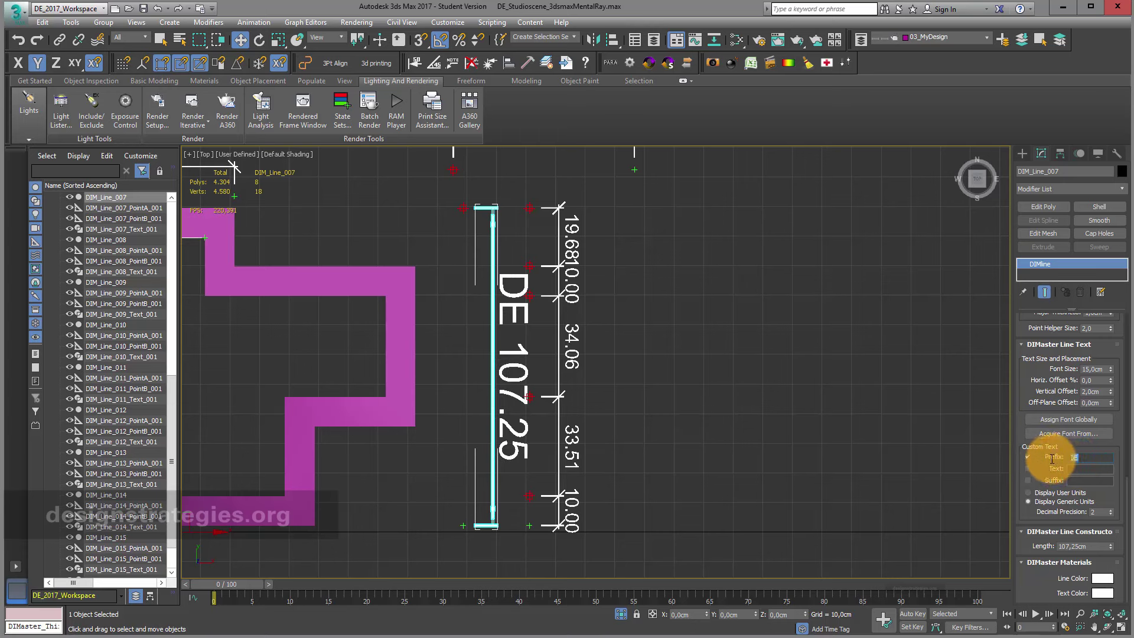
pyautogui.press('BackSpace')
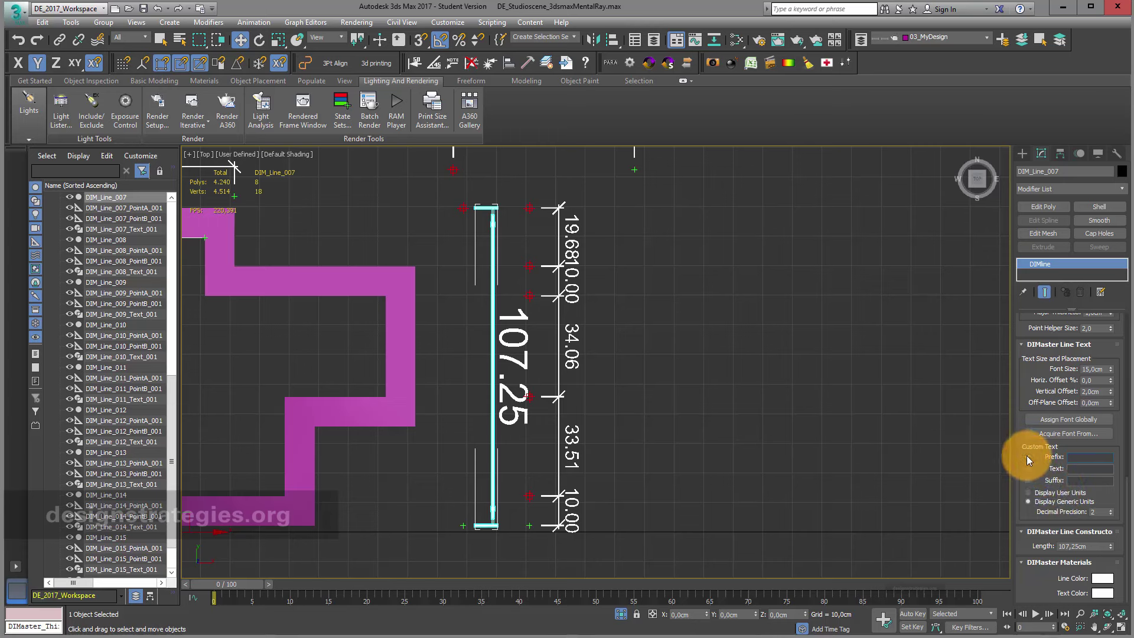
# - Display the overall vertical dimension in user units and change its line color to purple (red 162, green 0, blue 255)
pyautogui.click(1030, 491)
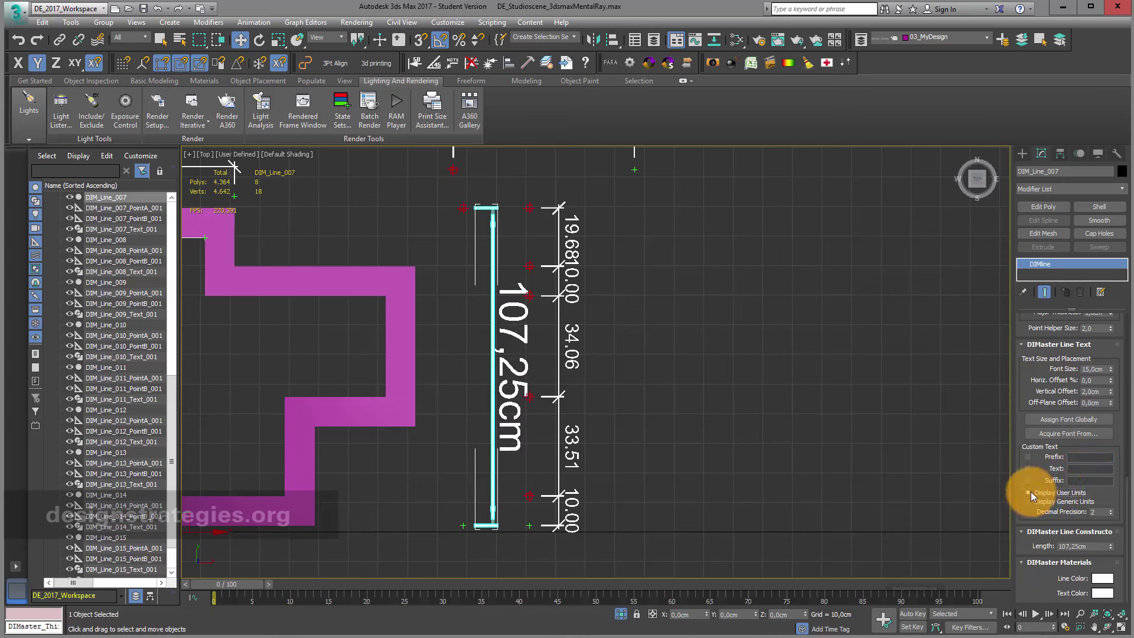
pyautogui.click(1102, 579)
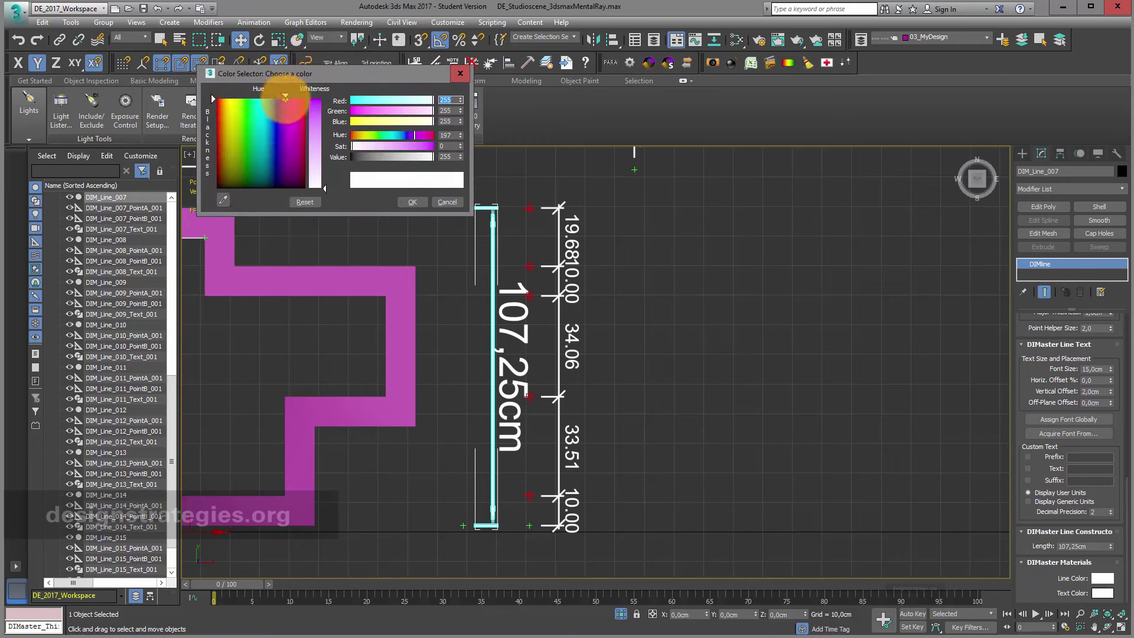
pyautogui.moveTo(391, 144); pyautogui.dragTo(406, 143)
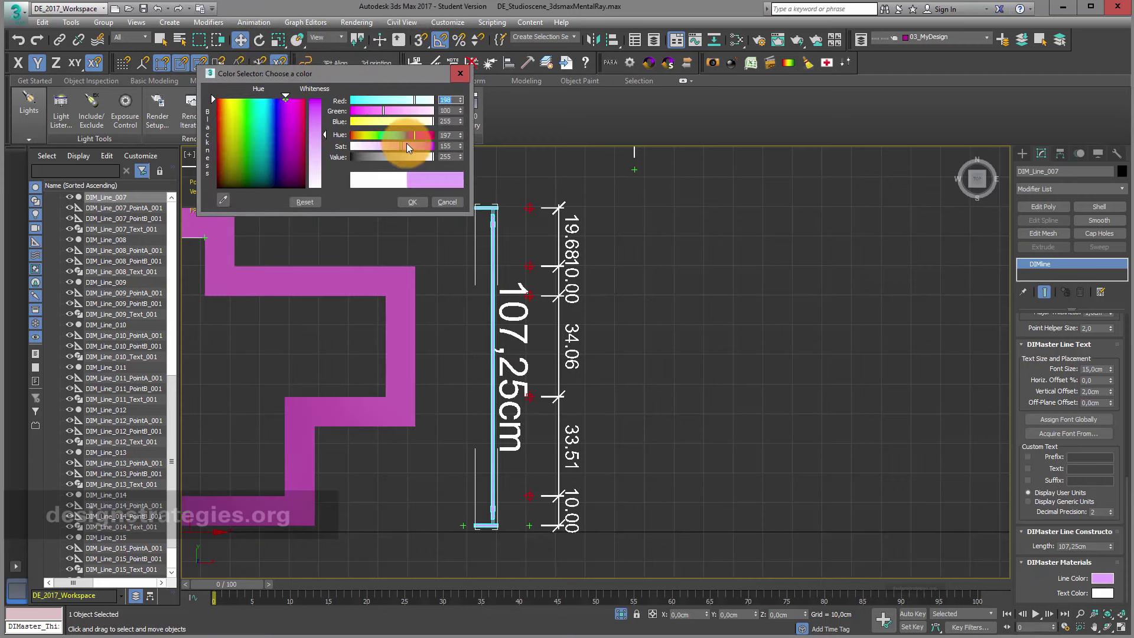
pyautogui.click(420, 201)
pyautogui.click(709, 347)
pyautogui.scroll(-4, 846, 207)
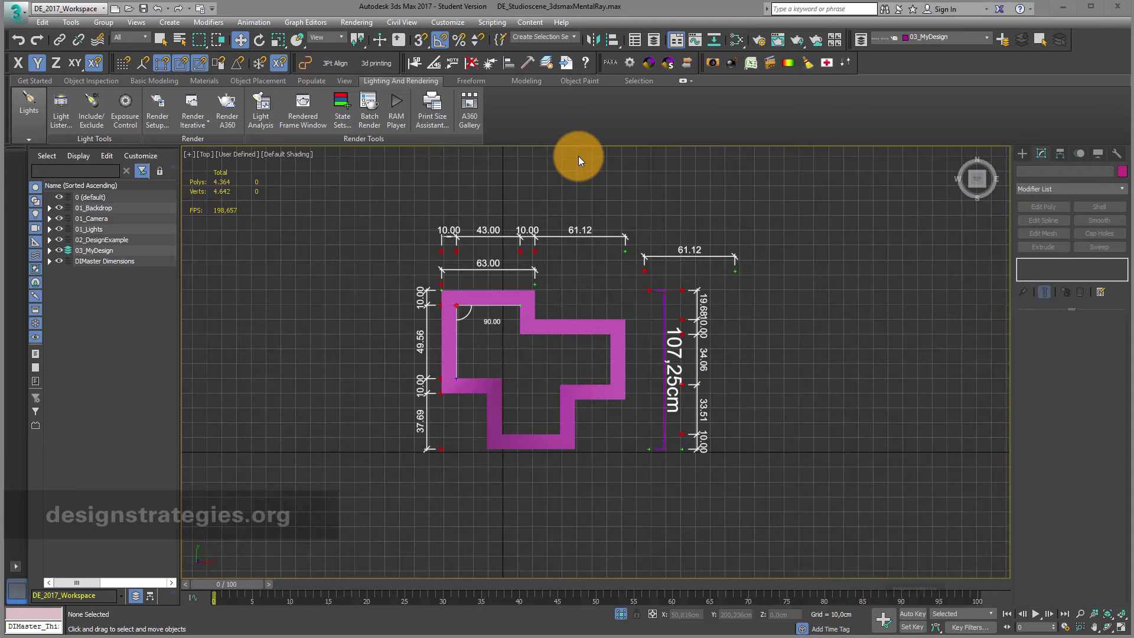
# - Open the DIMaster Utilities floater beside the outline and apply the DE_Preference_Obj_Black preset to all dimension objects
pyautogui.click(531, 62)
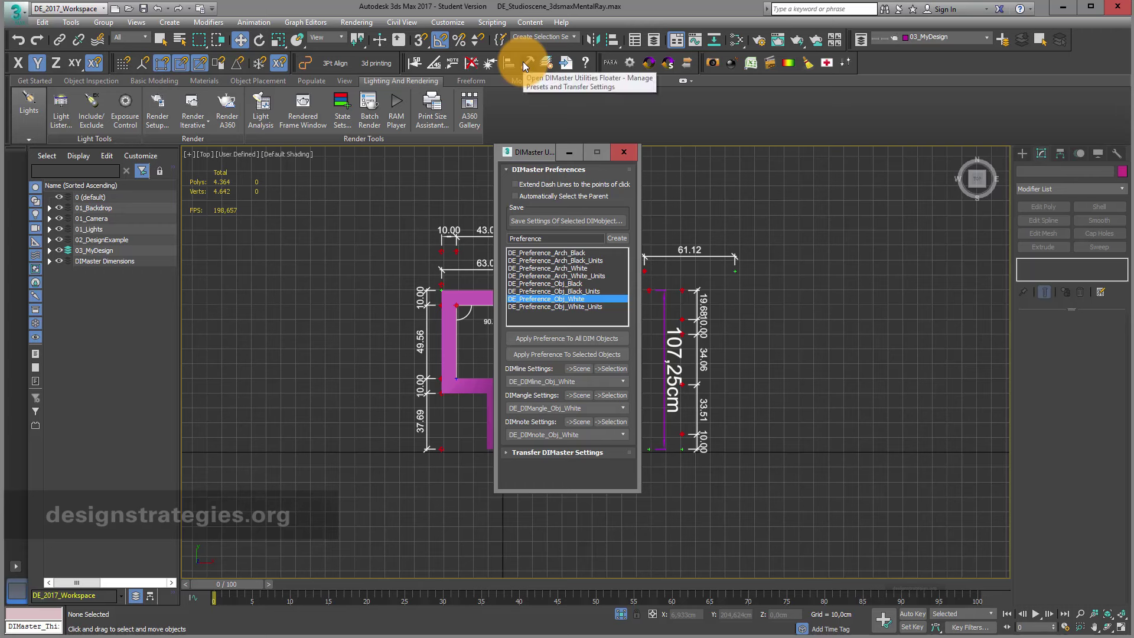
pyautogui.moveTo(537, 154); pyautogui.dragTo(670, 136)
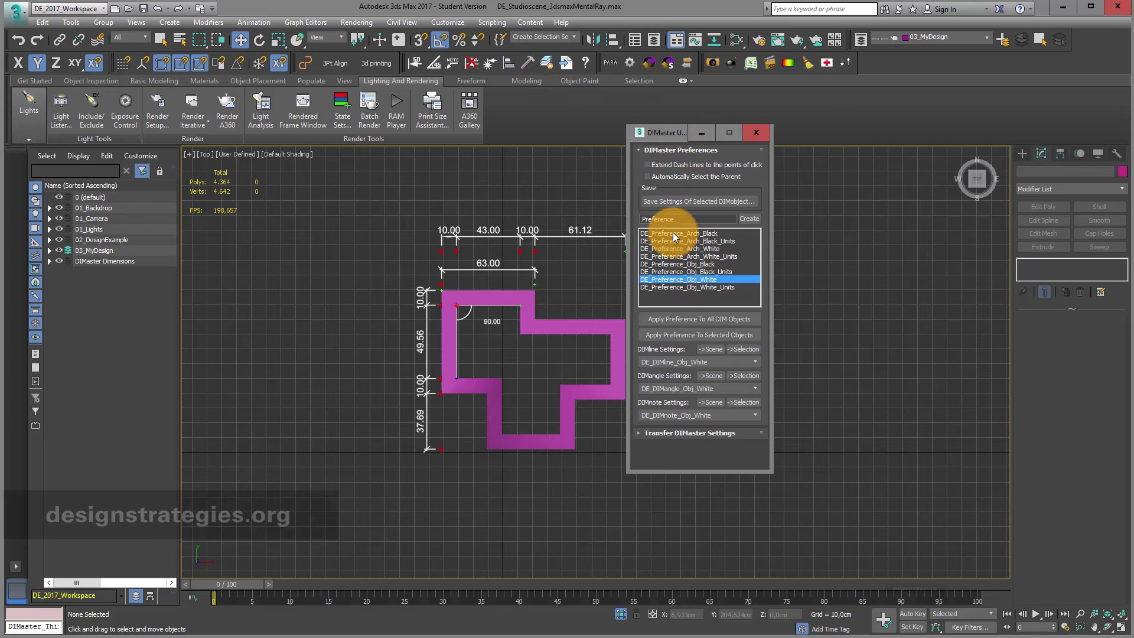
pyautogui.click(687, 266)
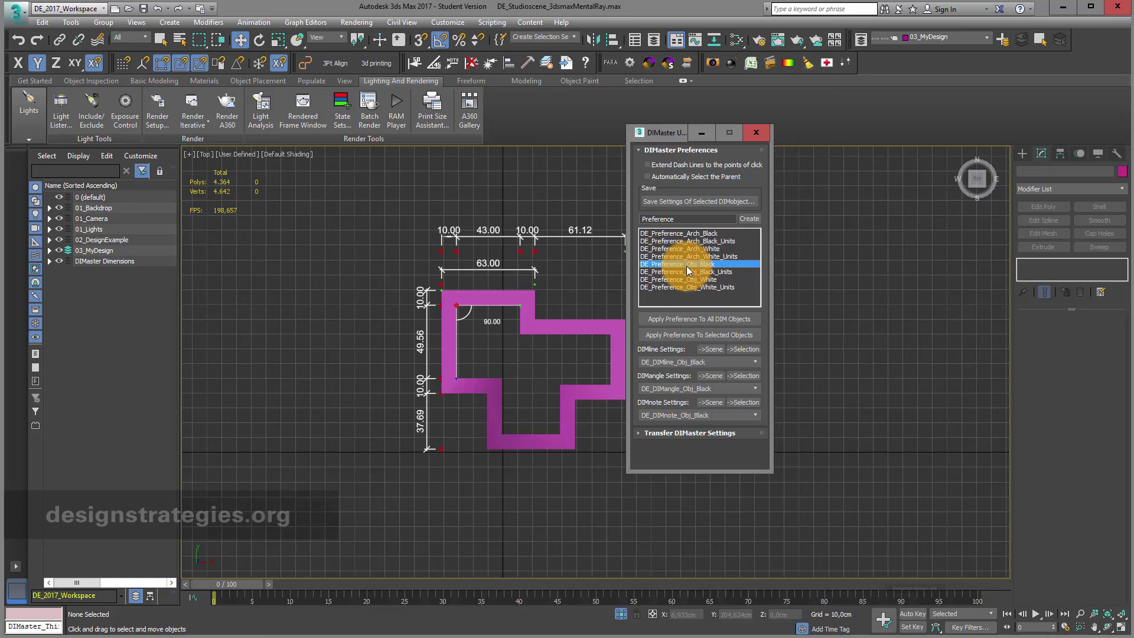
pyautogui.click(684, 318)
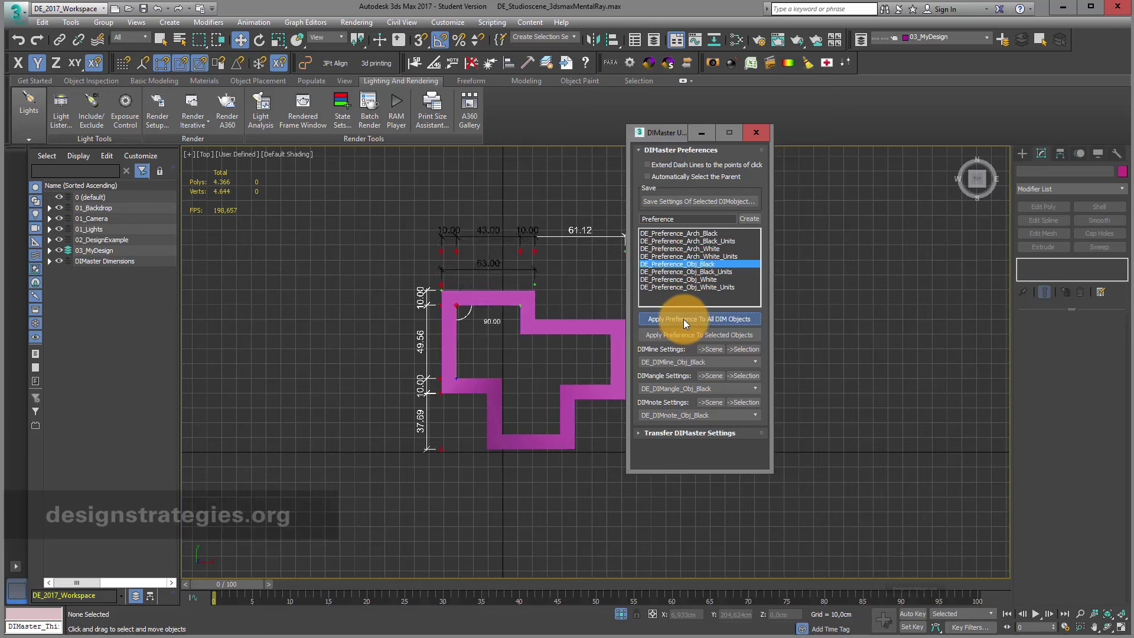
# - Apply the DE_Preference_Obj_Black_Units preset to all dimension objects and inspect the dimensions above the outline up close
pyautogui.click(711, 272)
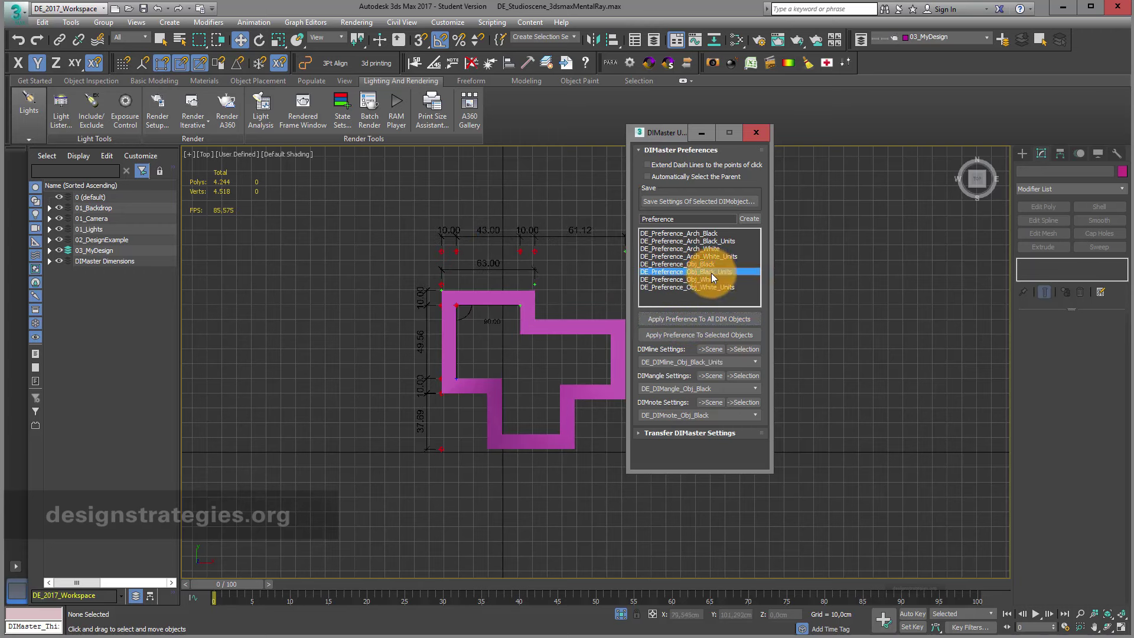
pyautogui.click(716, 318)
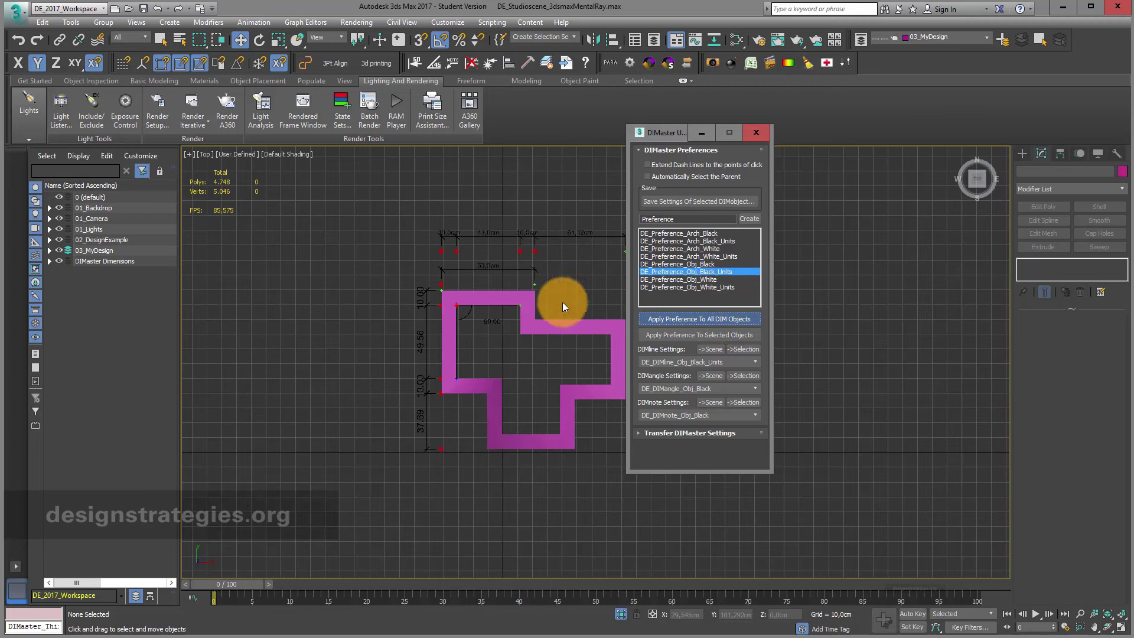
pyautogui.scroll(4, 521, 232)
pyautogui.moveTo(519, 246); pyautogui.dragTo(415, 203, button='middle')
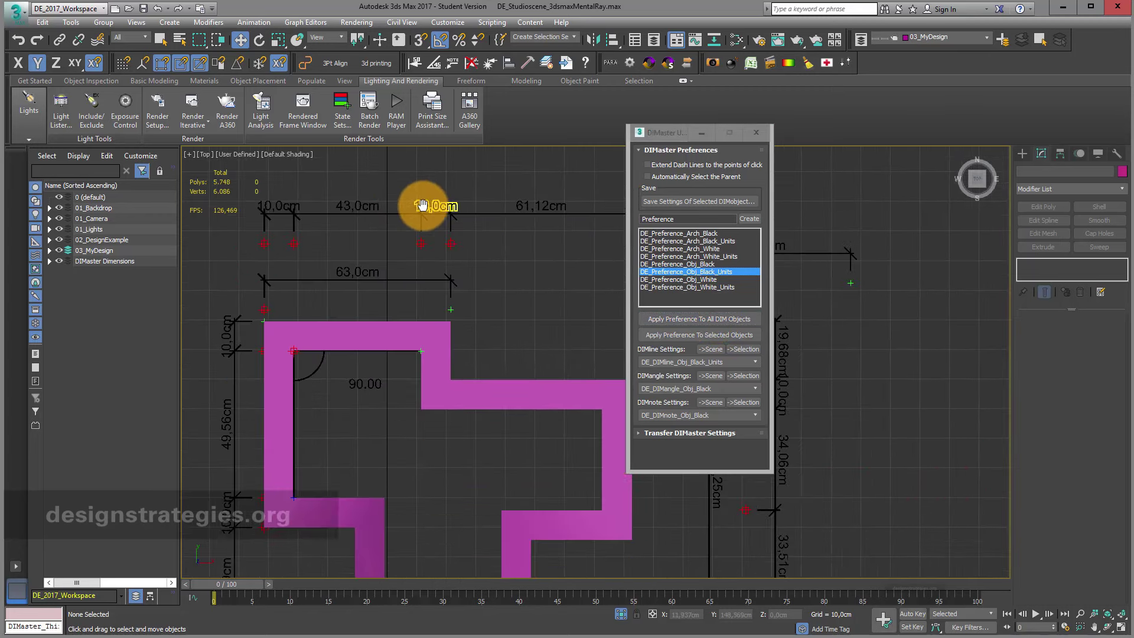
# - Apply the DE_Preference_Obj_White preset to all dimension objects, followed by the DE_Preference_Obj_White_Units preset
pyautogui.click(715, 278)
pyautogui.click(737, 321)
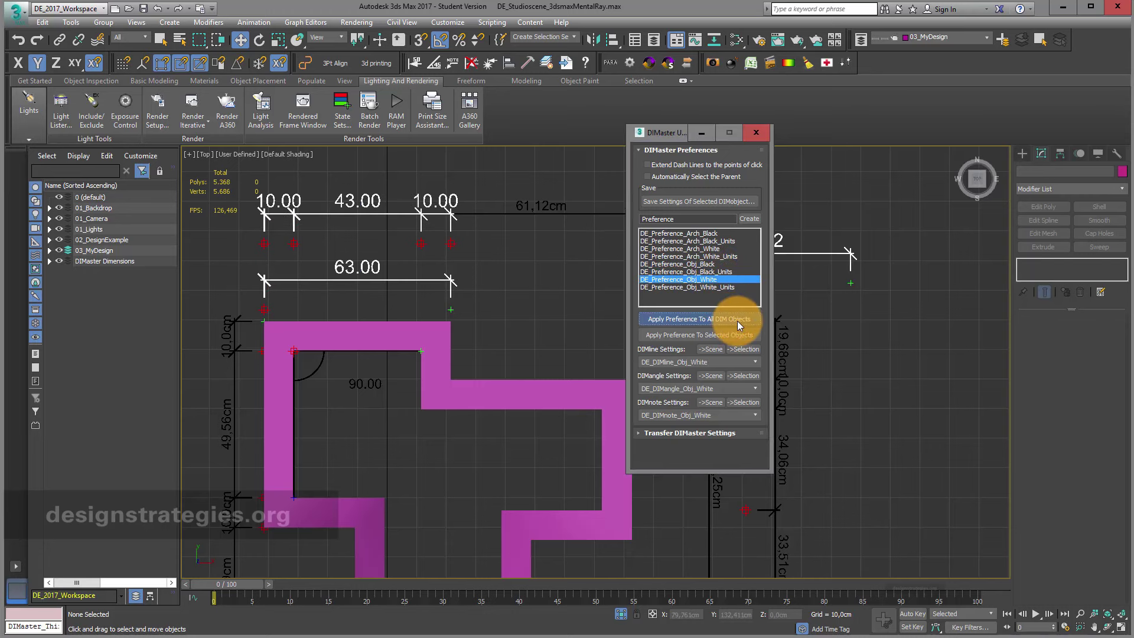
pyautogui.scroll(-3, 558, 264)
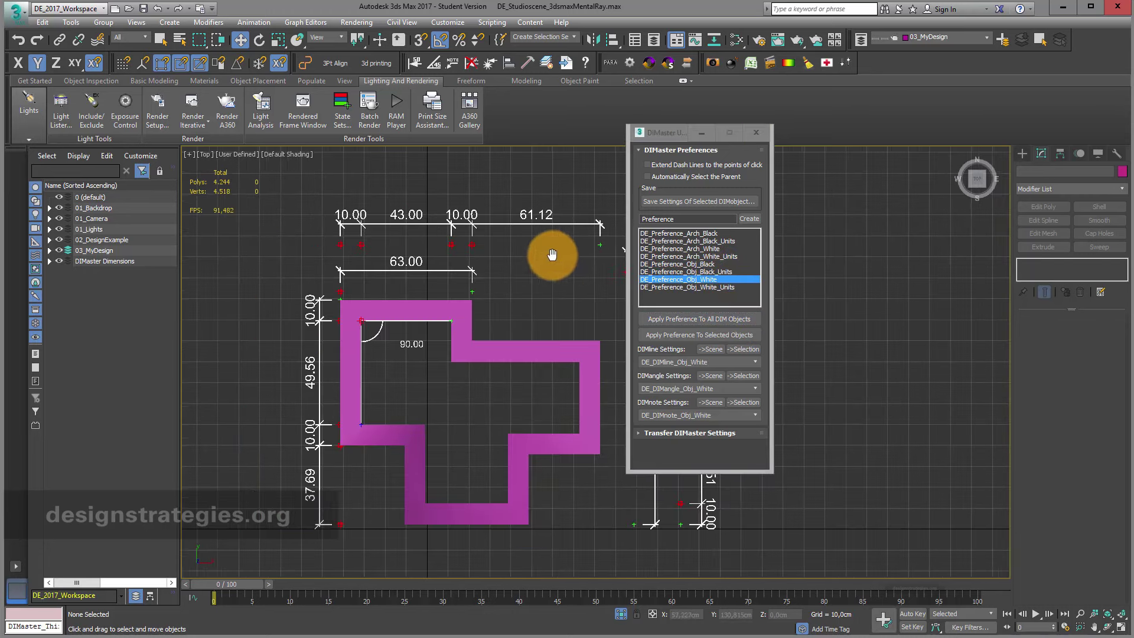
pyautogui.click(701, 287)
pyautogui.click(718, 320)
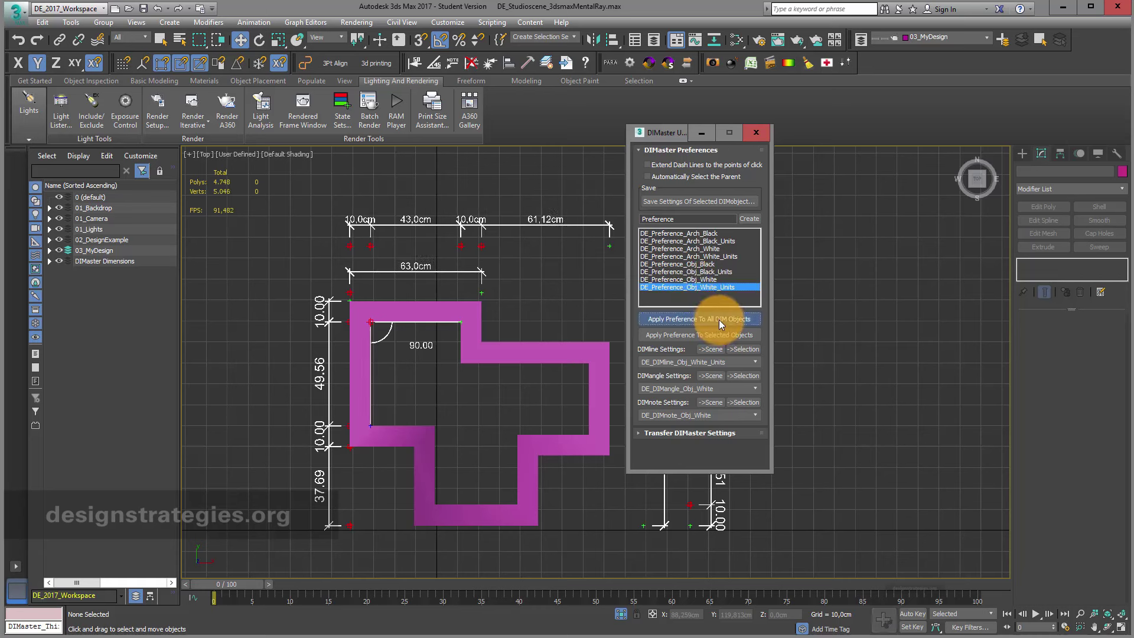
# - Apply the DE_Preference_Arch_Black preset to all dimension objects, followed by the DE_Preference_Arch_Black_Units preset
pyautogui.click(701, 235)
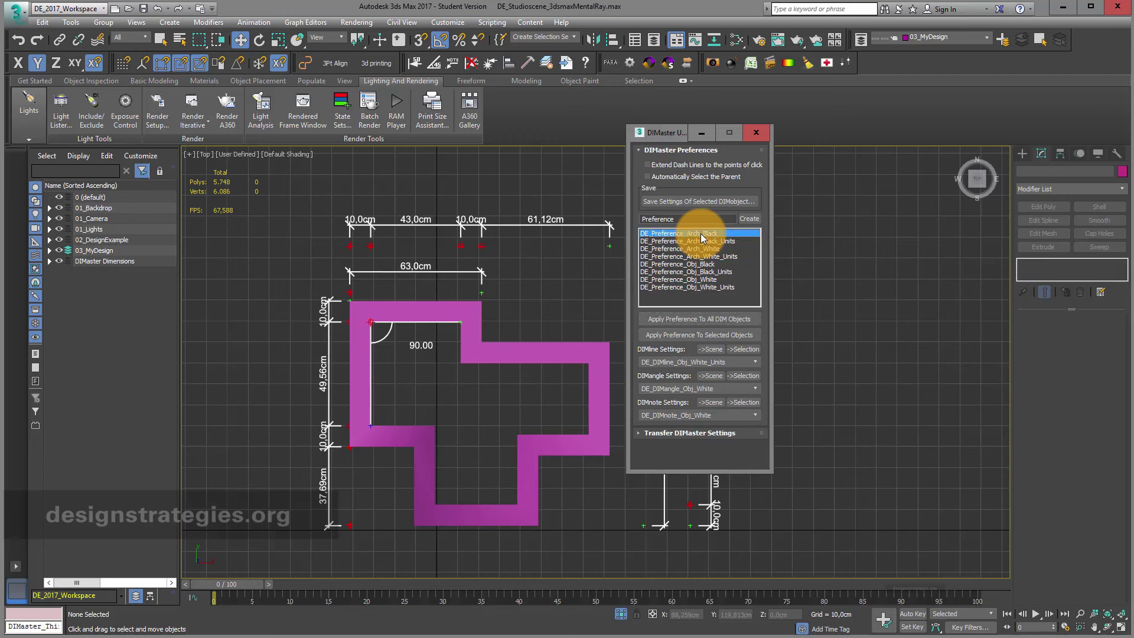
pyautogui.click(720, 319)
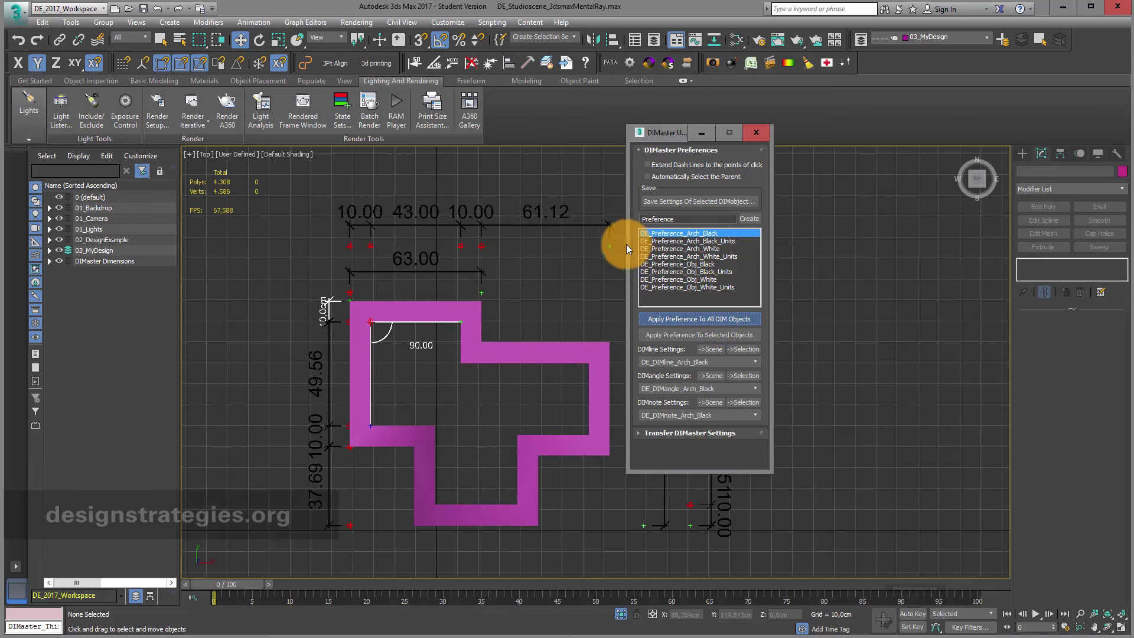
pyautogui.click(726, 243)
pyautogui.click(738, 317)
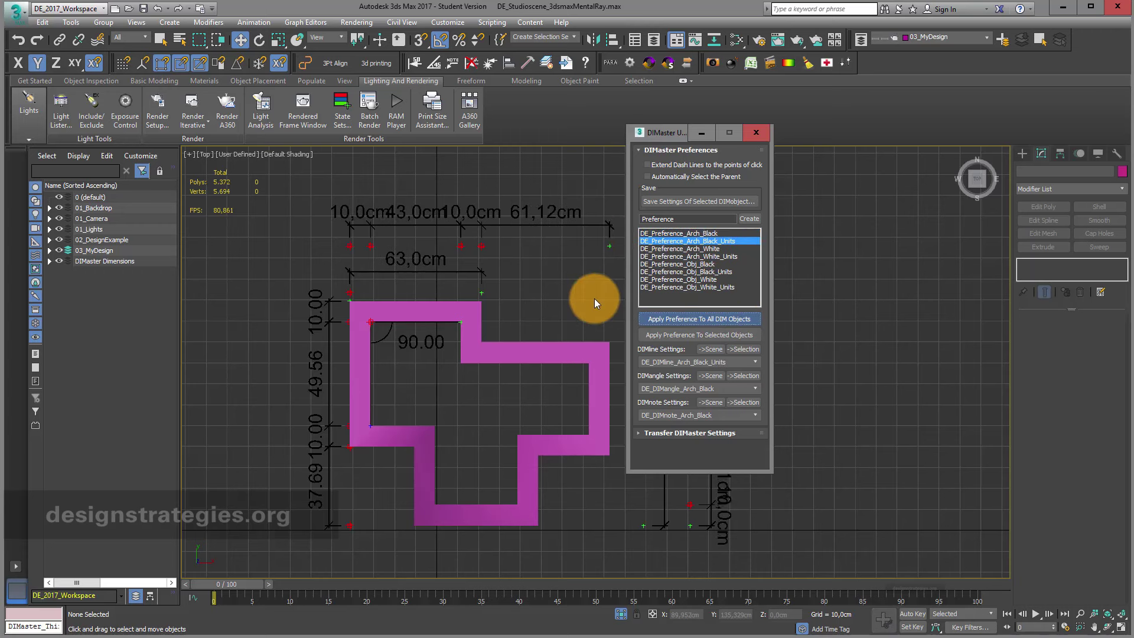
# - Apply the DE_Preference_Obj_White preset to all dimension objects again
pyautogui.click(705, 280)
pyautogui.click(725, 320)
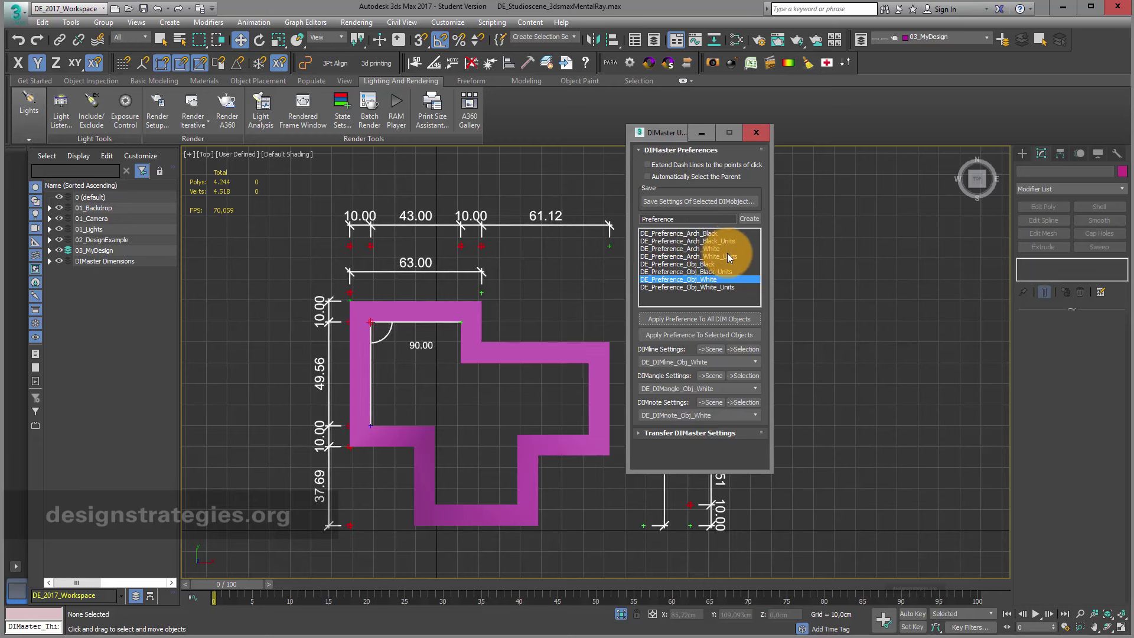
pyautogui.click(698, 318)
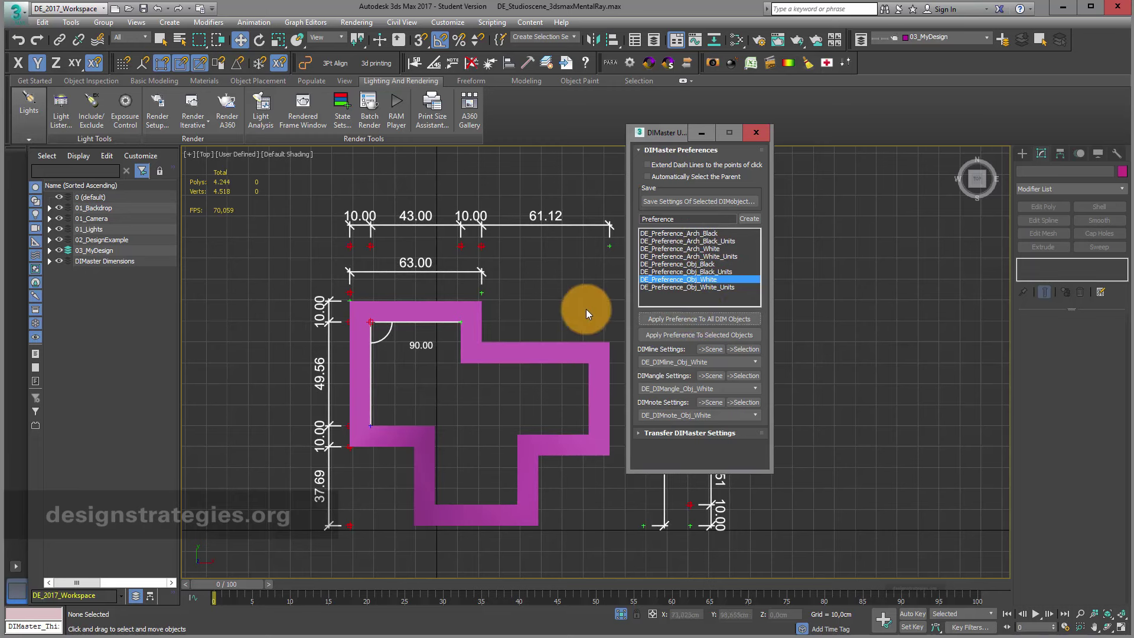
# - Select the 43.00 line dimension above the outline, open the save dialog for its settings, and leave it without saving
pyautogui.click(426, 223)
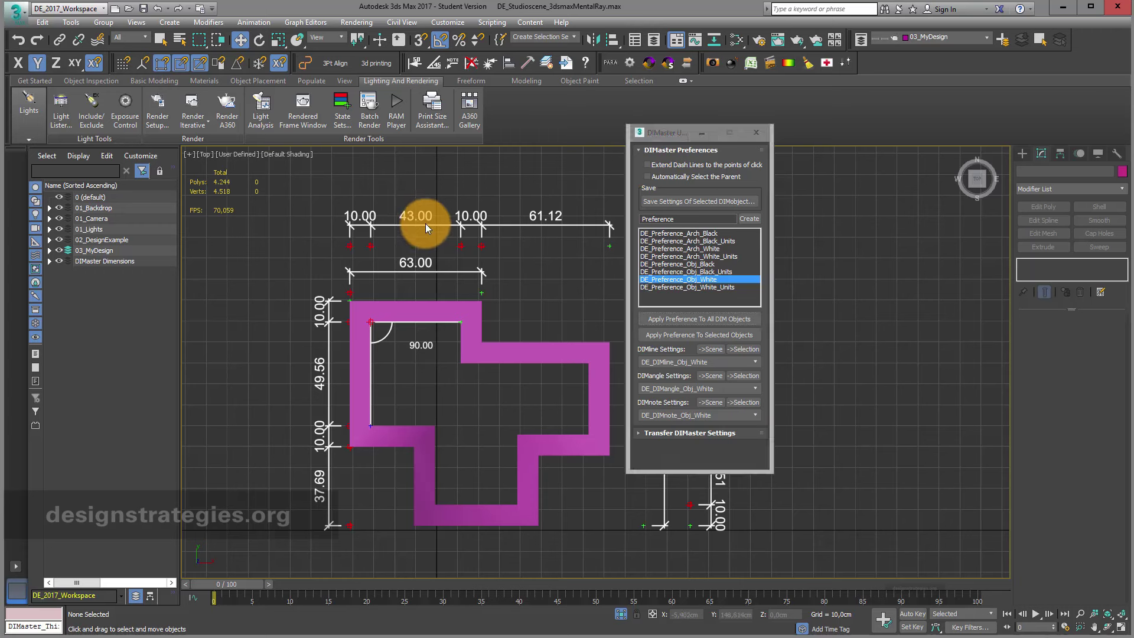
pyautogui.click(426, 225)
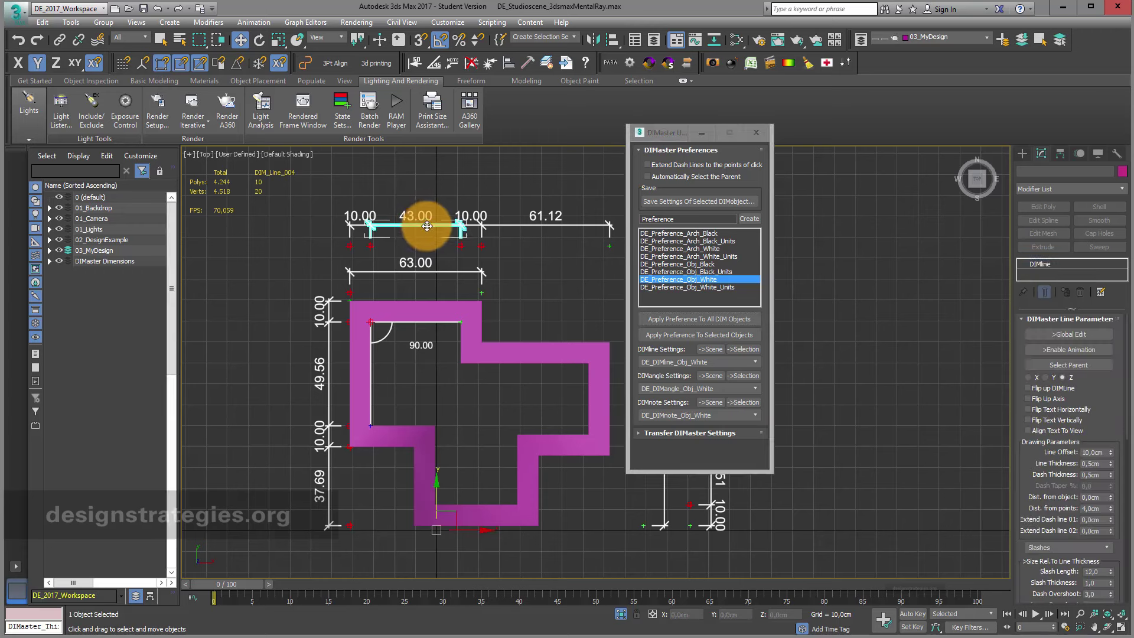
pyautogui.click(719, 201)
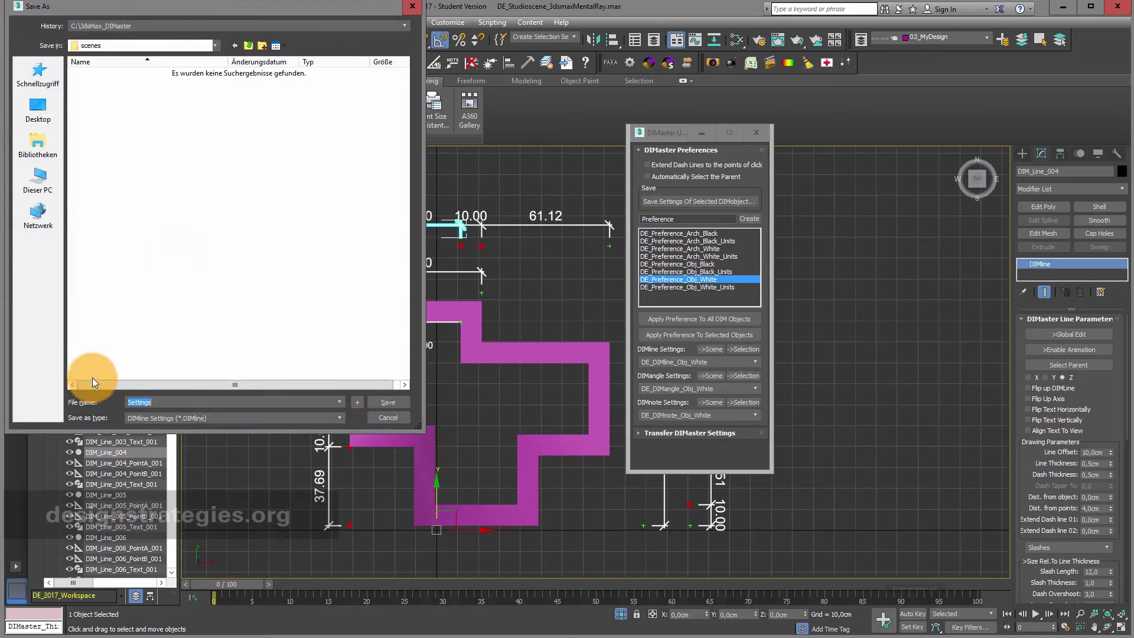
pyautogui.click(388, 417)
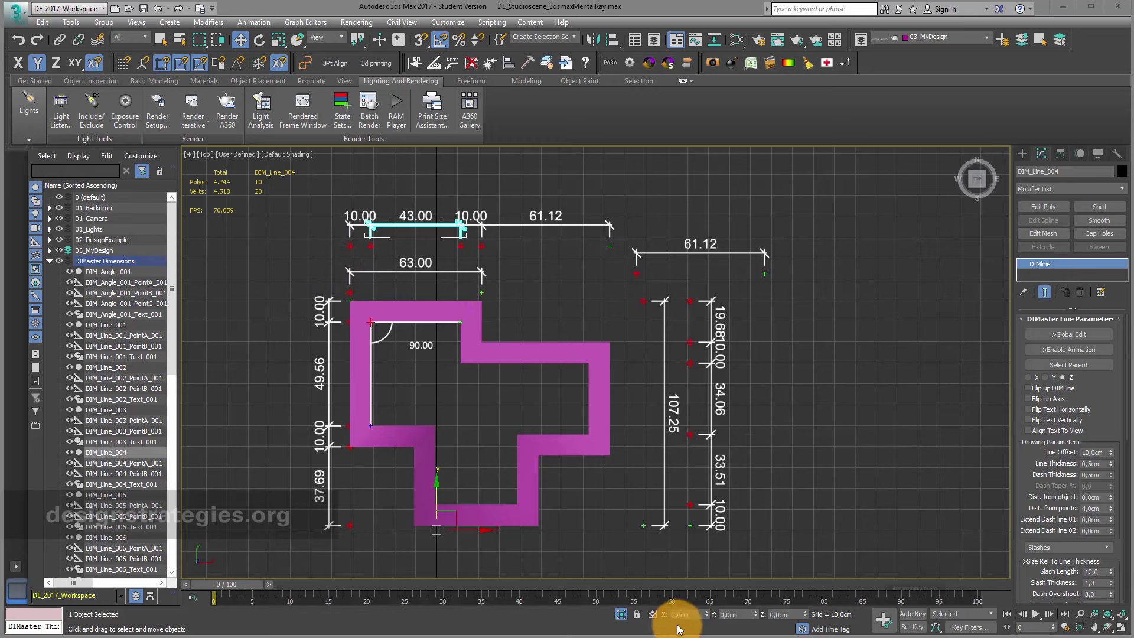
# - Switch to the four-viewport layout and enlarge the Front viewport around the wall model
pyautogui.click(1120, 628)
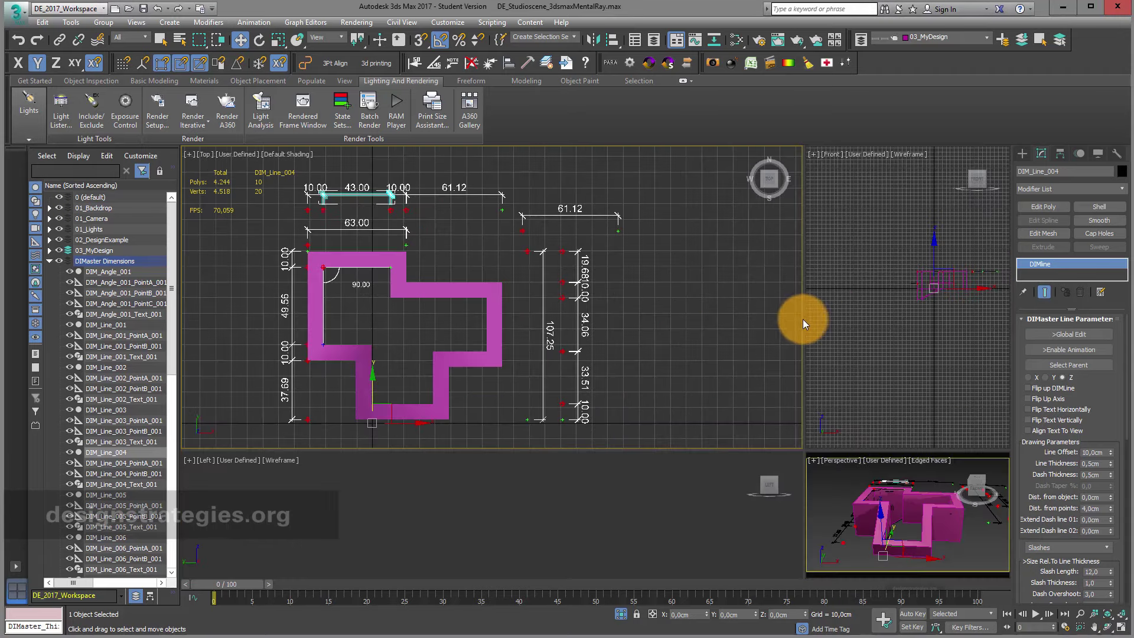
pyautogui.moveTo(804, 316); pyautogui.dragTo(477, 325)
pyautogui.scroll(6, 856, 269)
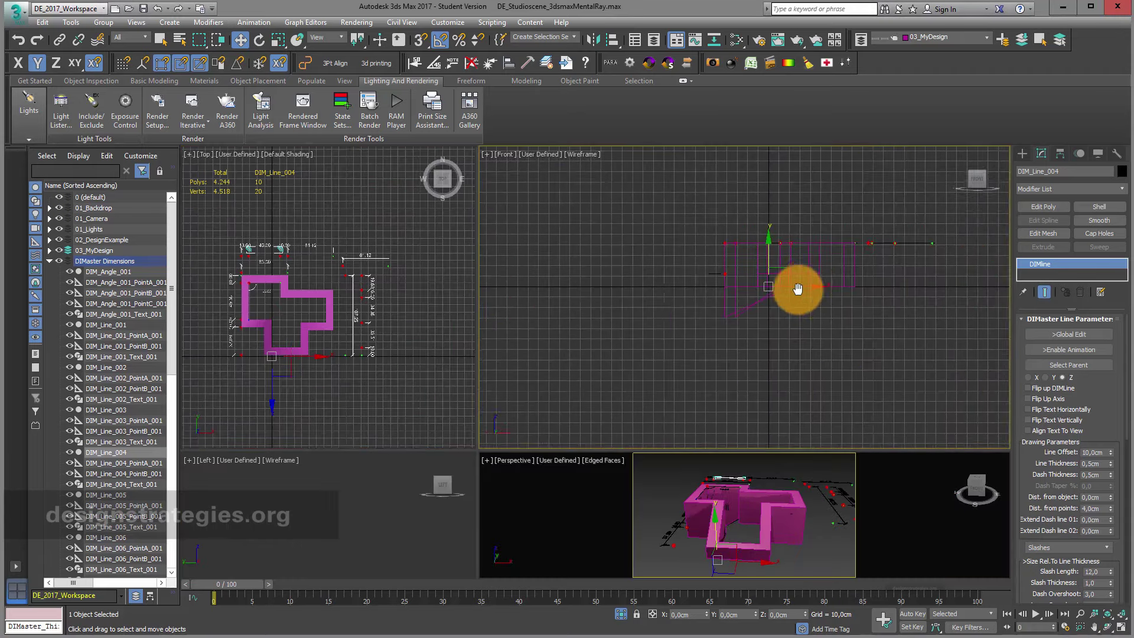
pyautogui.moveTo(866, 271); pyautogui.dragTo(822, 334, button='middle')
# - Create a chain of four line dimensions along the wall model's top edge in the Front view
pyautogui.click(414, 63)
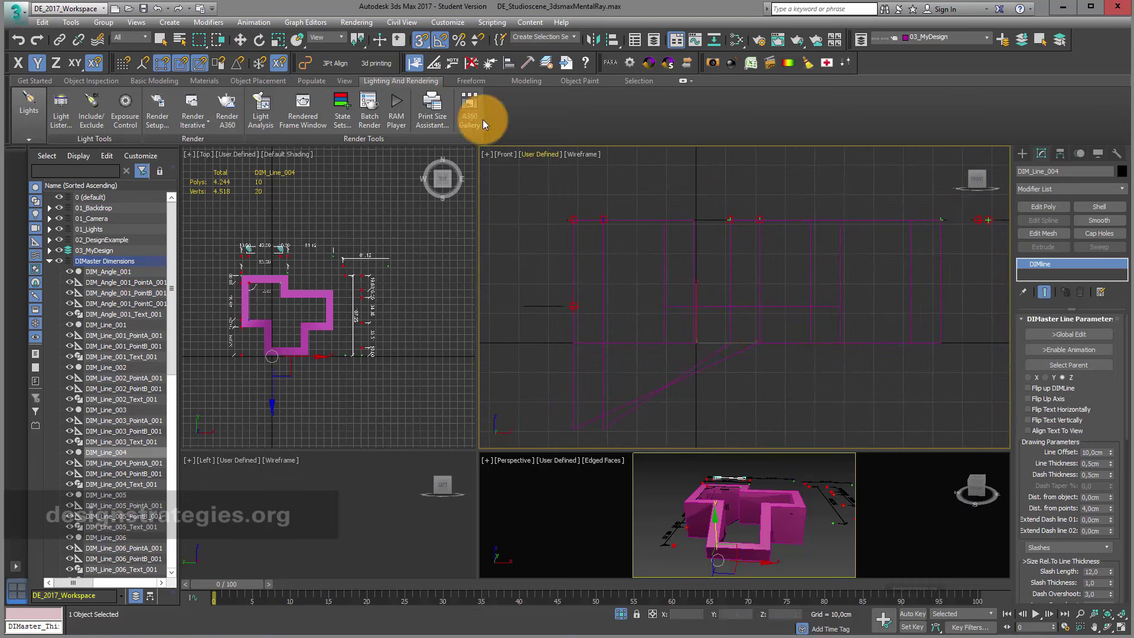
pyautogui.click(578, 217)
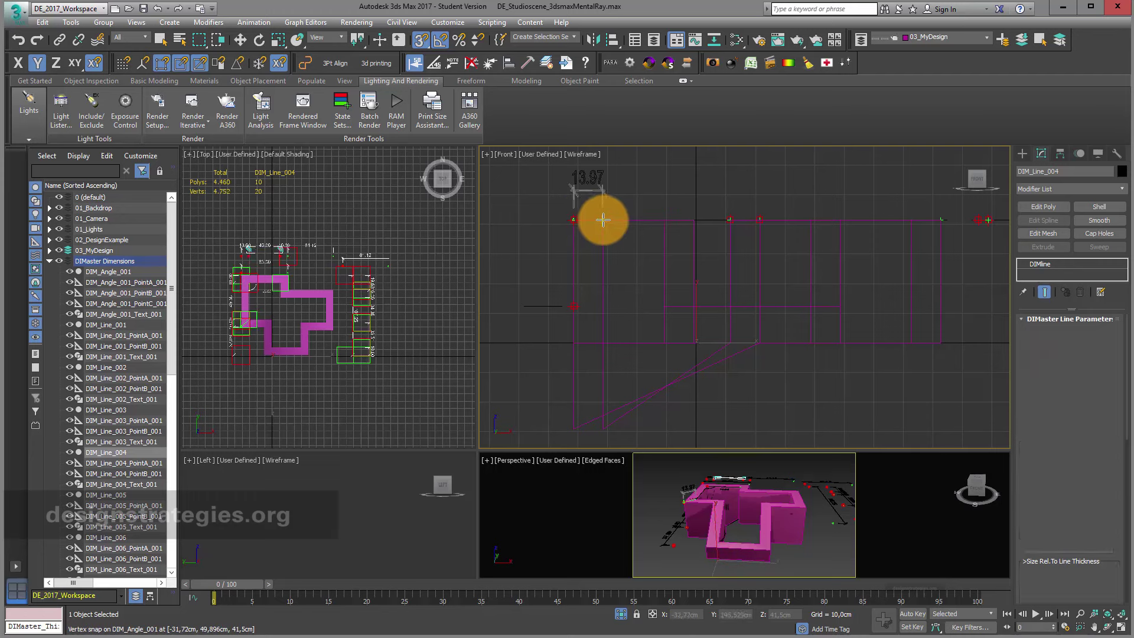
pyautogui.click(603, 220)
pyautogui.click(694, 220)
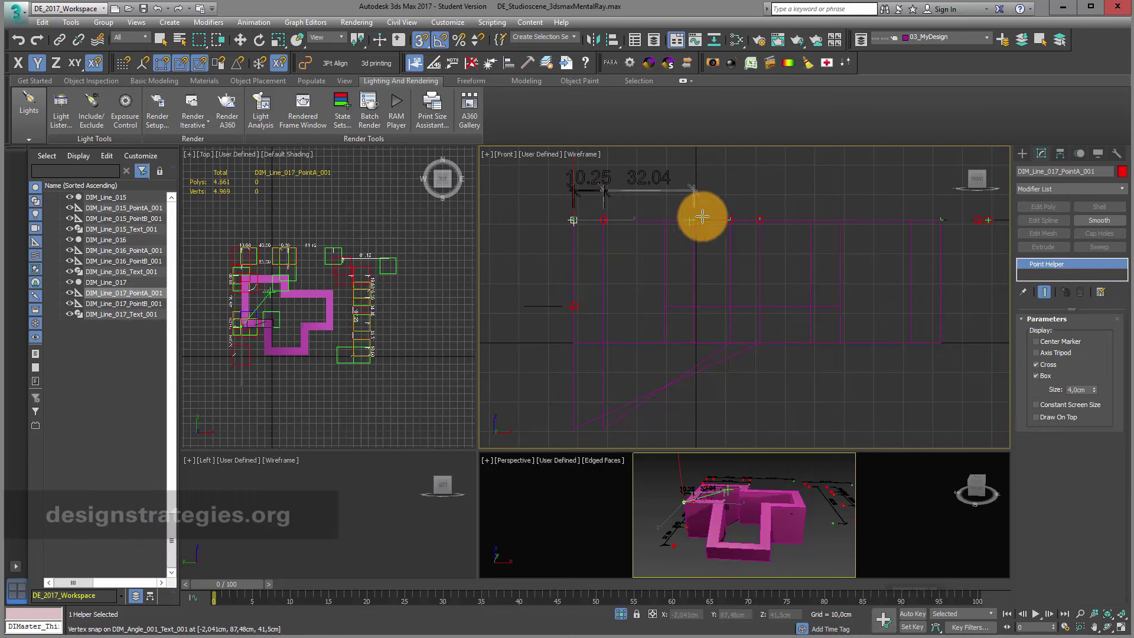
pyautogui.click(757, 220)
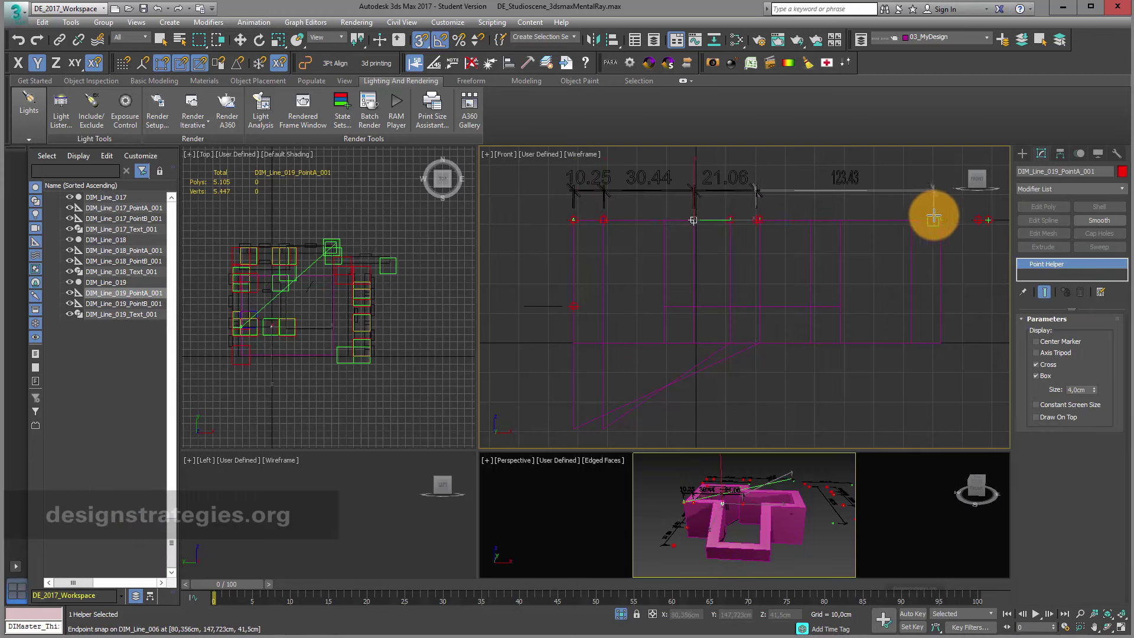
pyautogui.click(939, 219)
pyautogui.moveTo(818, 223); pyautogui.dragTo(777, 296, button='middle')
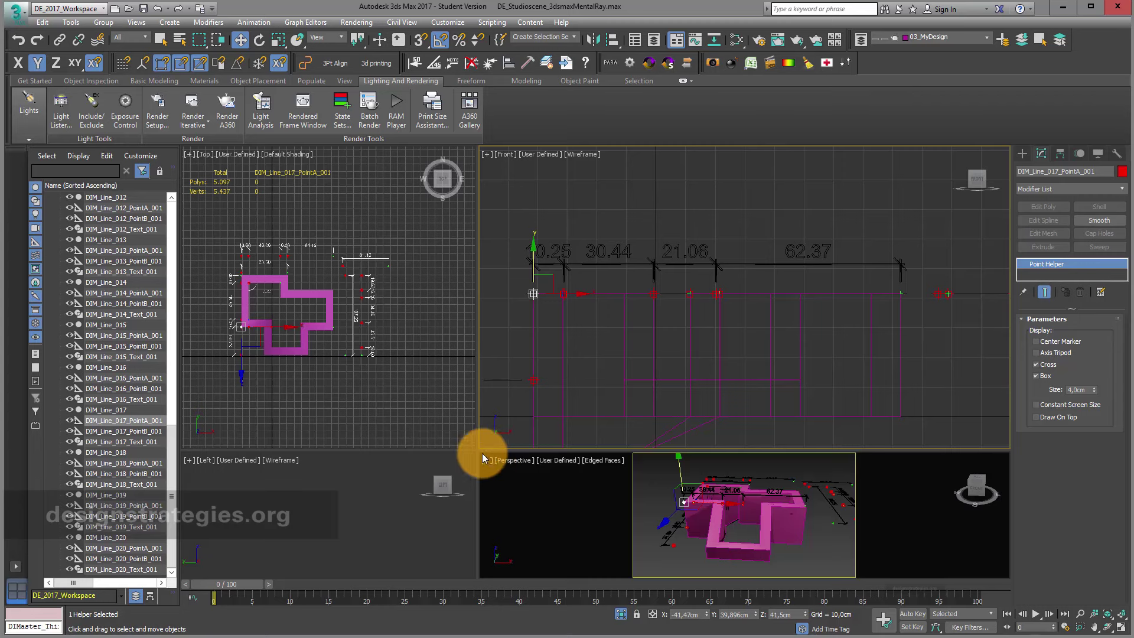
# - Enlarge the Top viewport, select the wall model with all its dimensions, and delete the selected DIMaster dimensions
pyautogui.moveTo(477, 451); pyautogui.dragTo(612, 415)
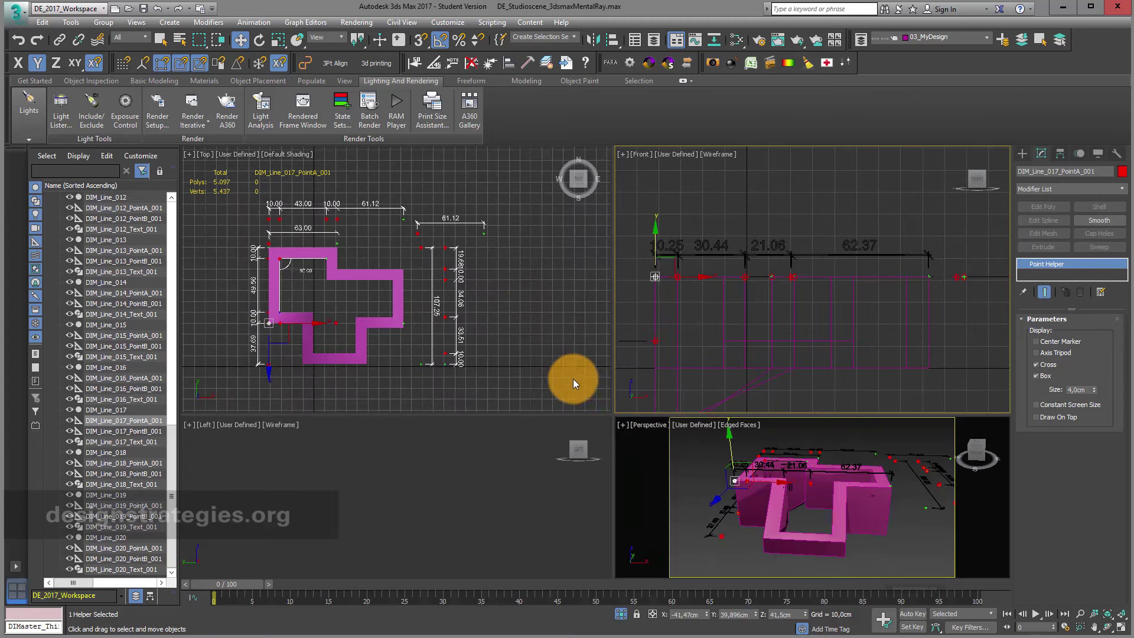
pyautogui.moveTo(526, 392); pyautogui.dragTo(343, 293)
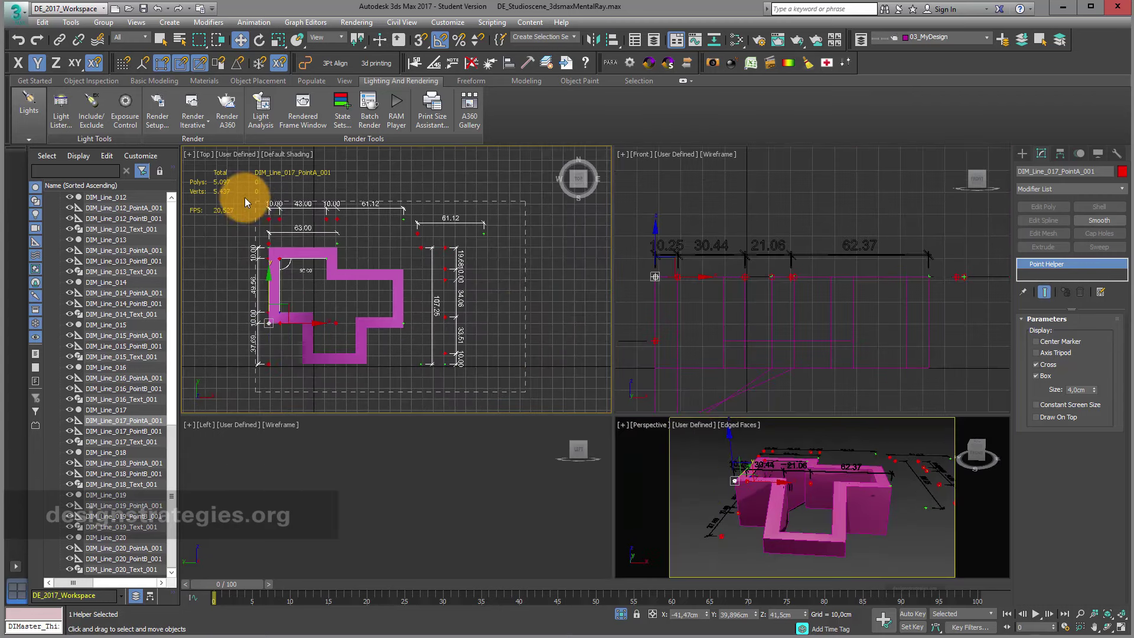
pyautogui.moveTo(245, 198); pyautogui.dragTo(234, 193)
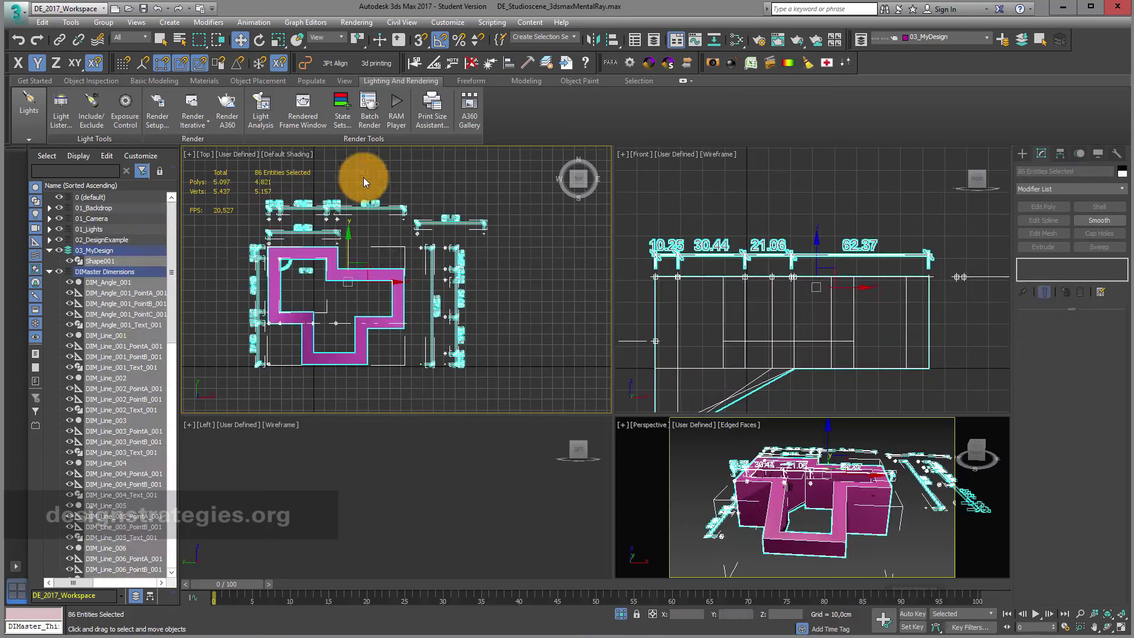
pyautogui.click(472, 63)
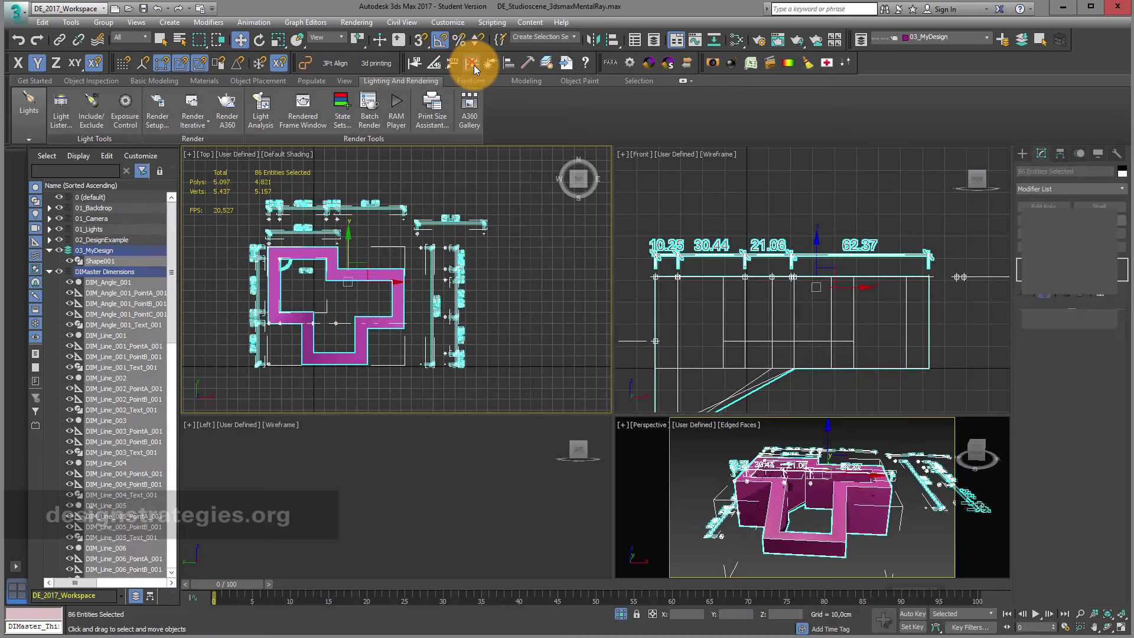
# - Enlarge the Perspective viewport and create a chain of two line dimensions along the wall model's rear upper edges
pyautogui.rightClick(721, 478)
pyautogui.click(1121, 627)
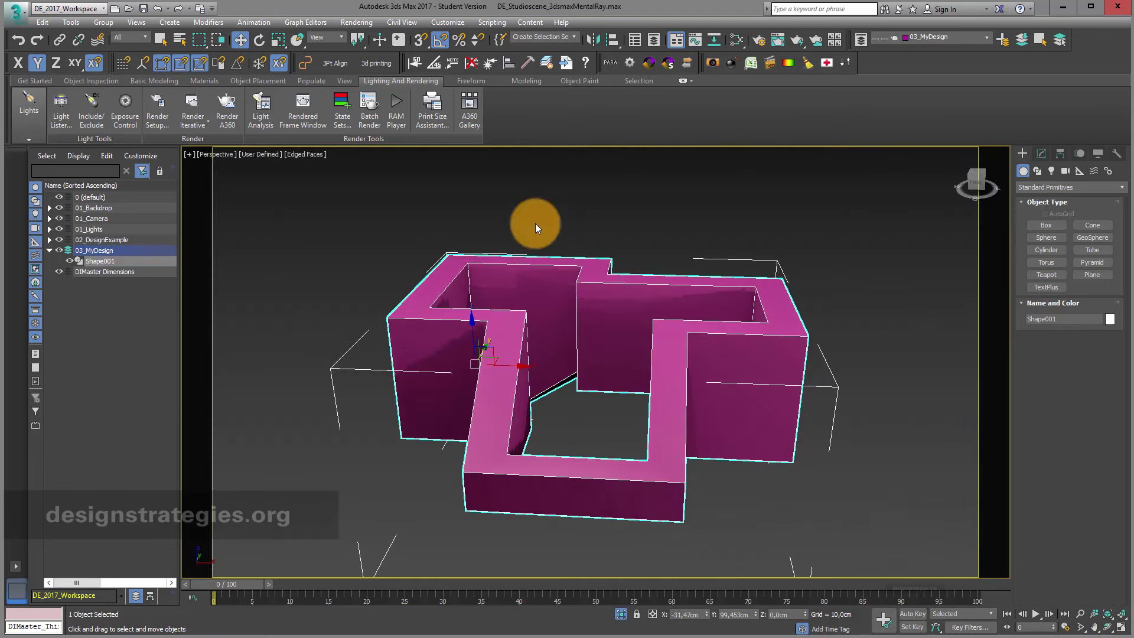
pyautogui.click(416, 65)
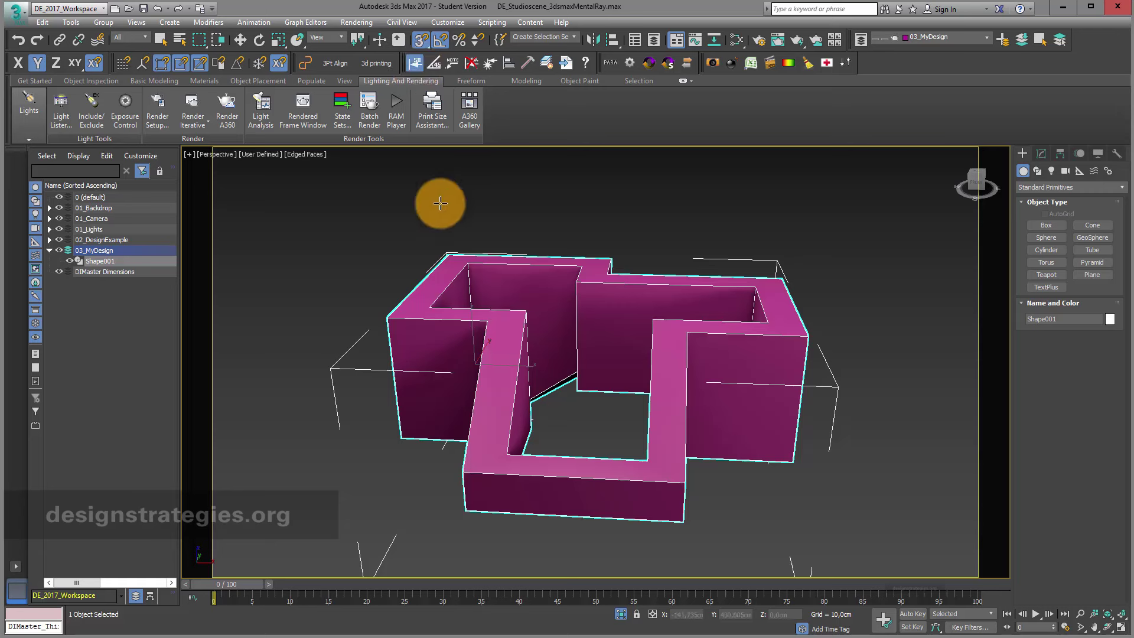
pyautogui.click(449, 253)
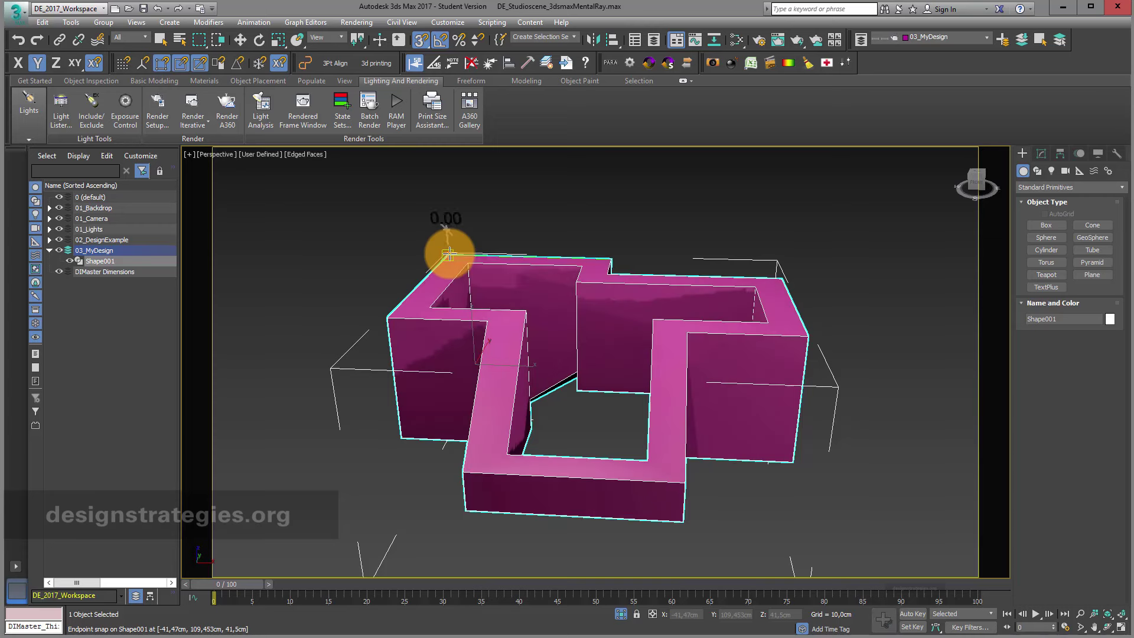
pyautogui.click(612, 255)
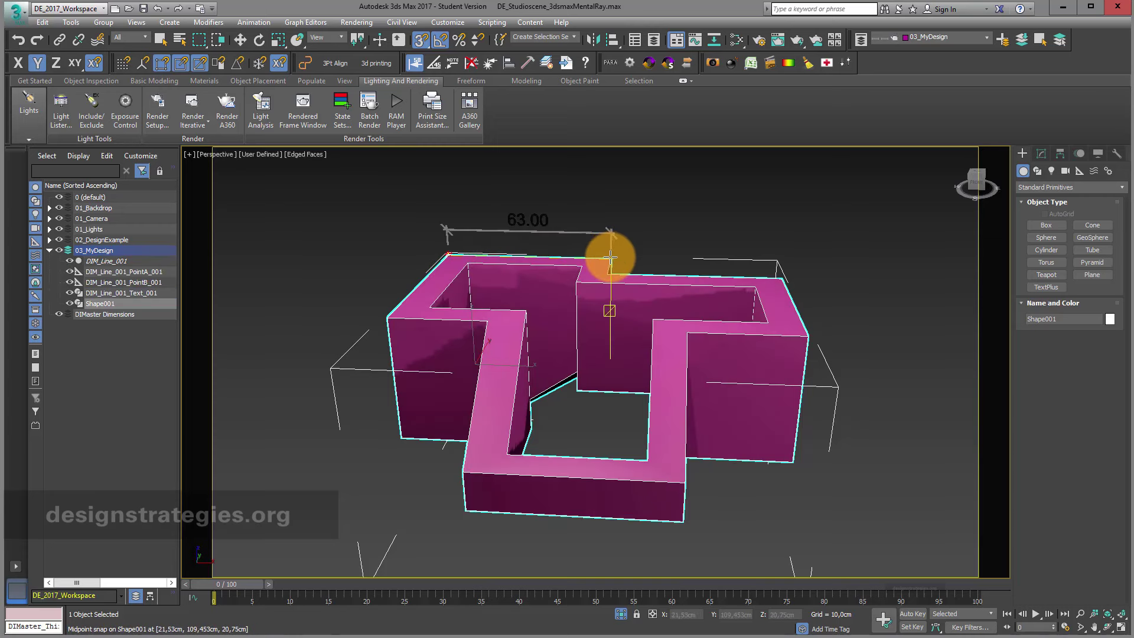
pyautogui.click(611, 255)
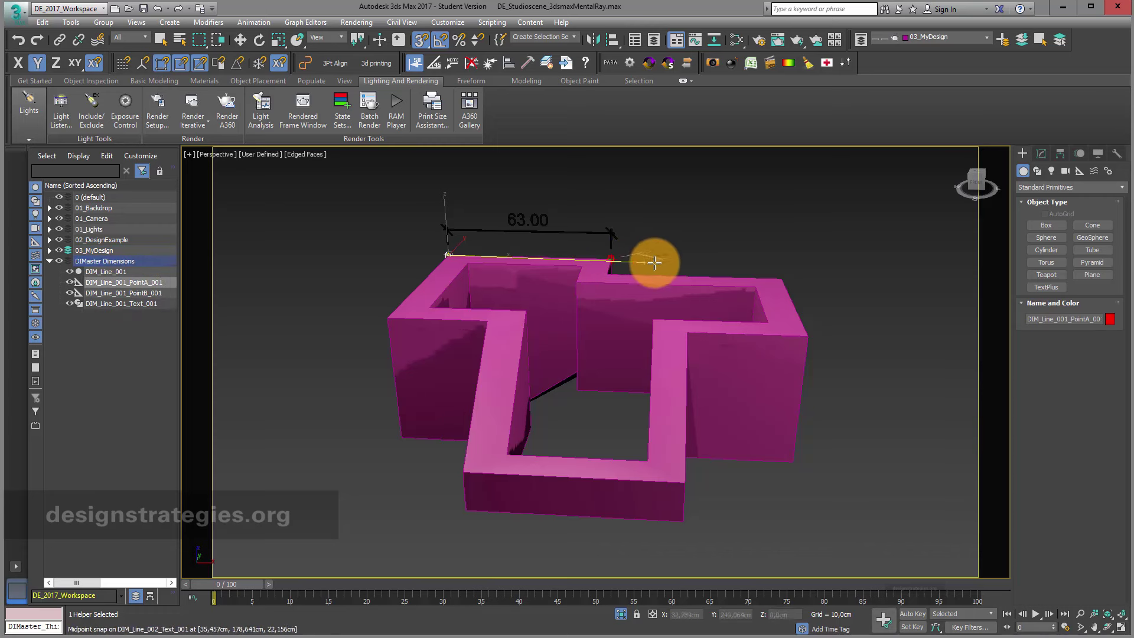
pyautogui.click(780, 276)
pyautogui.rightClick(819, 296)
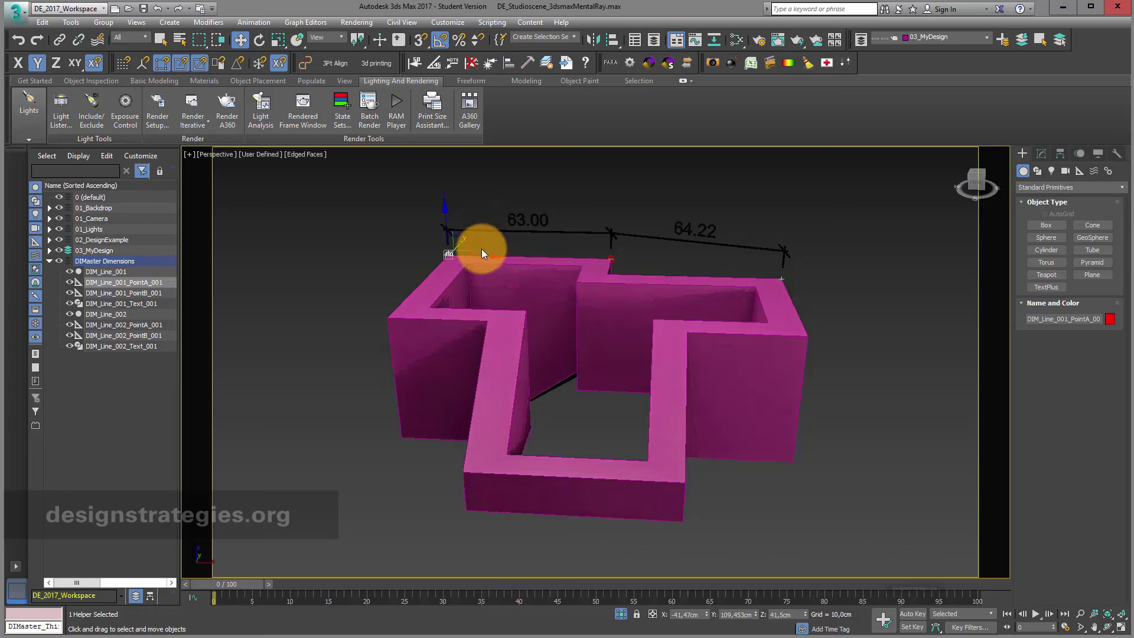
# - Create a chain of three line dimensions from the wall model's front-left upper corner across to the inner right corner
pyautogui.click(410, 65)
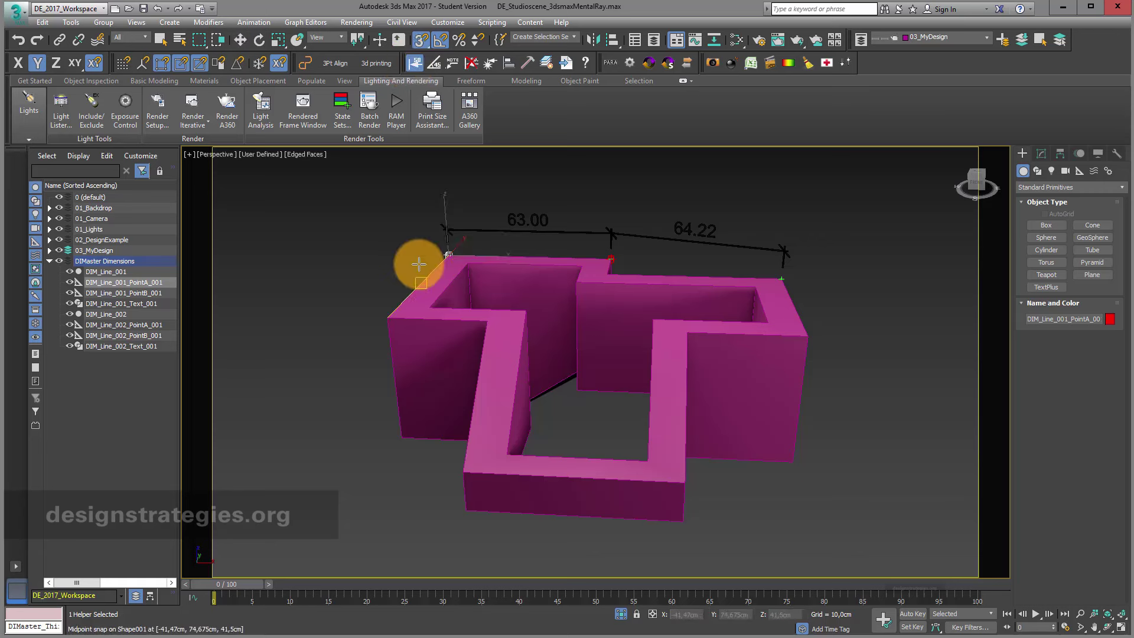
pyautogui.click(388, 319)
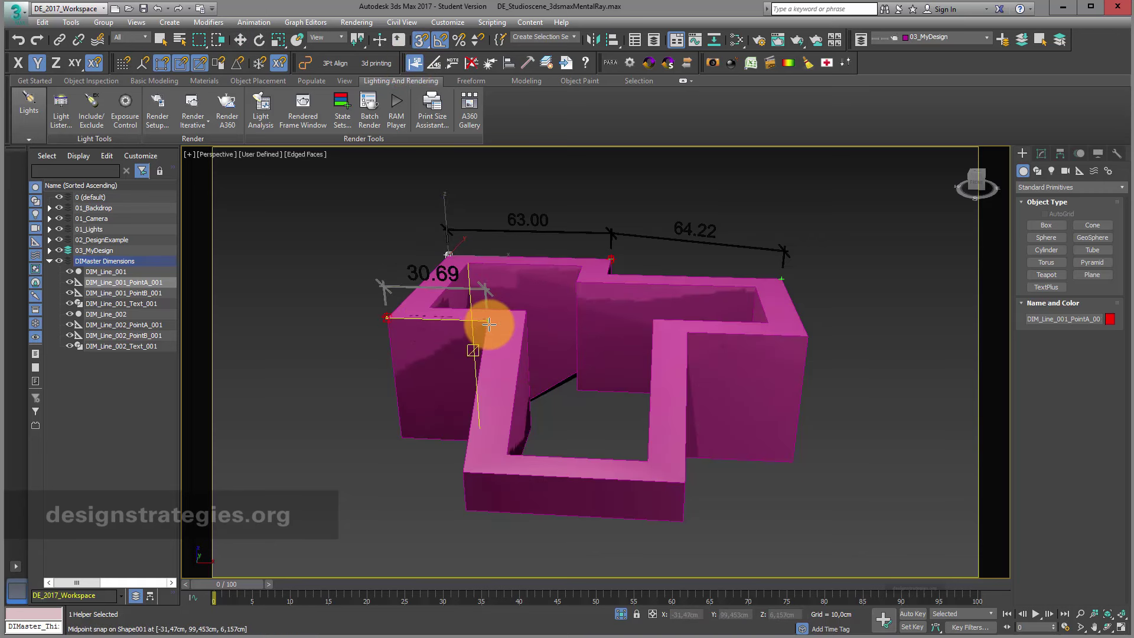
pyautogui.click(492, 326)
pyautogui.click(652, 320)
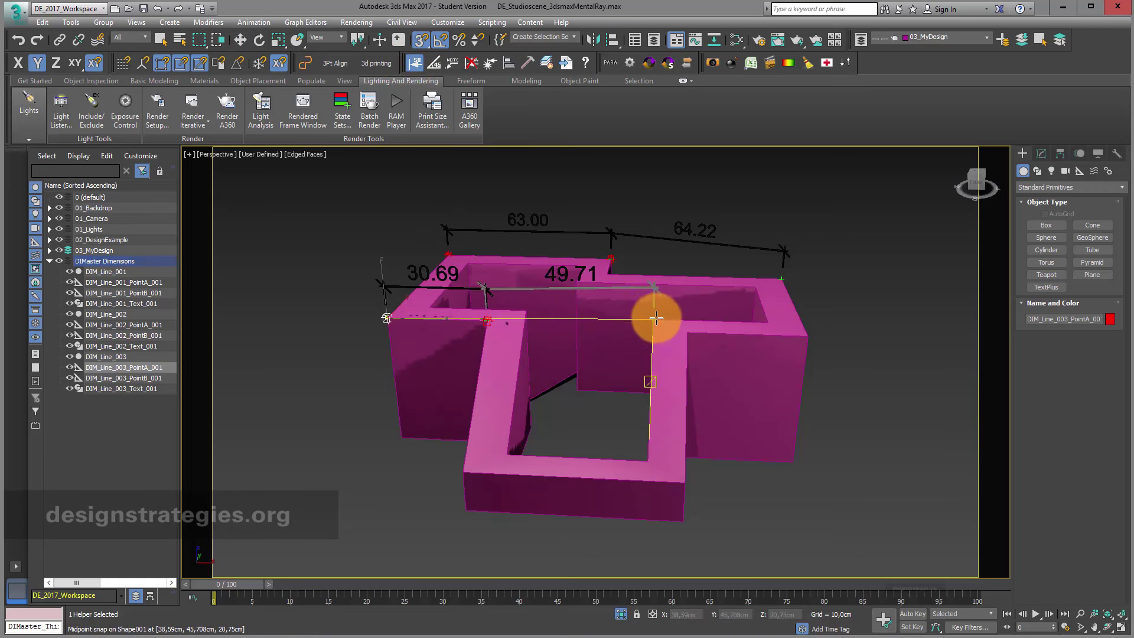
pyautogui.click(762, 322)
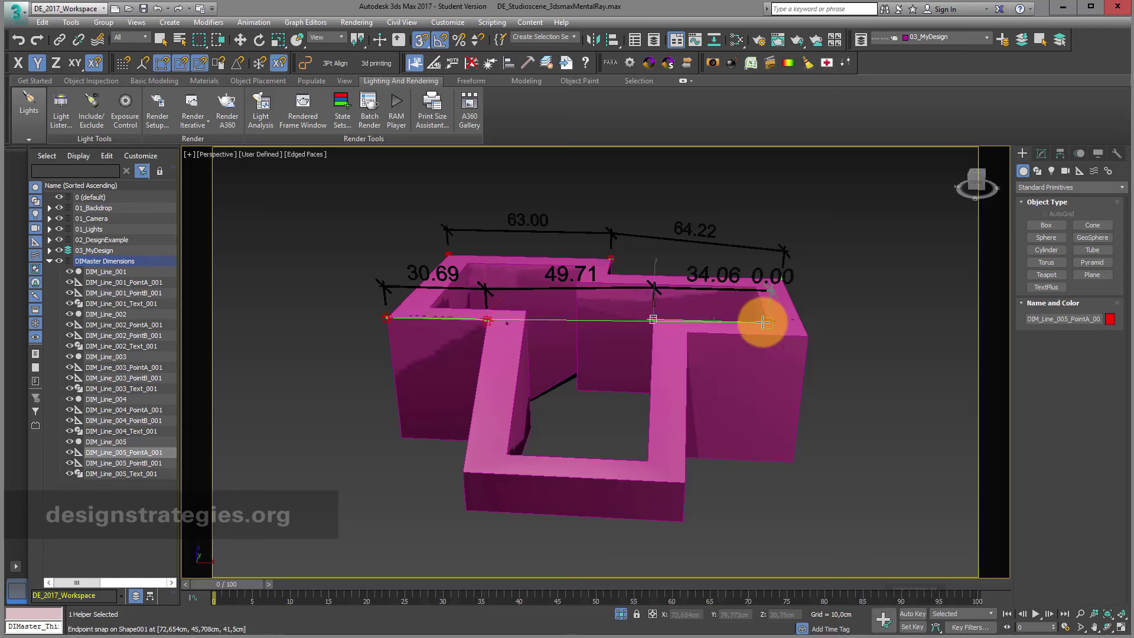
pyautogui.rightClick(763, 322)
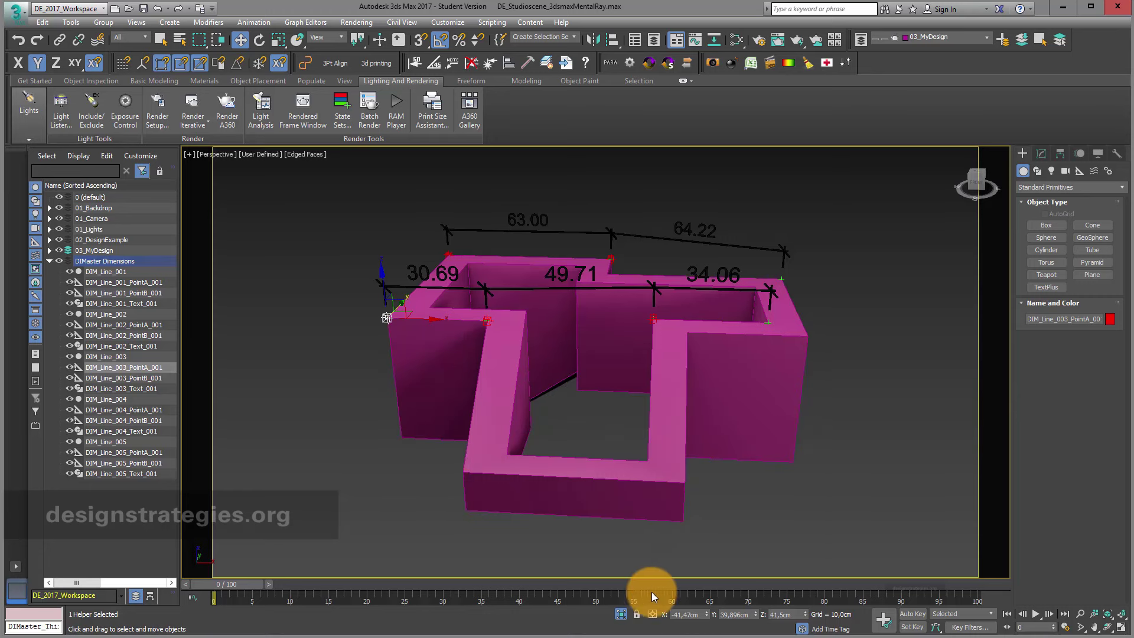
# - End the isolation of the wall model and render the Perspective view with its line dimensions
pyautogui.click(622, 611)
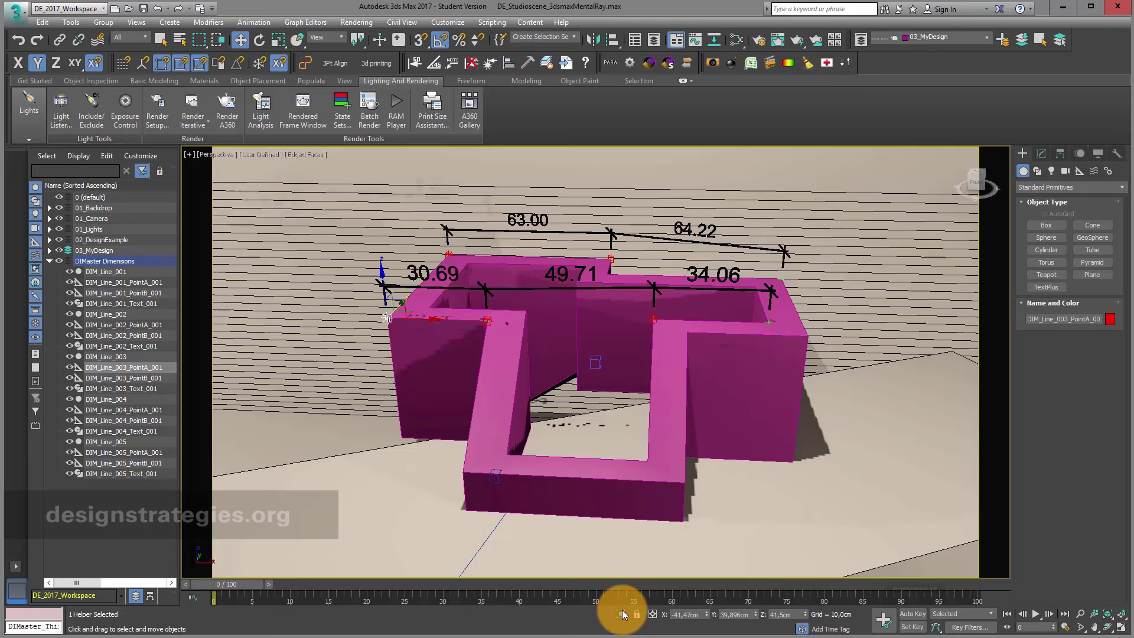
pyautogui.click(620, 337)
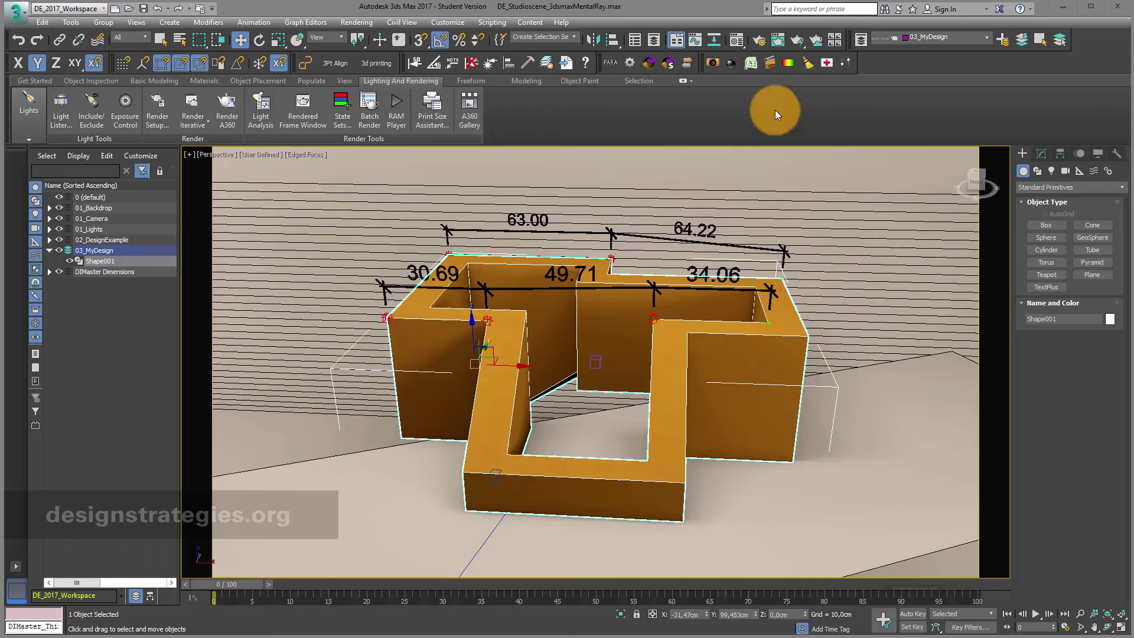
pyautogui.click(761, 43)
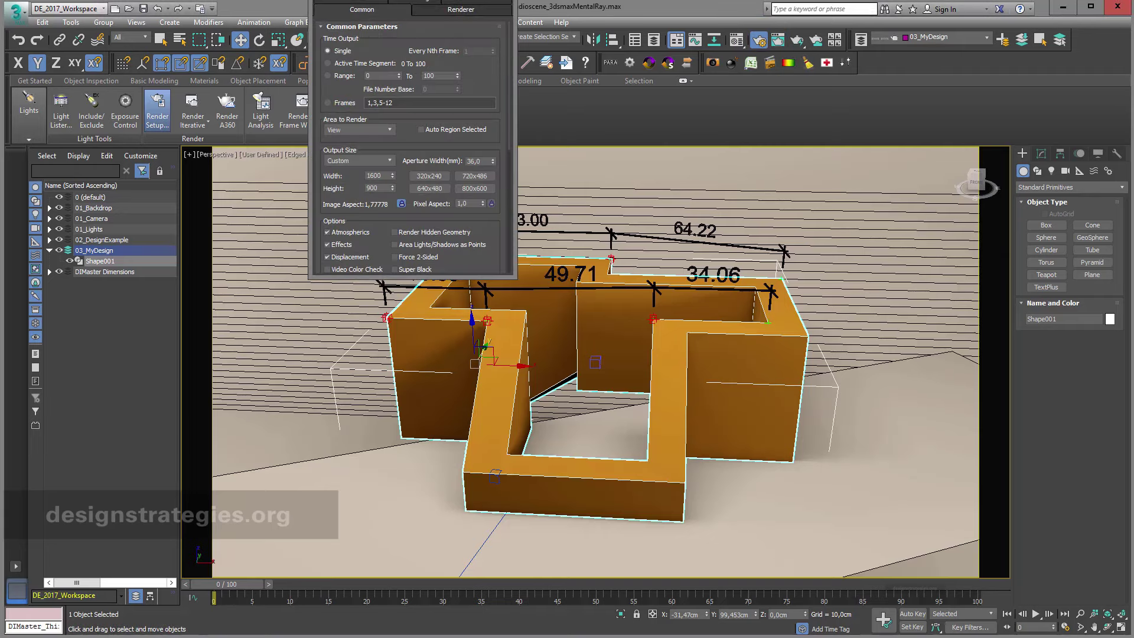
pyautogui.moveTo(392, 0); pyautogui.dragTo(359, 81)
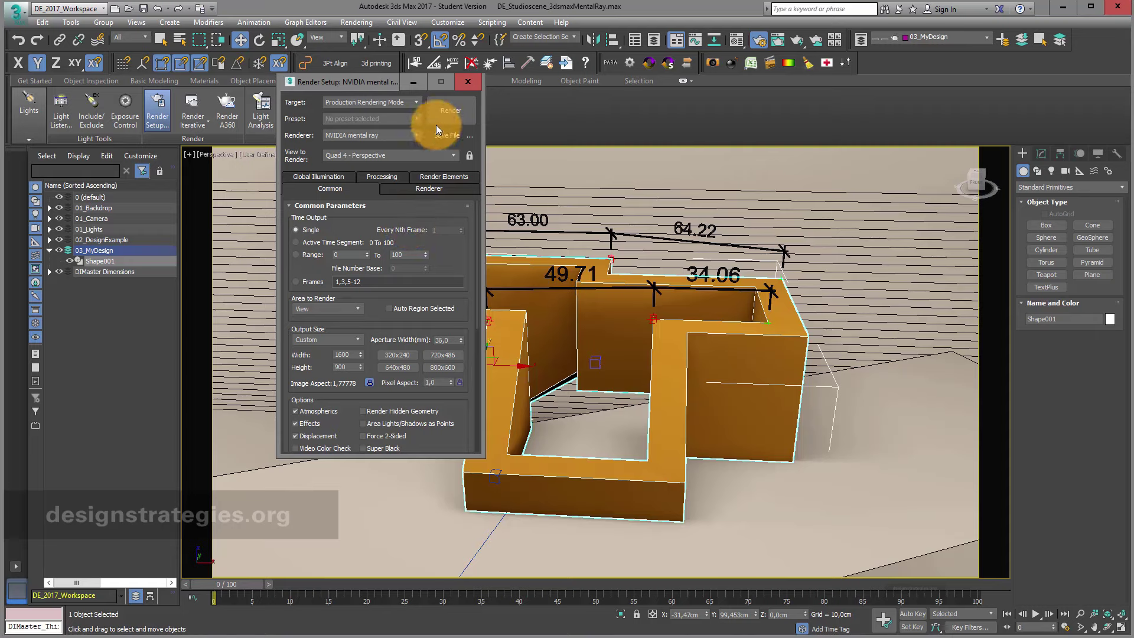
pyautogui.click(452, 105)
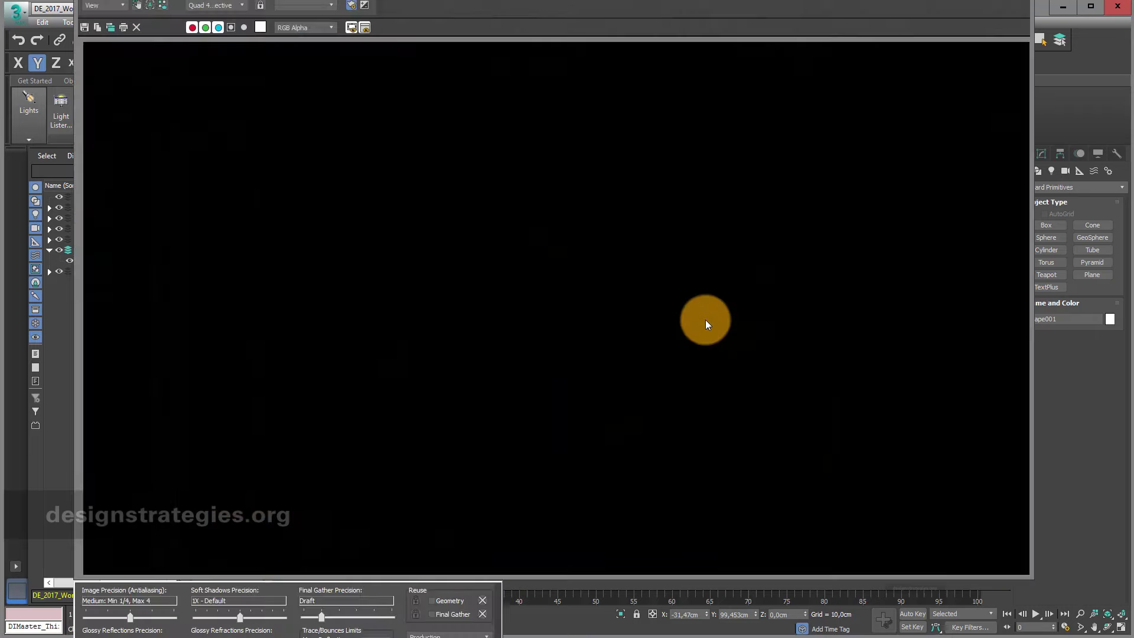
pyautogui.moveTo(738, 0); pyautogui.dragTo(745, 56)
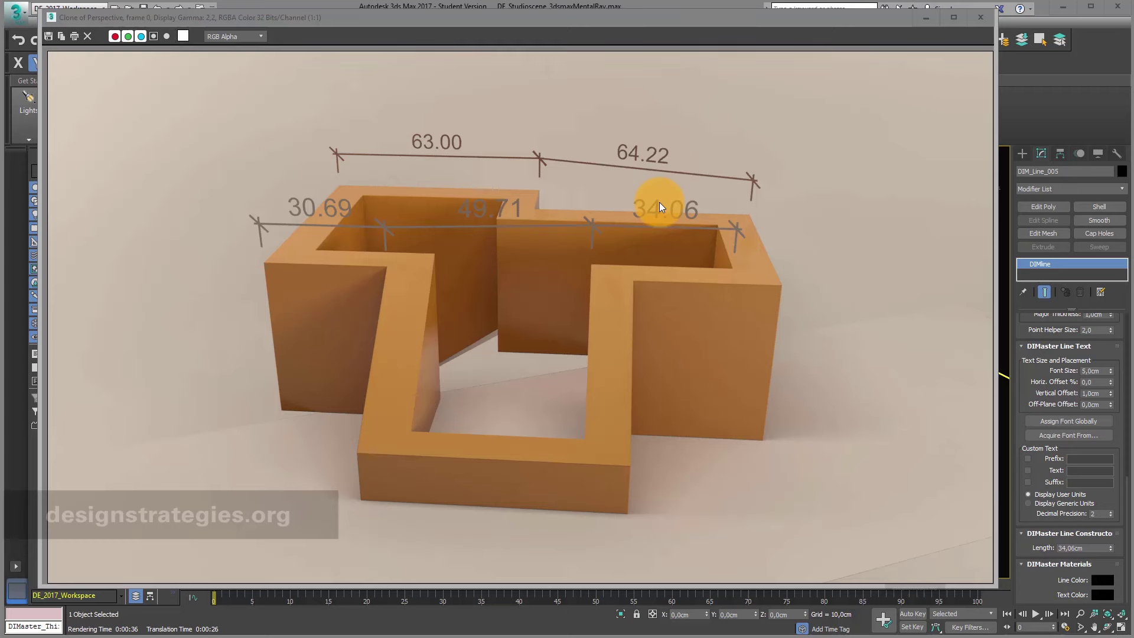
# - Clear away the rendered image and the DIMaster preferences, and delete all DIMaster dimensions from the scene
pyautogui.moveTo(630, 17); pyautogui.dragTo(1133, 30)
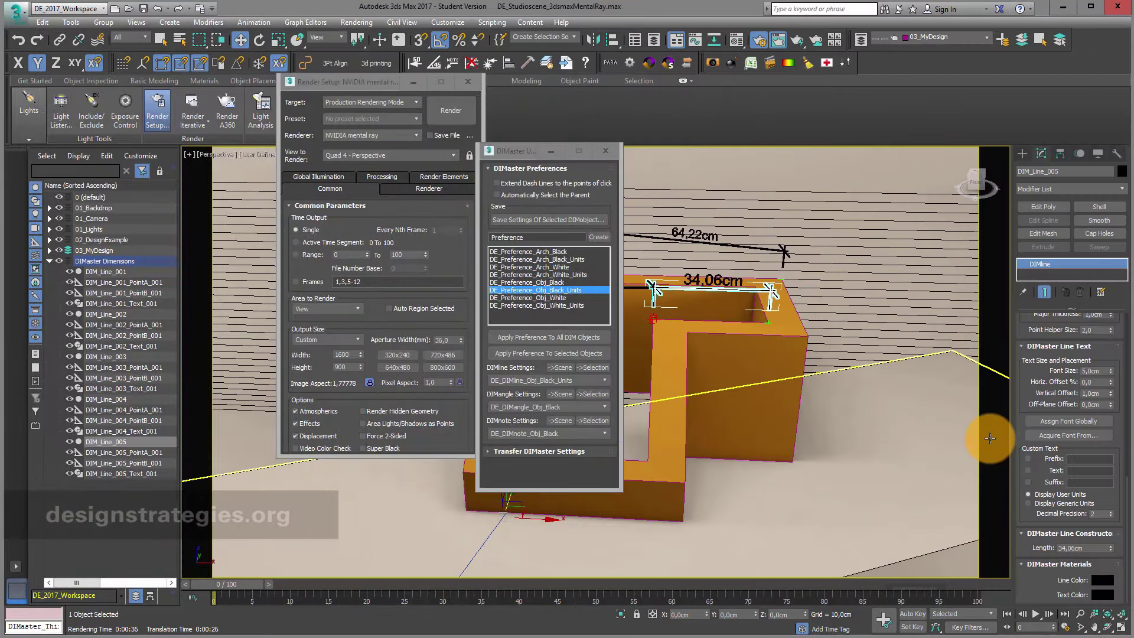
pyautogui.moveTo(923, 637); pyautogui.dragTo(890, 13)
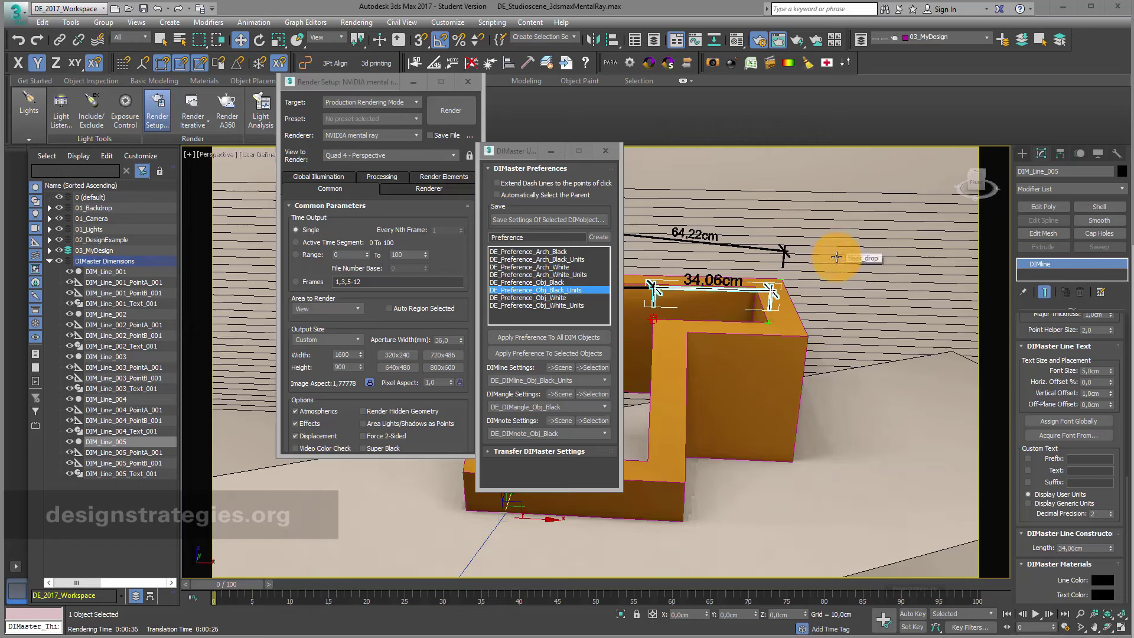
pyautogui.click(605, 150)
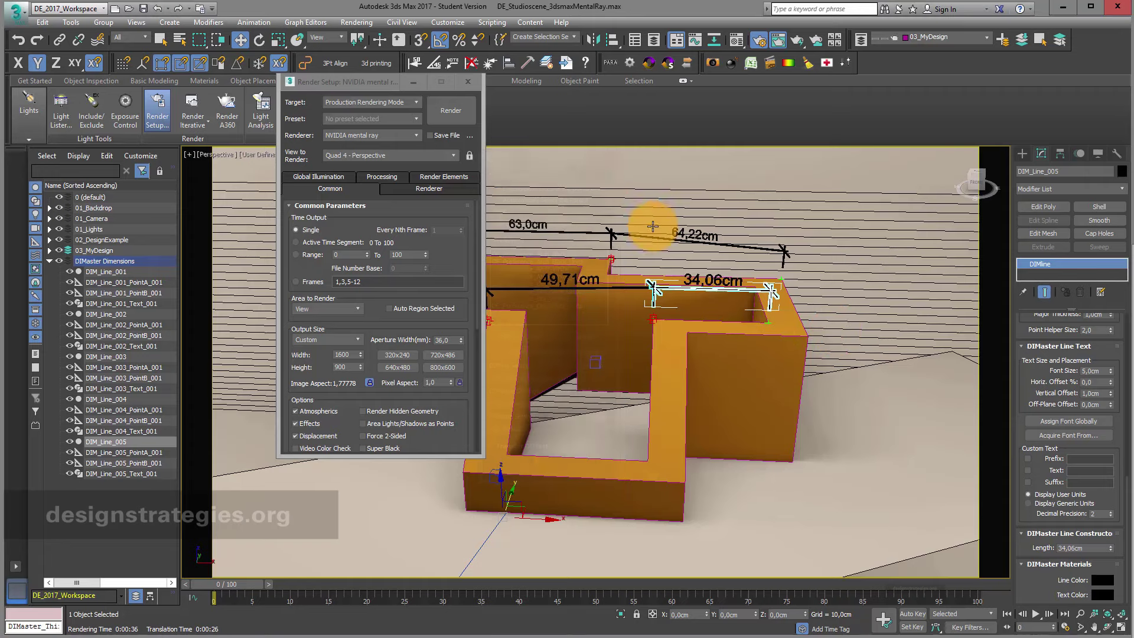
pyautogui.hotkey('ctrl', 'a')
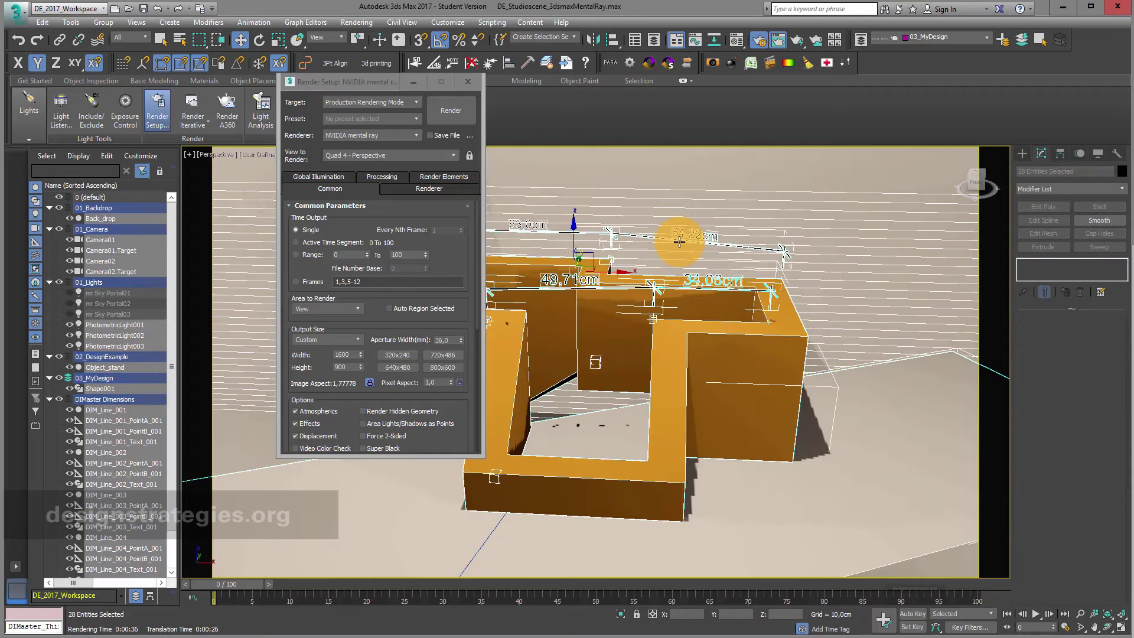
pyautogui.click(470, 64)
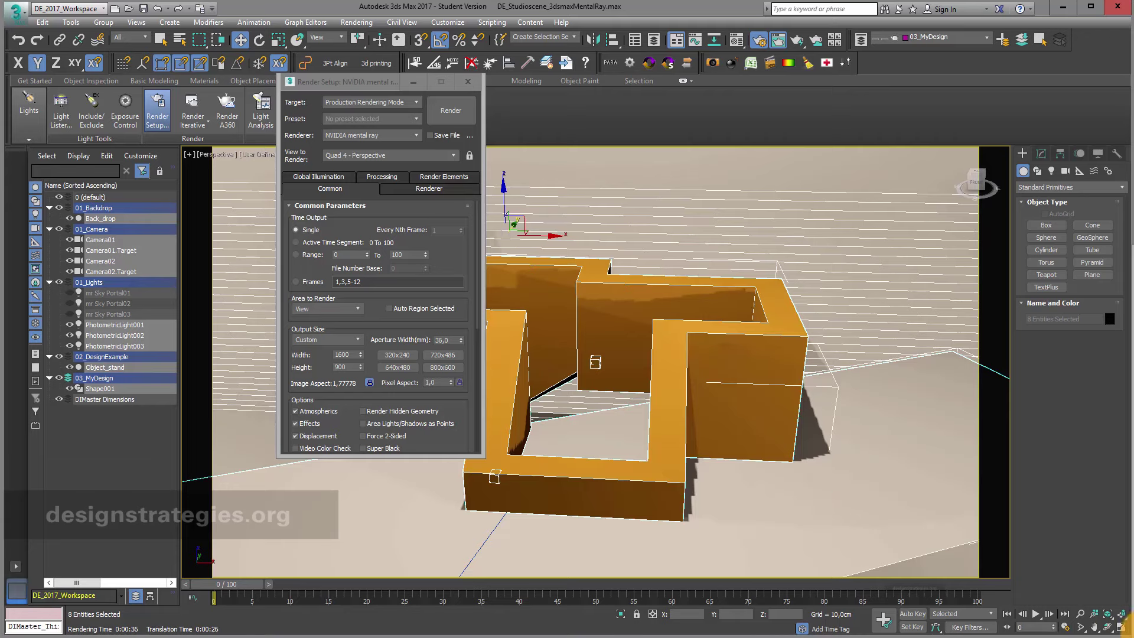
# - Enlarge the Top viewport in wireframe display and move the Render Setup window clear of the wall model
pyautogui.click(1121, 627)
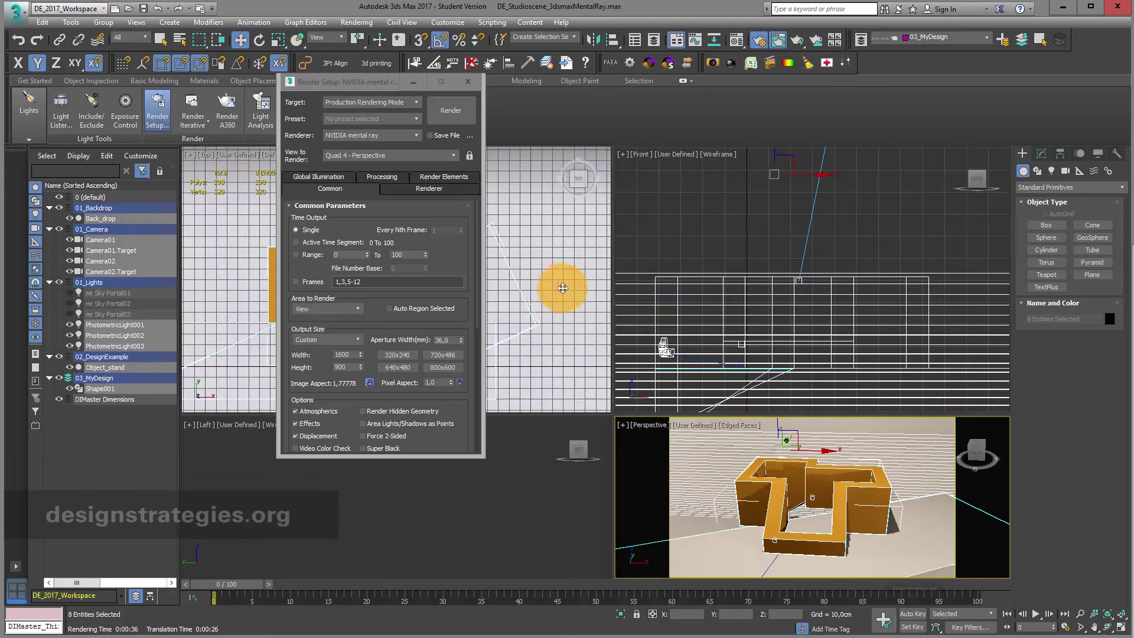
pyautogui.click(562, 287)
pyautogui.click(1121, 627)
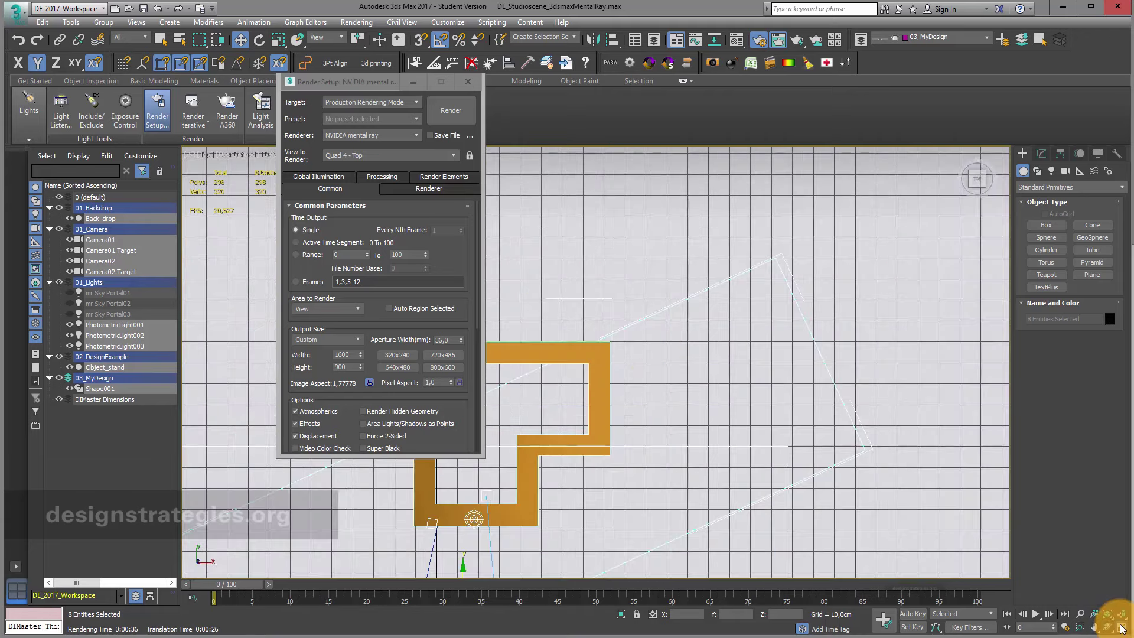
pyautogui.moveTo(356, 85); pyautogui.dragTo(211, 454)
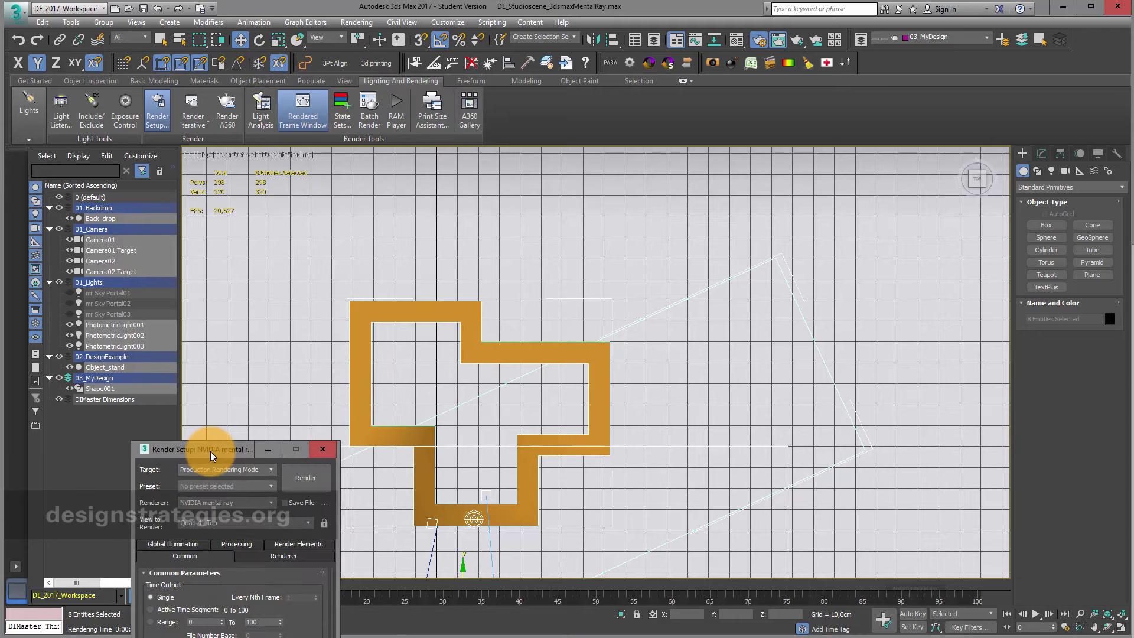
pyautogui.click(554, 275)
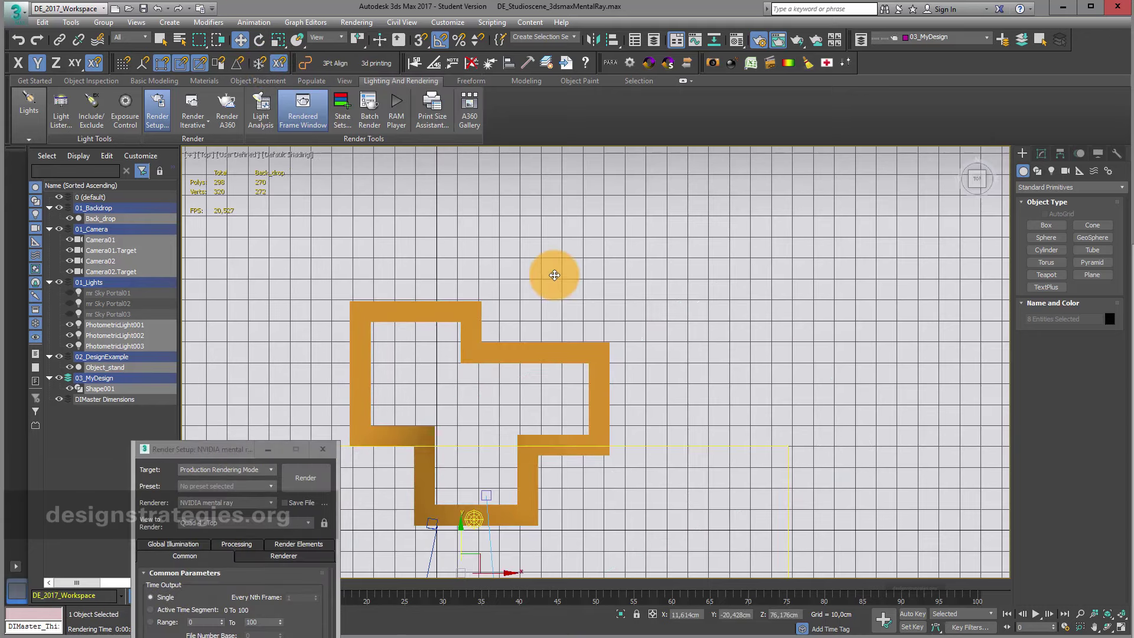
pyautogui.press('F3')
pyautogui.moveTo(470, 321)
pyautogui.mouseDown(button='middle')
pyautogui.moveTo(494, 245)
pyautogui.moveTo(518, 272)
pyautogui.mouseUp(button='middle')
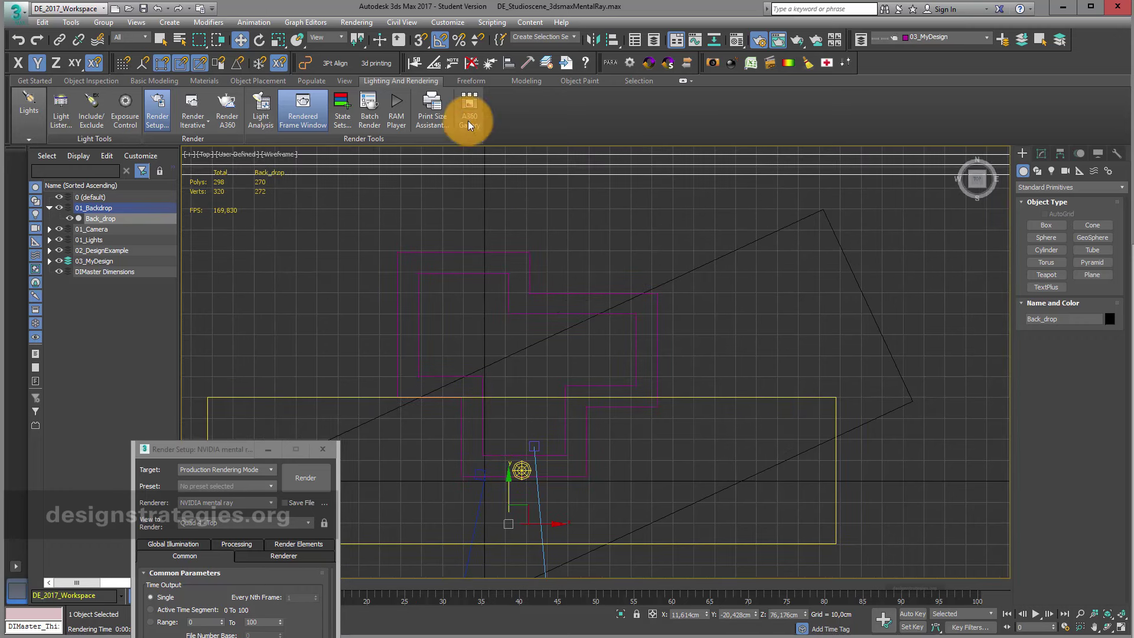
# - Create a chain of four horizontal line dimensions above the wall outline, from its upper-left corner to the right outer corner
pyautogui.click(416, 65)
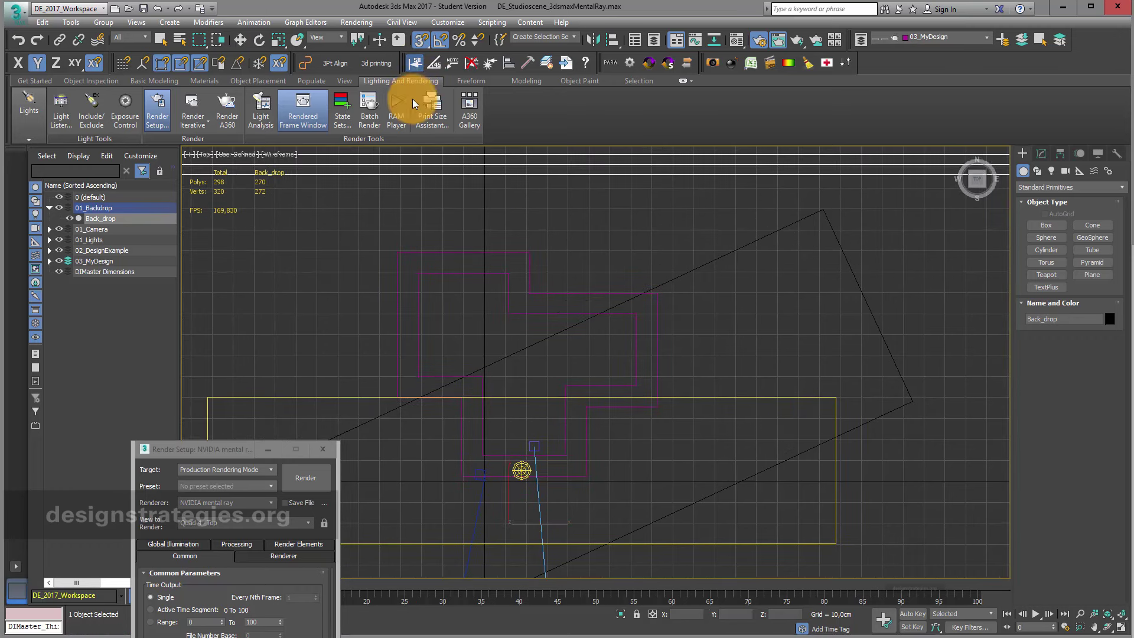
pyautogui.click(397, 251)
pyautogui.moveTo(417, 275); pyautogui.dragTo(507, 275)
pyautogui.click(507, 274)
pyautogui.click(528, 251)
pyautogui.click(658, 294)
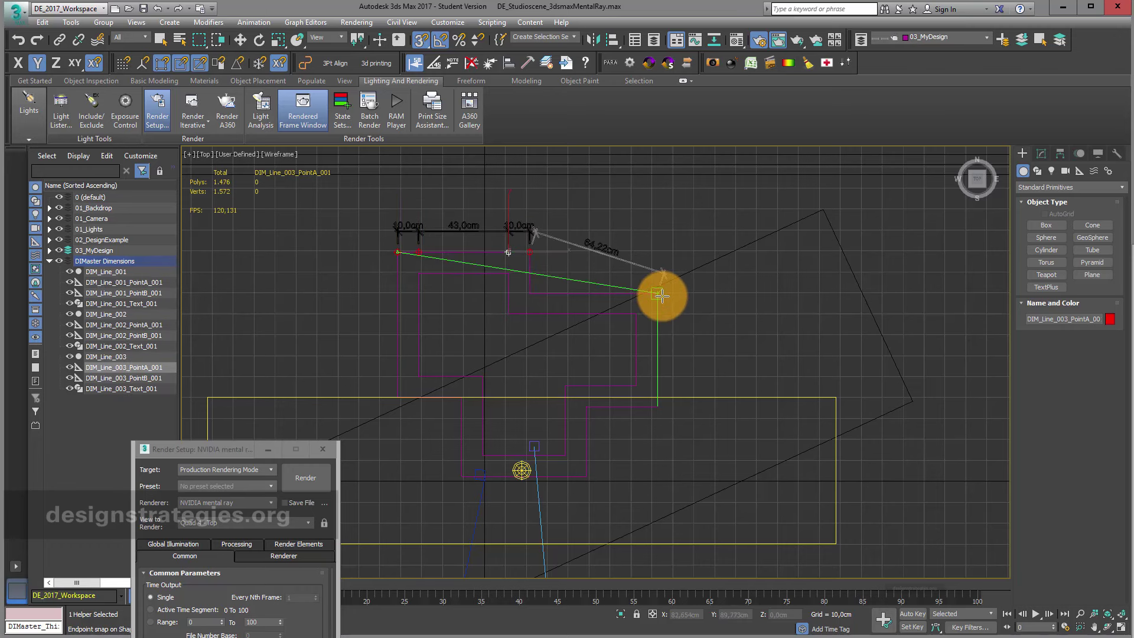
pyautogui.rightClick(721, 321)
# - Create a chain of five vertical line dimensions beside the wall outline, from its upper edge down to the lower outer corner
pyautogui.moveTo(683, 320); pyautogui.dragTo(681, 285, button='middle')
pyautogui.click(414, 62)
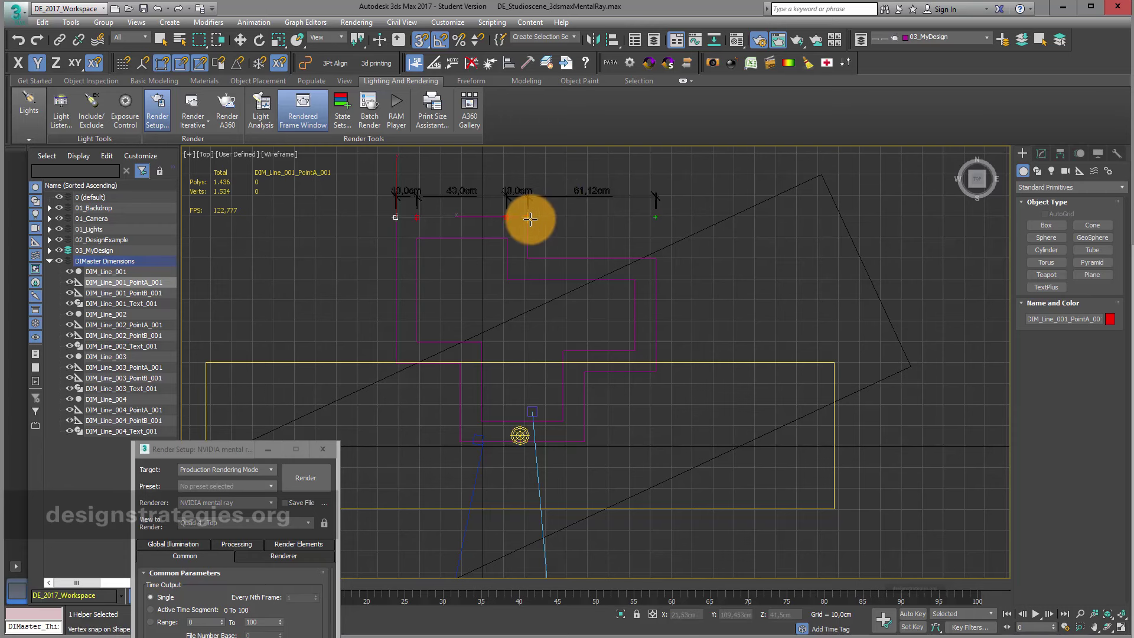
pyautogui.moveTo(527, 218); pyautogui.dragTo(528, 255)
pyautogui.click(529, 255)
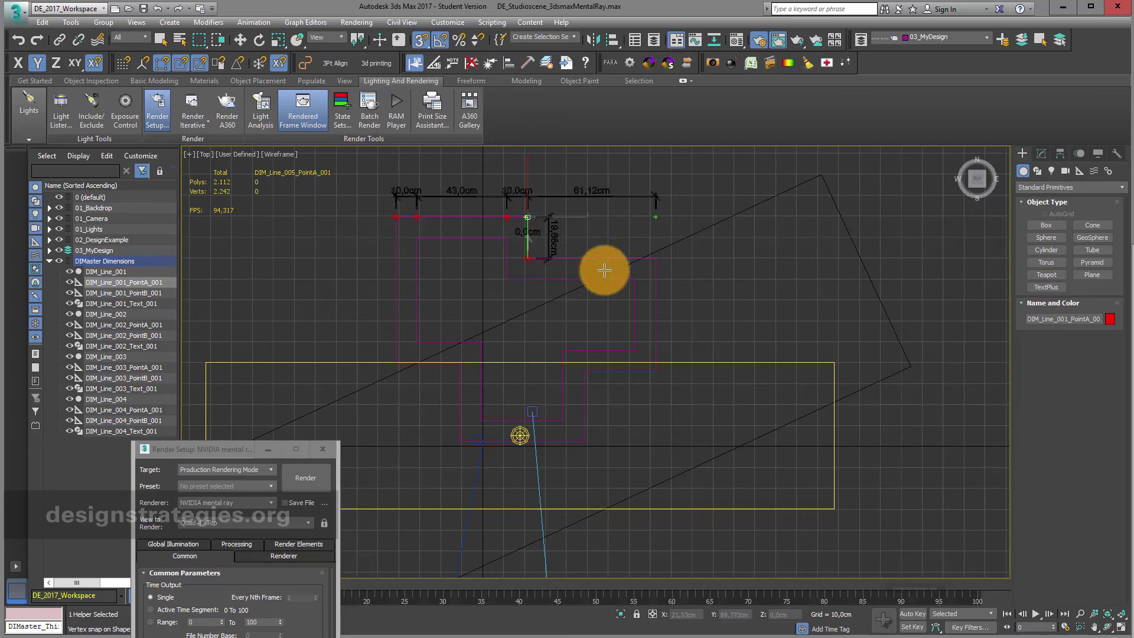
pyautogui.click(633, 281)
pyautogui.click(637, 354)
pyautogui.click(581, 374)
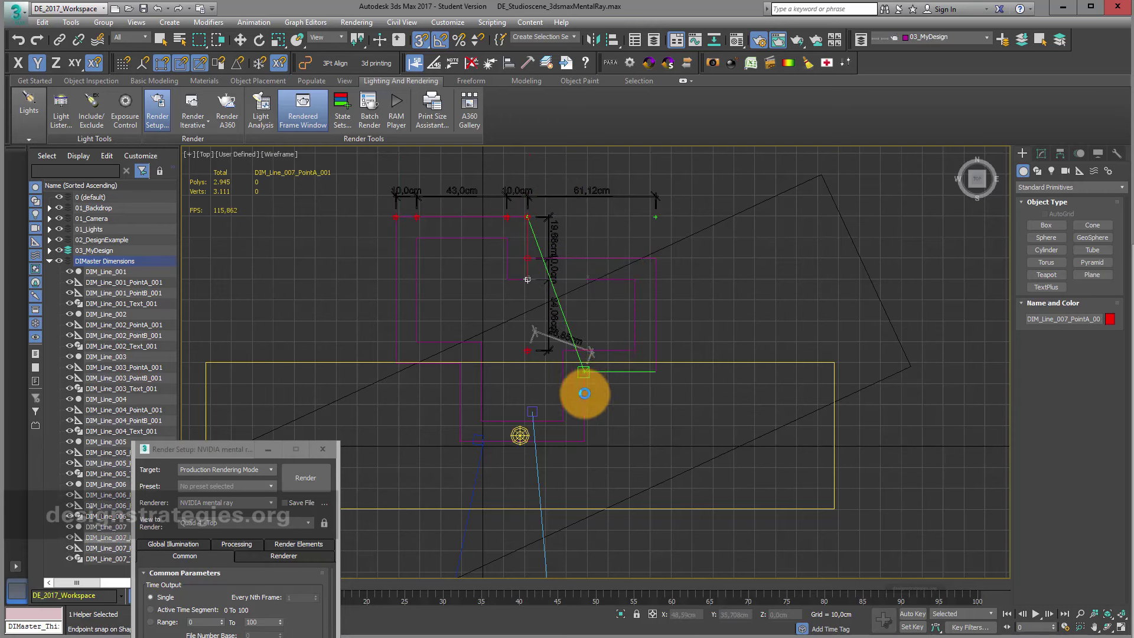
pyautogui.click(589, 445)
pyautogui.rightClick(589, 443)
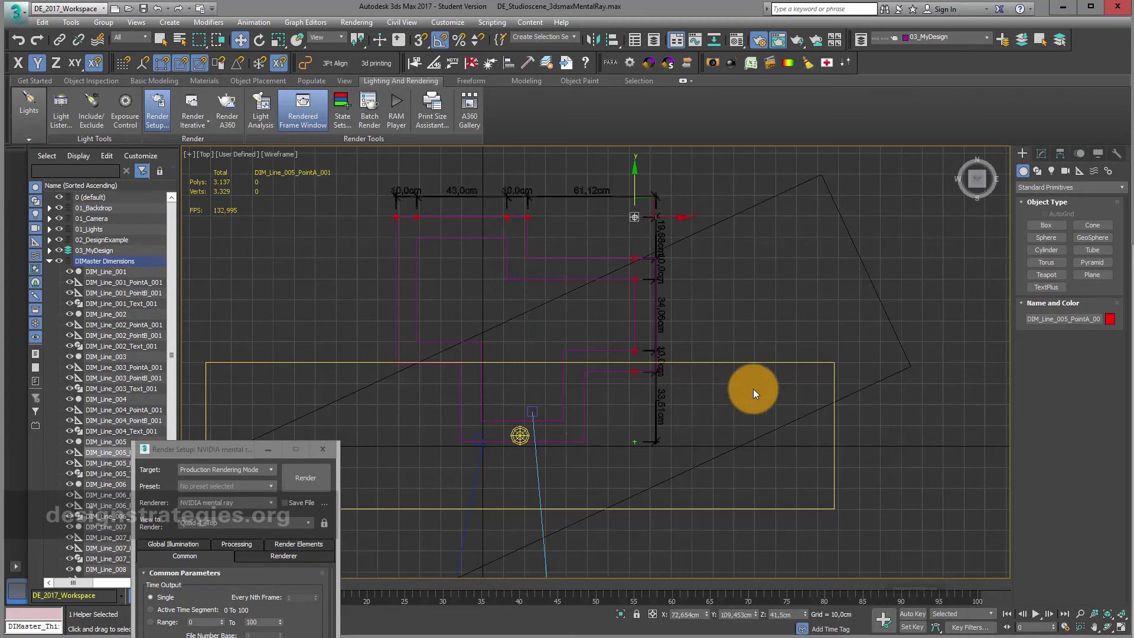
pyautogui.moveTo(744, 373); pyautogui.dragTo(763, 396, button='middle')
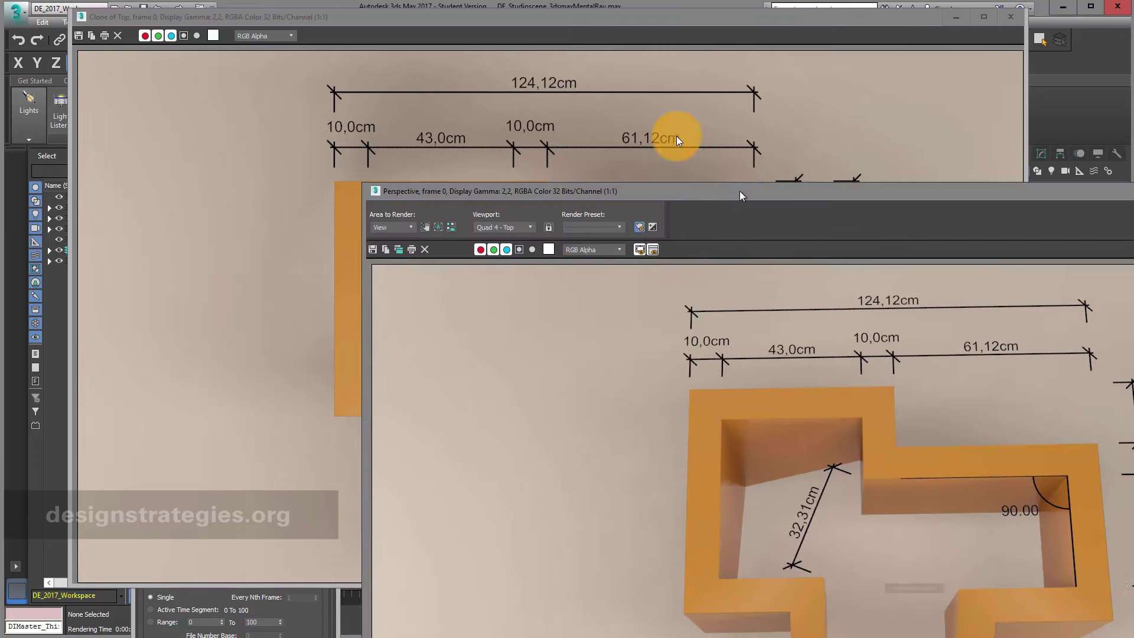
pyautogui.moveTo(676, 136)
pyautogui.mouseDown()
pyautogui.moveTo(528, 8)
pyautogui.moveTo(472, 8)
pyautogui.mouseUp()
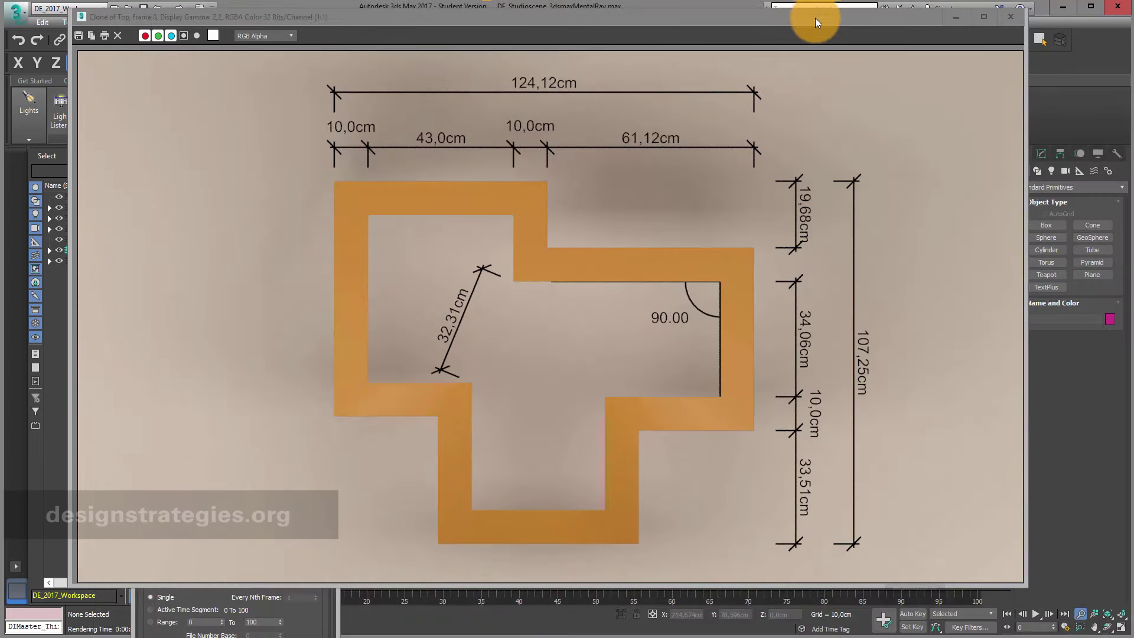
# - Move the rendered image window off the viewport and show the Top viewport shaded with edged faces
pyautogui.moveTo(814, 18); pyautogui.dragTo(824, 2)
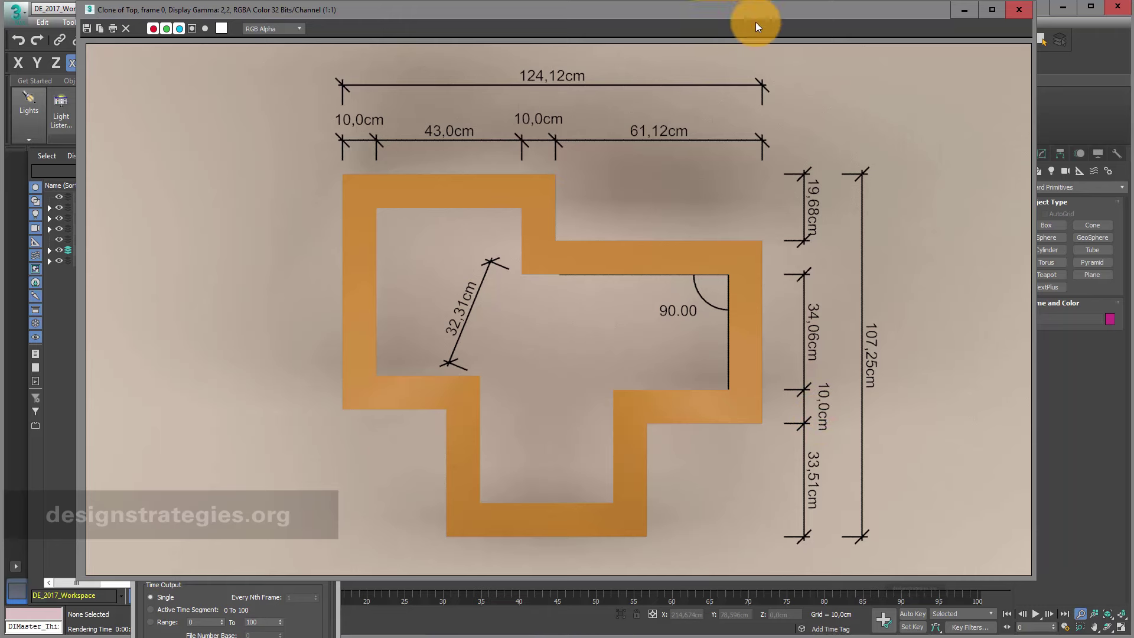
pyautogui.moveTo(756, 22); pyautogui.dragTo(1133, 177)
pyautogui.scroll(2, 702, 328)
pyautogui.moveTo(700, 319)
pyautogui.mouseDown(button='middle')
pyautogui.moveTo(716, 316)
pyautogui.moveTo(727, 335)
pyautogui.mouseUp(button='middle')
pyautogui.scroll(2, 704, 325)
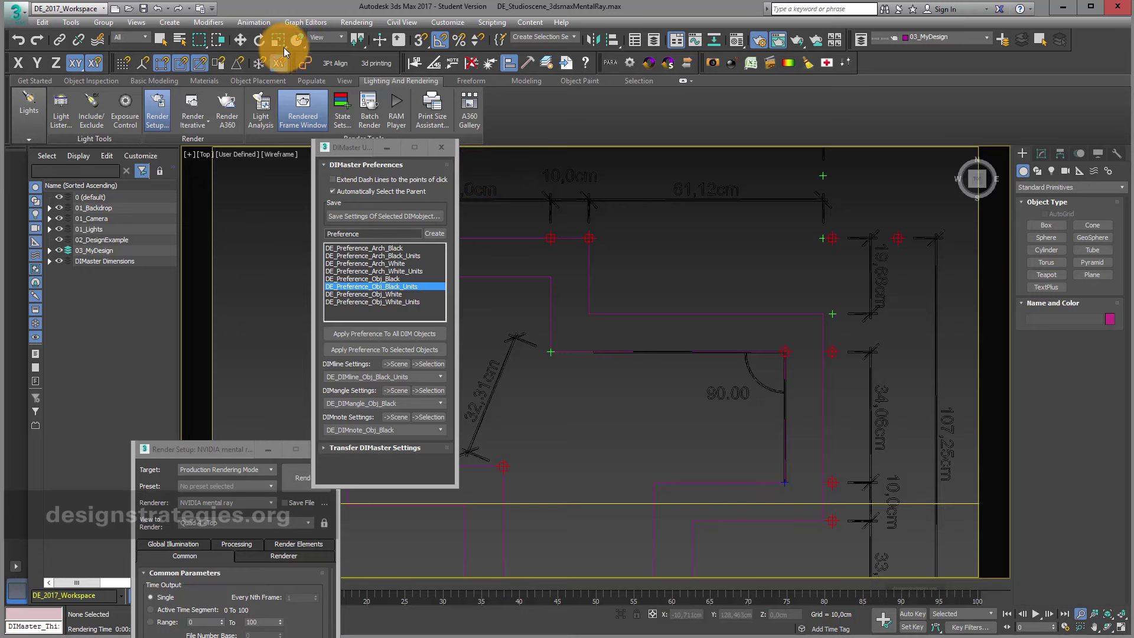
pyautogui.click(242, 46)
pyautogui.press('F3')
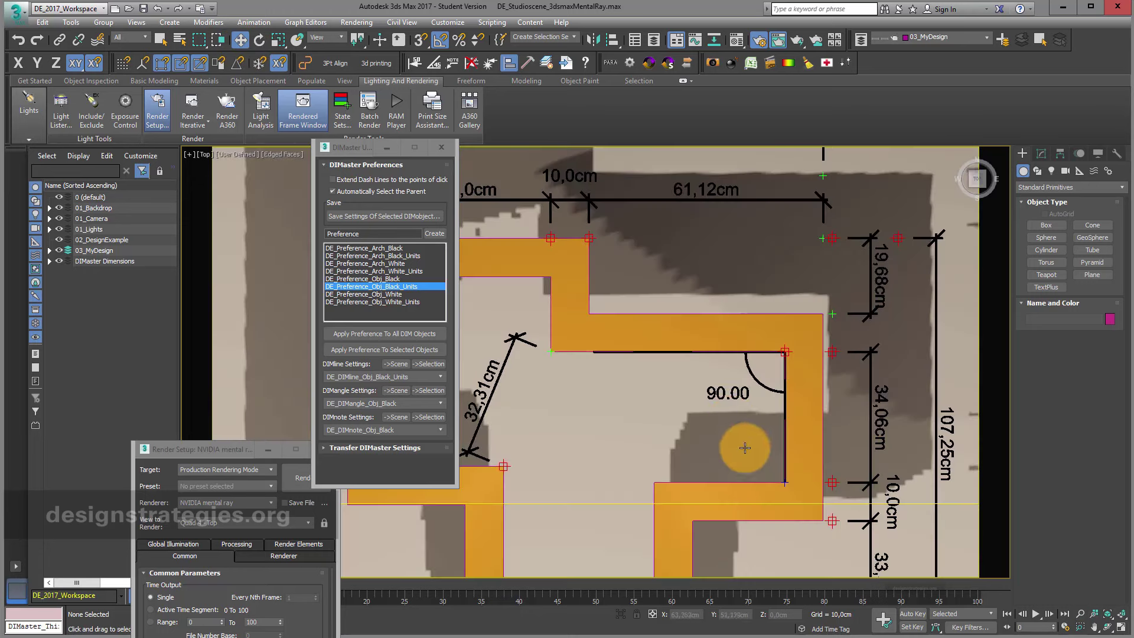
# - Try the horizontal and vertical text flip options on the angle dimension at the inner right corner
pyautogui.click(720, 393)
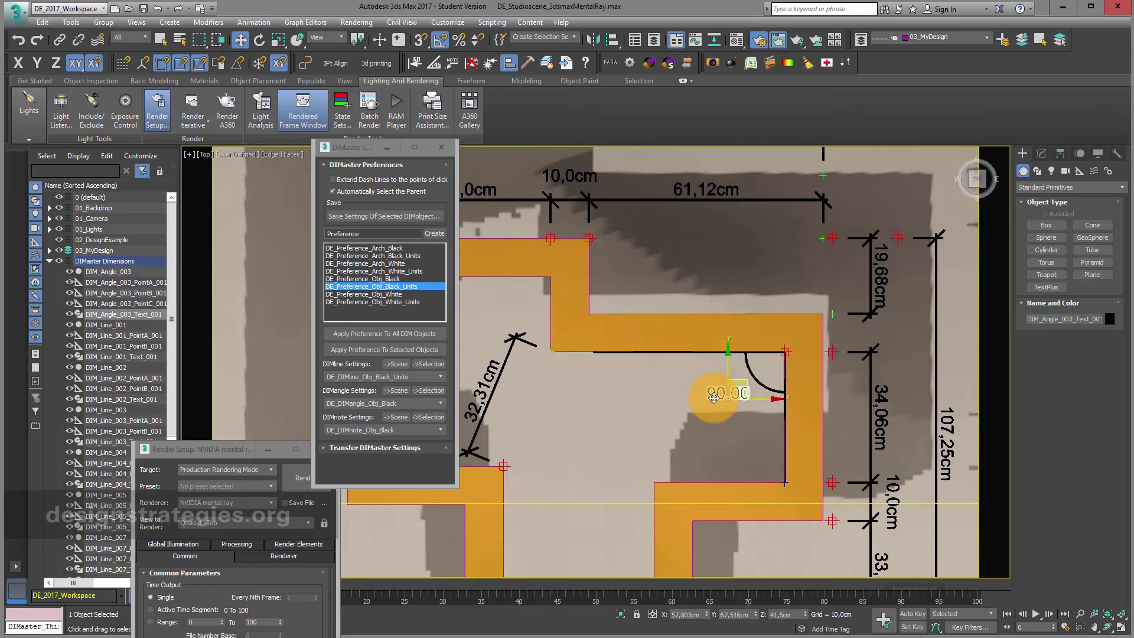
pyautogui.click(1041, 154)
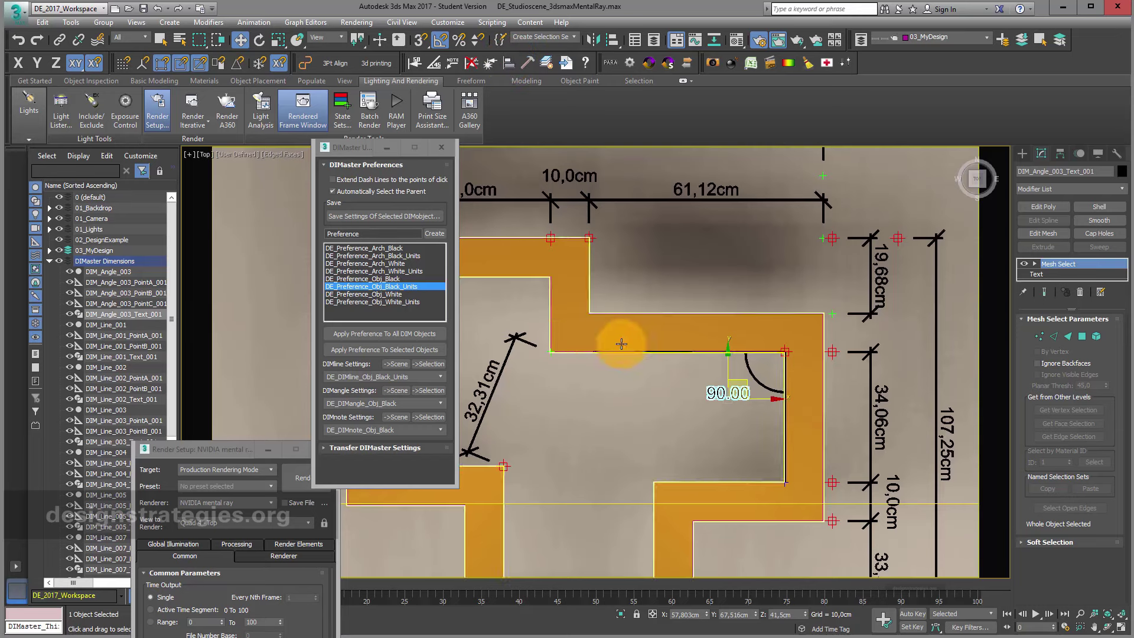
pyautogui.click(736, 395)
pyautogui.click(933, 221)
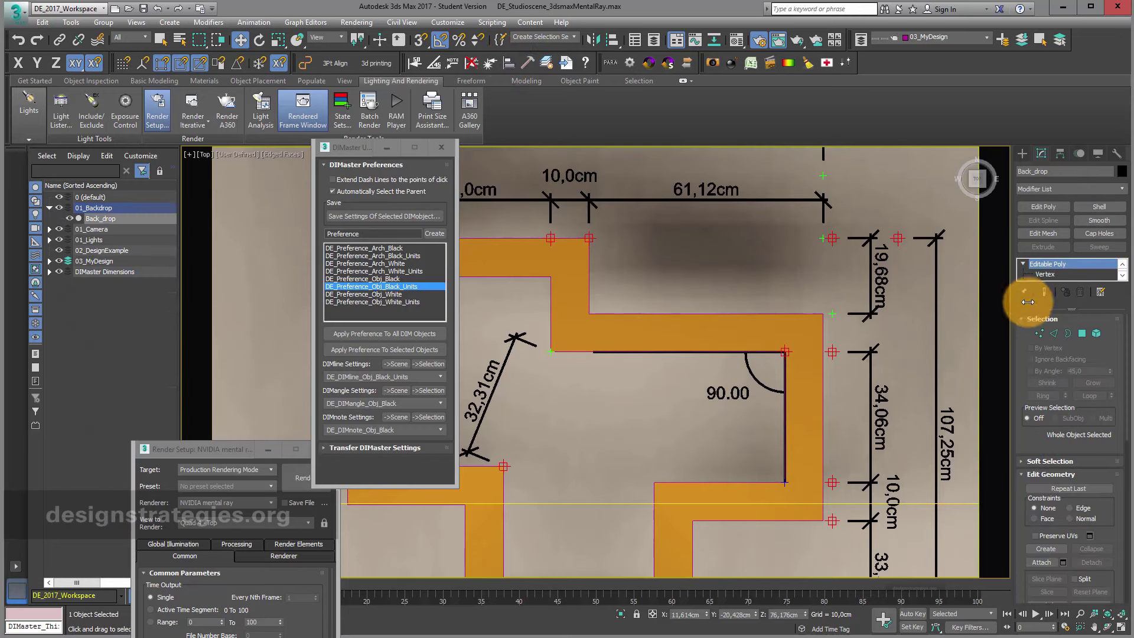
pyautogui.click(731, 396)
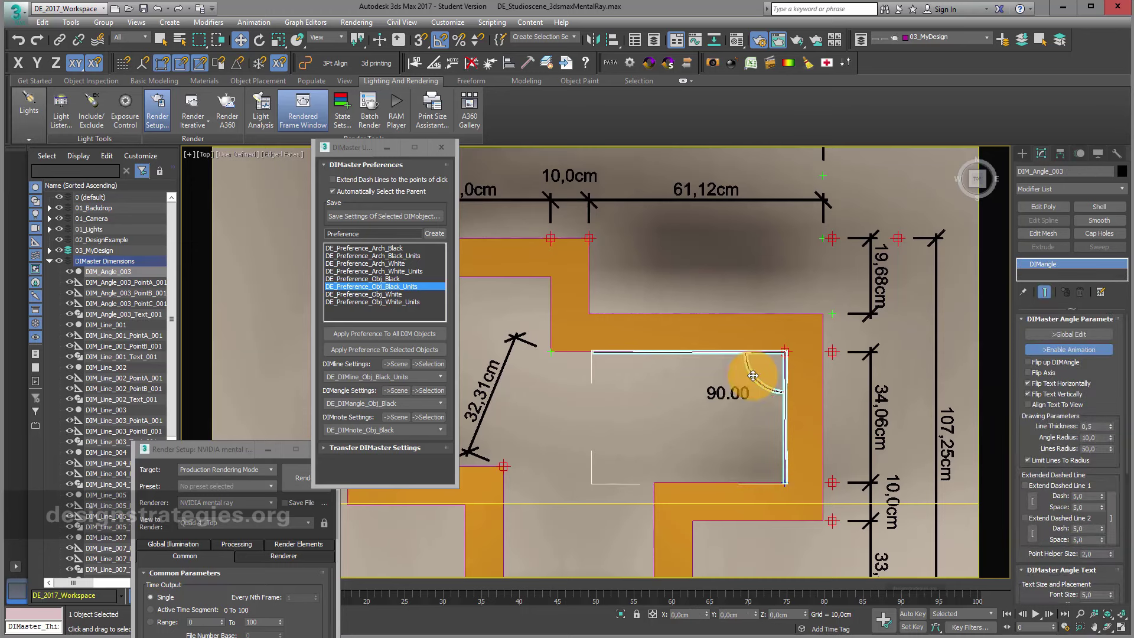
pyautogui.click(1033, 384)
pyautogui.click(1029, 394)
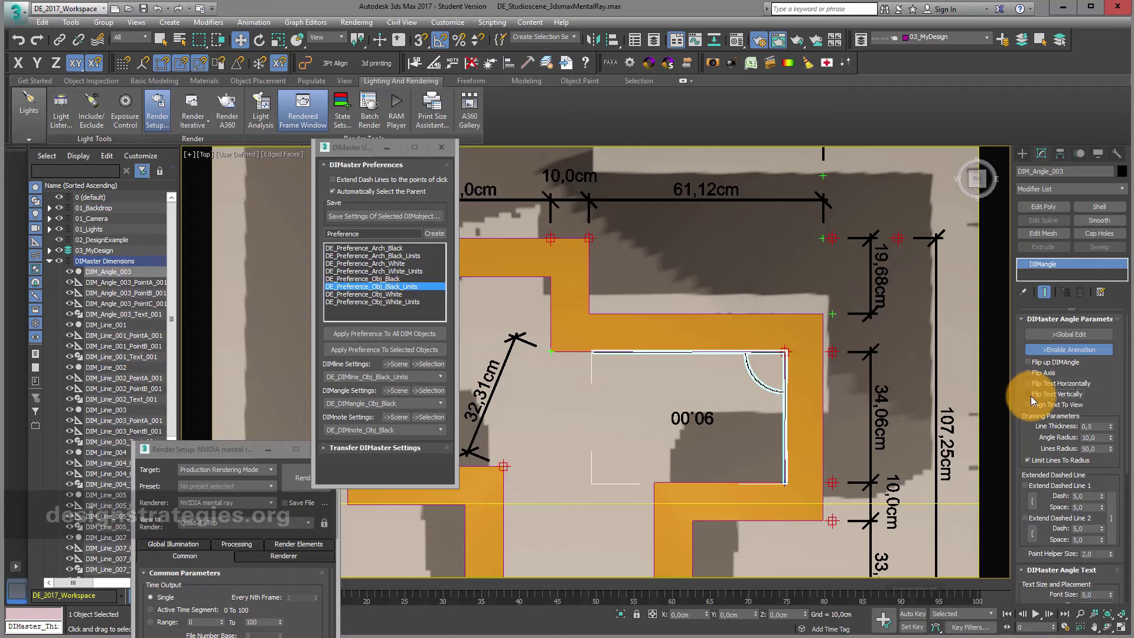
pyautogui.click(1030, 394)
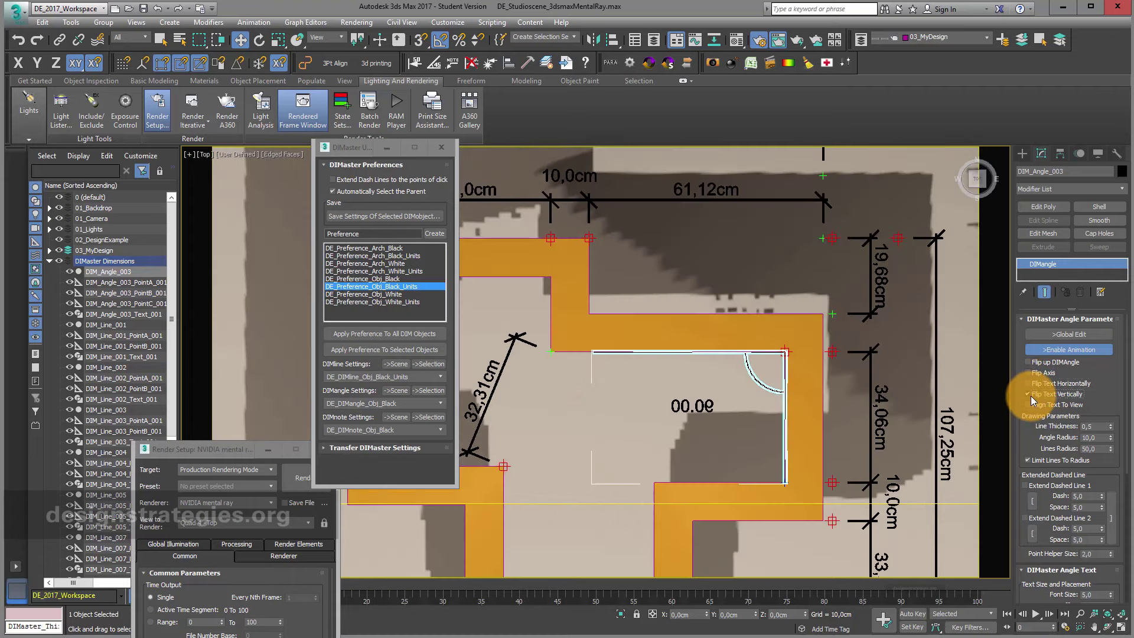
# - Move the angle dimension's text close beside its arc at the inner right corner
pyautogui.click(682, 411)
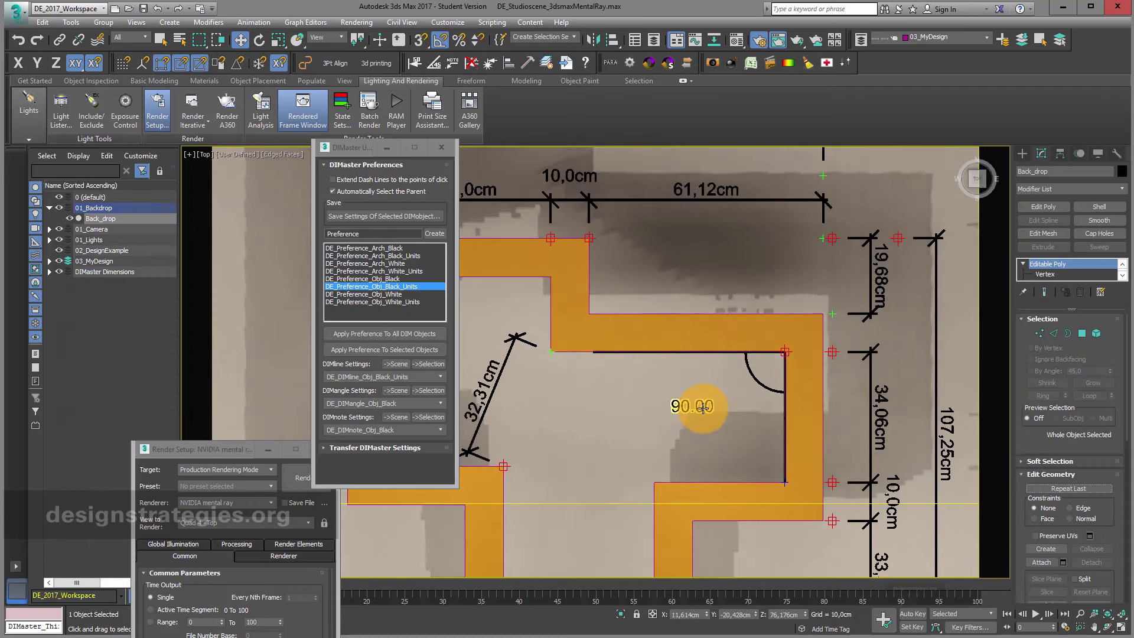
pyautogui.click(683, 406)
pyautogui.moveTo(714, 393); pyautogui.dragTo(785, 352)
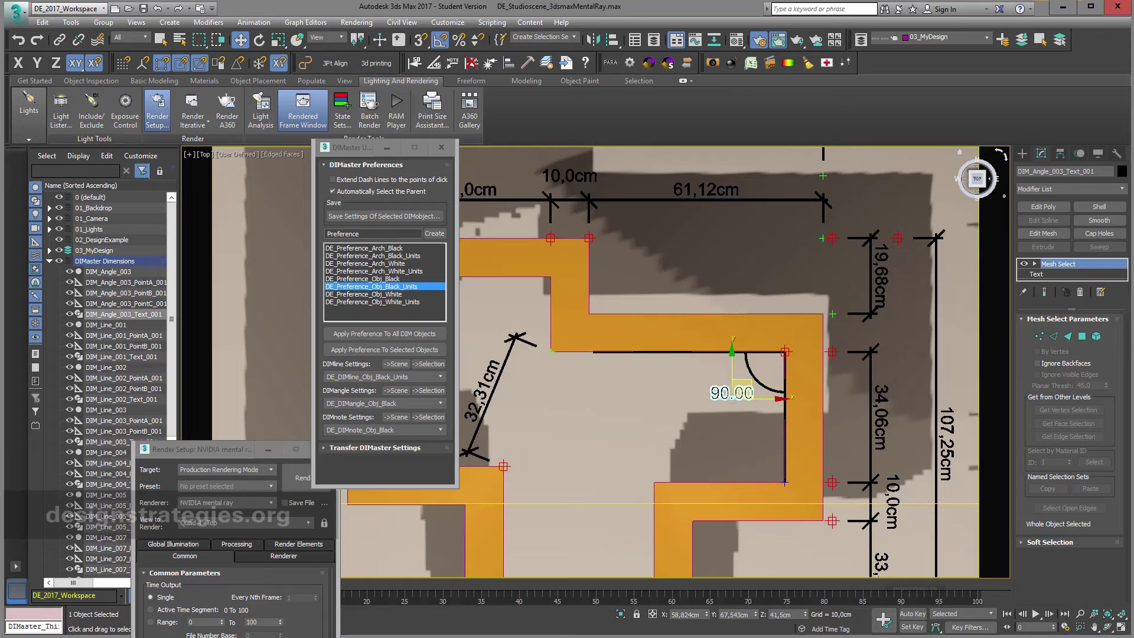
pyautogui.scroll(-3, 734, 266)
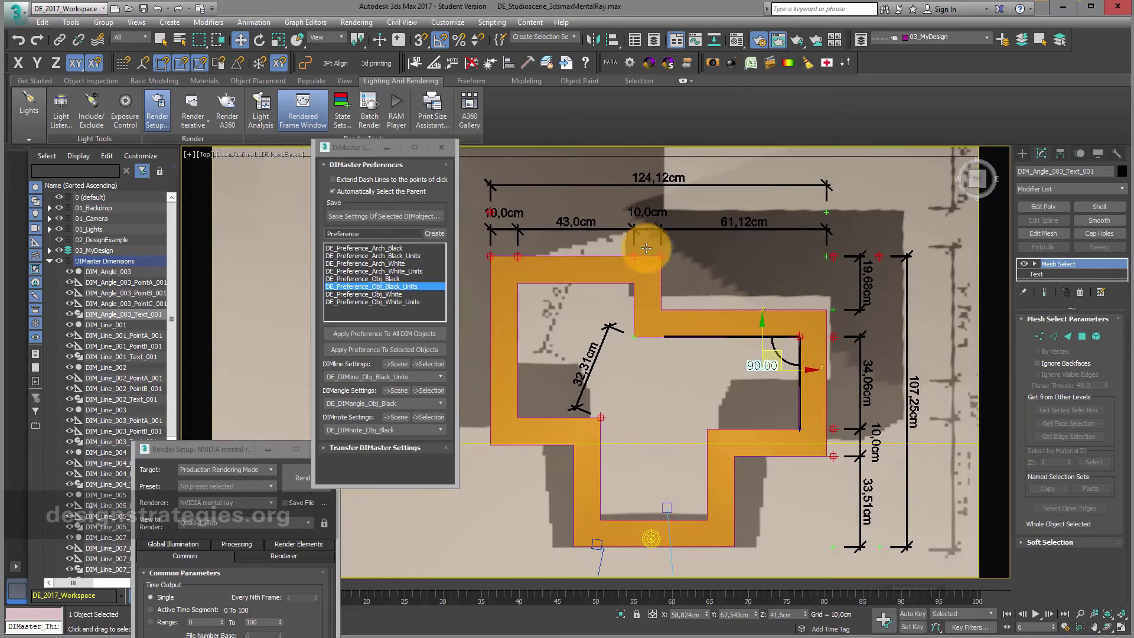
# - Delete all DIMaster dimensions on and around the wall model
pyautogui.click(509, 214)
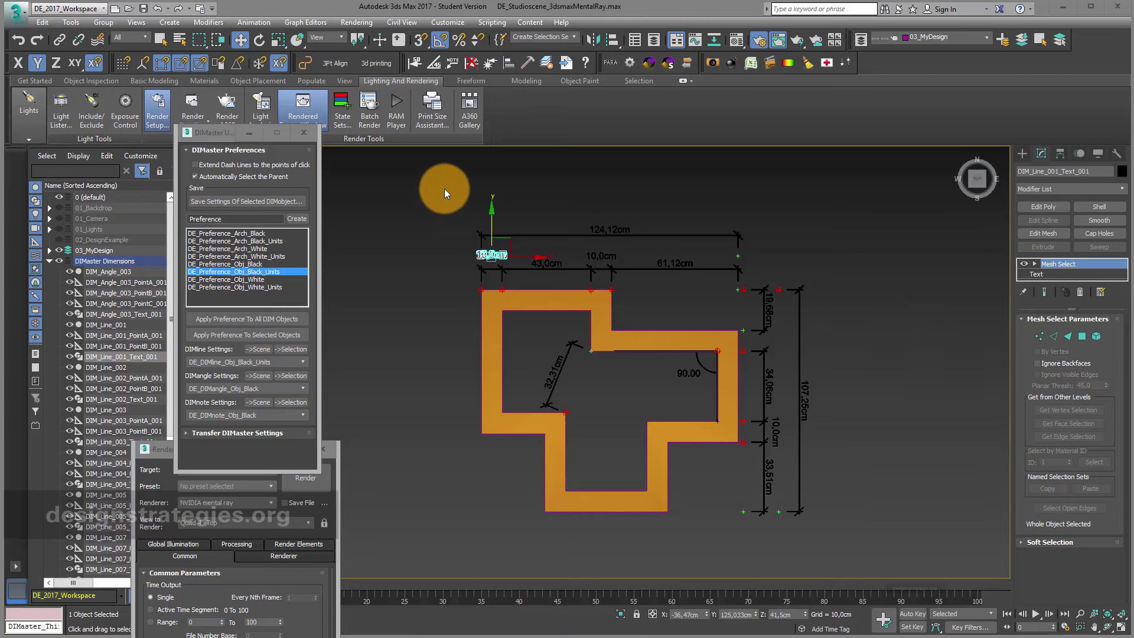
pyautogui.moveTo(444, 189); pyautogui.dragTo(881, 568)
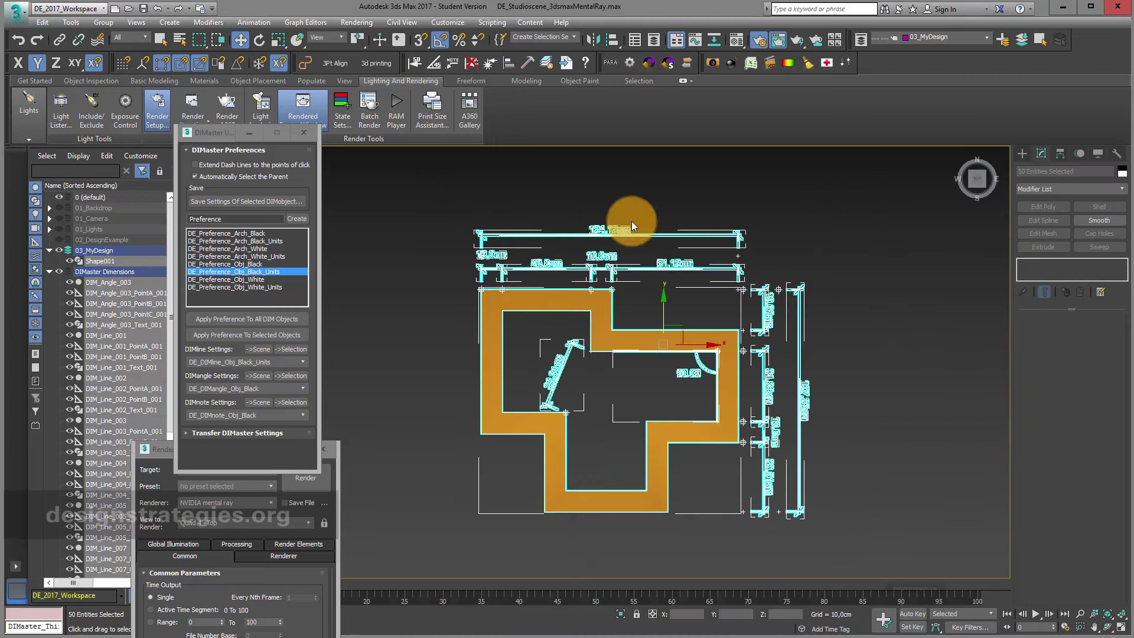
pyautogui.click(471, 71)
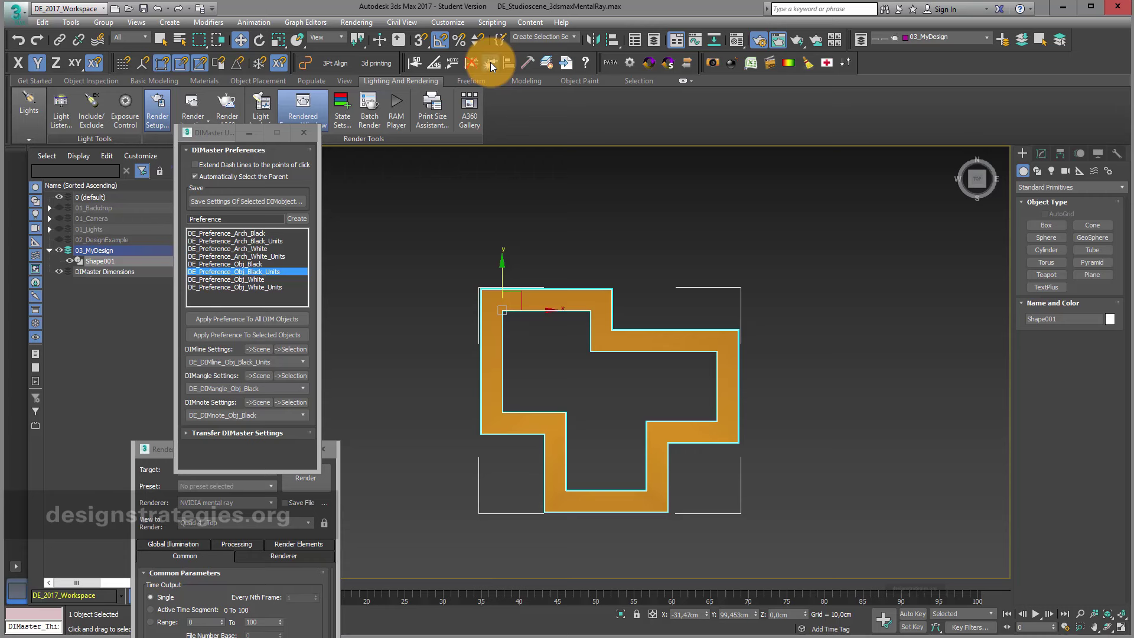
# - With DIMaster point attachment enabled, create line dimensions from the upper-left wall corner to the notch corner and on to the right outer corner
pyautogui.click(490, 62)
pyautogui.click(413, 63)
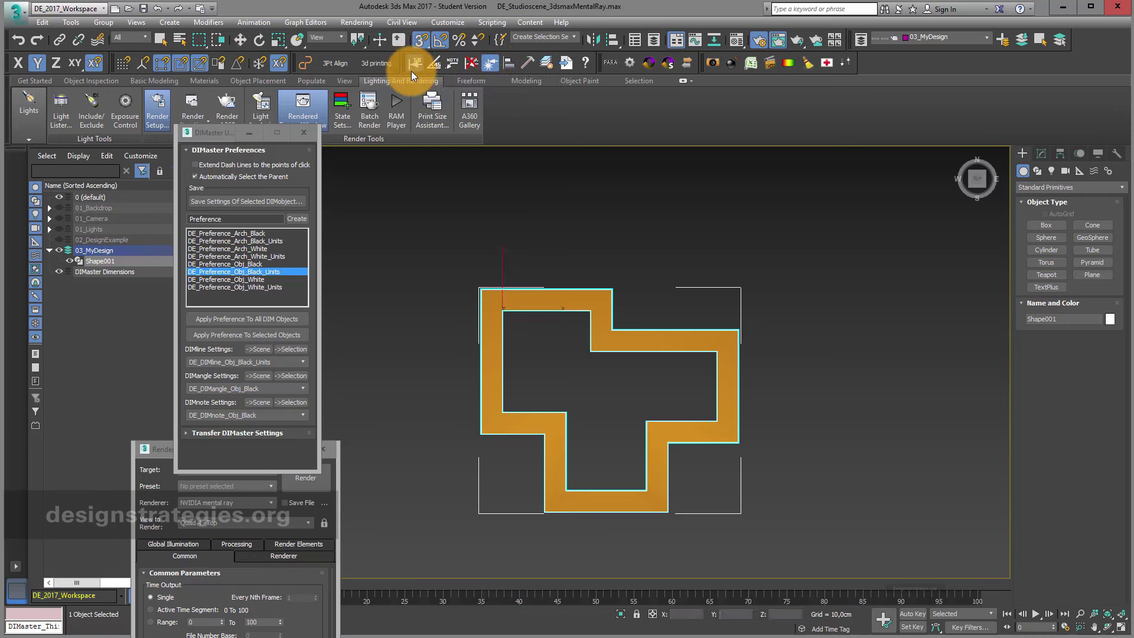
pyautogui.scroll(2, 611, 243)
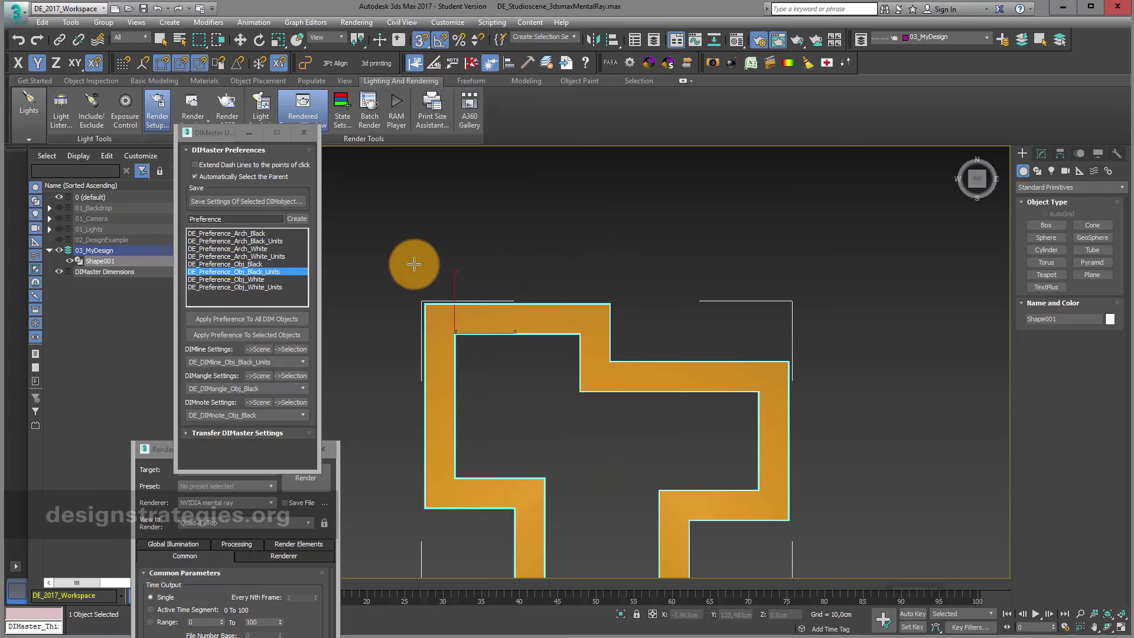
pyautogui.click(425, 304)
pyautogui.click(607, 305)
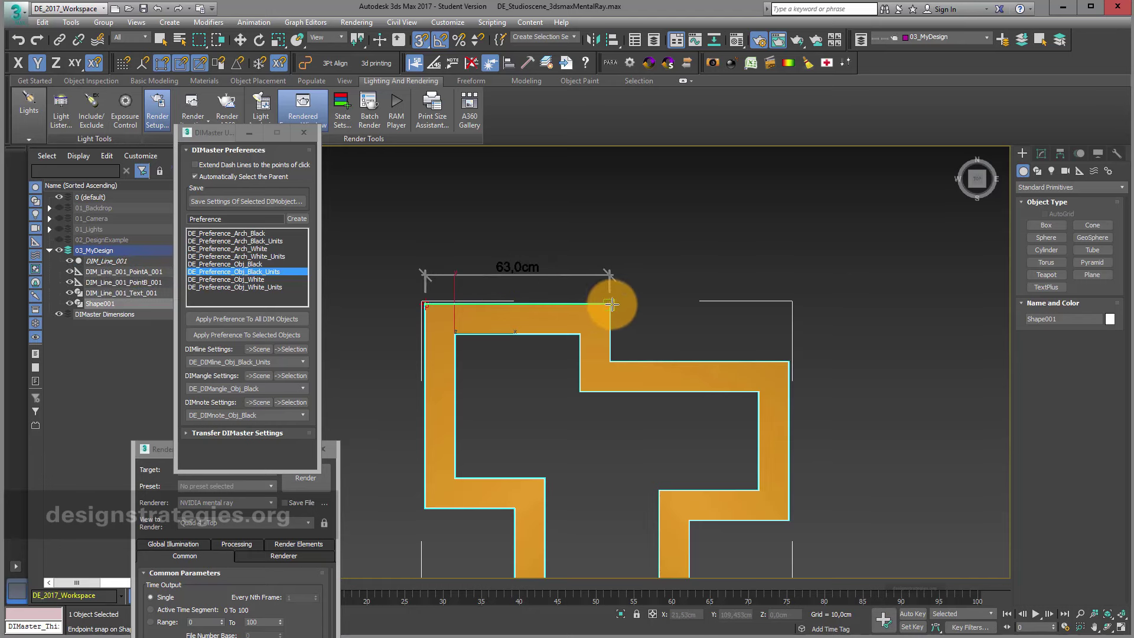
pyautogui.click(610, 305)
pyautogui.click(784, 361)
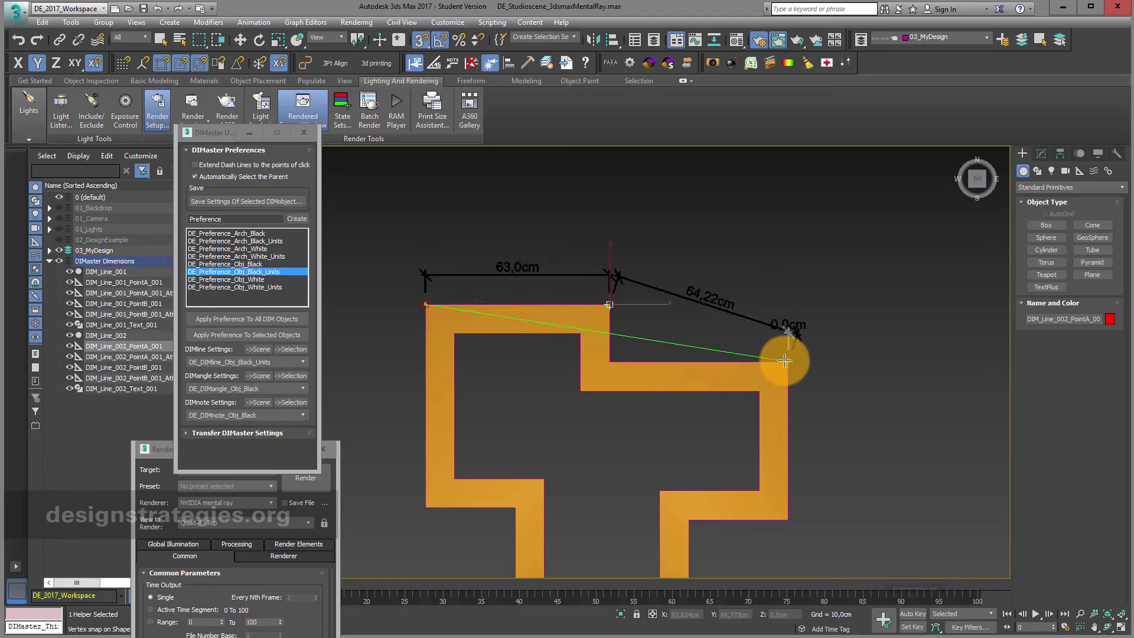
pyautogui.moveTo(665, 328); pyautogui.dragTo(661, 293, button='middle')
pyautogui.scroll(2, 660, 294)
pyautogui.scroll(-2, 662, 293)
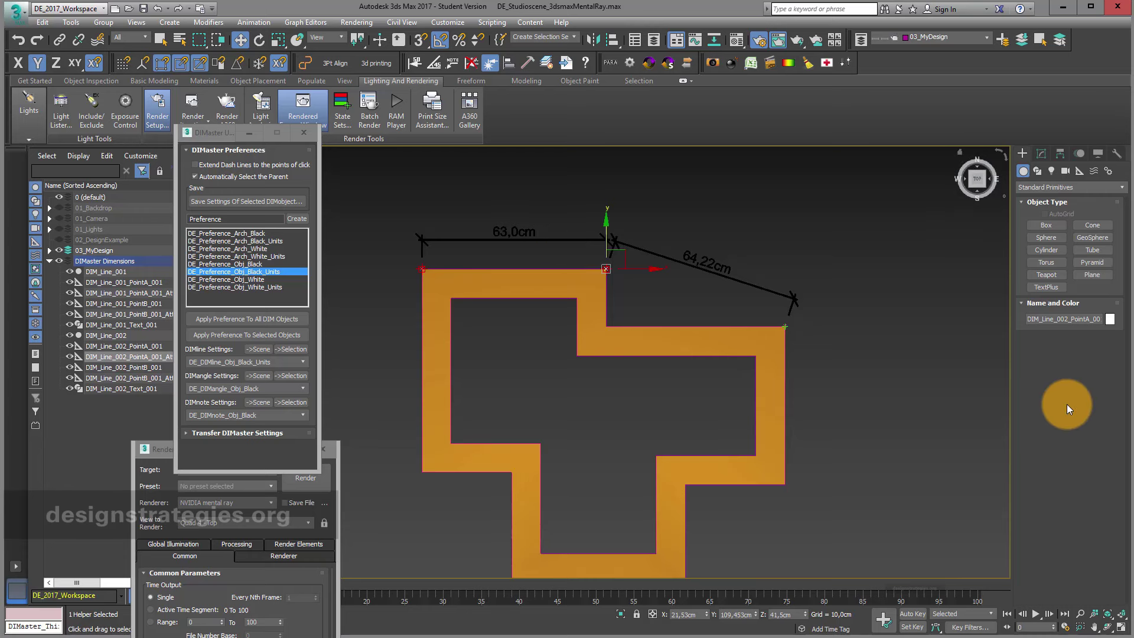
# - In Edit Poly vertex mode, pull the wall's upper-left corner outward and shift the notch corner slightly down, making their dimension about 89,11 cm
pyautogui.click(765, 350)
pyautogui.click(1041, 155)
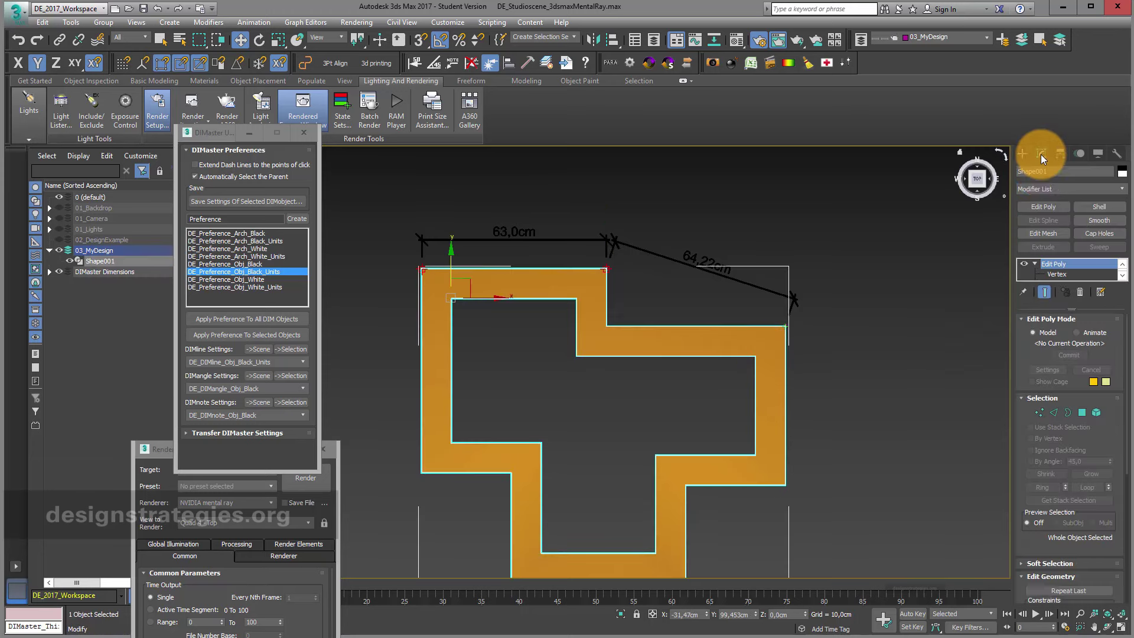
pyautogui.click(1051, 274)
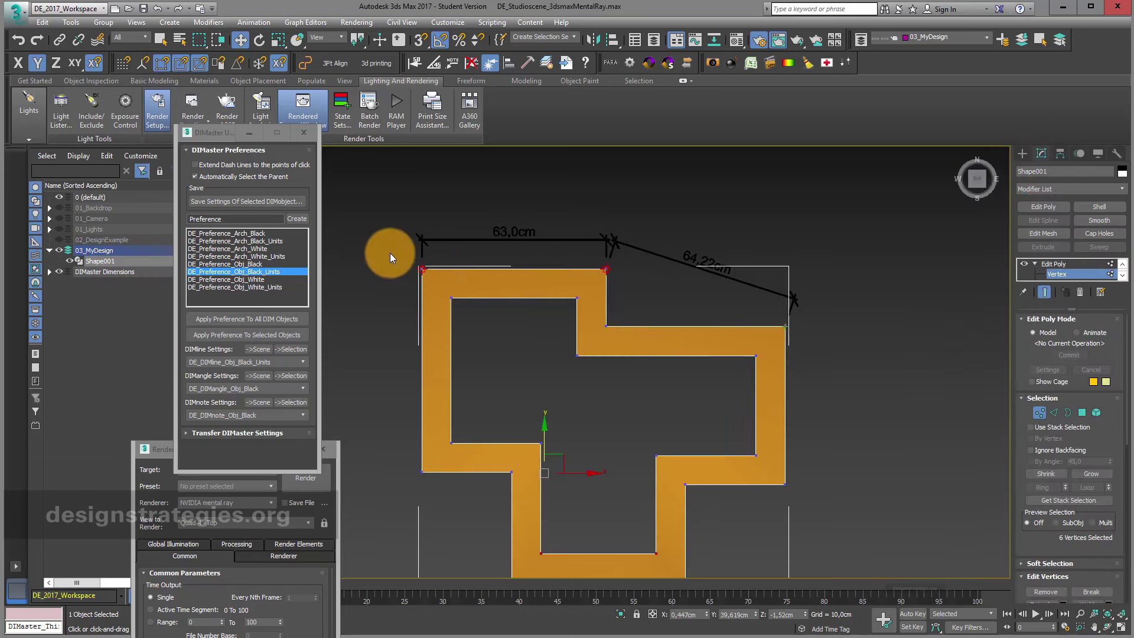
pyautogui.moveTo(448, 293); pyautogui.dragTo(449, 291)
pyautogui.moveTo(435, 248); pyautogui.dragTo(377, 240)
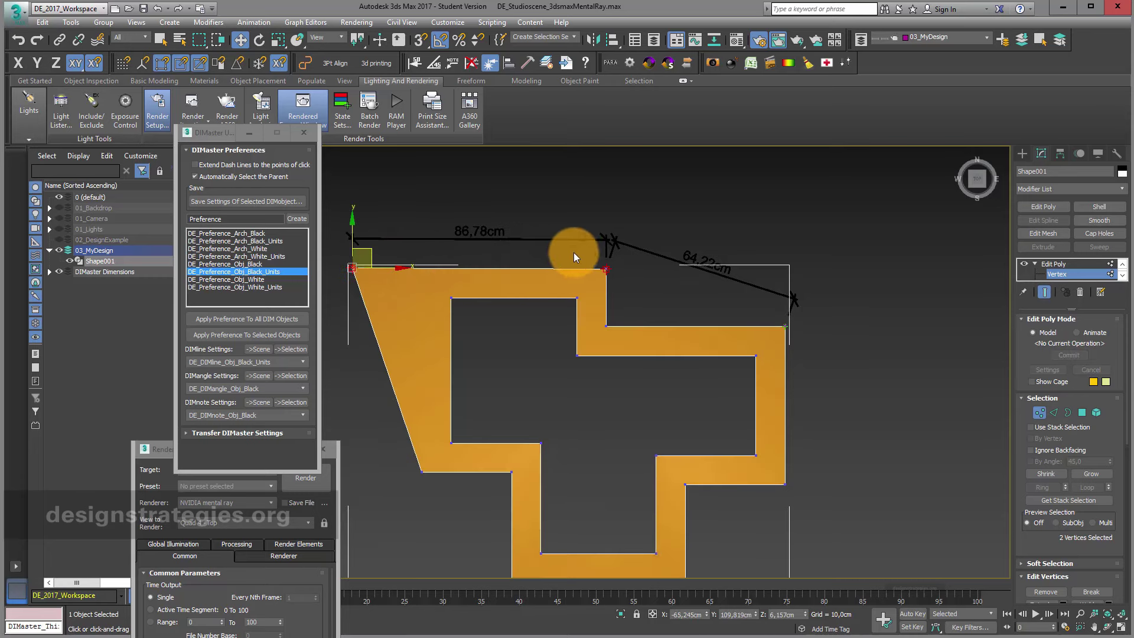
pyautogui.click(608, 269)
pyautogui.moveTo(615, 248)
pyautogui.mouseDown()
pyautogui.moveTo(628, 237)
pyautogui.moveTo(625, 208)
pyautogui.moveTo(596, 239)
pyautogui.moveTo(626, 263)
pyautogui.mouseUp()
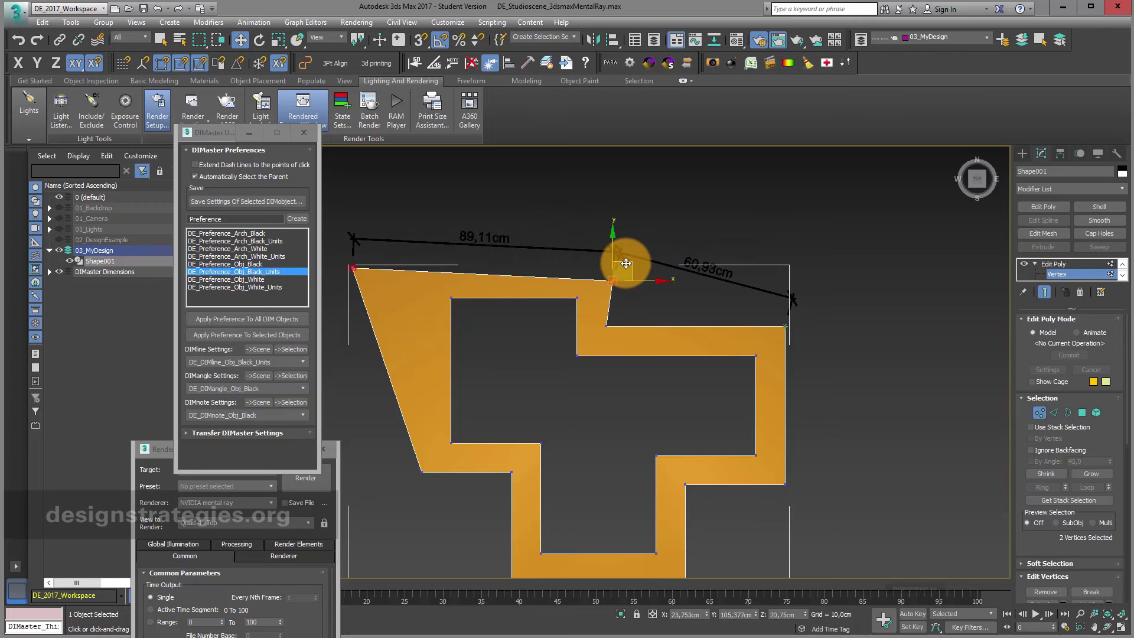
# - Switch the Top viewport to a Perspective view and enlarge it with the whole wall model in sight
pyautogui.click(1122, 629)
pyautogui.rightClick(826, 486)
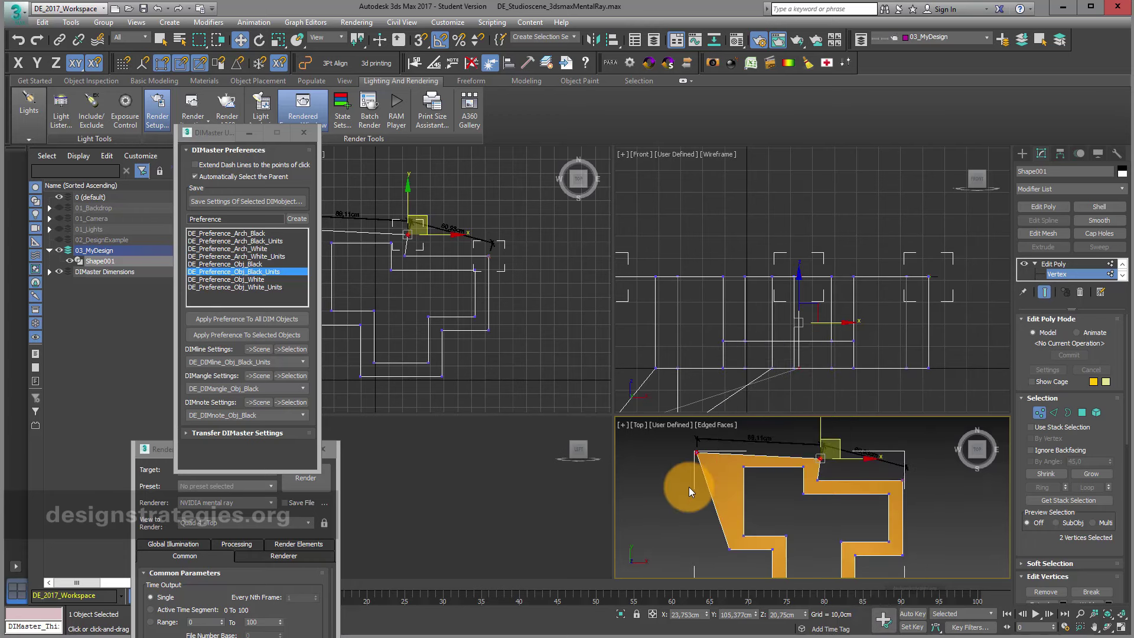
pyautogui.press('p')
pyautogui.scroll(-4, 751, 495)
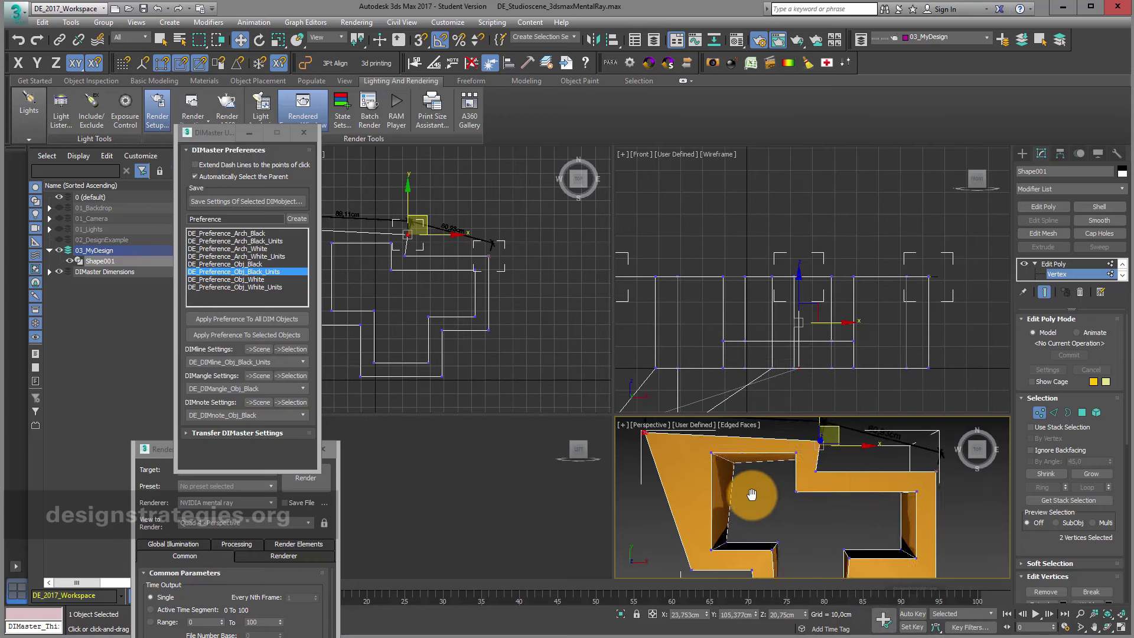
pyautogui.click(1119, 627)
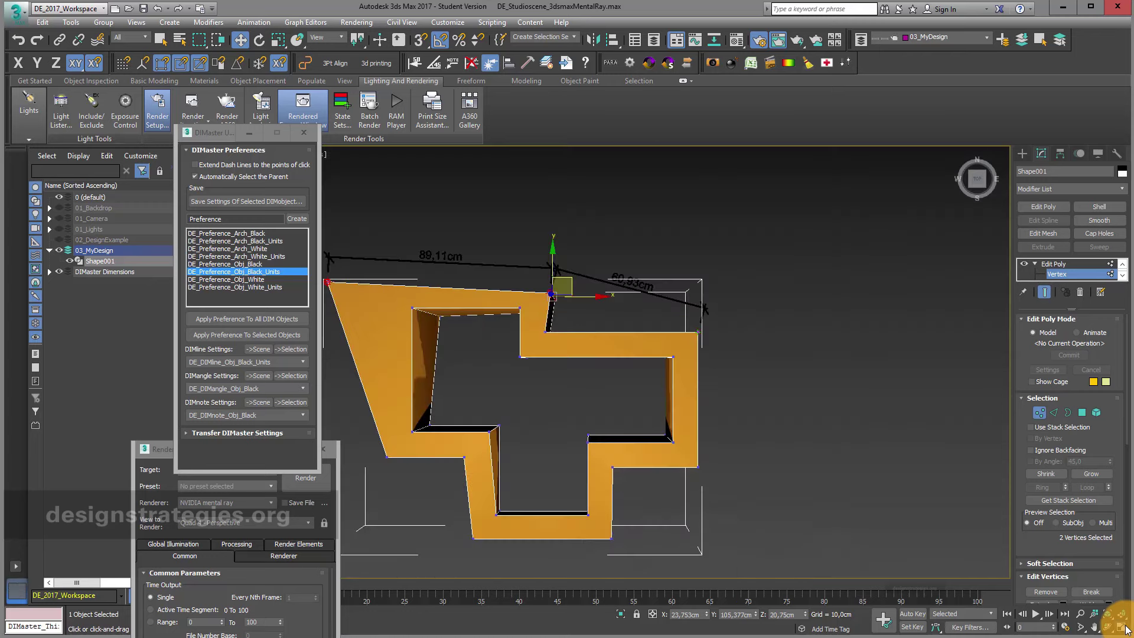
# - Orbit to an oblique view of the wall model and raise the top vertex of the notch corner
pyautogui.click(1108, 627)
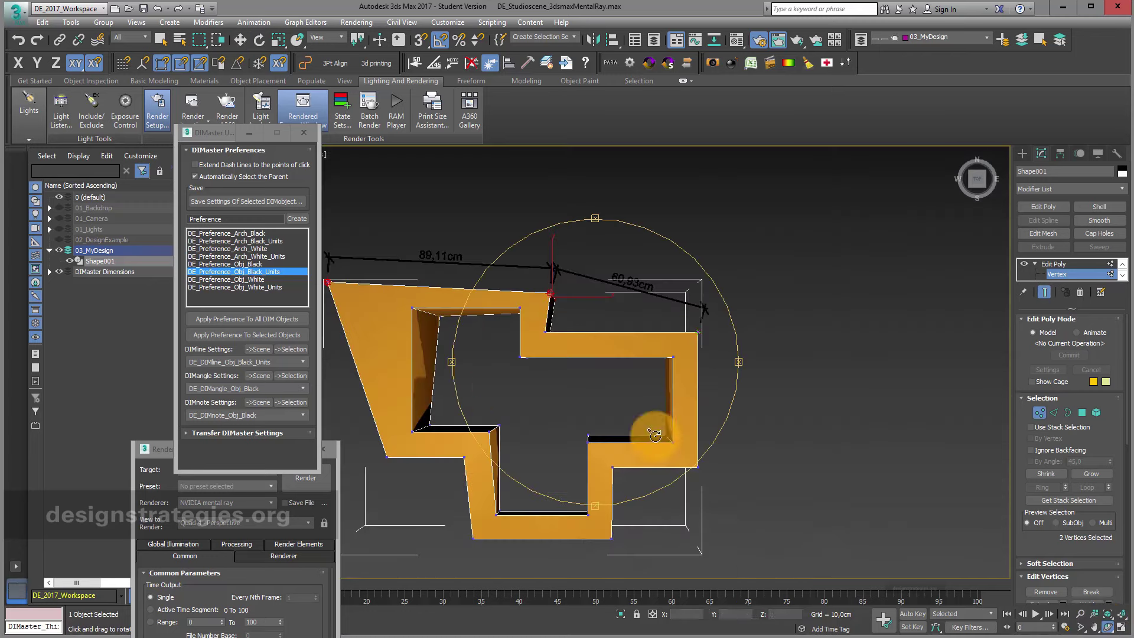
pyautogui.moveTo(546, 387); pyautogui.dragTo(572, 320)
pyautogui.click(242, 41)
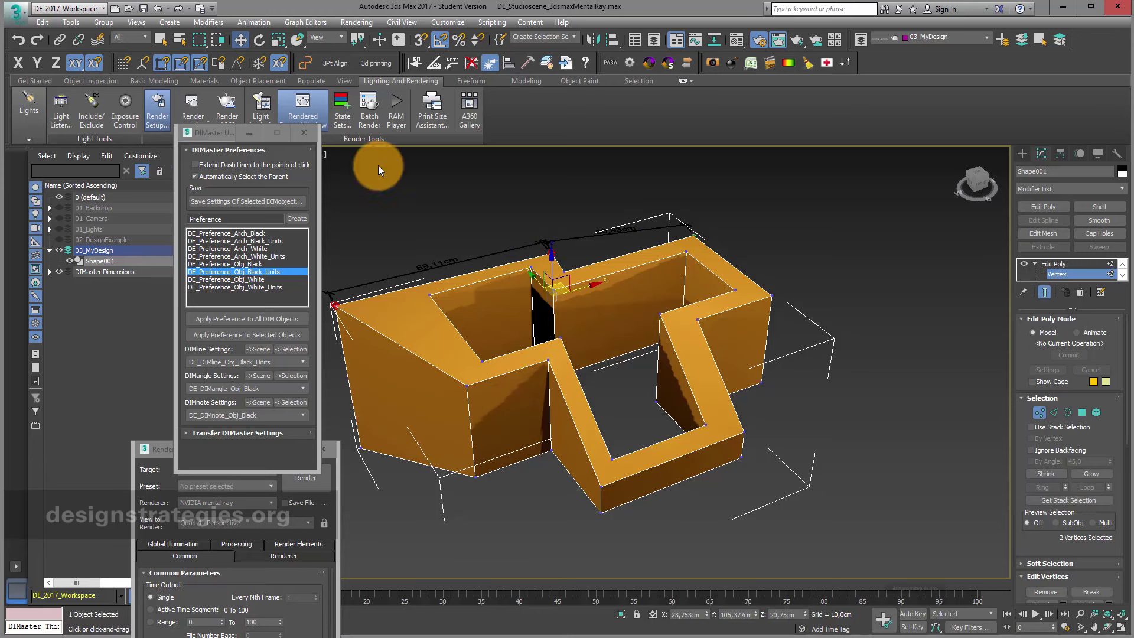
pyautogui.moveTo(549, 262); pyautogui.dragTo(597, 254)
# - Create a line dimension across the wall's top from the front-left outer corner to the right outer corner
pyautogui.click(416, 63)
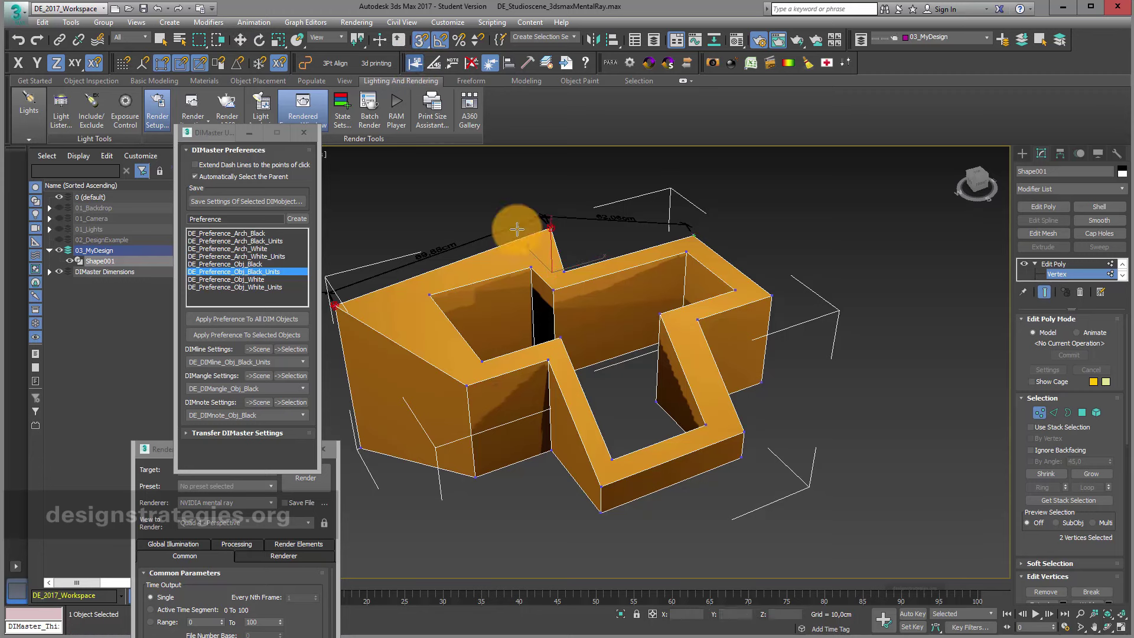
pyautogui.click(467, 383)
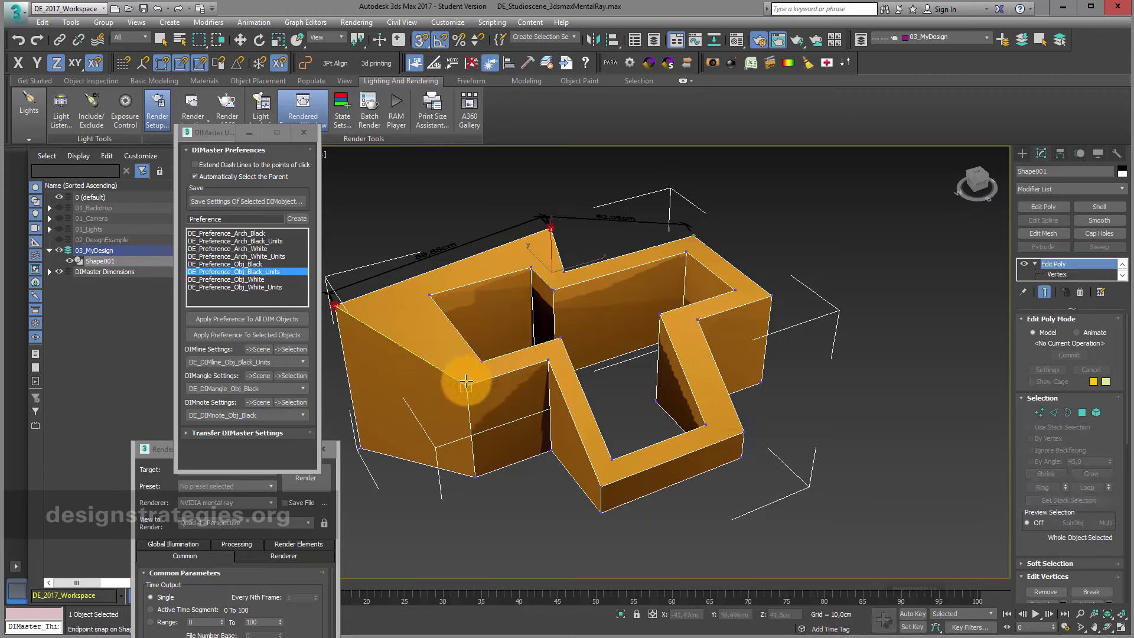
pyautogui.click(775, 290)
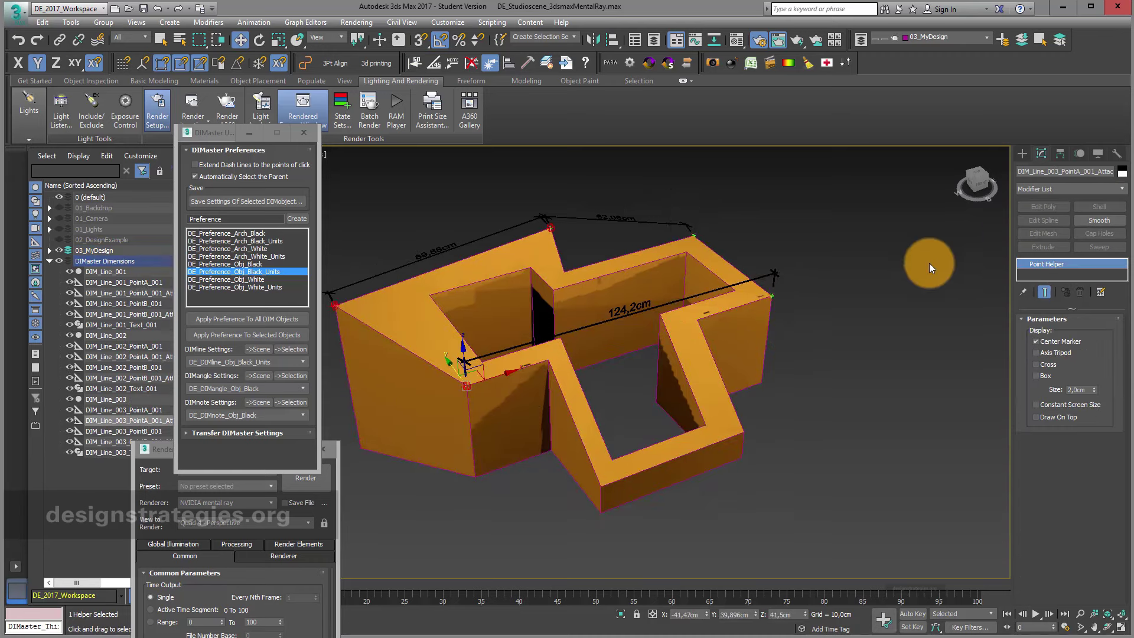
# - In Edit Poly vertex mode, raise the wall's top right outer corner vertex to about 49,48 cm in Z
pyautogui.click(721, 316)
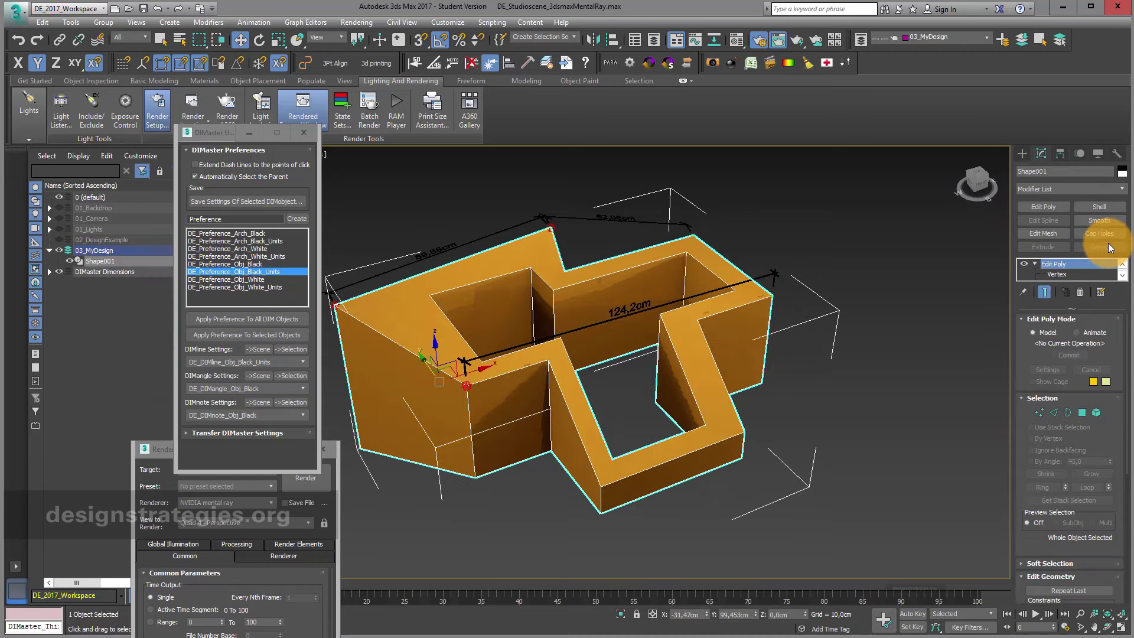
pyautogui.click(1056, 274)
pyautogui.press('F7')
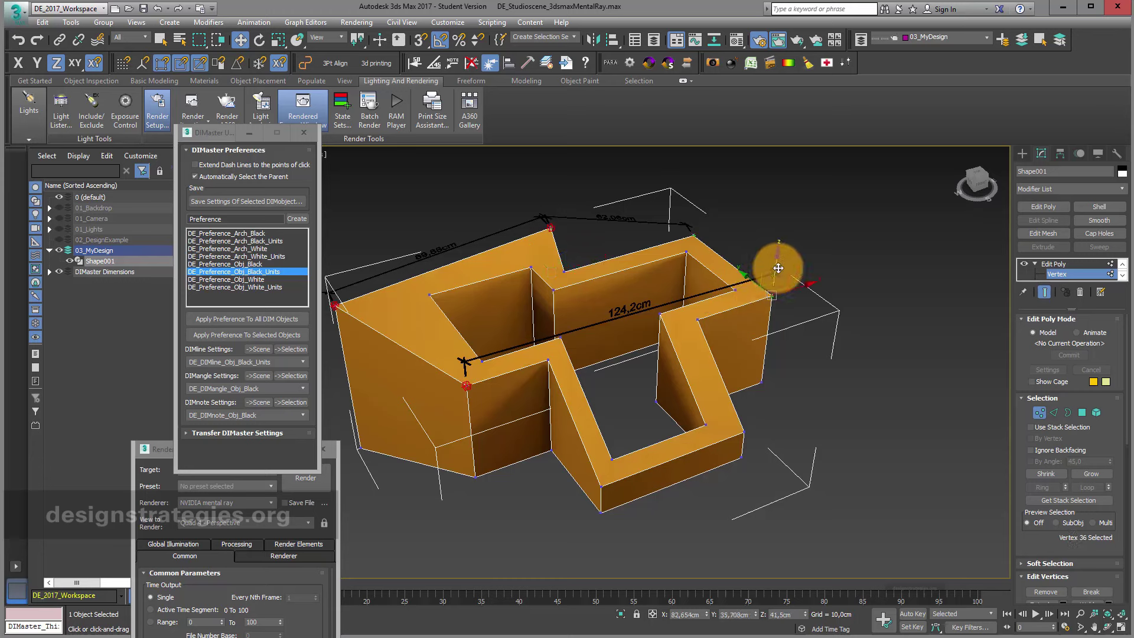
pyautogui.moveTo(779, 269)
pyautogui.mouseDown()
pyautogui.moveTo(767, 363)
pyautogui.moveTo(774, 293)
pyautogui.moveTo(759, 233)
pyautogui.moveTo(768, 253)
pyautogui.mouseUp()
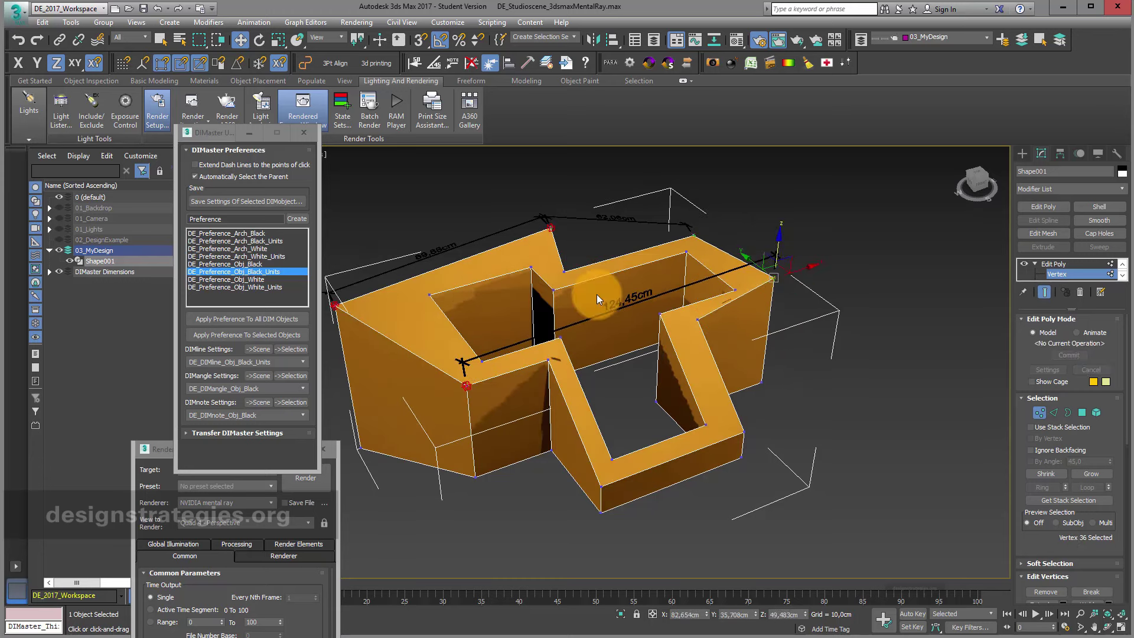
# - Leave vertex editing of the wall and select the line dimension running across the wall's top
pyautogui.moveTo(597, 296); pyautogui.dragTo(647, 293, button='middle')
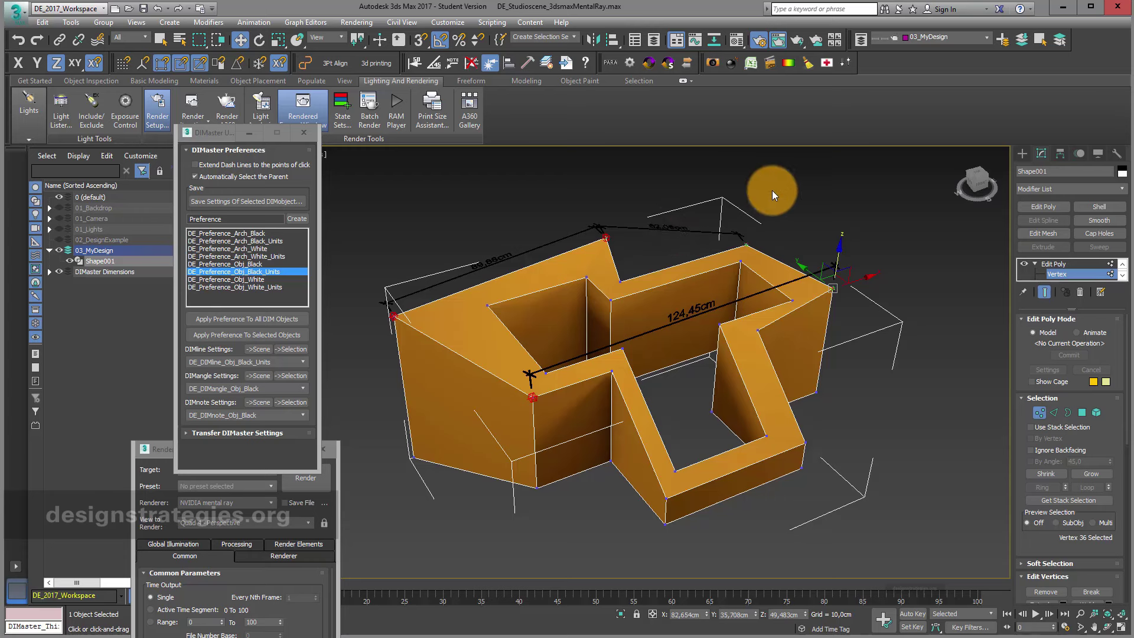
pyautogui.press('1')
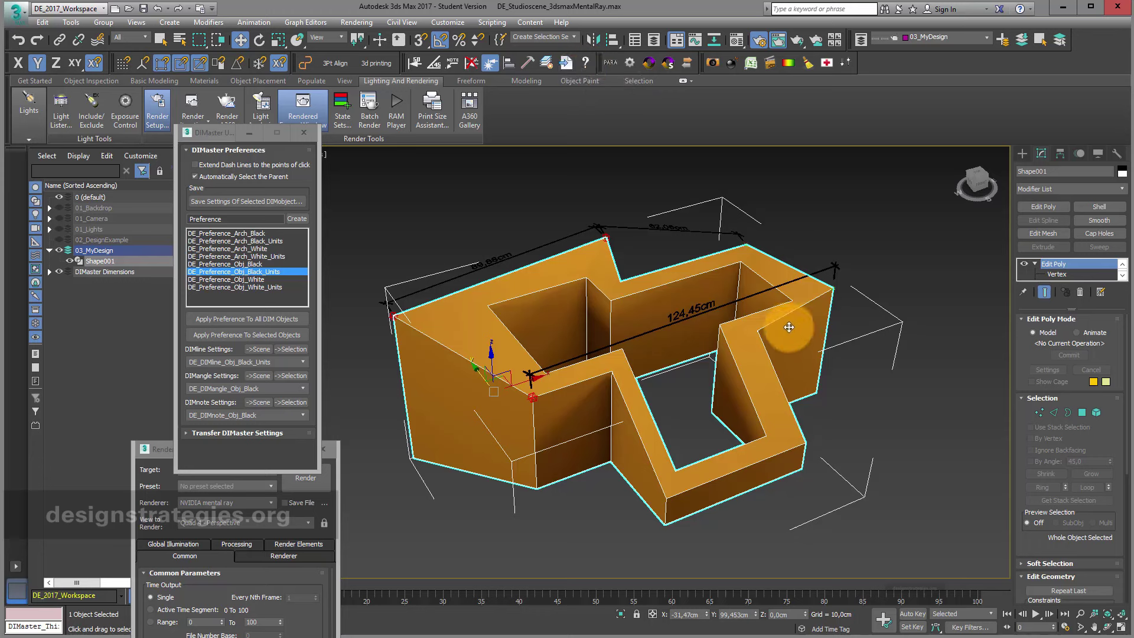
pyautogui.click(718, 307)
pyautogui.moveTo(1109, 403); pyautogui.dragTo(1093, 436)
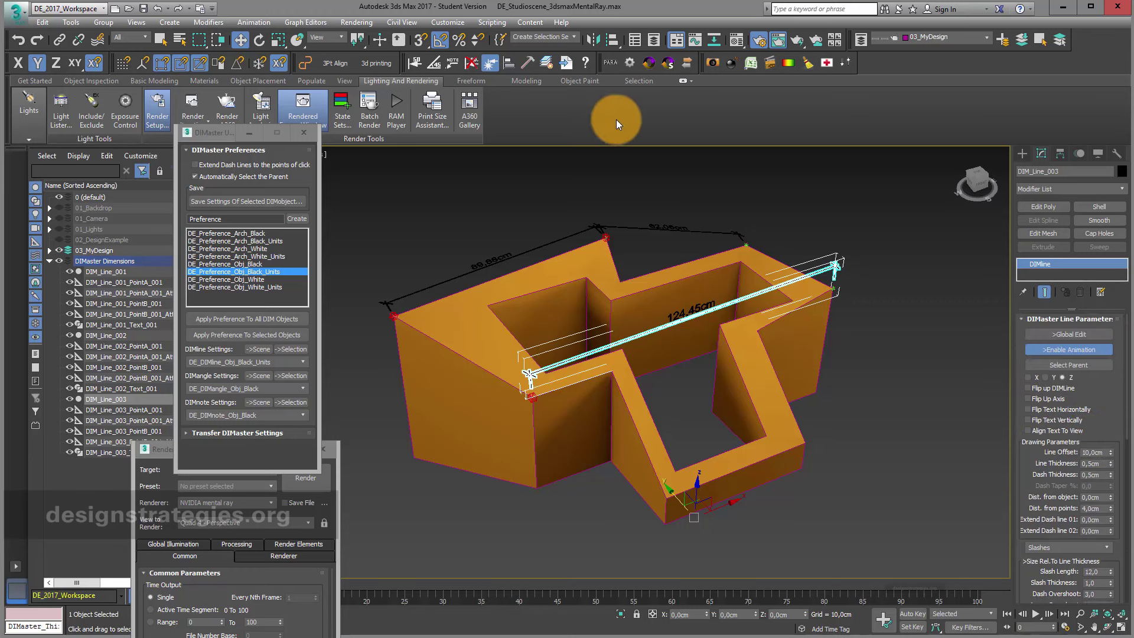
# - Open the DIMaster help file and allow it to open despite the security warning
pyautogui.click(587, 61)
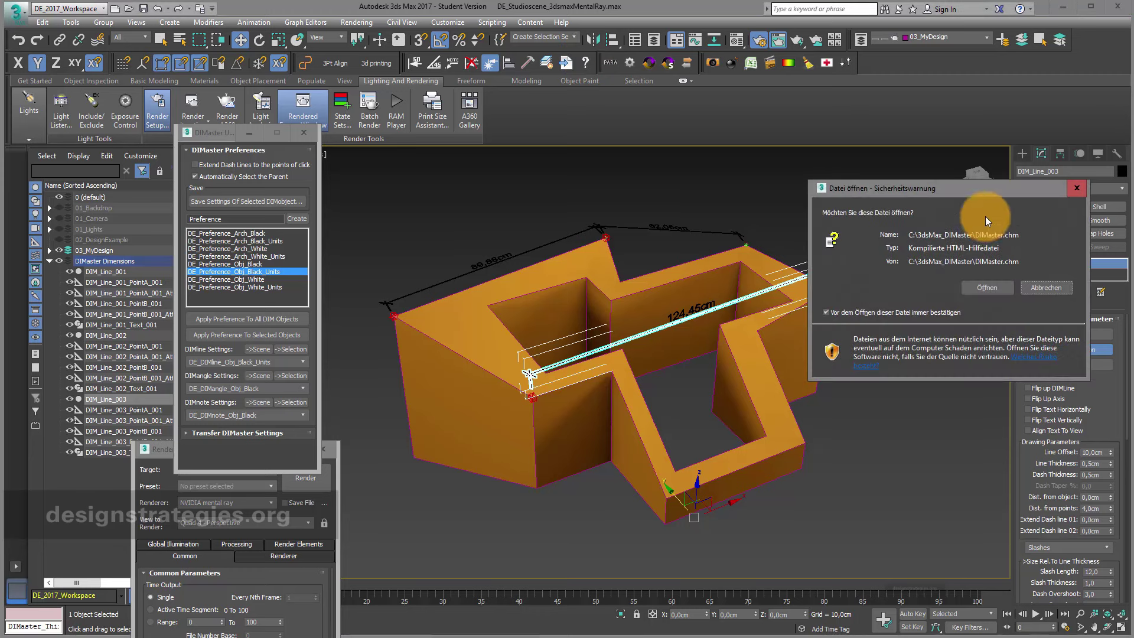
pyautogui.moveTo(973, 186); pyautogui.dragTo(824, 173)
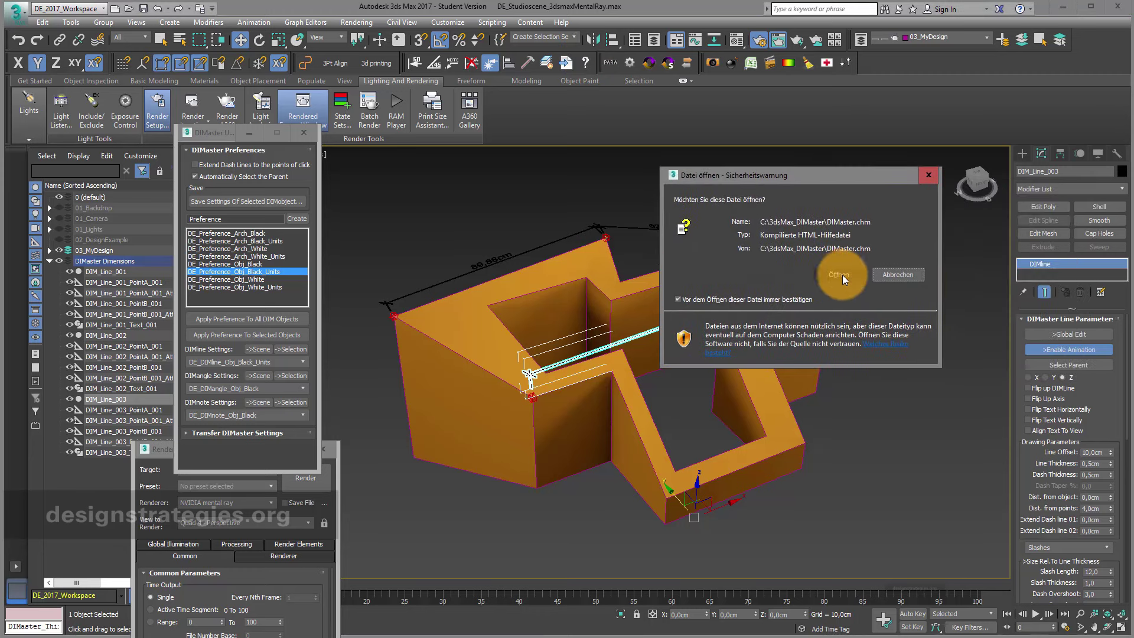
pyautogui.click(842, 274)
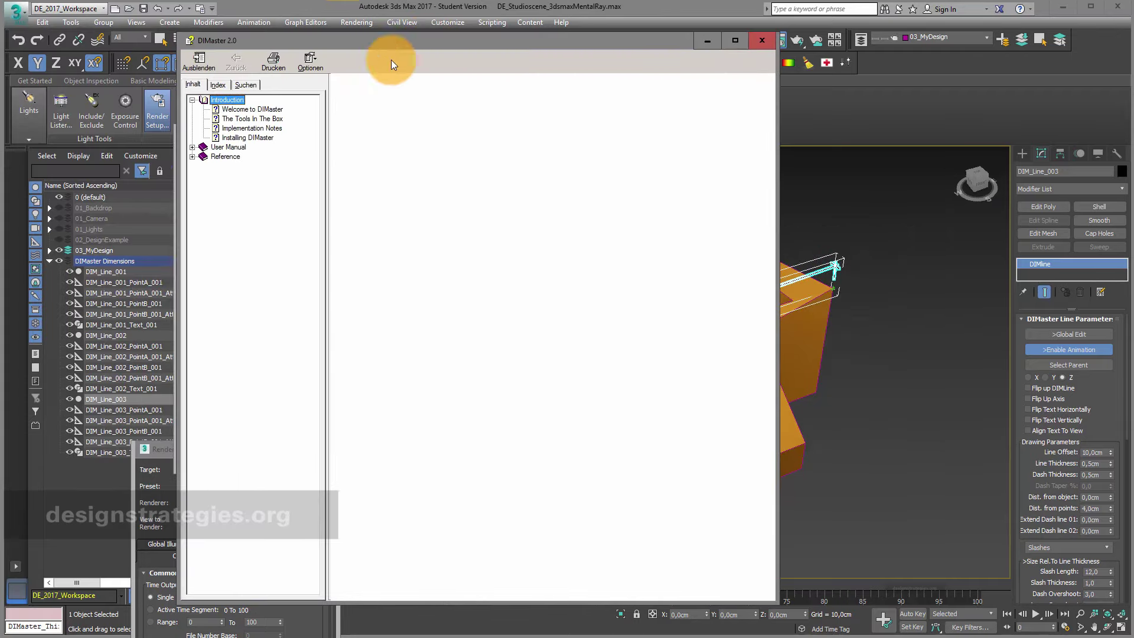
# - Check the Introduction topics Welcome to DIMaster, The Tools In The Box and Implementation Notes, and close the help window
pyautogui.click(263, 110)
pyautogui.click(268, 120)
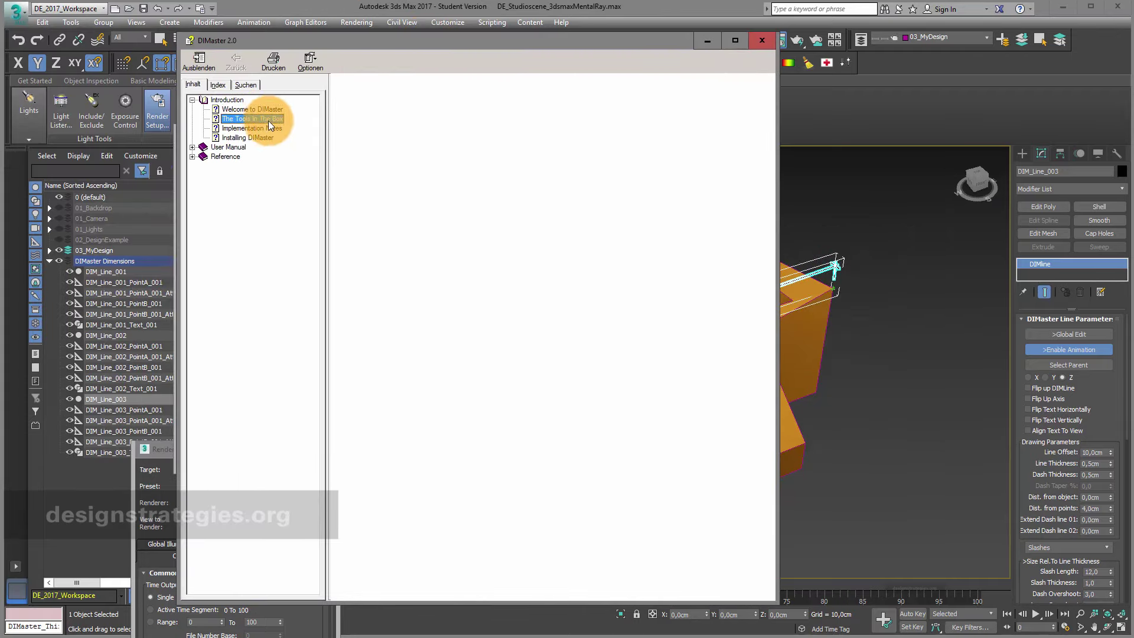
pyautogui.click(269, 132)
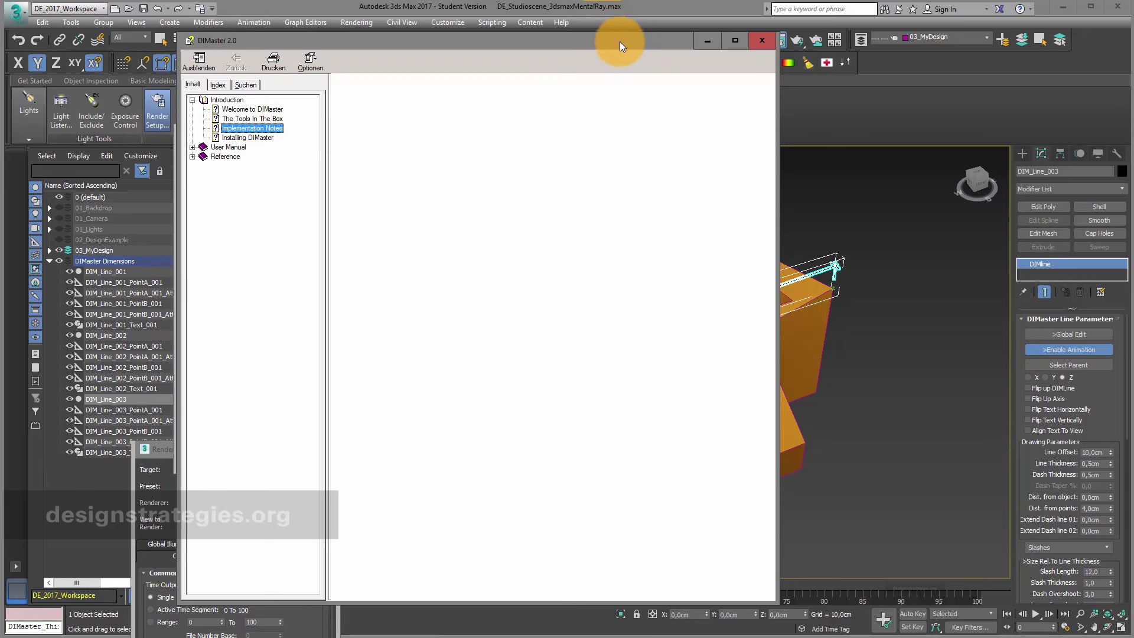
pyautogui.moveTo(619, 41); pyautogui.dragTo(625, 73)
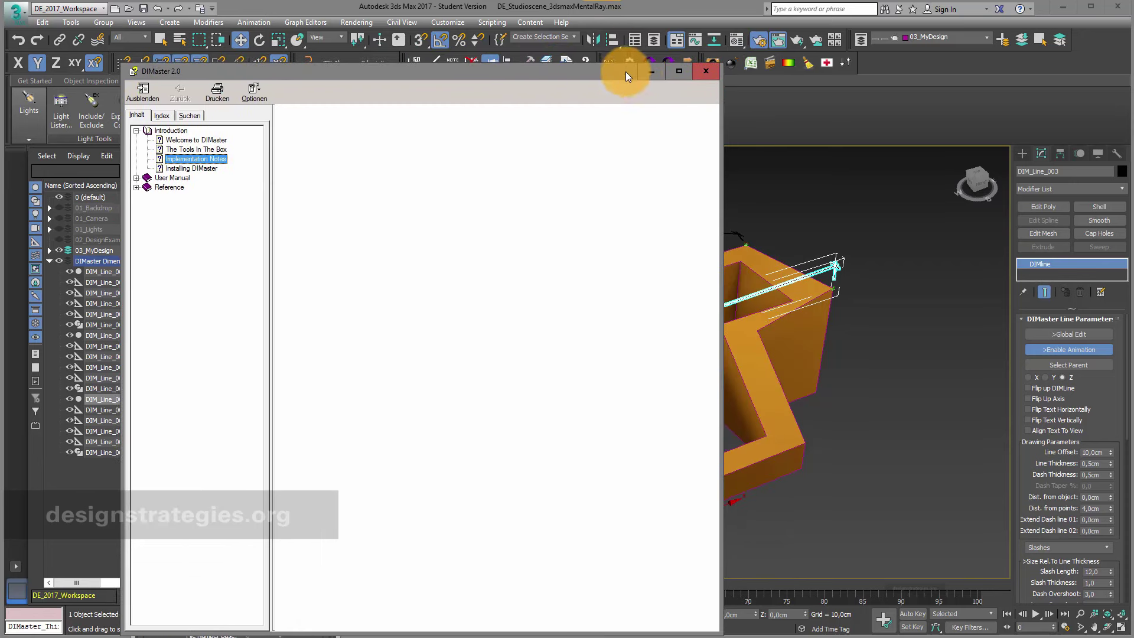
pyautogui.click(705, 72)
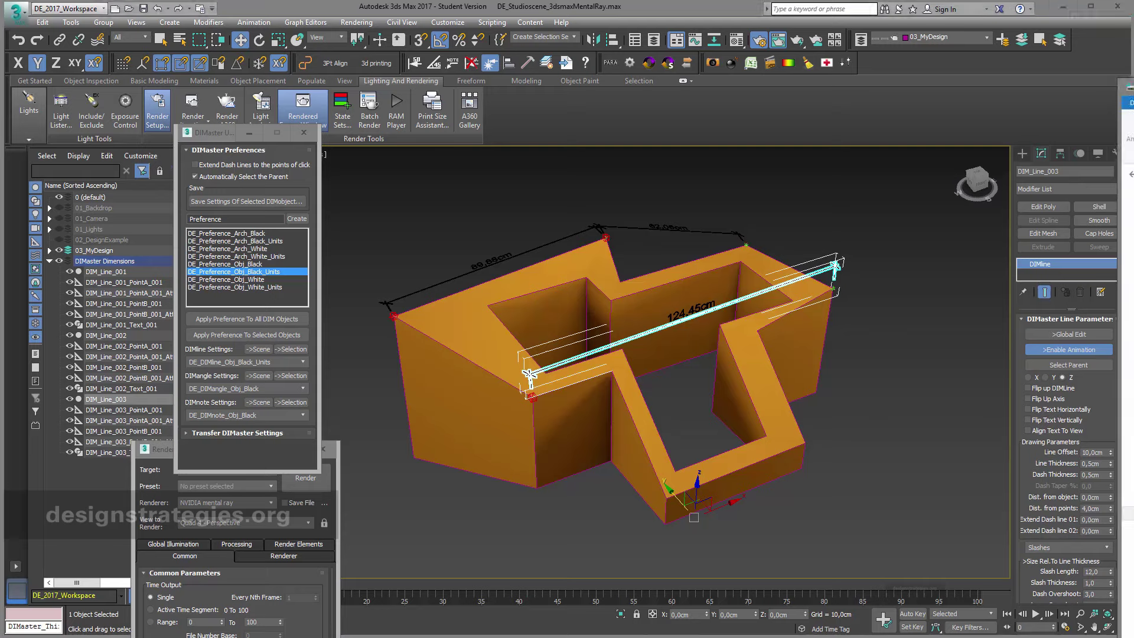
# - Switch to File Explorer and open the properties of the DIMaster help file in C:\3dsMax_DIMaster
pyautogui.moveTo(1133, 59); pyautogui.dragTo(330, 47)
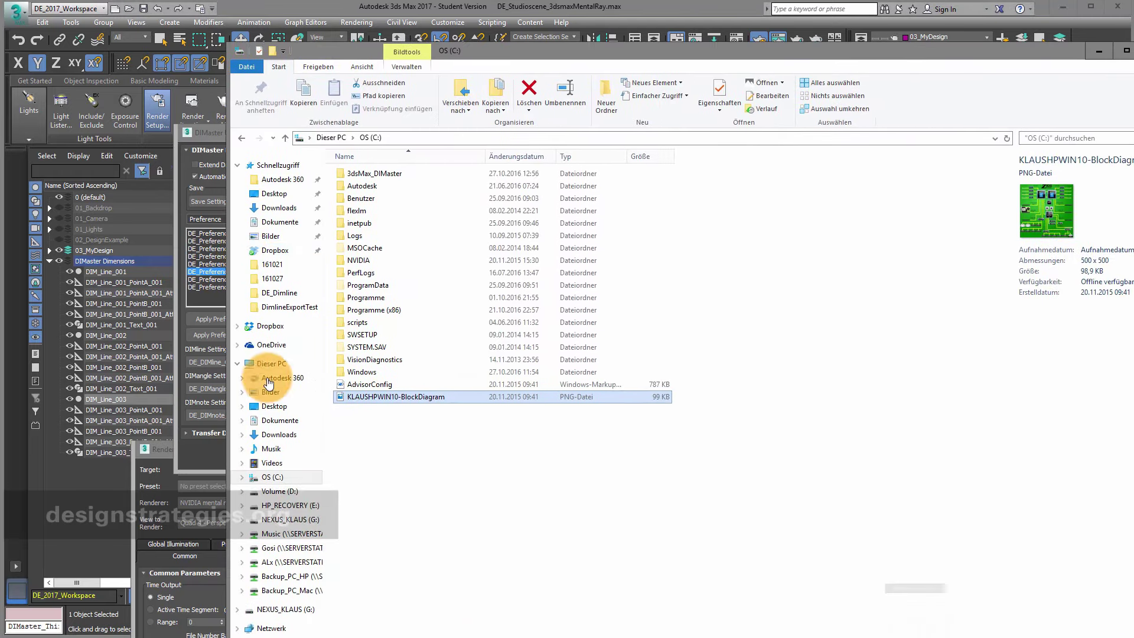
pyautogui.doubleClick(370, 174)
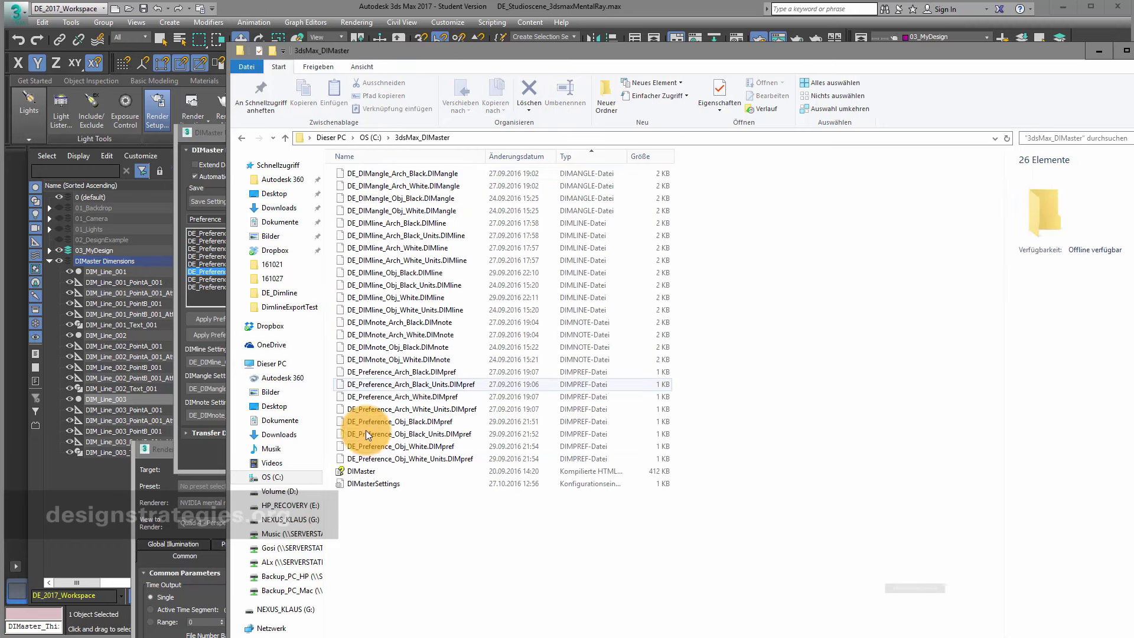
pyautogui.click(370, 474)
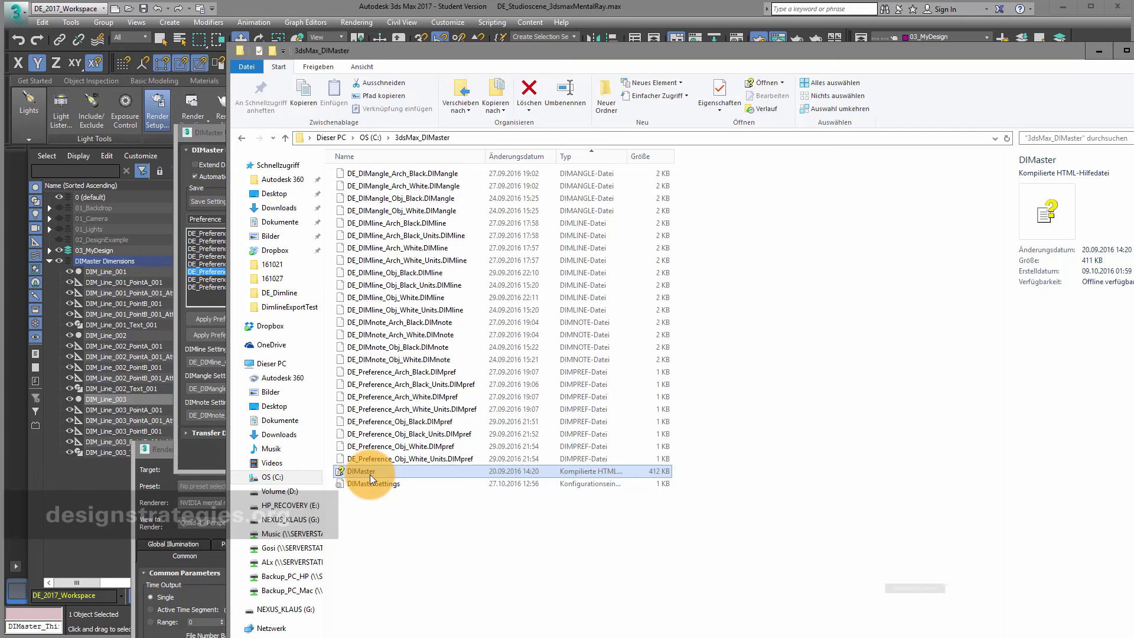
pyautogui.rightClick(370, 474)
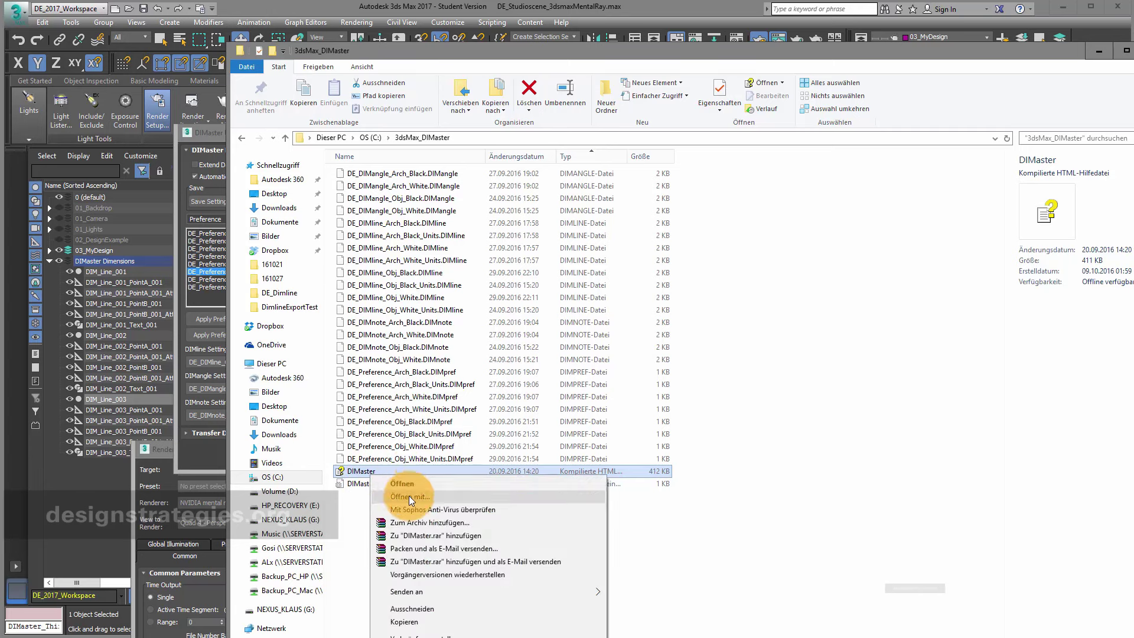
pyautogui.click(407, 636)
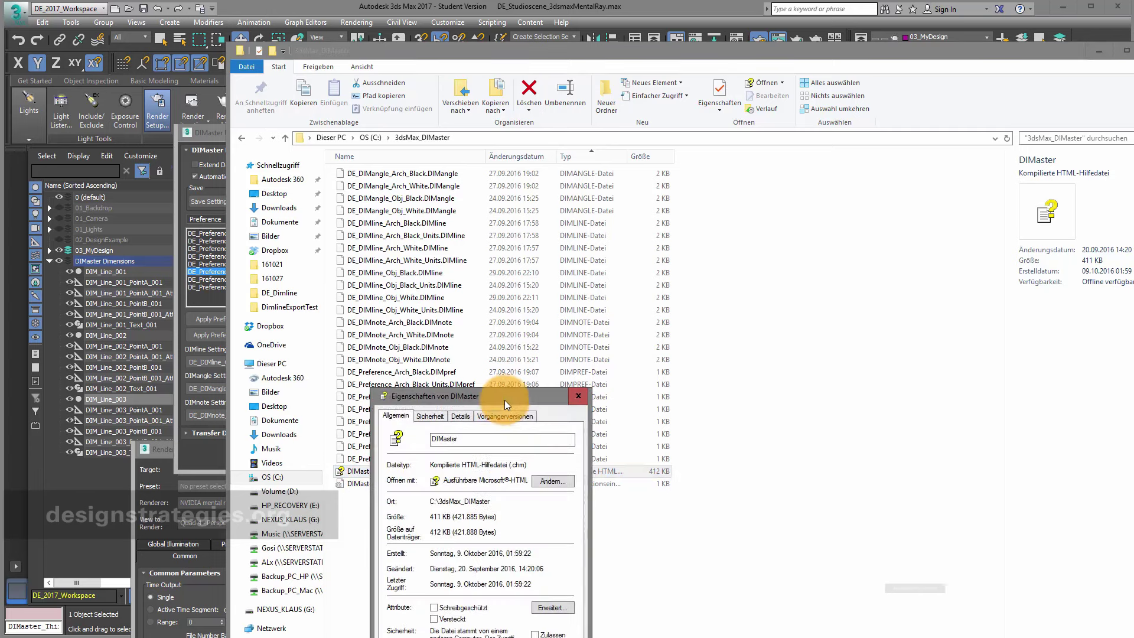
pyautogui.moveTo(507, 398); pyautogui.dragTo(500, 185)
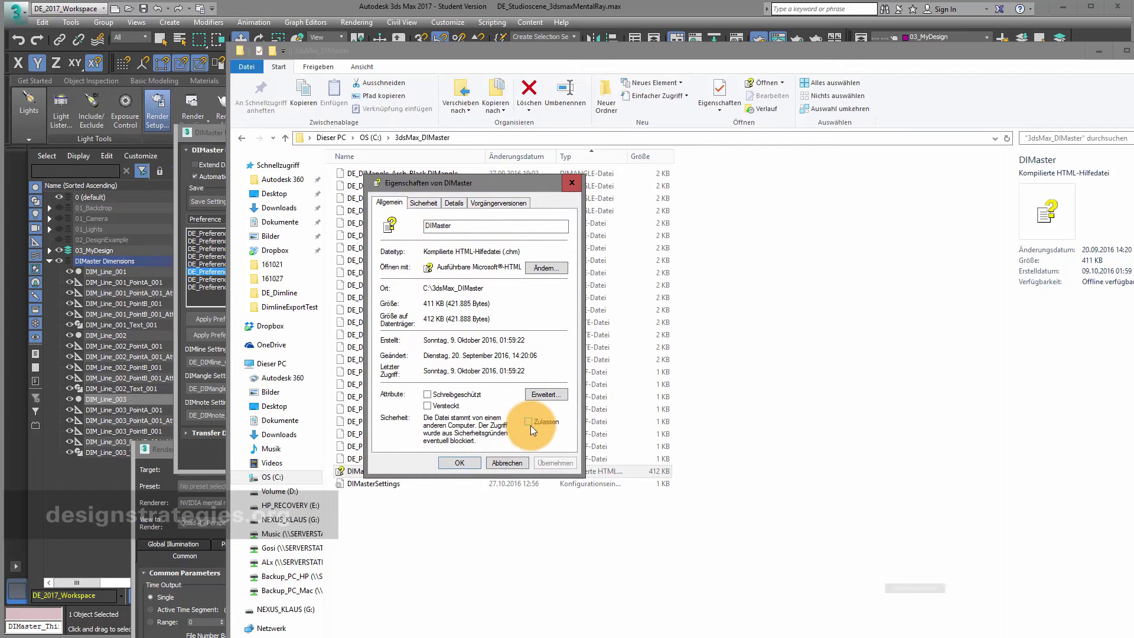
# - Unblock the DIMaster help file with the Zulassen option, apply the change and return to 3ds Max
pyautogui.click(529, 422)
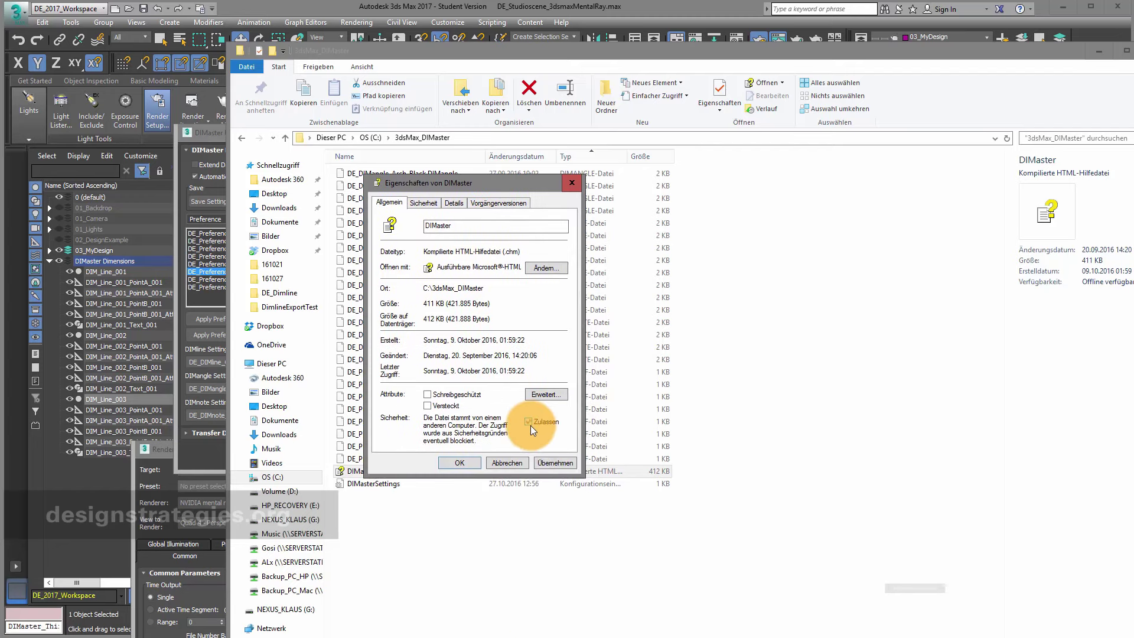
pyautogui.click(555, 463)
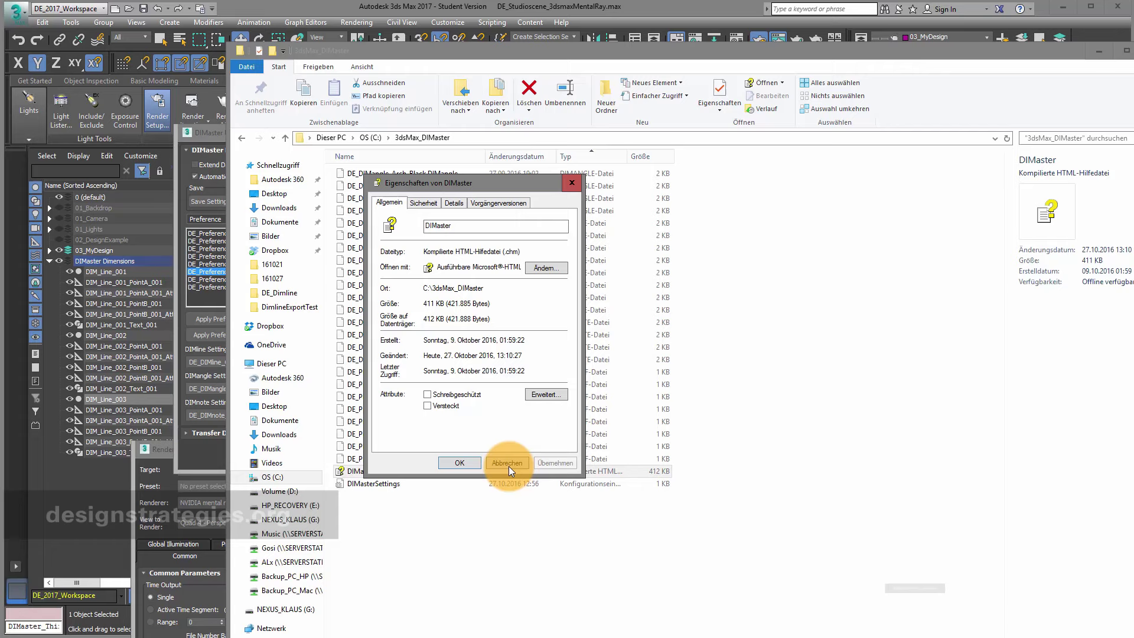
pyautogui.click(456, 463)
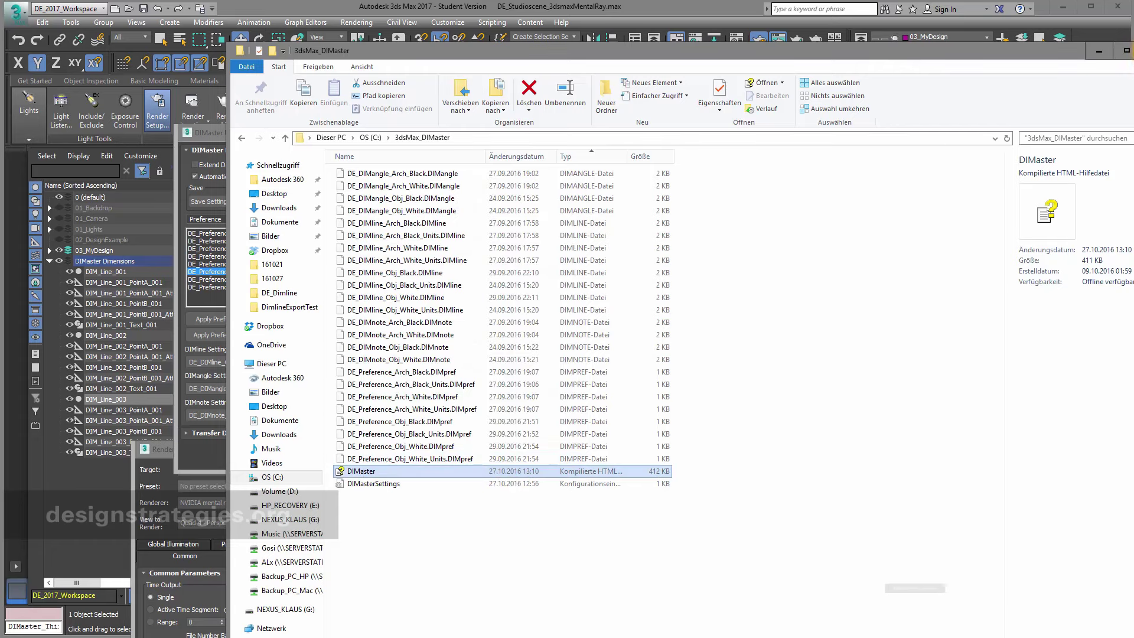
pyautogui.click(1133, 50)
# - Reopen the DIMaster help and look through the Introduction topics, including The Tools In The Box and Implementation Notes
pyautogui.click(587, 62)
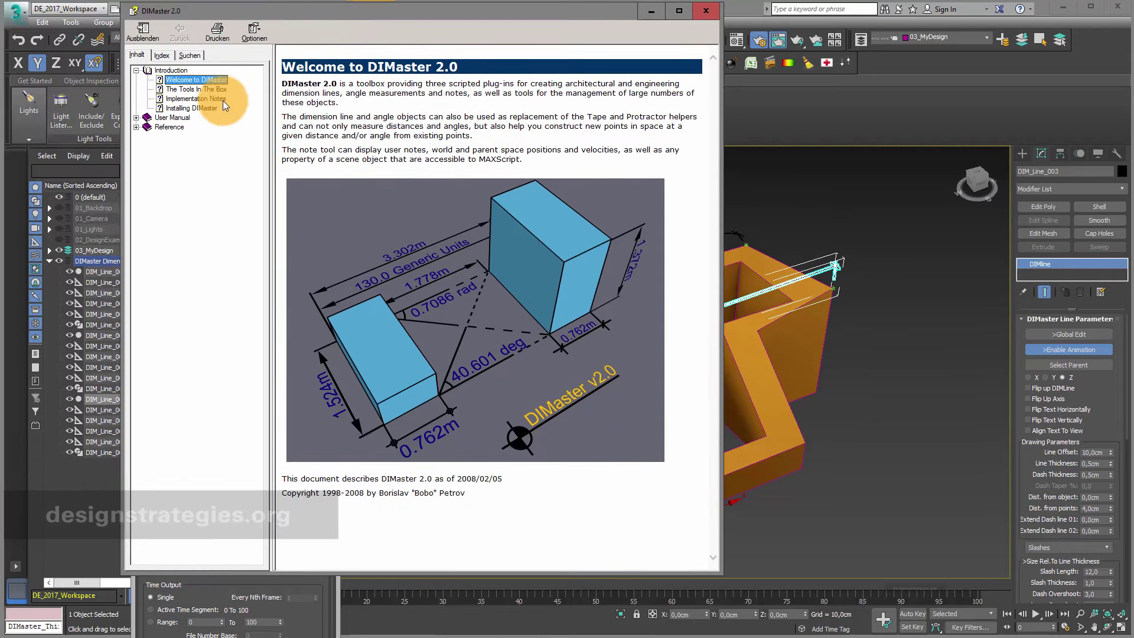
pyautogui.click(160, 118)
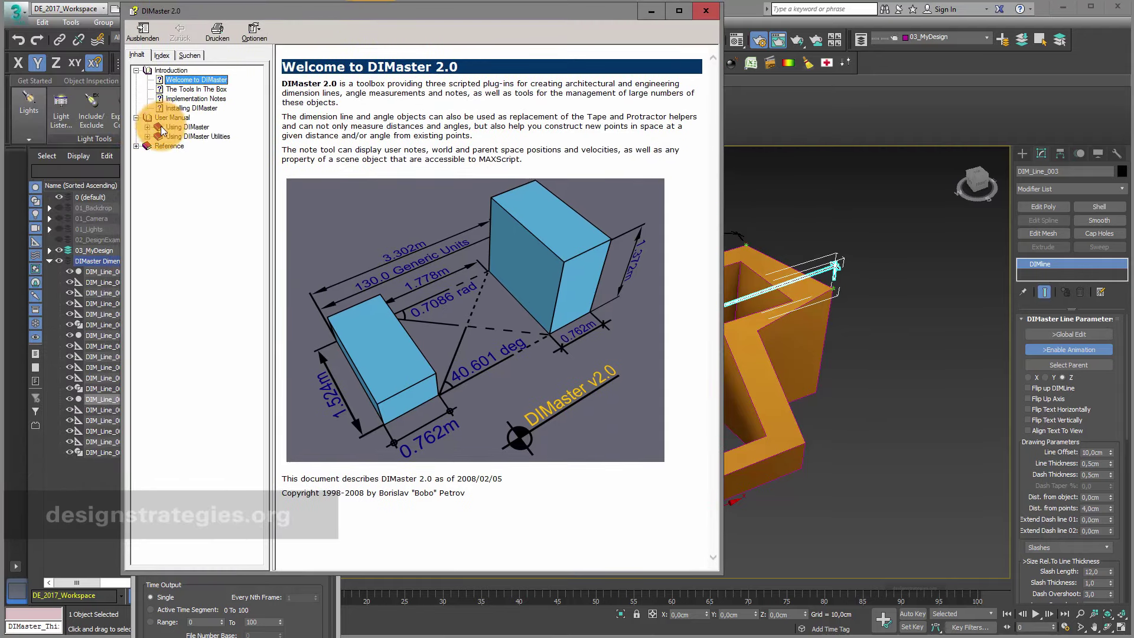
pyautogui.click(187, 89)
pyautogui.click(193, 99)
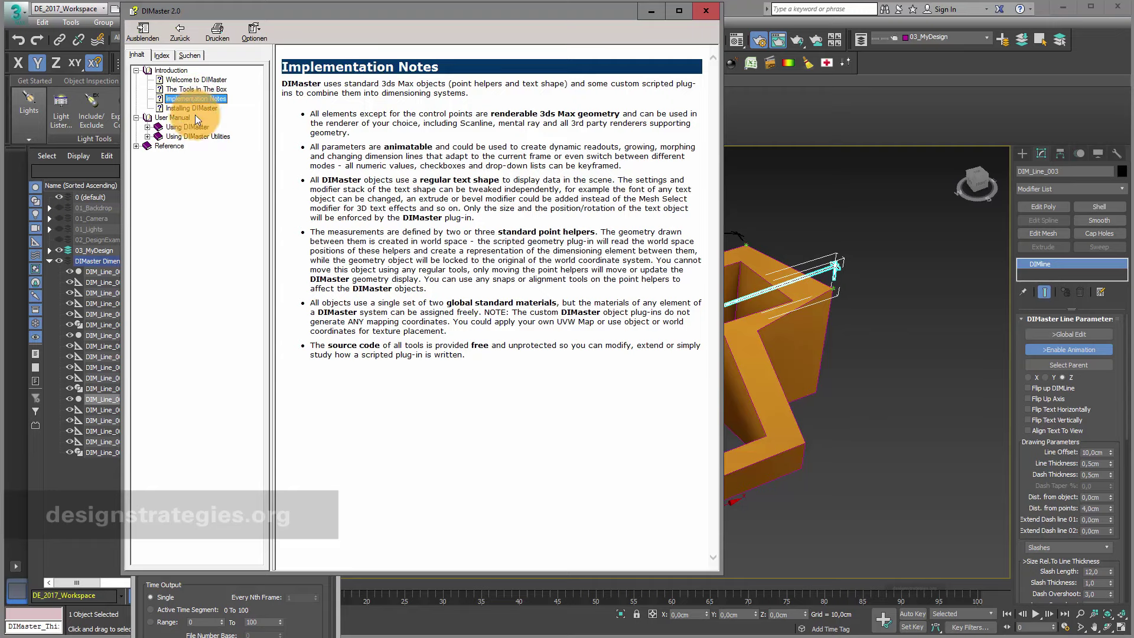
pyautogui.click(197, 109)
pyautogui.click(200, 90)
pyautogui.click(205, 99)
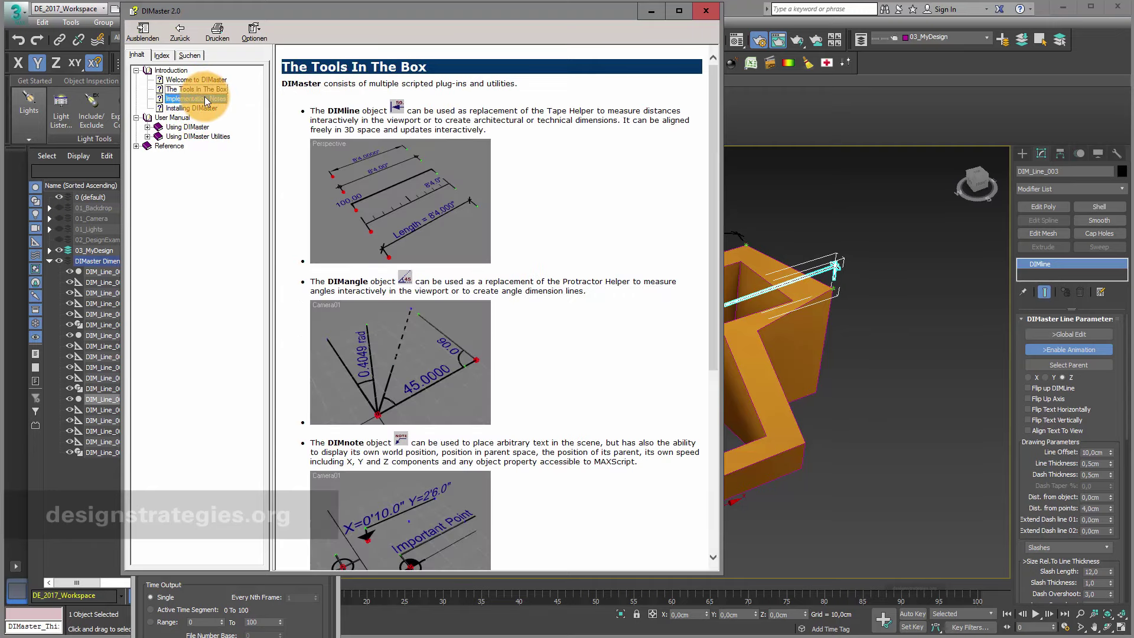
# - Browse the help's Reference topics from DIMline User Interface to Transfer DIMaster Settings, and close the help
pyautogui.moveTo(348, 12); pyautogui.dragTo(490, 82)
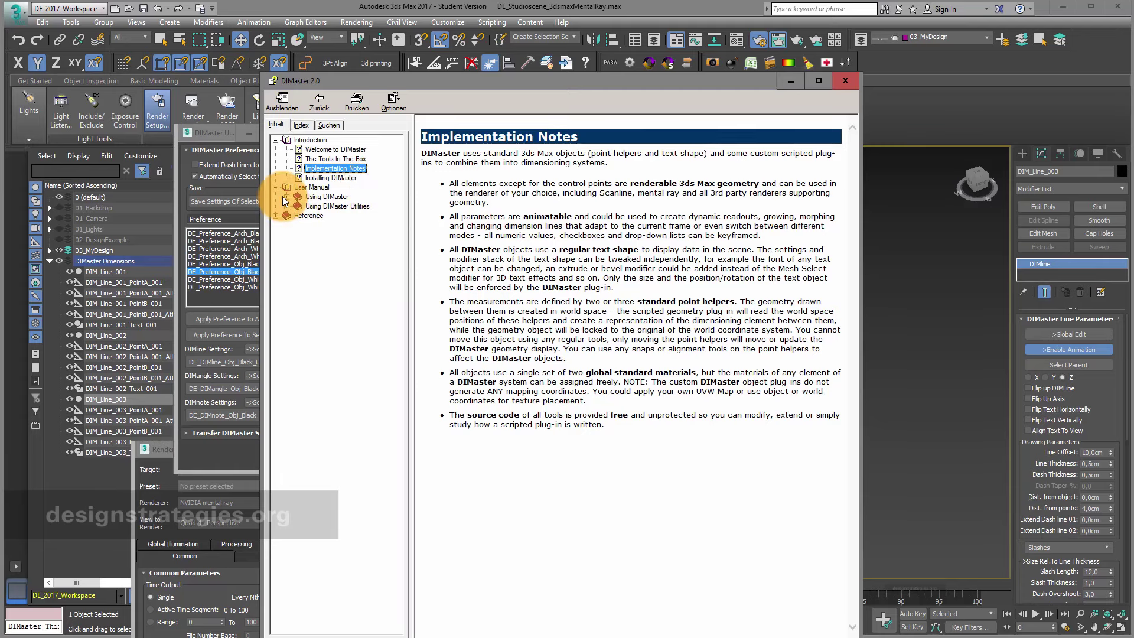
pyautogui.click(275, 216)
pyautogui.click(320, 225)
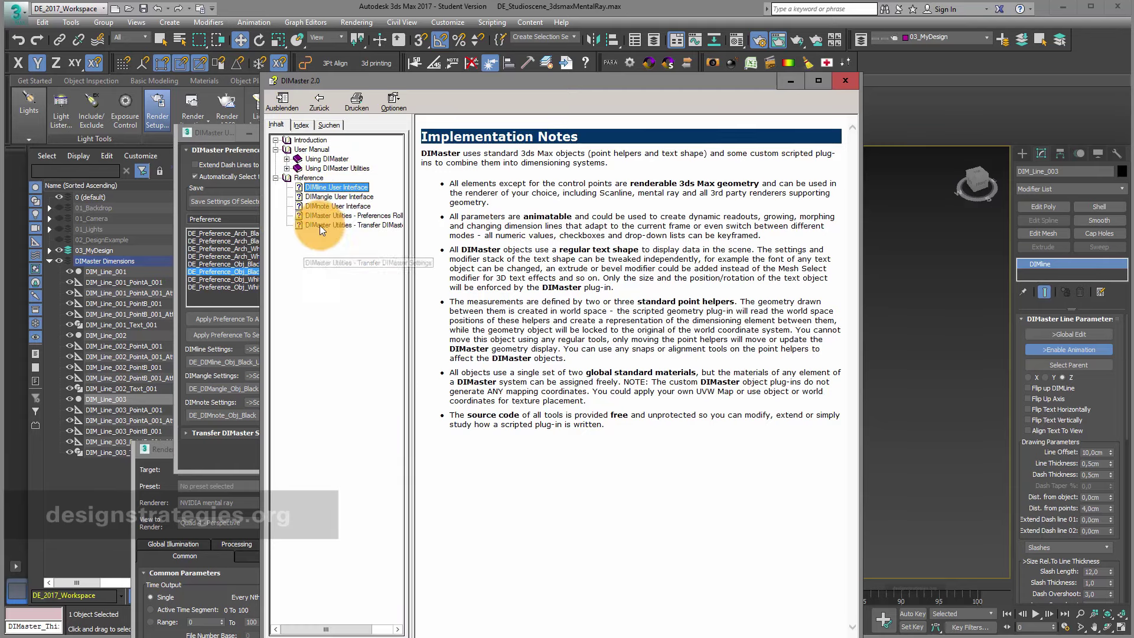
pyautogui.click(351, 197)
pyautogui.click(360, 207)
pyautogui.click(362, 215)
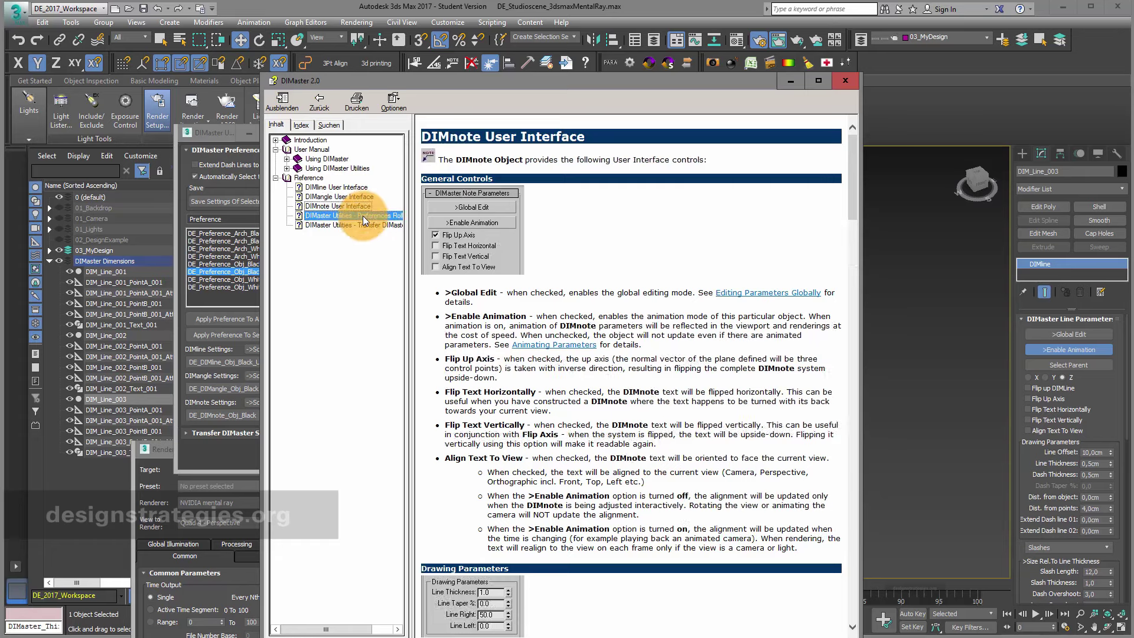
pyautogui.click(365, 227)
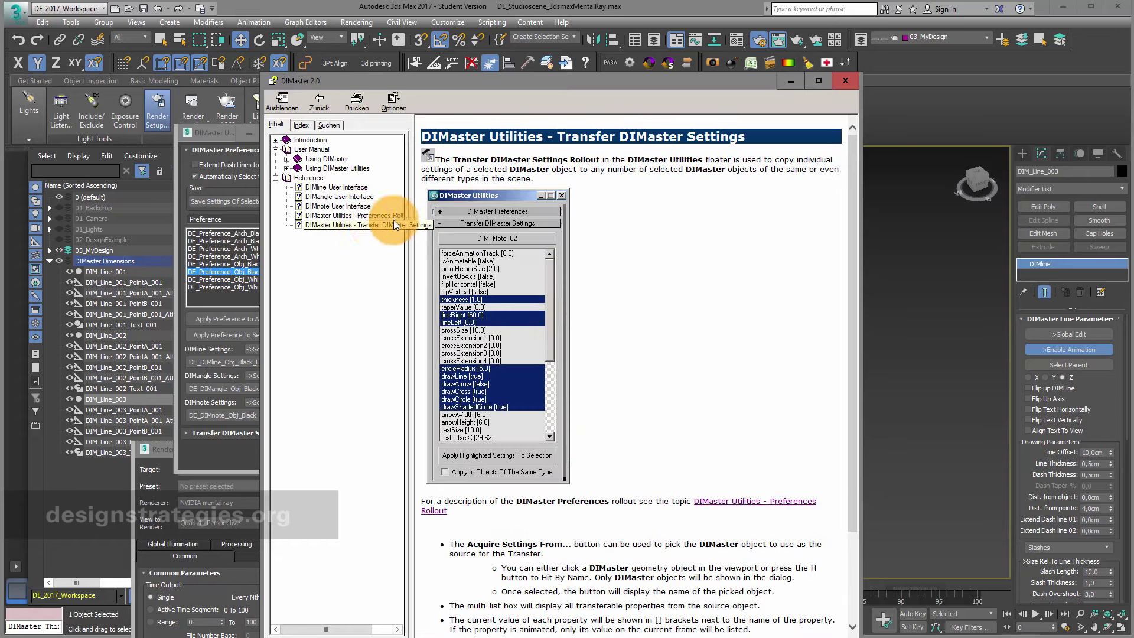
pyautogui.click(838, 77)
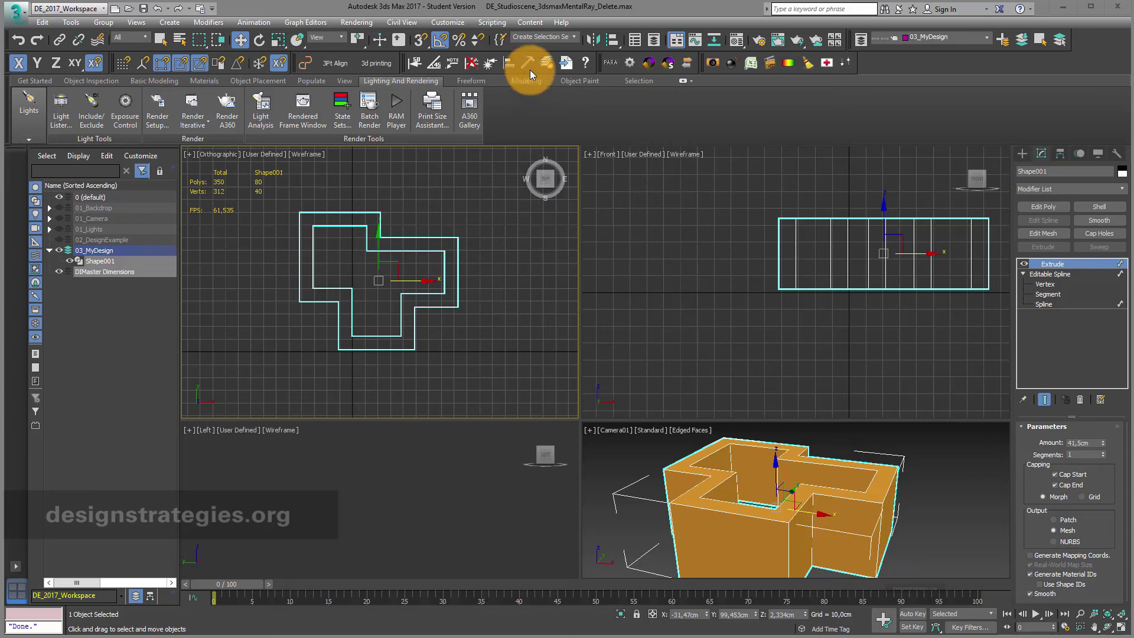
# - Section the selected wall shape with the Slice Tool, removing the top along Z at a height of 30 cm
pyautogui.middleClick(463, 261)
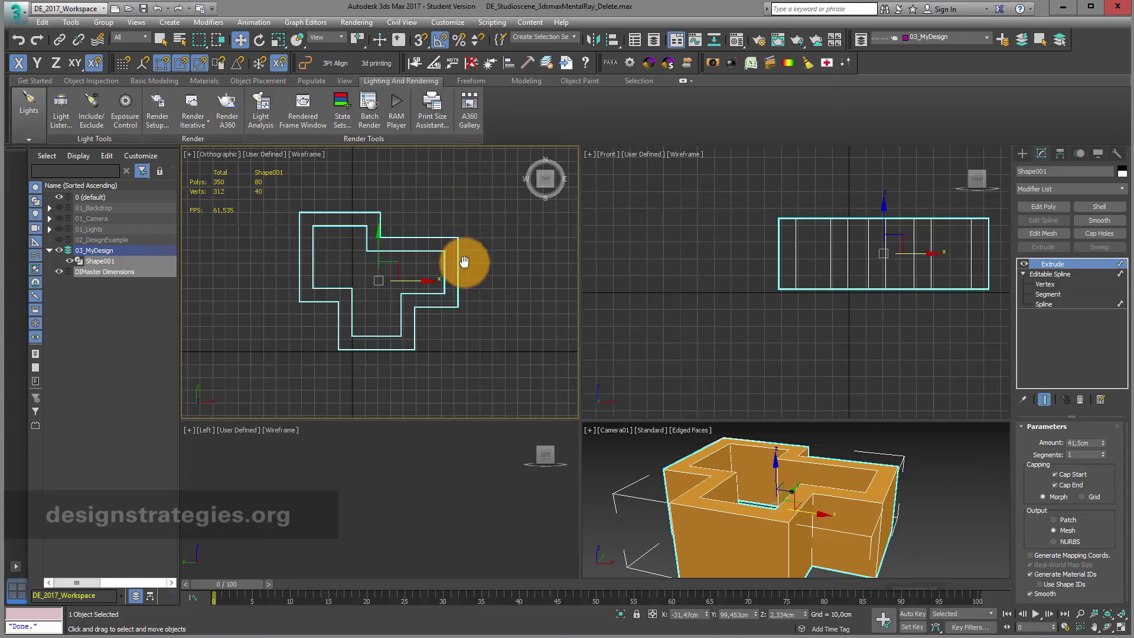
pyautogui.scroll(2, 463, 261)
pyautogui.moveTo(464, 261); pyautogui.dragTo(491, 263, button='middle')
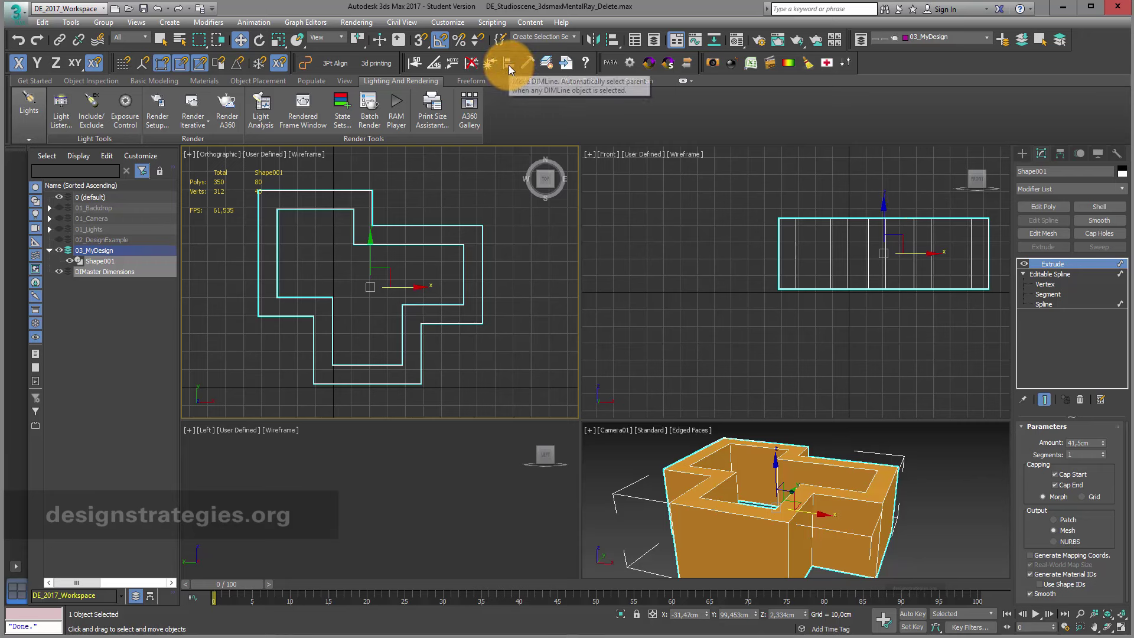
pyautogui.click(545, 65)
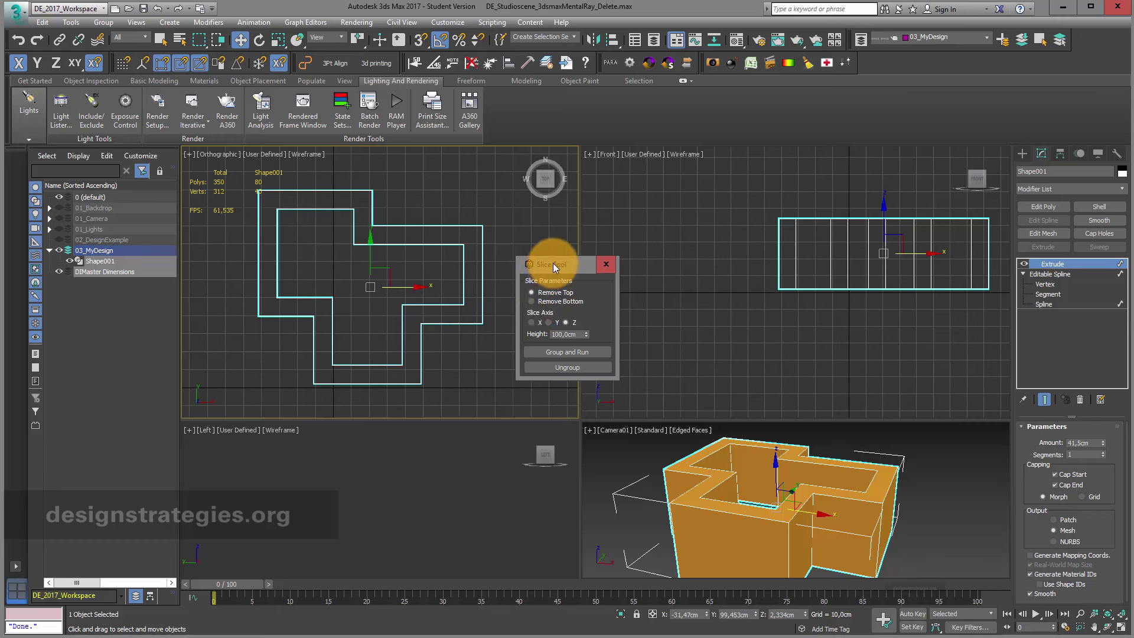
pyautogui.moveTo(554, 266); pyautogui.dragTo(542, 258)
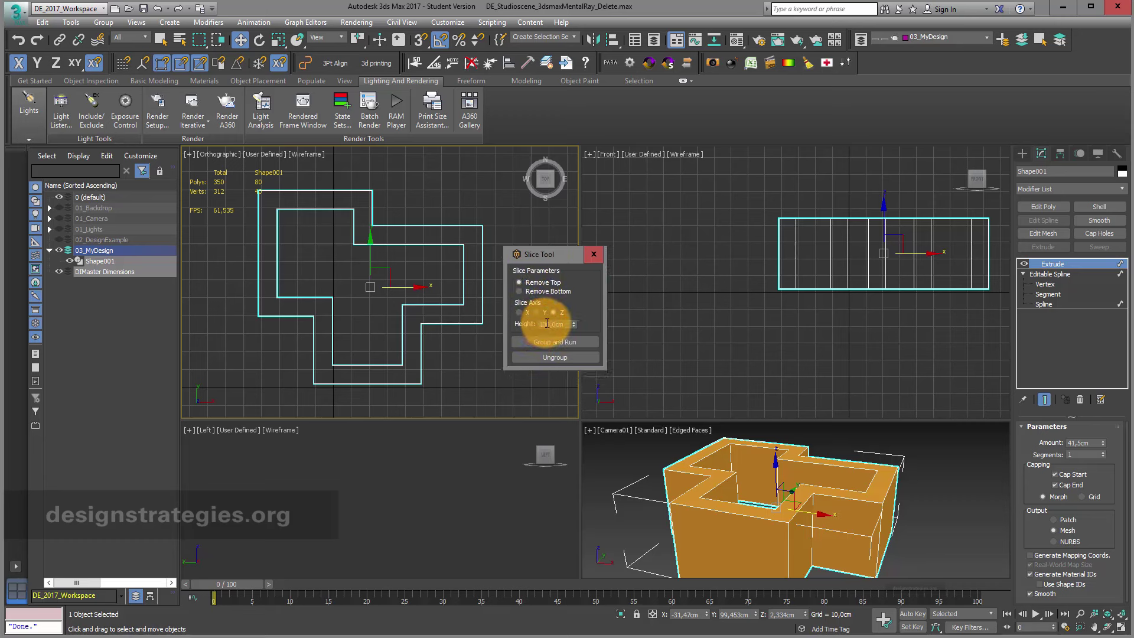
pyautogui.moveTo(538, 324); pyautogui.dragTo(530, 326)
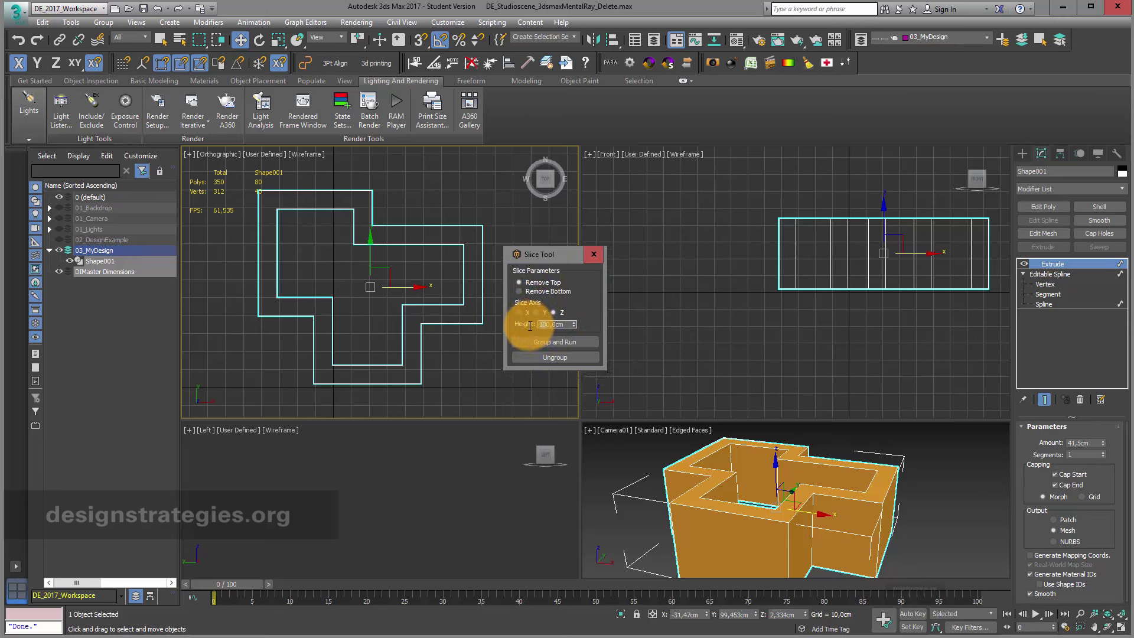
pyautogui.write('30')
pyautogui.click(564, 346)
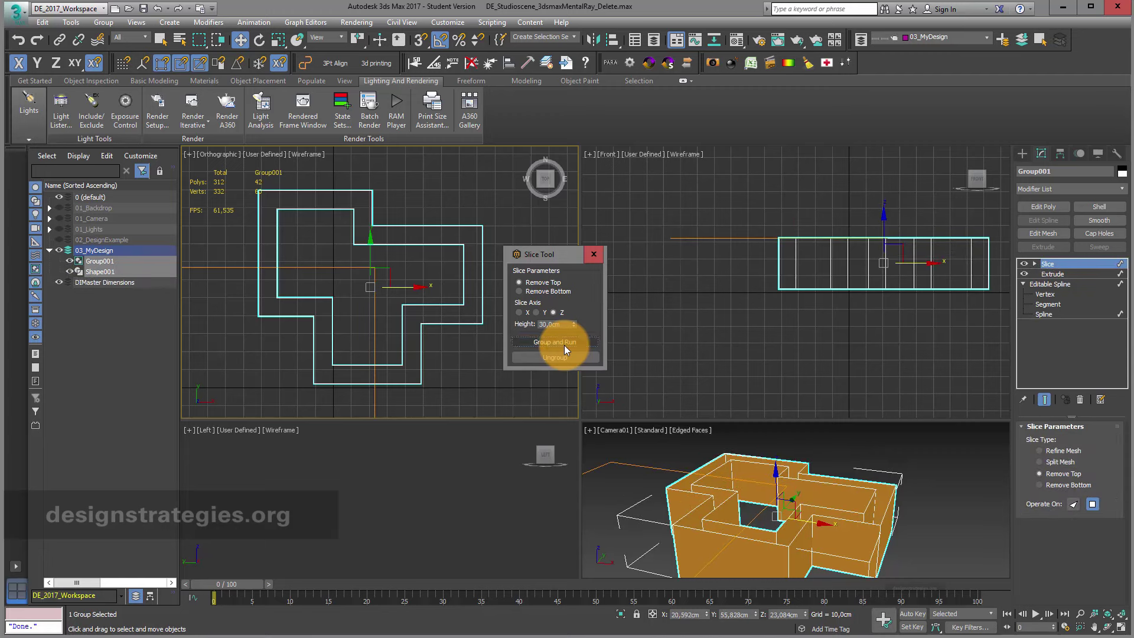
# - Lower the Slice modifier's slice plane along the vertical axis to a Z position of about 25.3 cm
pyautogui.click(1035, 264)
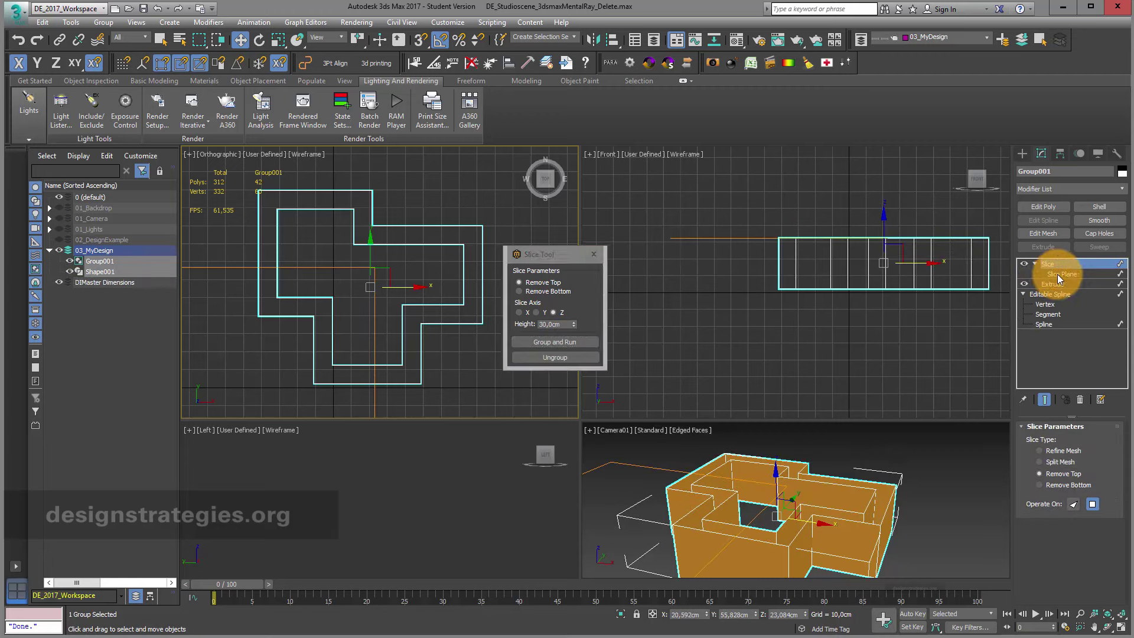
pyautogui.click(1057, 274)
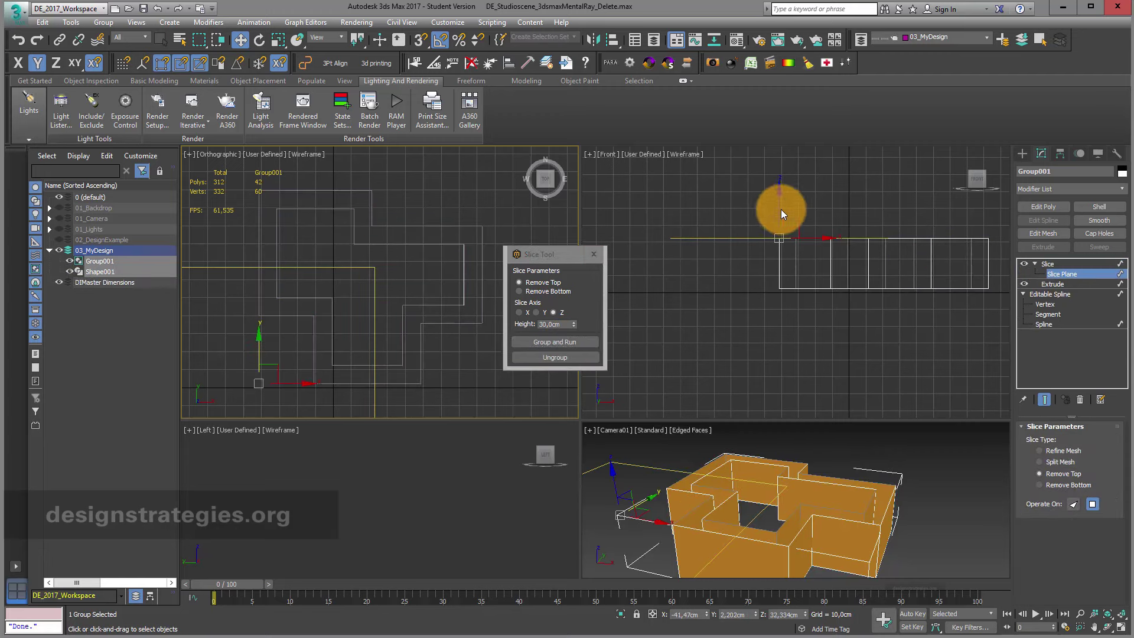
pyautogui.moveTo(778, 205); pyautogui.dragTo(772, 222)
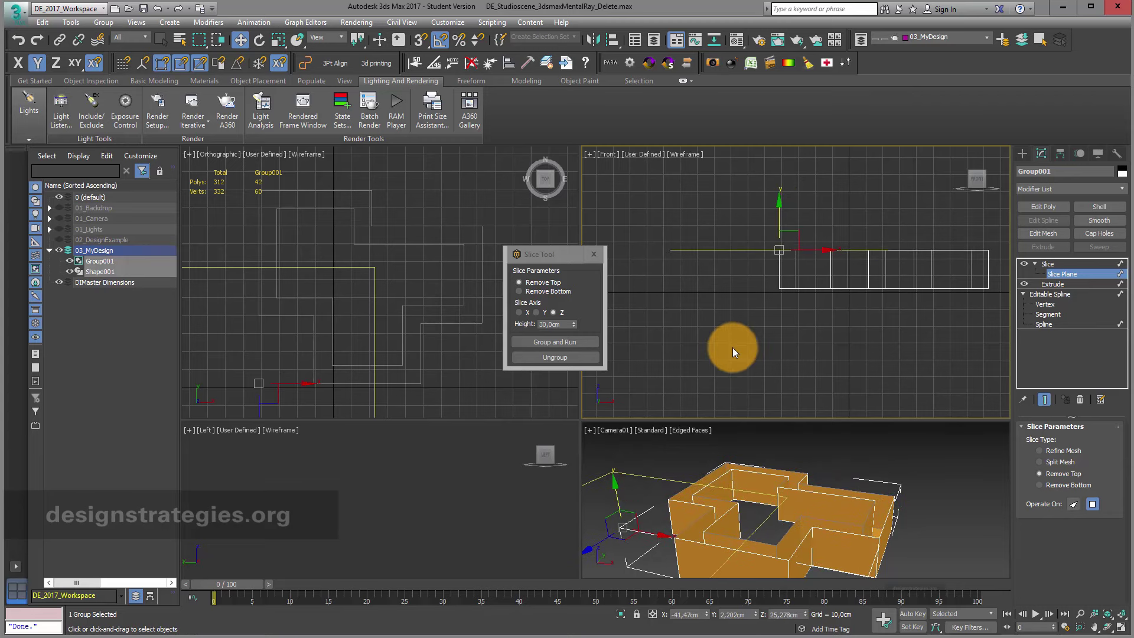
pyautogui.moveTo(588, 413); pyautogui.dragTo(574, 384)
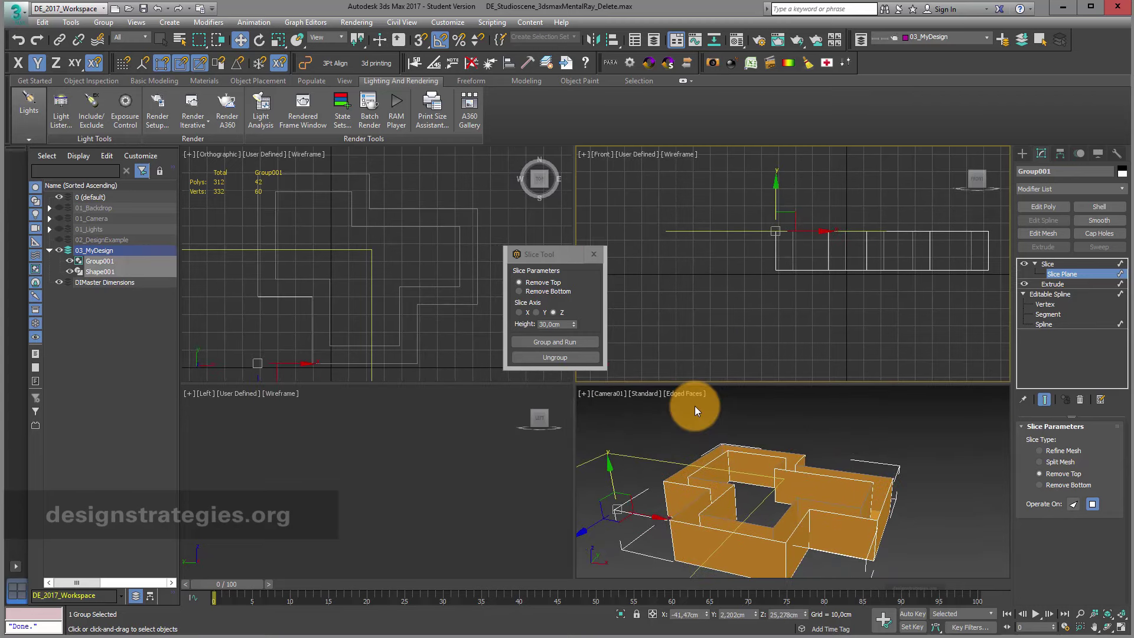
# - Switch the slice axis to Y and shift the slice plane along Y to about 33.9 cm
pyautogui.click(535, 313)
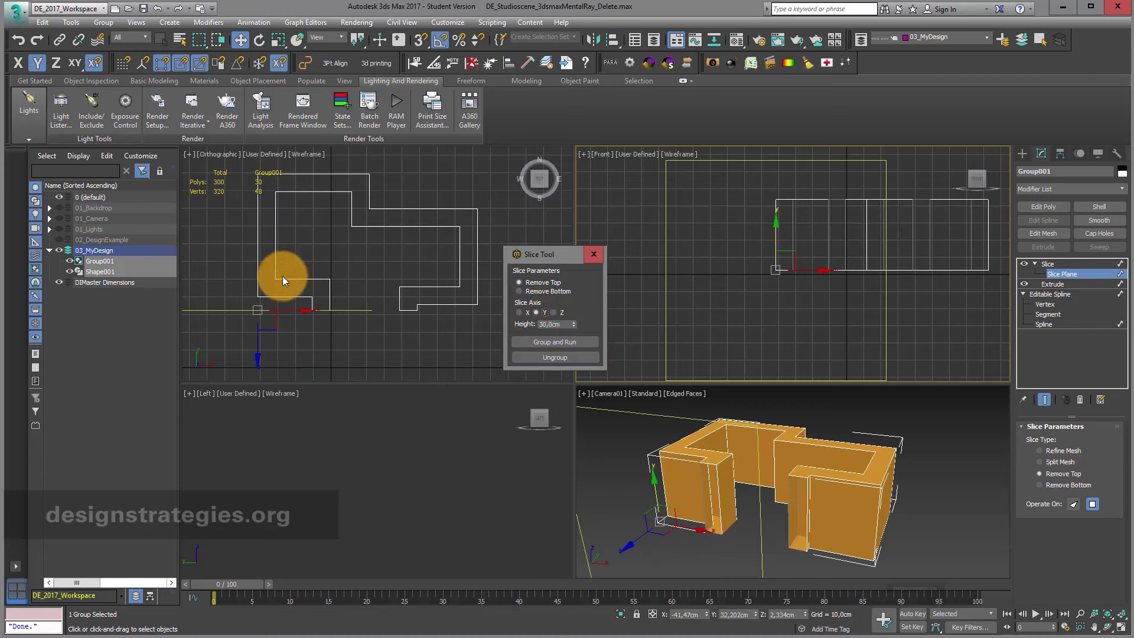
pyautogui.click(254, 304)
pyautogui.moveTo(257, 290)
pyautogui.mouseDown()
pyautogui.moveTo(256, 268)
pyautogui.moveTo(257, 287)
pyautogui.mouseUp()
# - Switch the slice axis to X and move the slice plane along X to about 43.3 cm
pyautogui.click(514, 313)
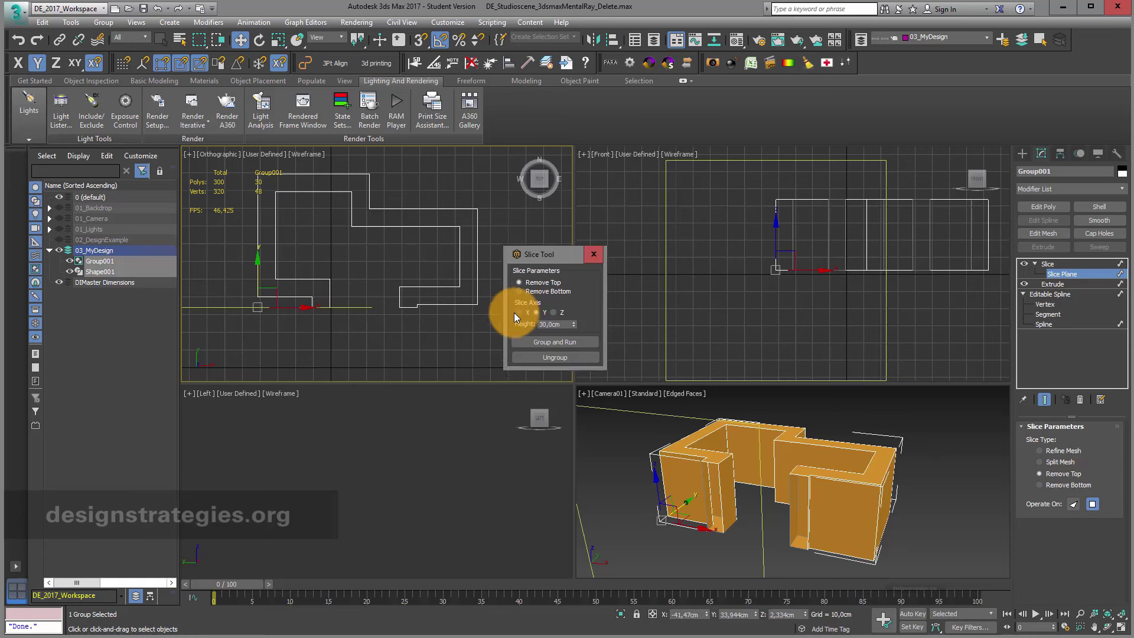
pyautogui.click(517, 312)
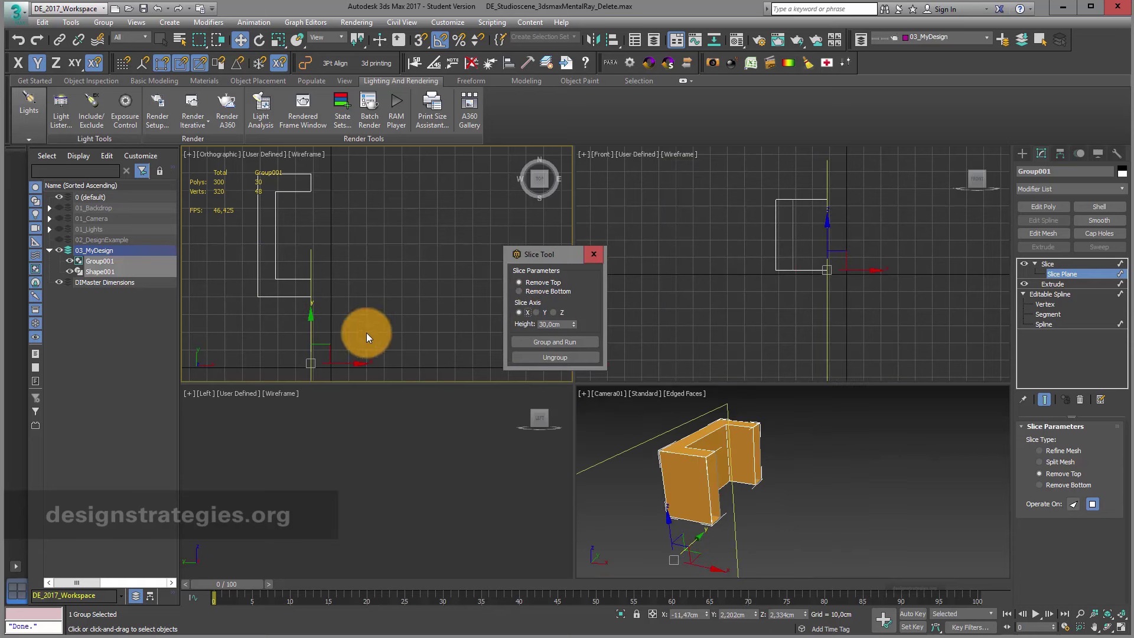
pyautogui.moveTo(346, 362); pyautogui.dragTo(444, 358)
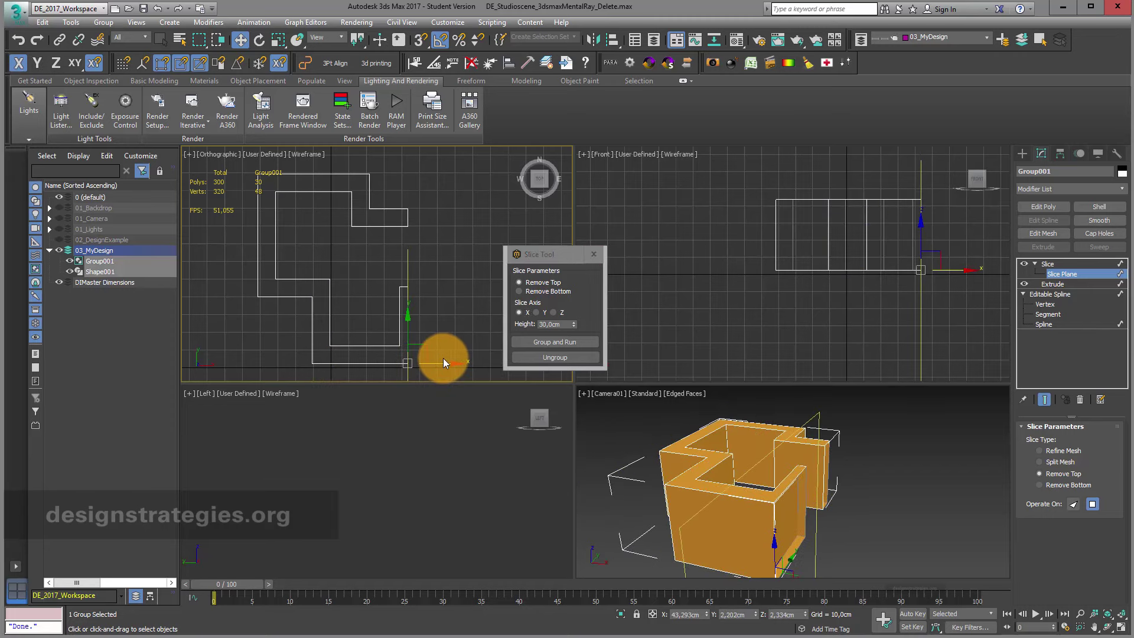
# - Close the Slice Tool and agree to ungroup the selection, restoring the unsliced wall shape
pyautogui.click(540, 361)
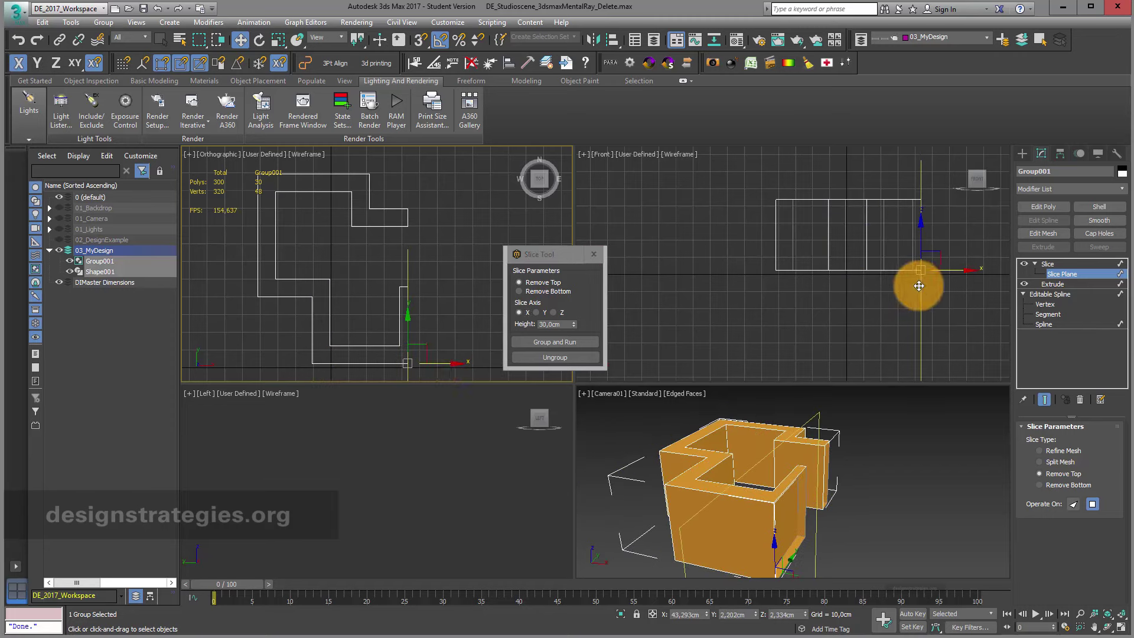
pyautogui.click(558, 362)
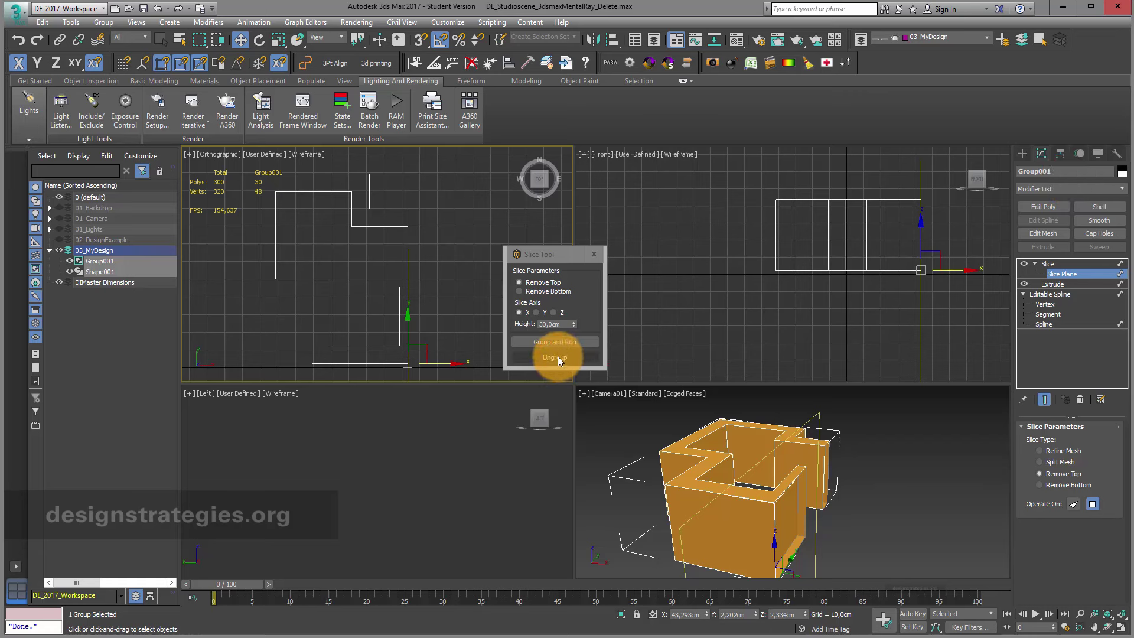
pyautogui.click(593, 254)
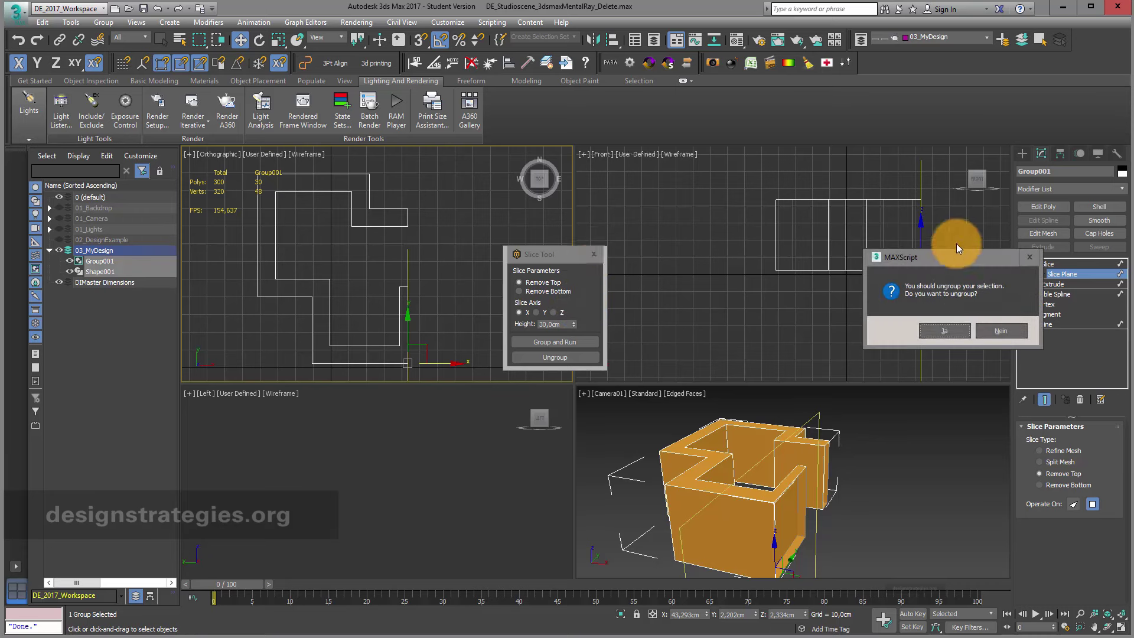
pyautogui.click(945, 331)
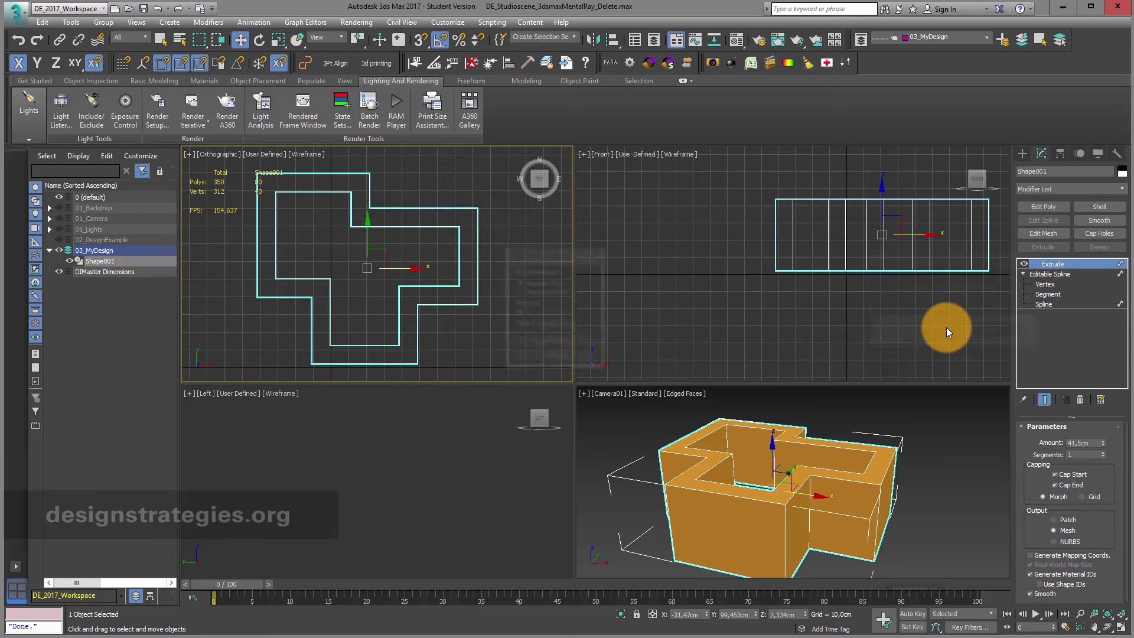
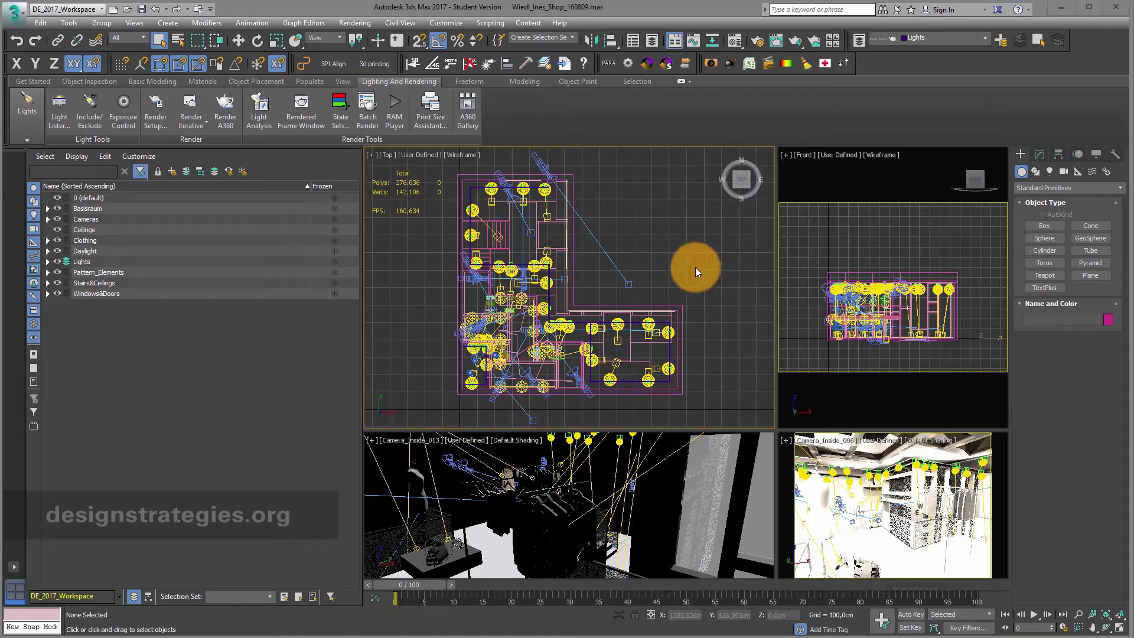
# - Select the entire shop scene and start grouping and slicing it with the Slice Tool, using Remove Top on Z at 100 cm
pyautogui.scroll(-2, 696, 266)
pyautogui.moveTo(696, 267); pyautogui.dragTo(632, 289, button='middle')
pyautogui.scroll(-2, 654, 290)
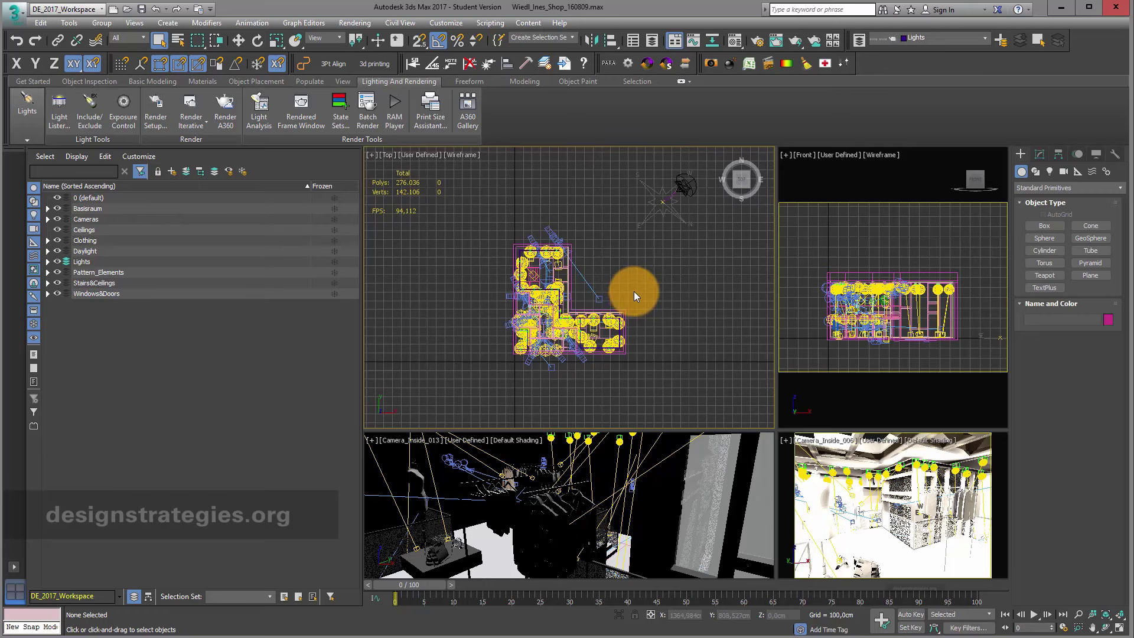
pyautogui.hotkey('ctrl', 'a')
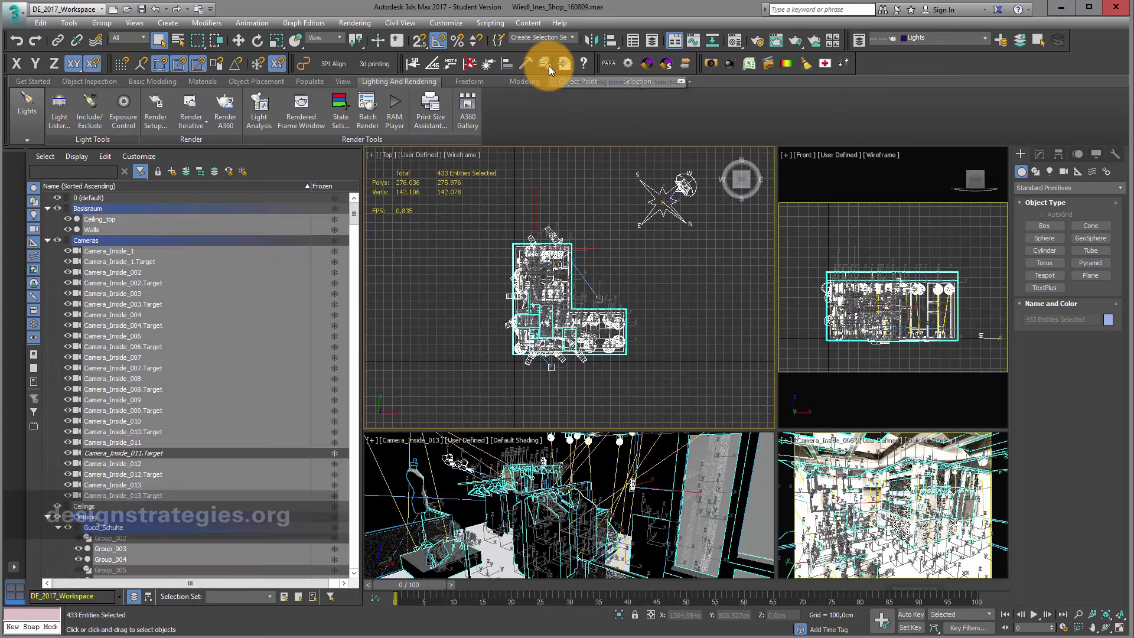
pyautogui.click(548, 66)
pyautogui.click(587, 353)
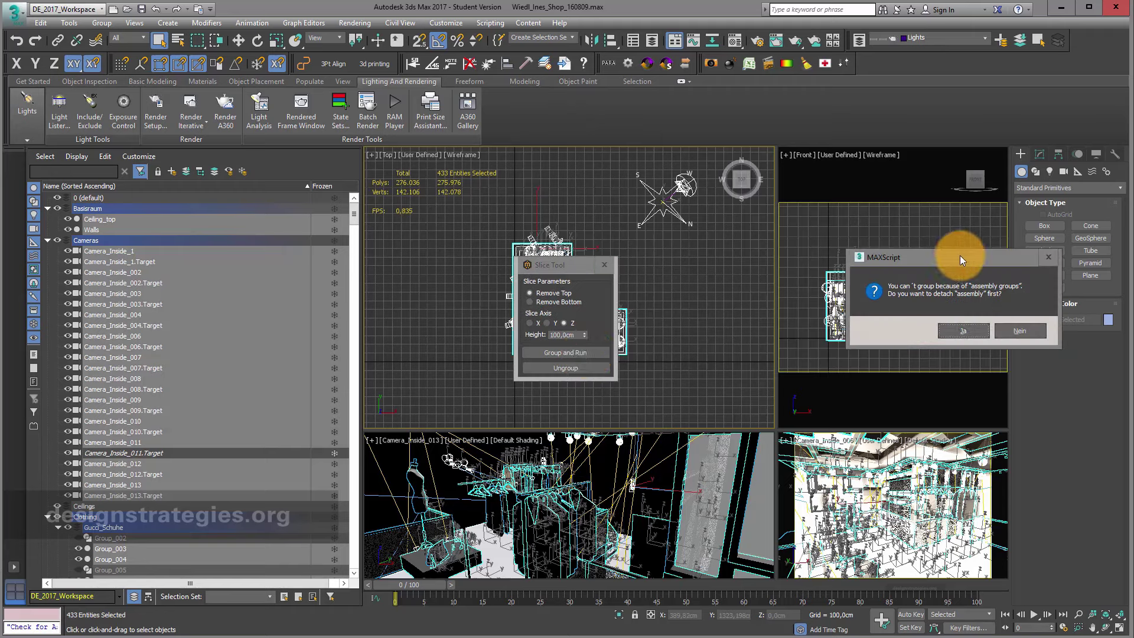
# - Agree to detach the assembly groups and make the reference objects unique, accepting the selection of those needing manual handling
pyautogui.moveTo(959, 255); pyautogui.dragTo(868, 240)
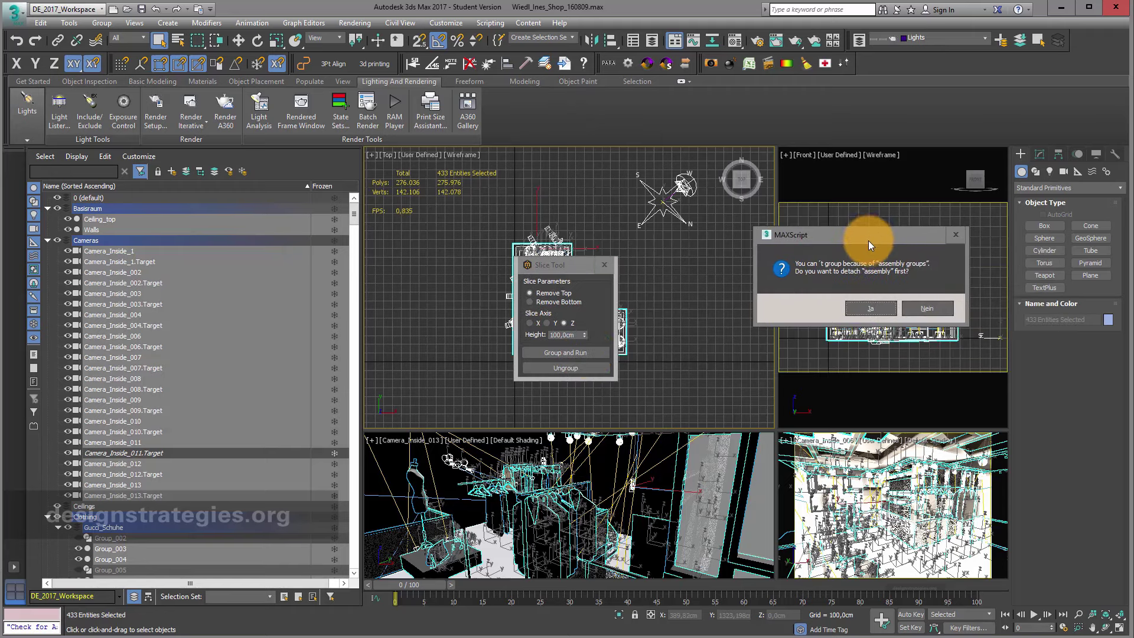
pyautogui.click(872, 309)
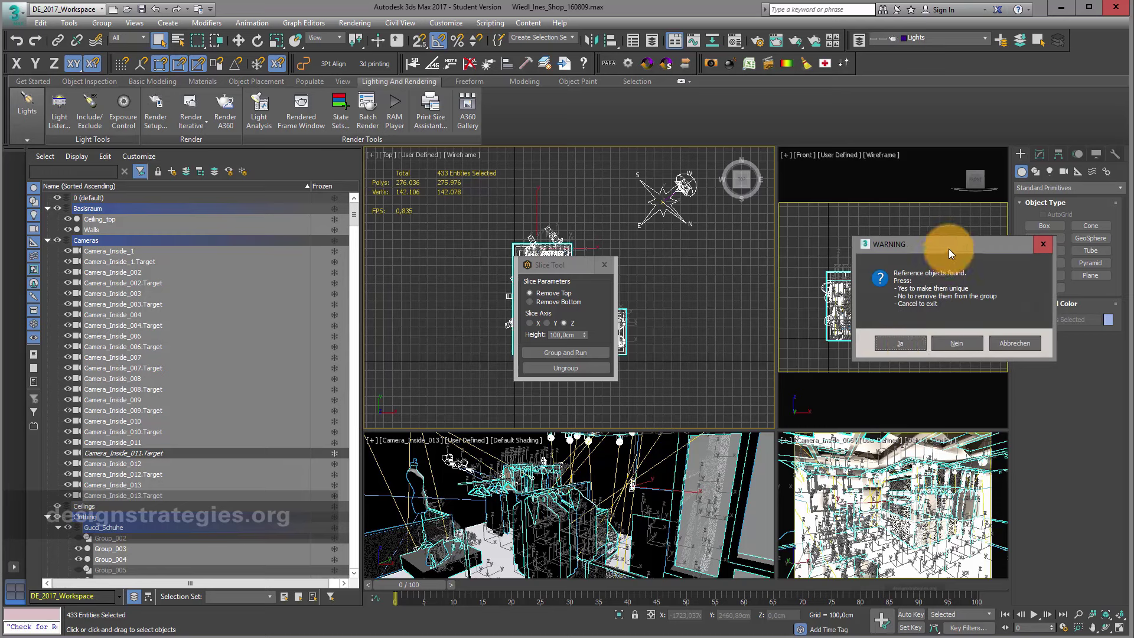
pyautogui.moveTo(949, 248); pyautogui.dragTo(868, 254)
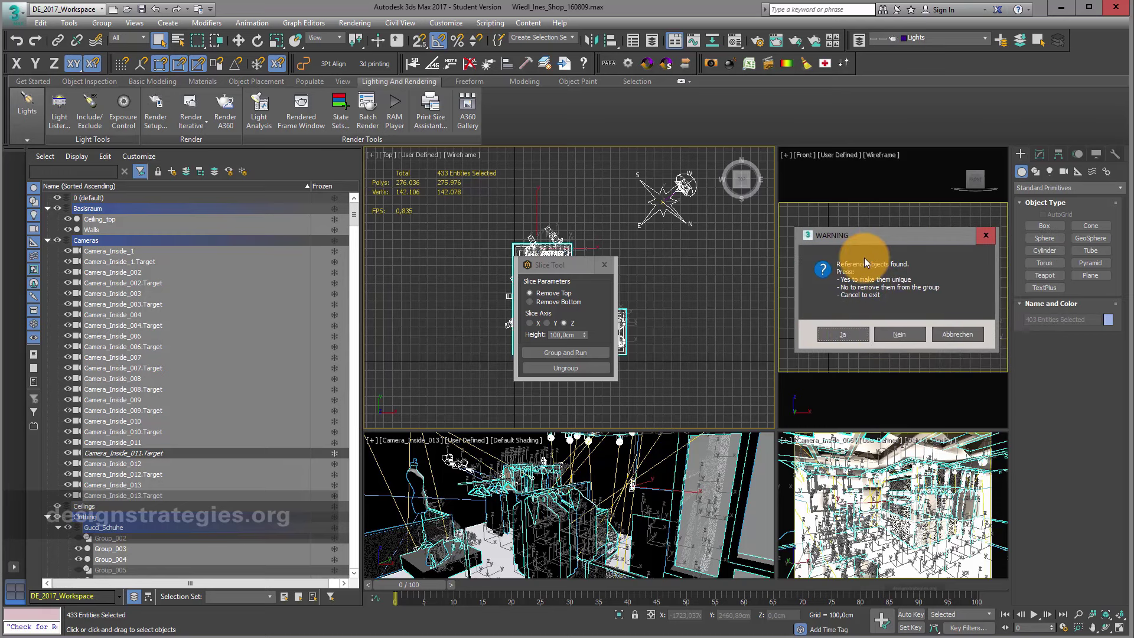
pyautogui.click(852, 334)
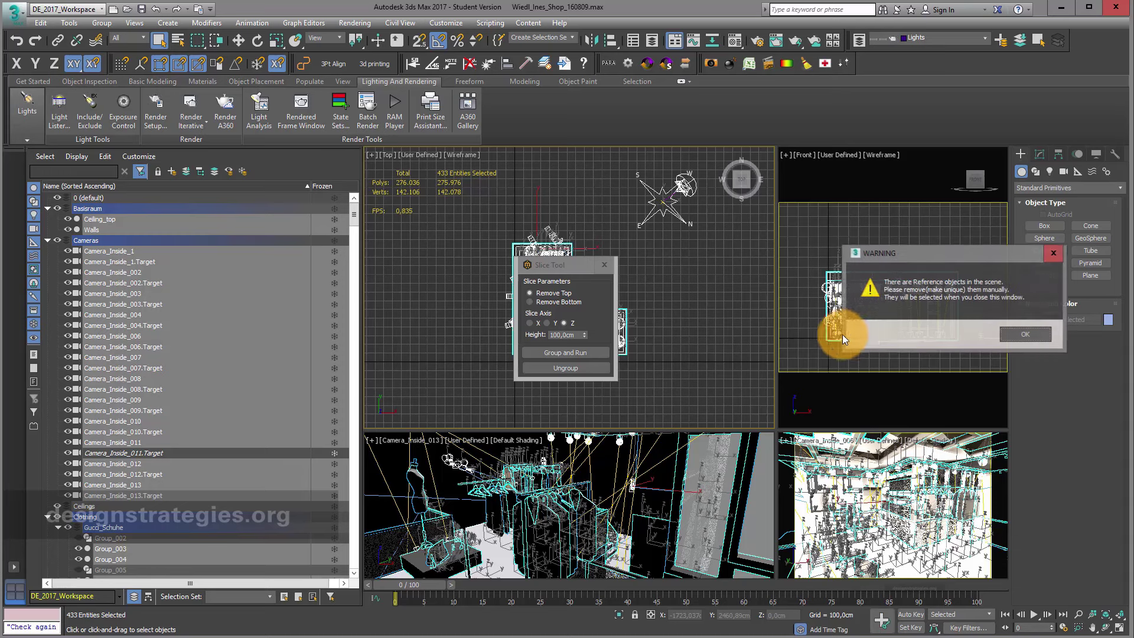
pyautogui.moveTo(965, 253); pyautogui.dragTo(896, 245)
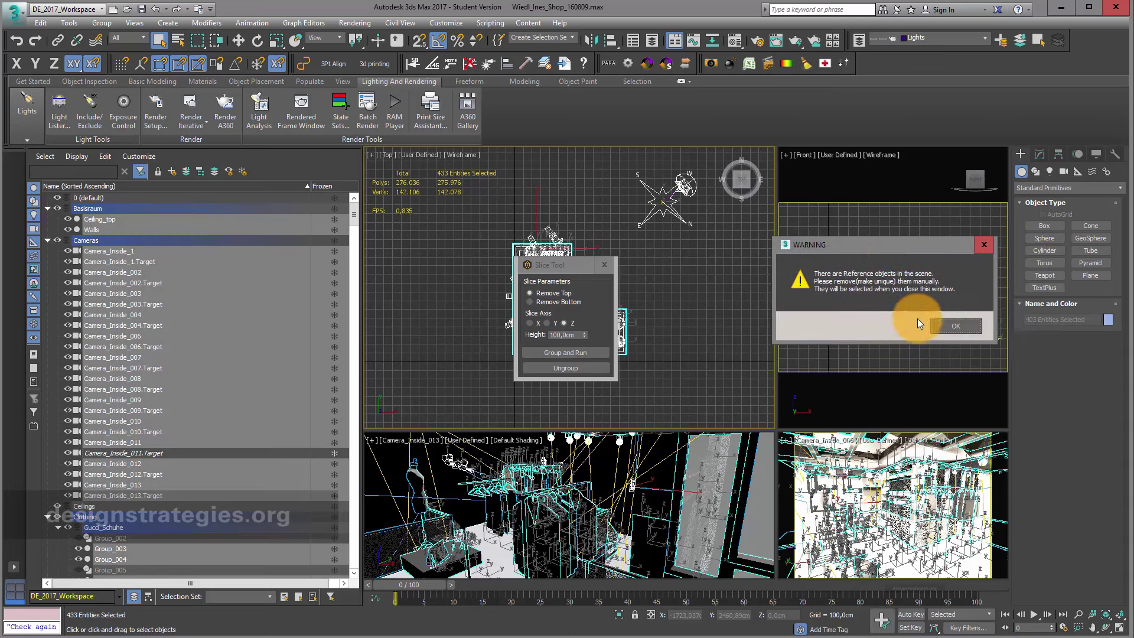
pyautogui.click(952, 326)
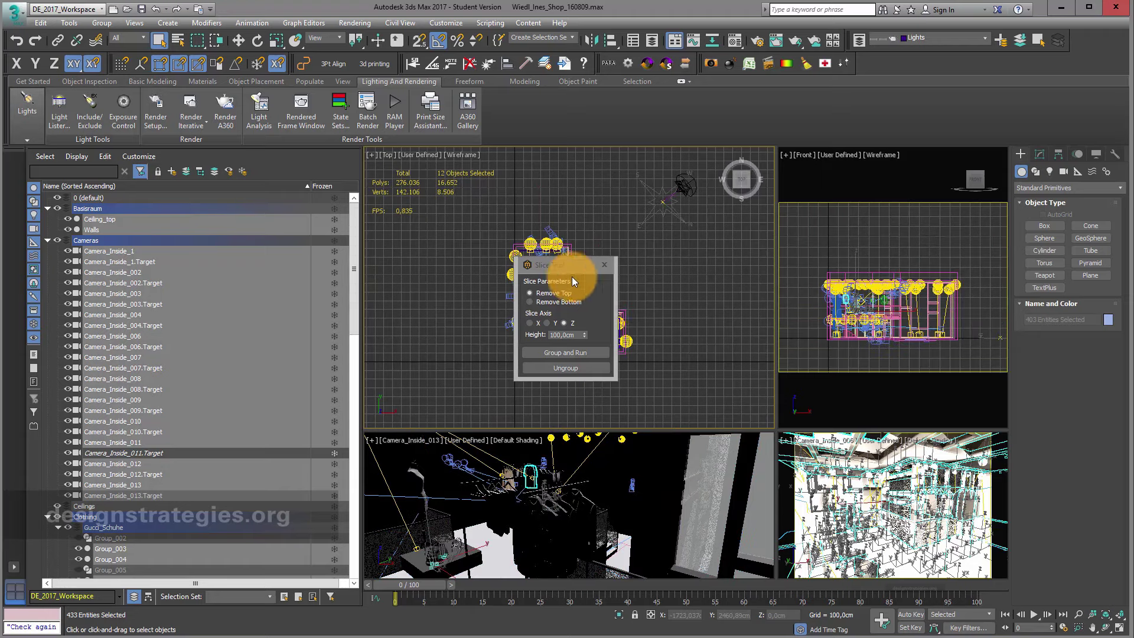
# - Invert the selection so that everything except the reference objects is selected
pyautogui.moveTo(551, 267); pyautogui.dragTo(738, 220)
pyautogui.scroll(6, 529, 349)
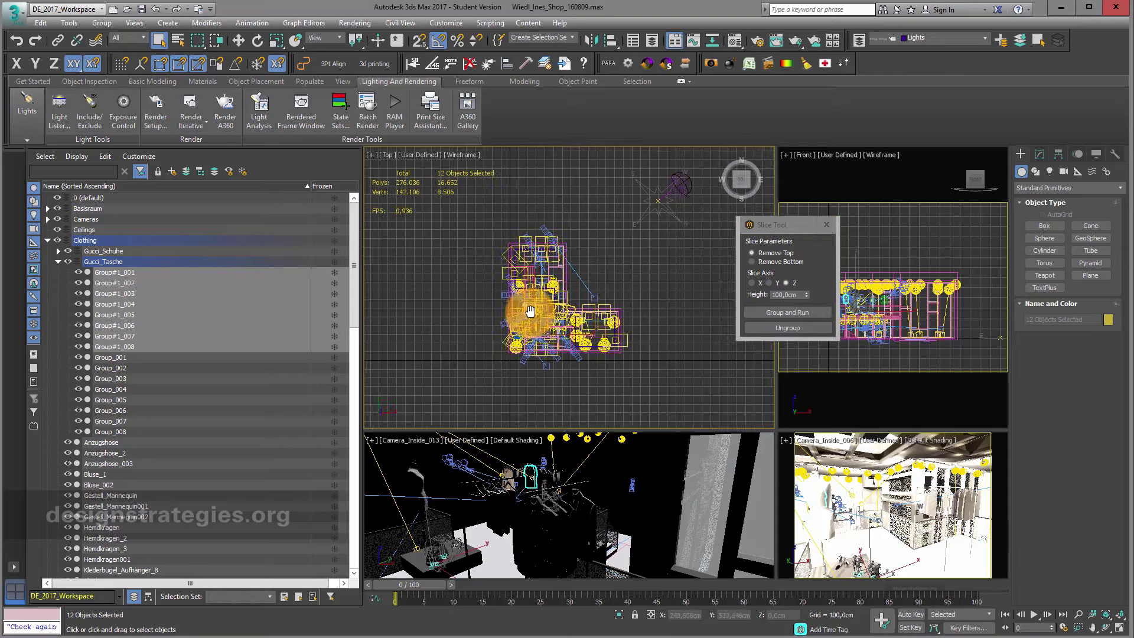
pyautogui.moveTo(529, 354); pyautogui.dragTo(570, 370, button='middle')
pyautogui.scroll(2, 570, 370)
pyautogui.scroll(3, 531, 324)
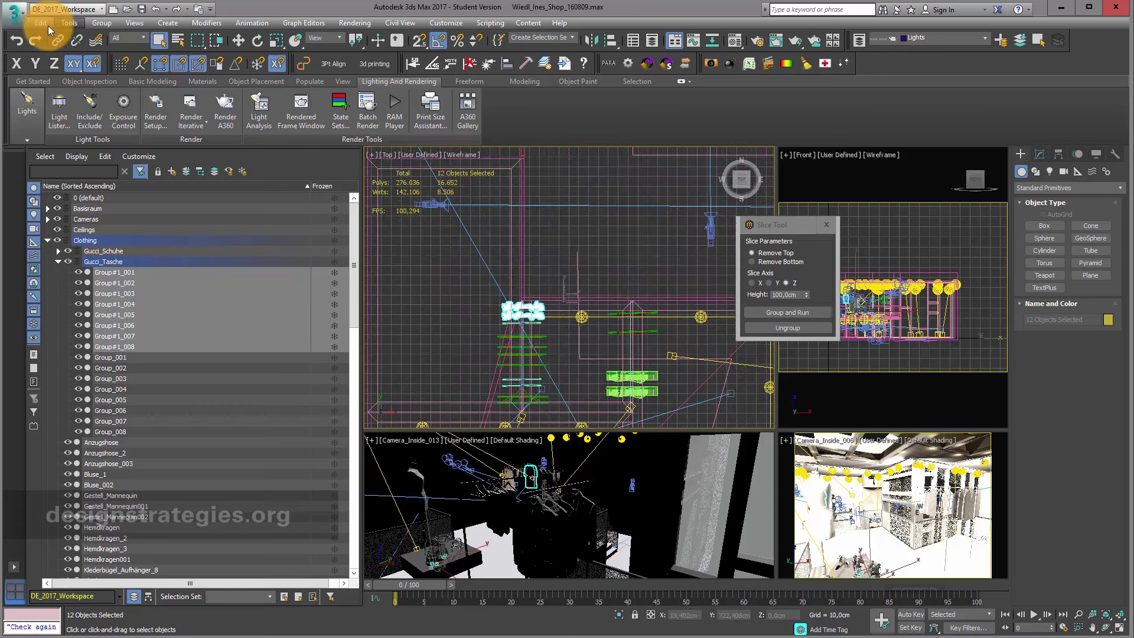
pyautogui.click(68, 25)
pyautogui.moveTo(47, 23)
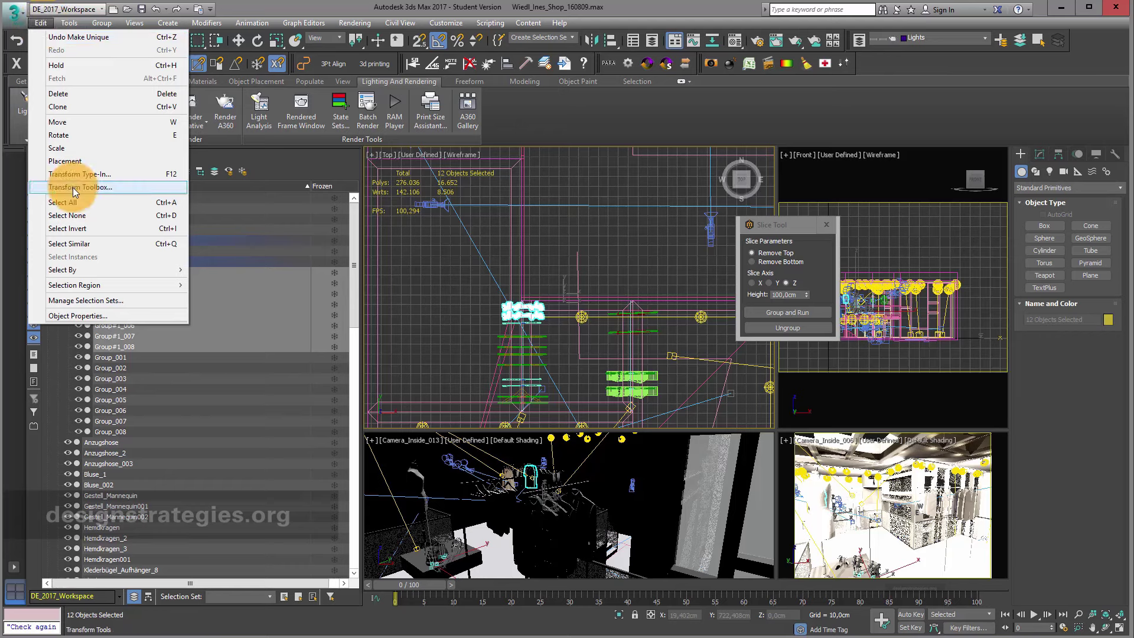
pyautogui.click(79, 230)
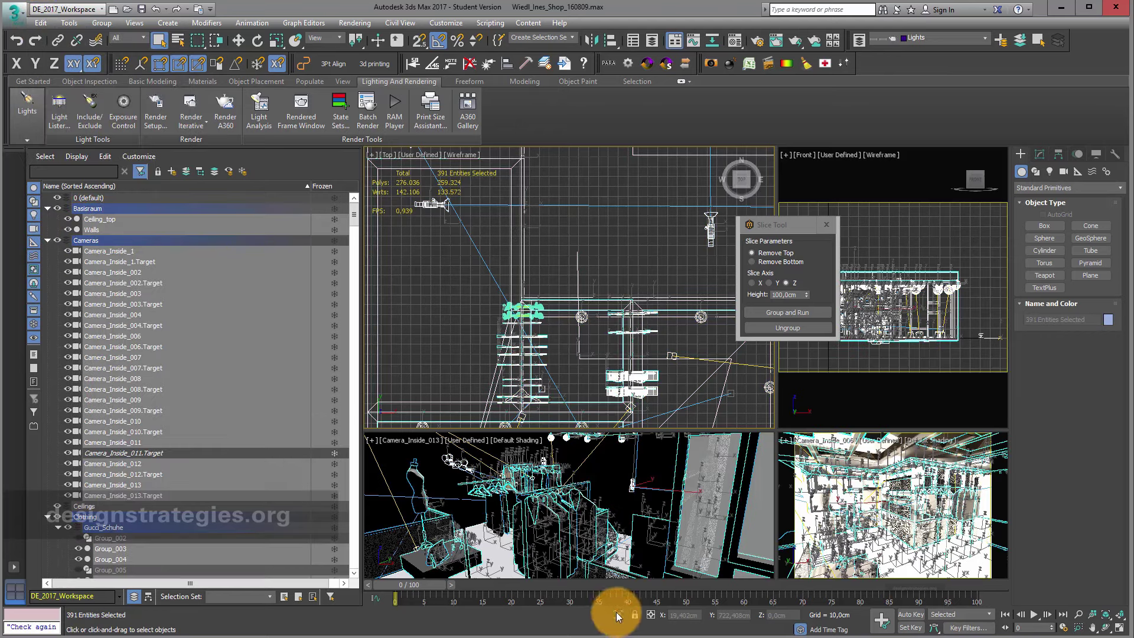
# - Isolate the selected objects, then group and slice them with Remove Top along Z at a height of 100 cm
pyautogui.click(618, 614)
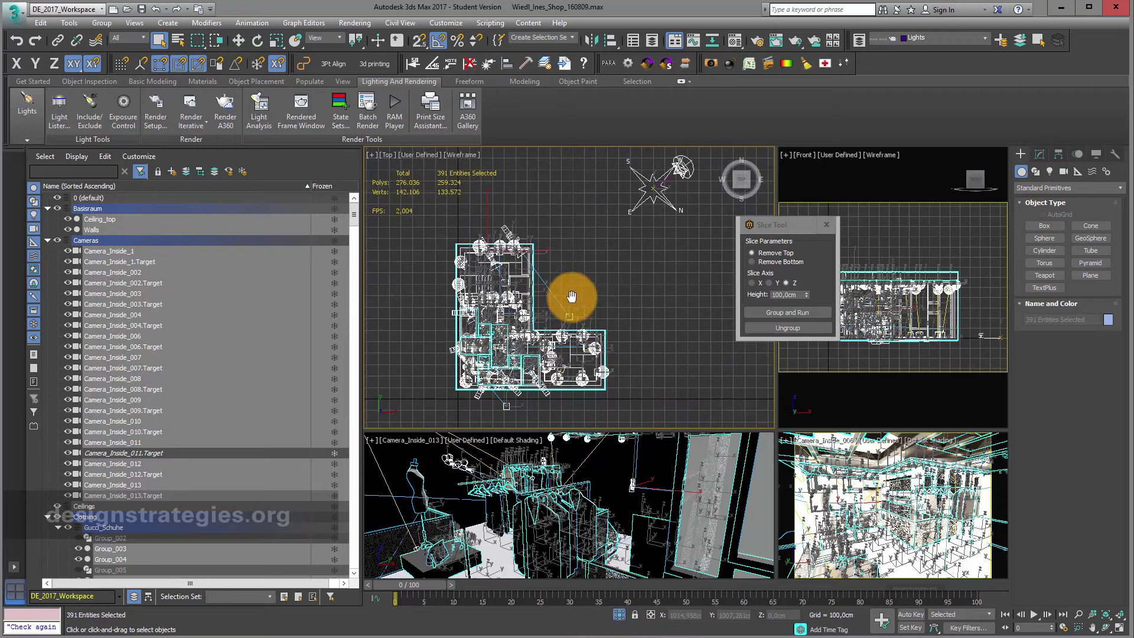
pyautogui.moveTo(571, 278); pyautogui.dragTo(575, 274, button='middle')
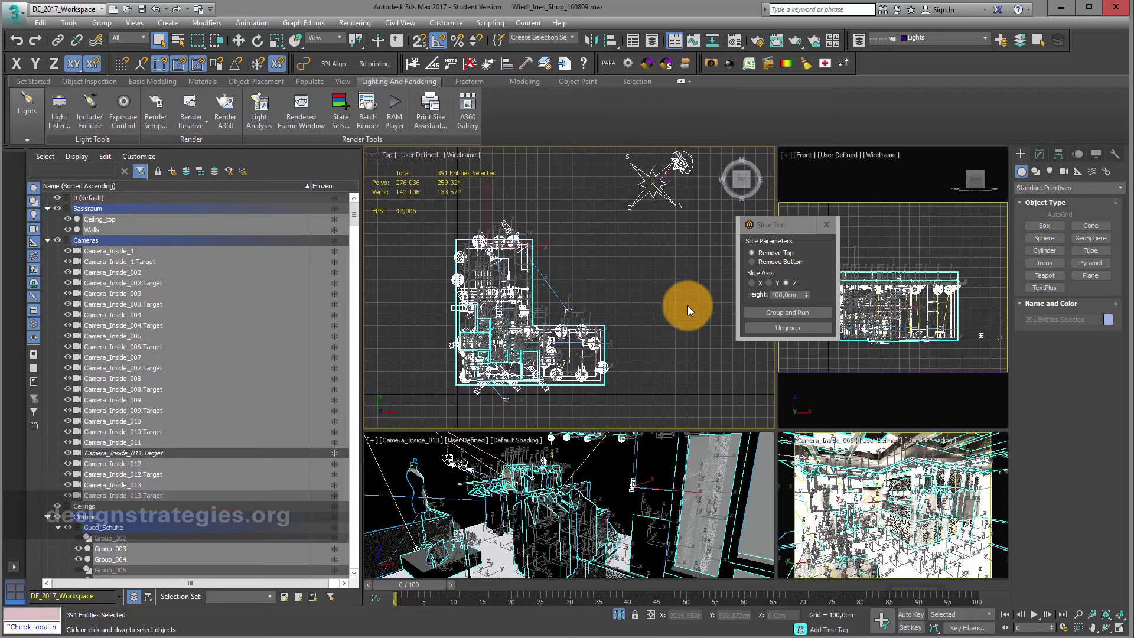
pyautogui.click(779, 314)
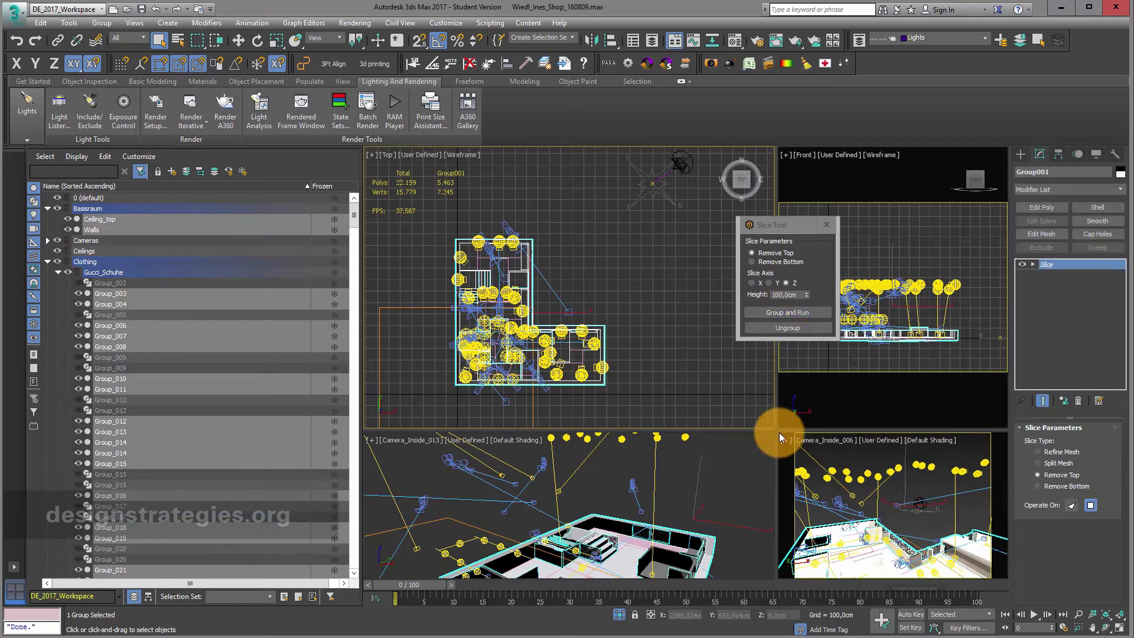
# - Enlarge the Camera_Inside_006 viewport, switch it to Perspective and frame the whole sliced building
pyautogui.moveTo(774, 219); pyautogui.dragTo(503, 368)
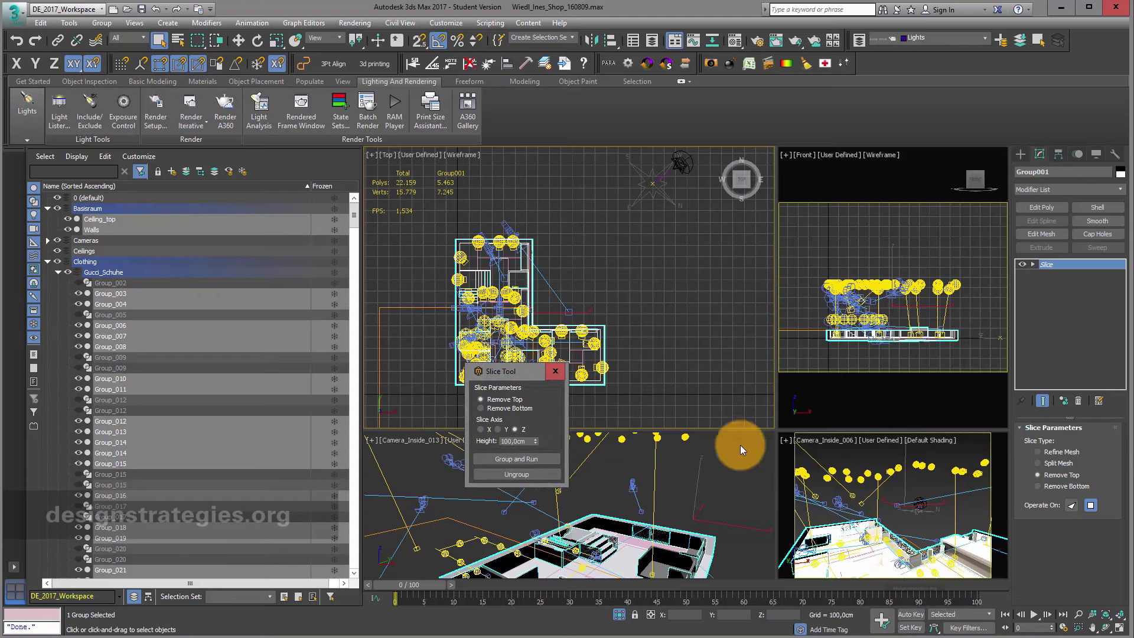
pyautogui.moveTo(775, 429); pyautogui.dragTo(518, 242)
pyautogui.moveTo(501, 374); pyautogui.dragTo(547, 317)
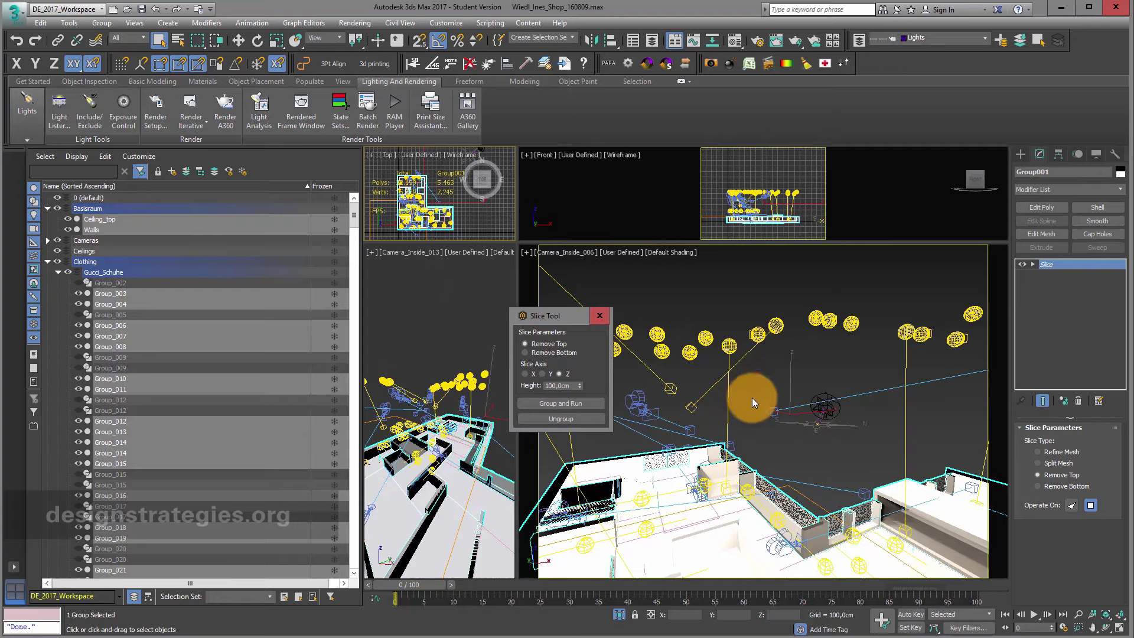
pyautogui.rightClick(752, 399)
pyautogui.press('p')
pyautogui.rightClick(771, 403)
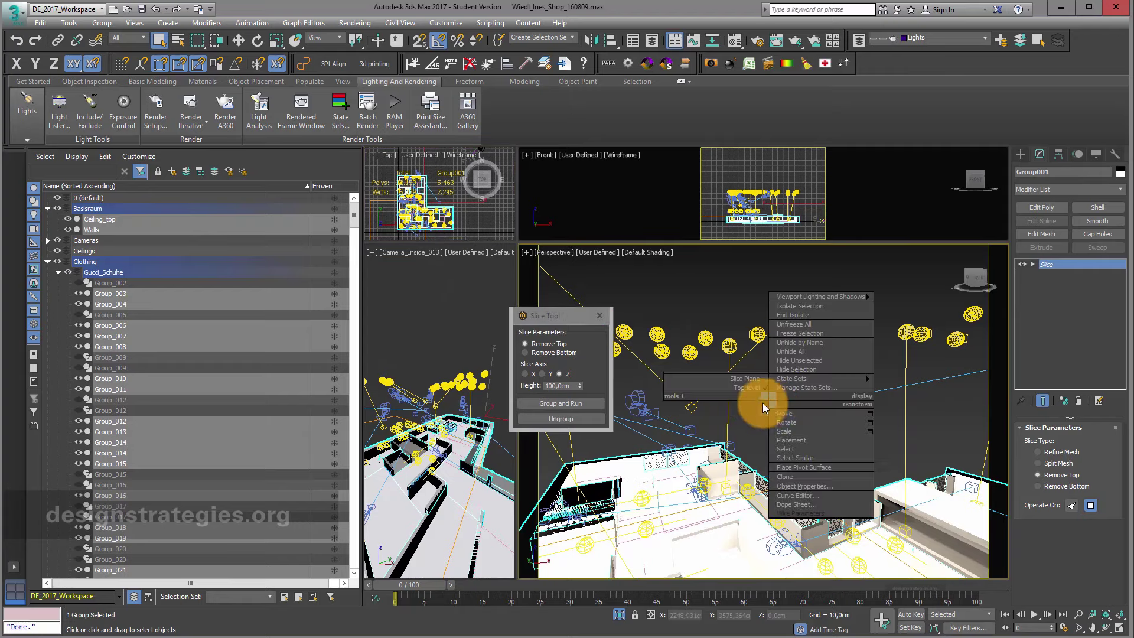
pyautogui.moveTo(717, 403)
pyautogui.mouseDown(button='middle')
pyautogui.moveTo(721, 359)
pyautogui.moveTo(716, 382)
pyautogui.mouseUp(button='middle')
pyautogui.scroll(-5, 721, 359)
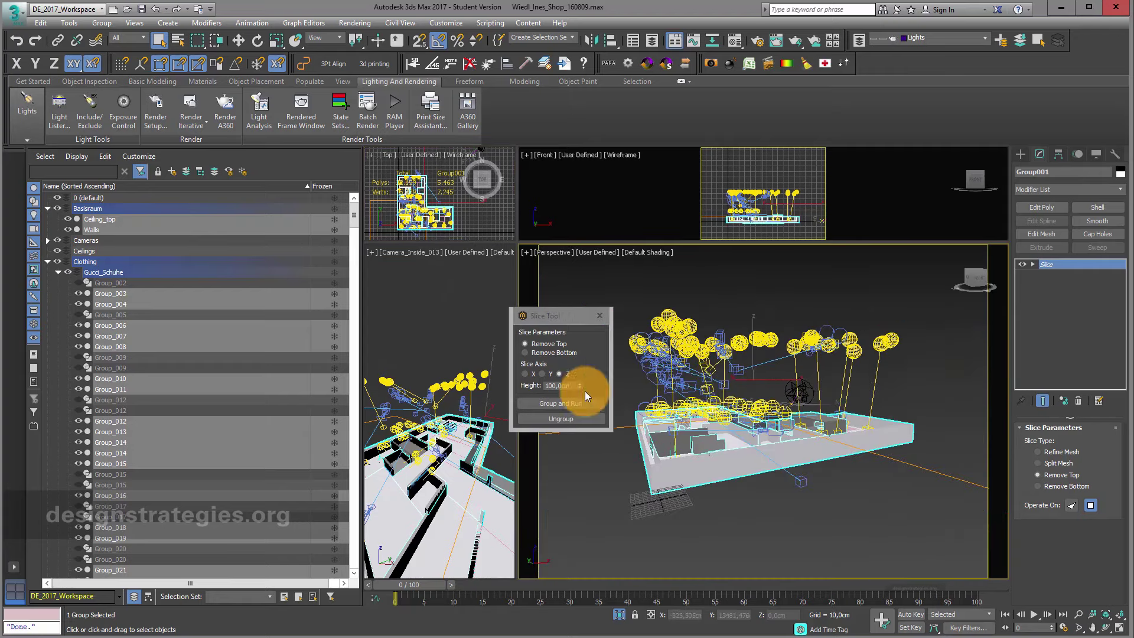
# - Set the Z slice height of the building to 500 cm and view the cut from above
pyautogui.moveTo(550, 385); pyautogui.dragTo(522, 388)
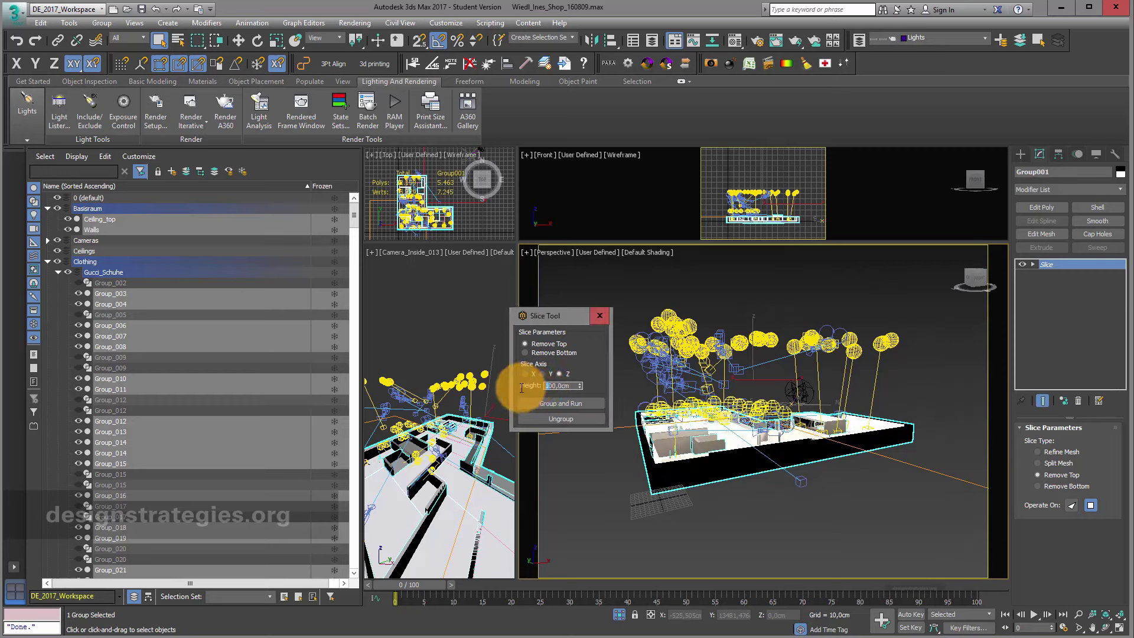
pyautogui.write('500')
pyautogui.press('Return')
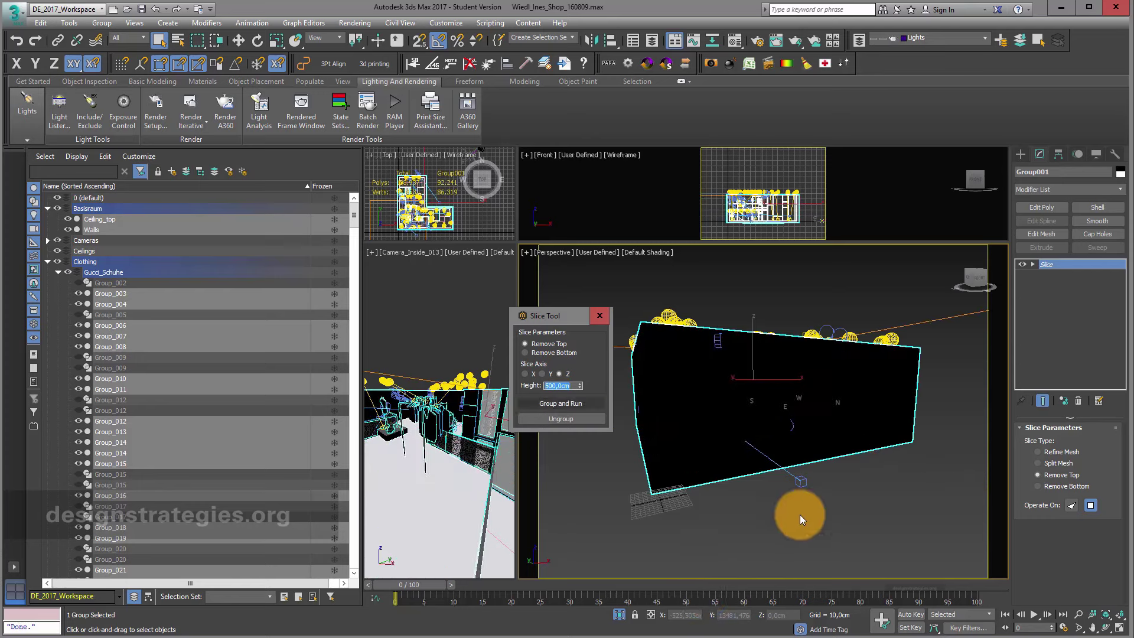
pyautogui.click(1106, 627)
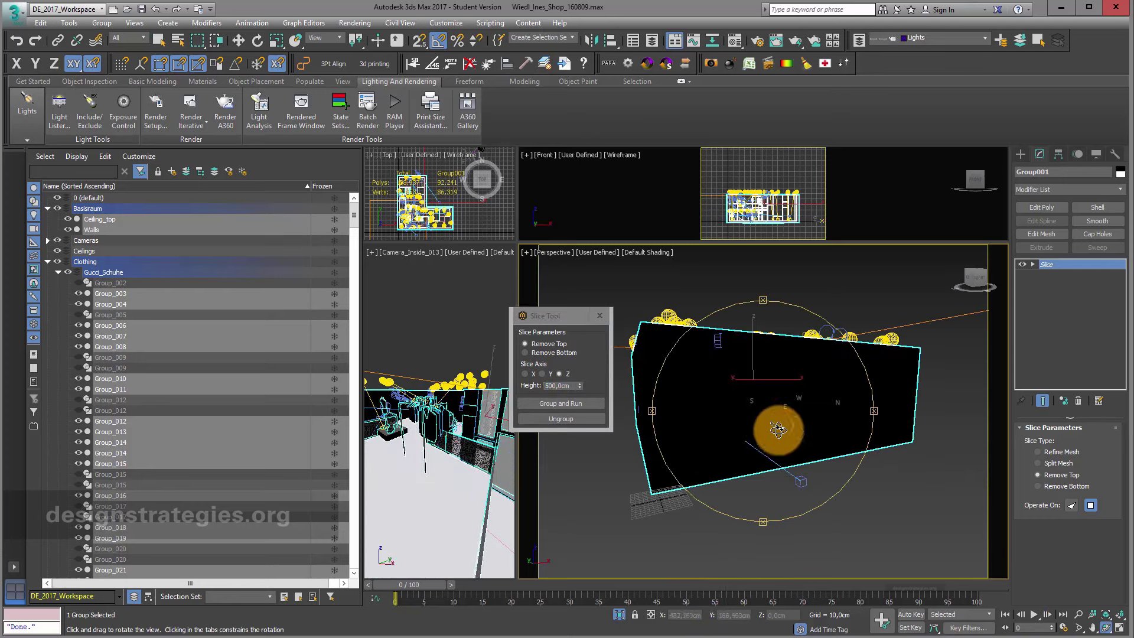
pyautogui.moveTo(768, 465); pyautogui.dragTo(768, 470)
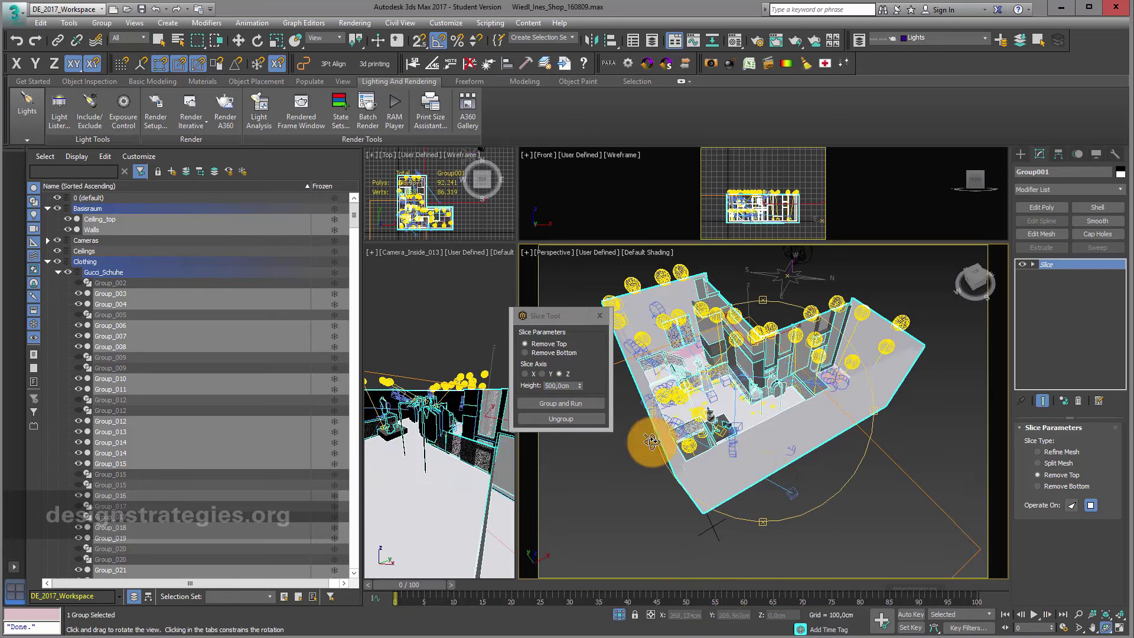
# - Switch the building's slice axis to Y and set the slice height to 7500 cm
pyautogui.click(558, 383)
pyautogui.click(543, 376)
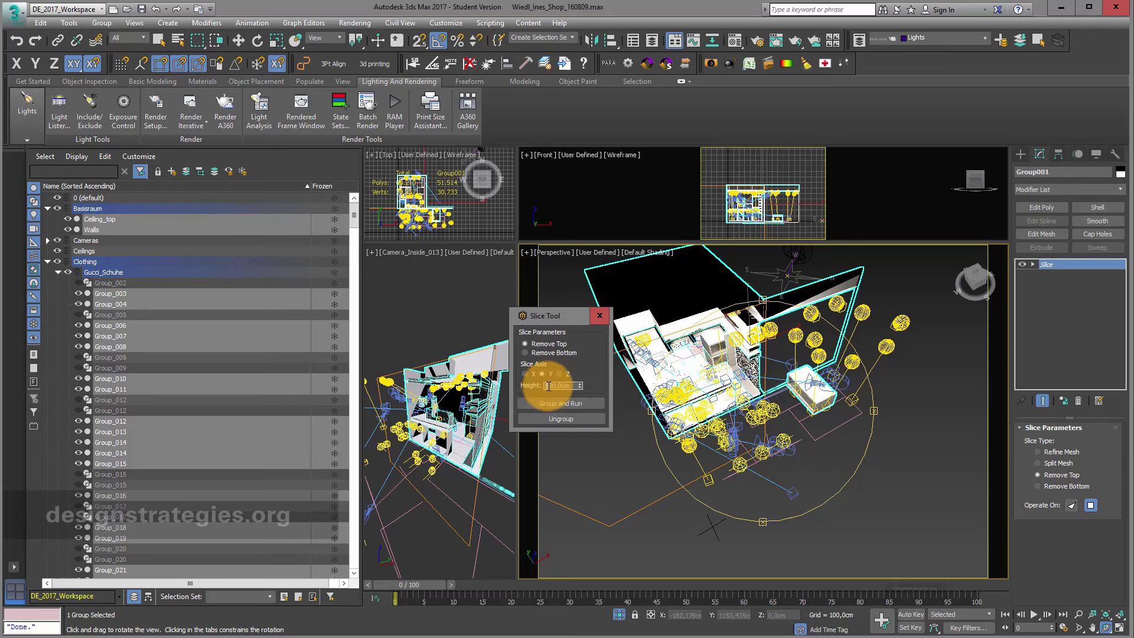
pyautogui.doubleClick(543, 386)
pyautogui.write('7500')
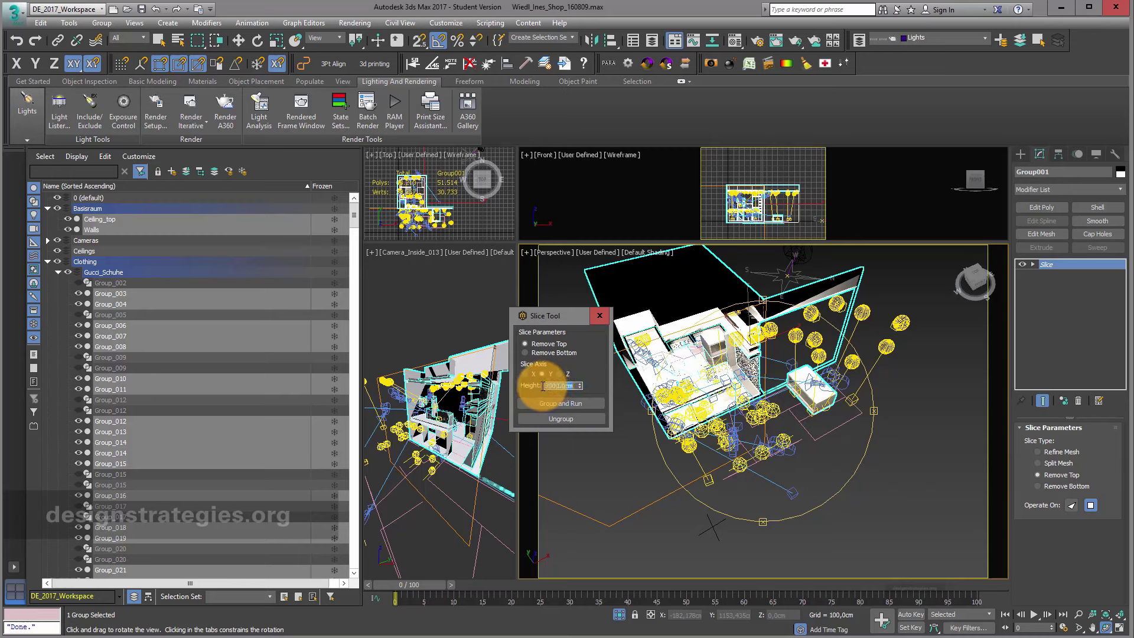
pyautogui.press('Return')
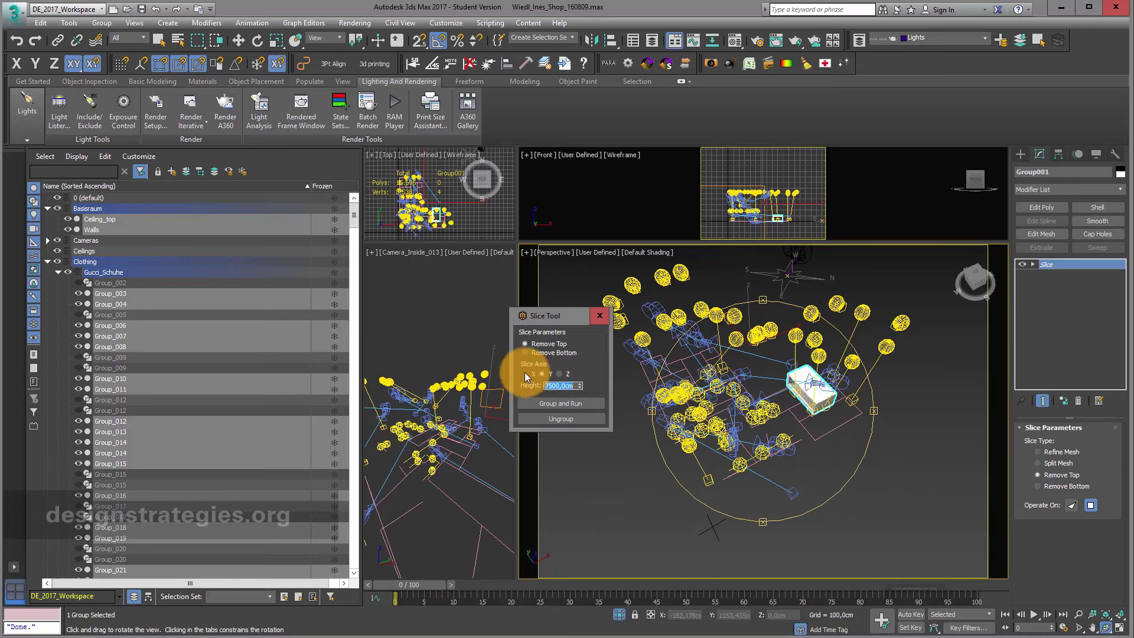
# - Switch the building's slice axis to X and set the slice height to 500 cm
pyautogui.click(524, 373)
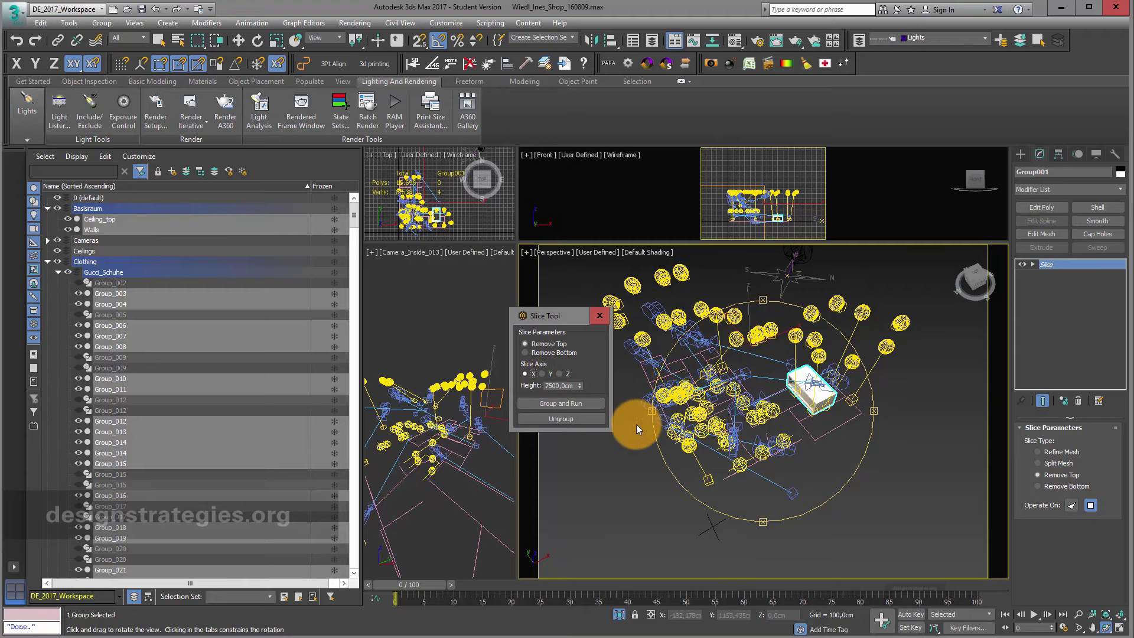
pyautogui.click(594, 402)
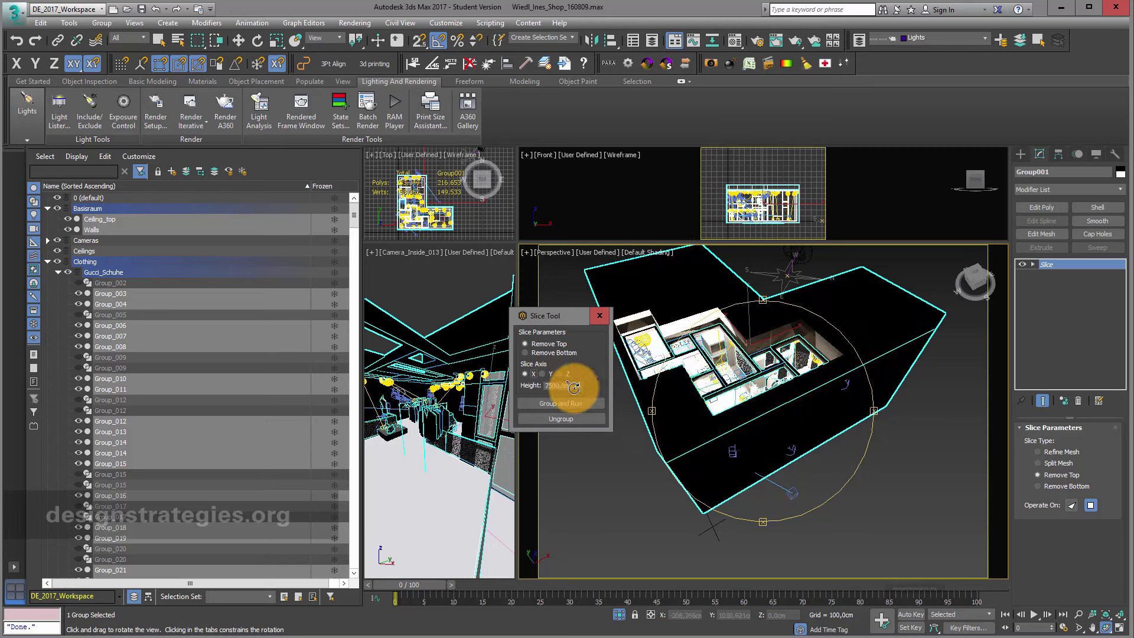
pyautogui.moveTo(552, 385); pyautogui.dragTo(535, 385)
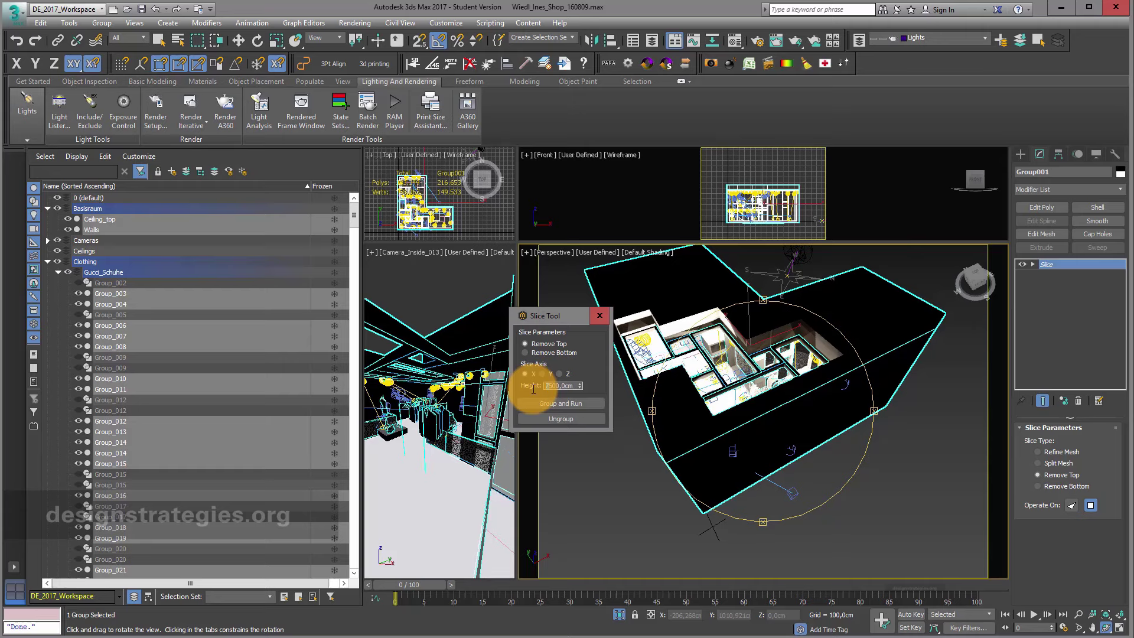
pyautogui.press('Return')
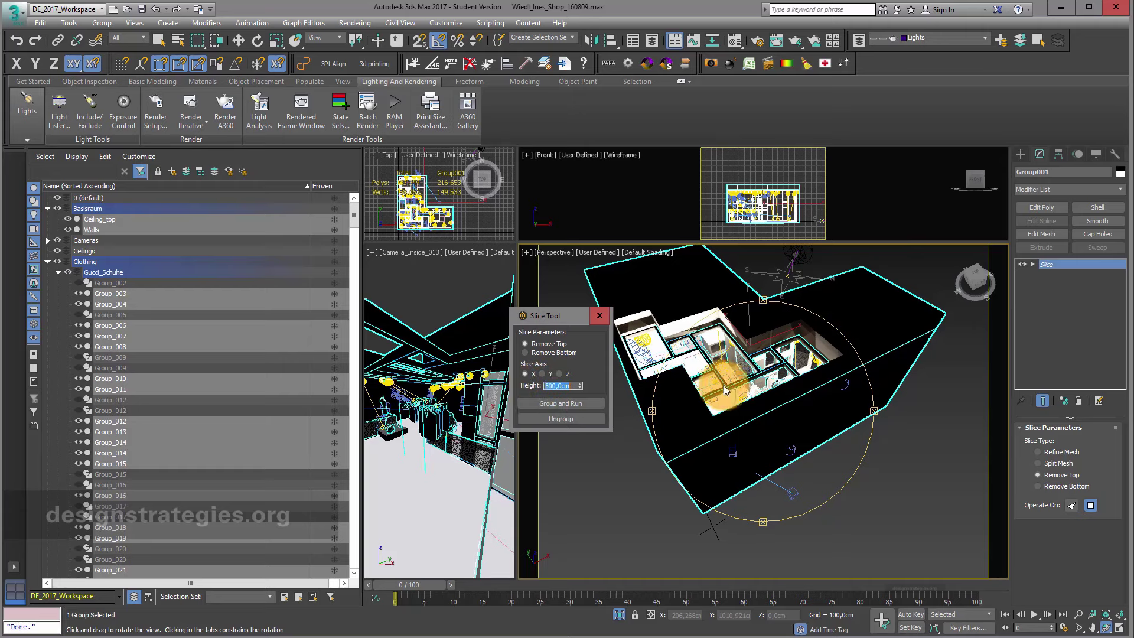
# - Inspect the X section, then ungroup the sliced building with the Slice Tool to restore its separate objects
pyautogui.moveTo(745, 407); pyautogui.dragTo(668, 397)
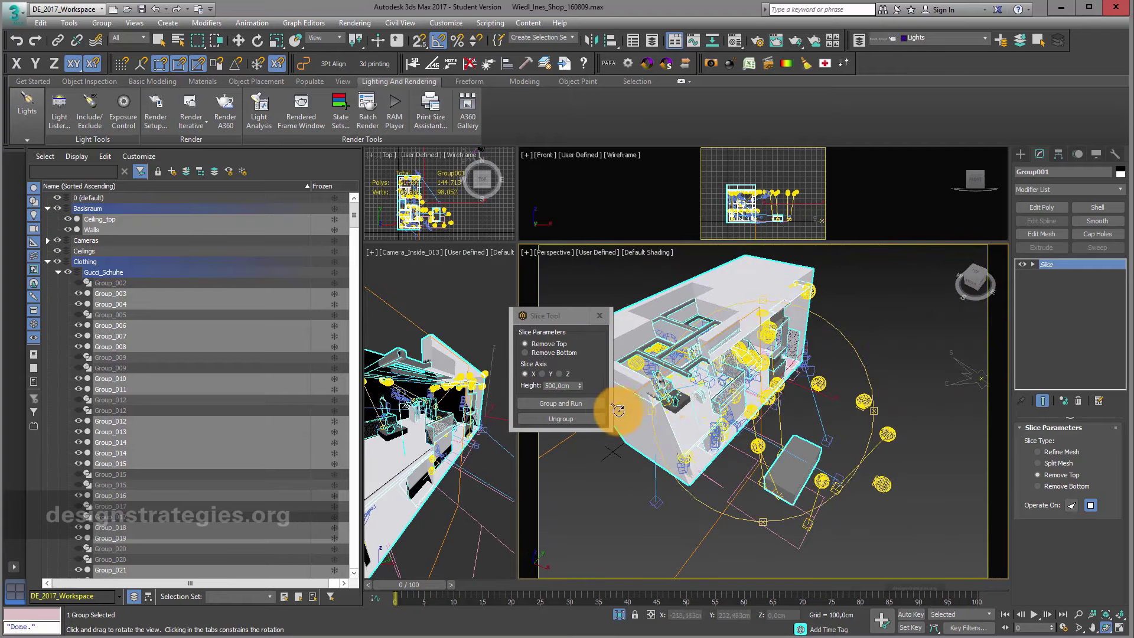
pyautogui.click(574, 419)
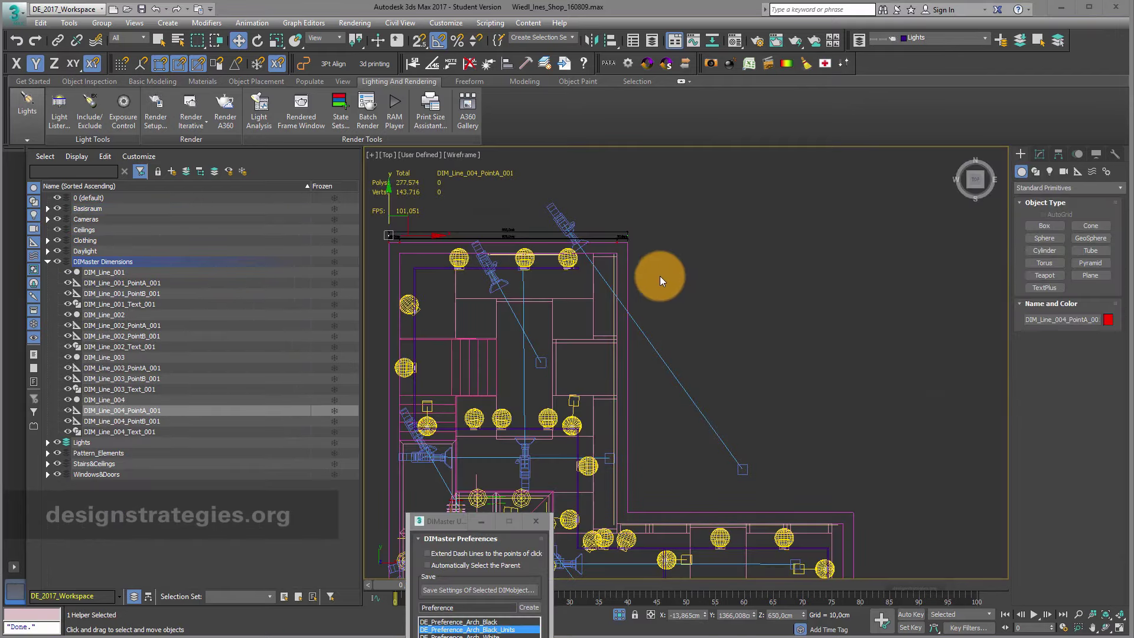
pyautogui.scroll(-4, 660, 275)
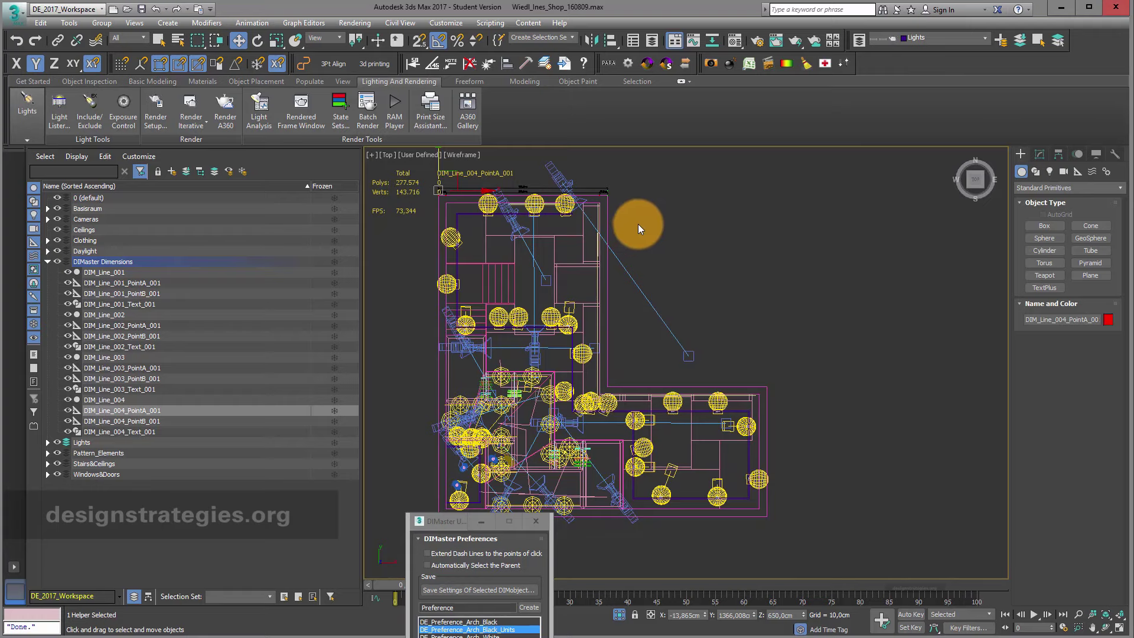
pyautogui.moveTo(638, 225); pyautogui.dragTo(755, 330, button='middle')
pyautogui.scroll(4, 731, 261)
pyautogui.scroll(-2, 754, 278)
pyautogui.moveTo(715, 272); pyautogui.dragTo(716, 232, button='middle')
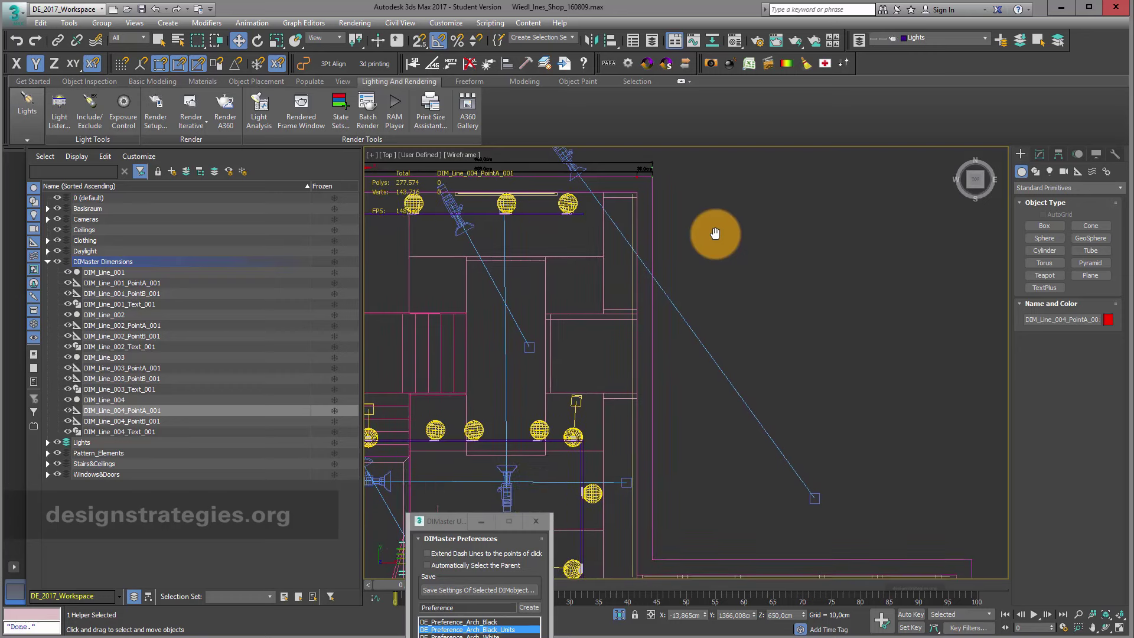
# - Dimension the upper wing's outer right edge and the lower wing's upper outer edge with DIMaster dimension lines snapped to the ceiling corners
pyautogui.scroll(-2, 716, 232)
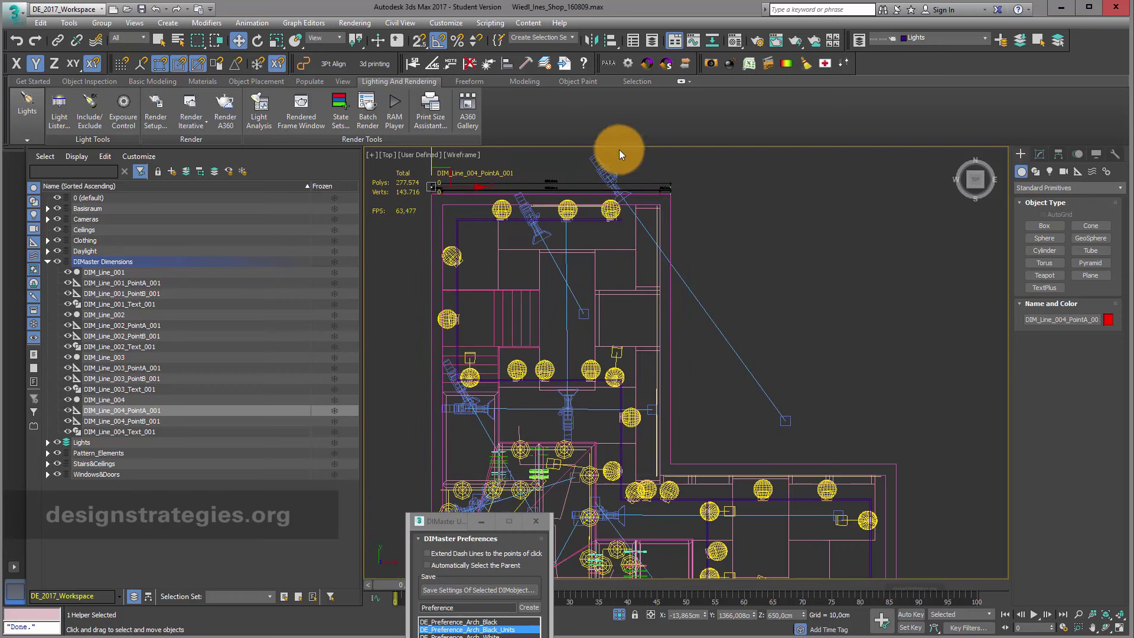
pyautogui.click(413, 63)
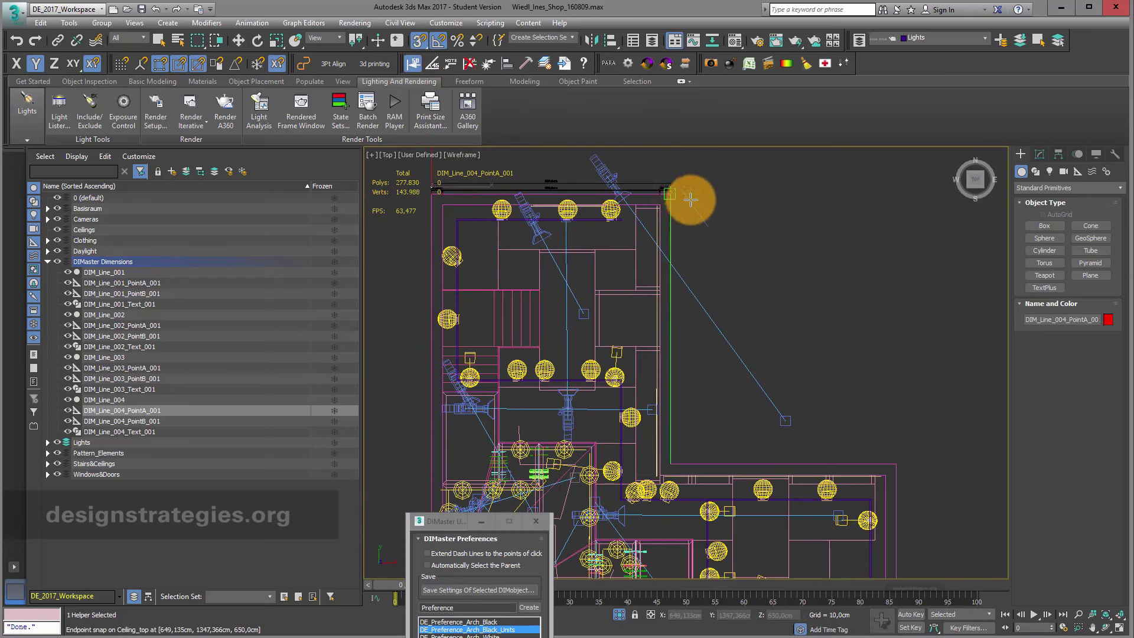
pyautogui.click(691, 199)
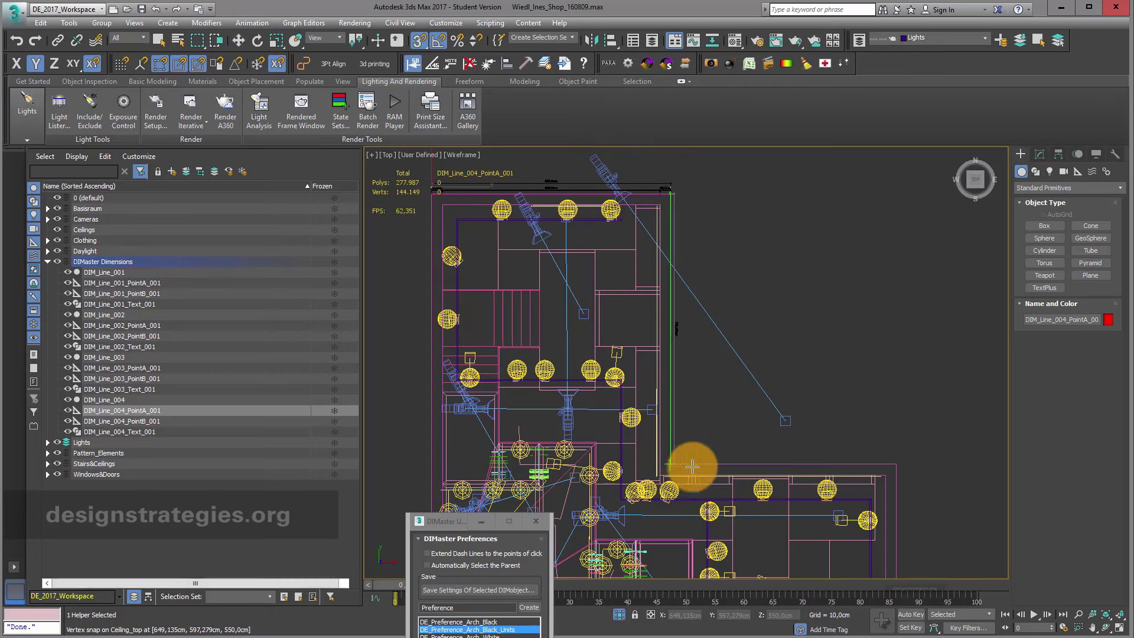
pyautogui.click(692, 466)
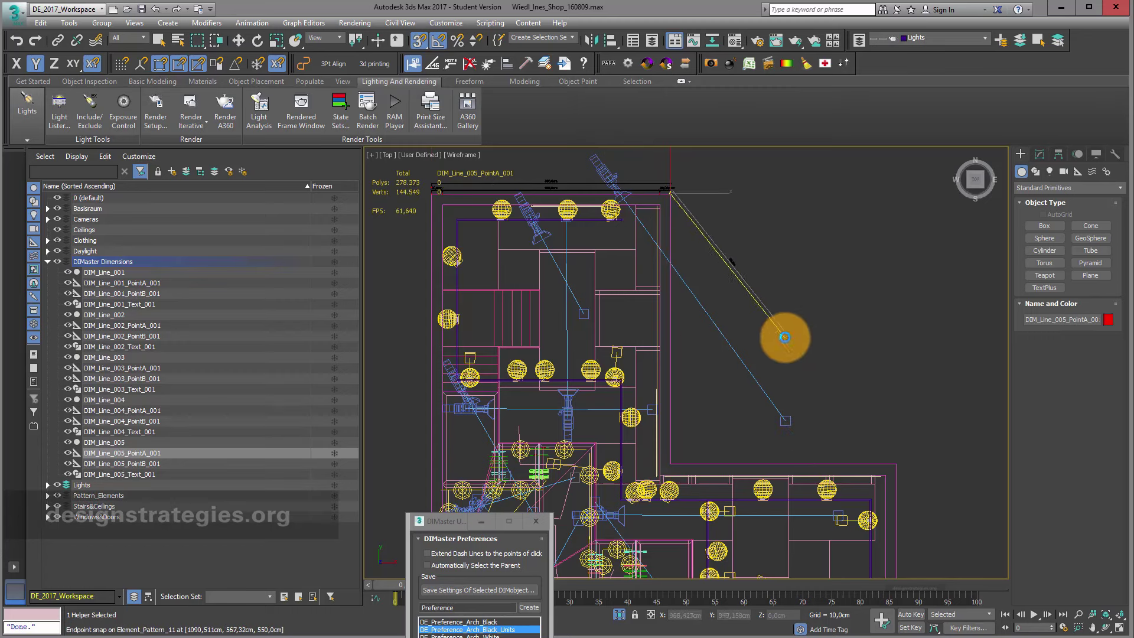
pyautogui.click(876, 434)
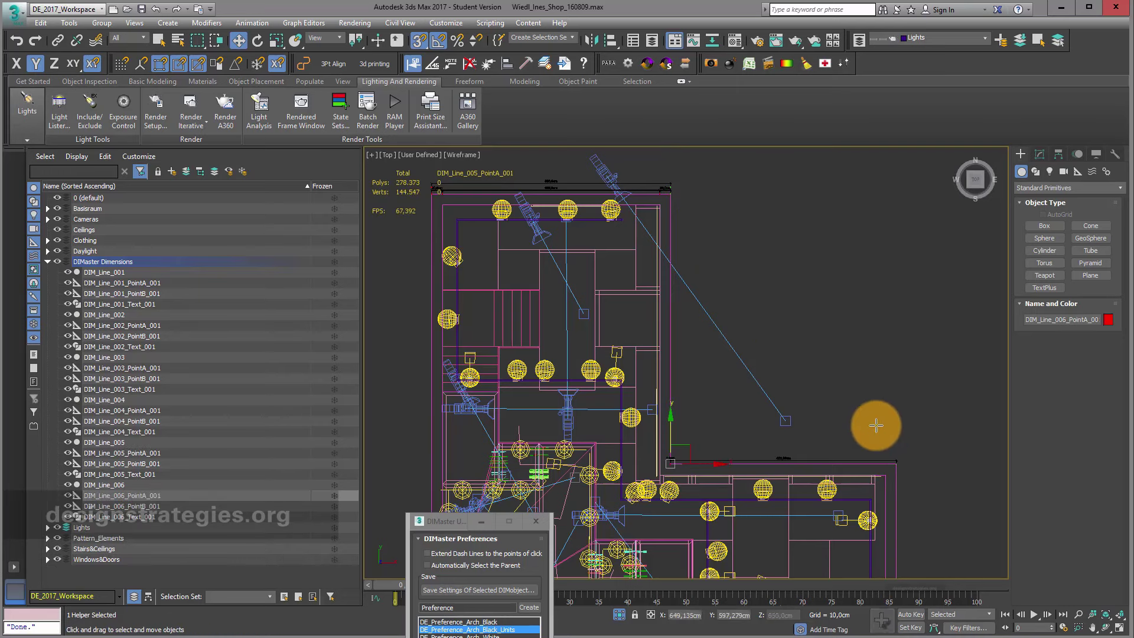
pyautogui.rightClick(876, 425)
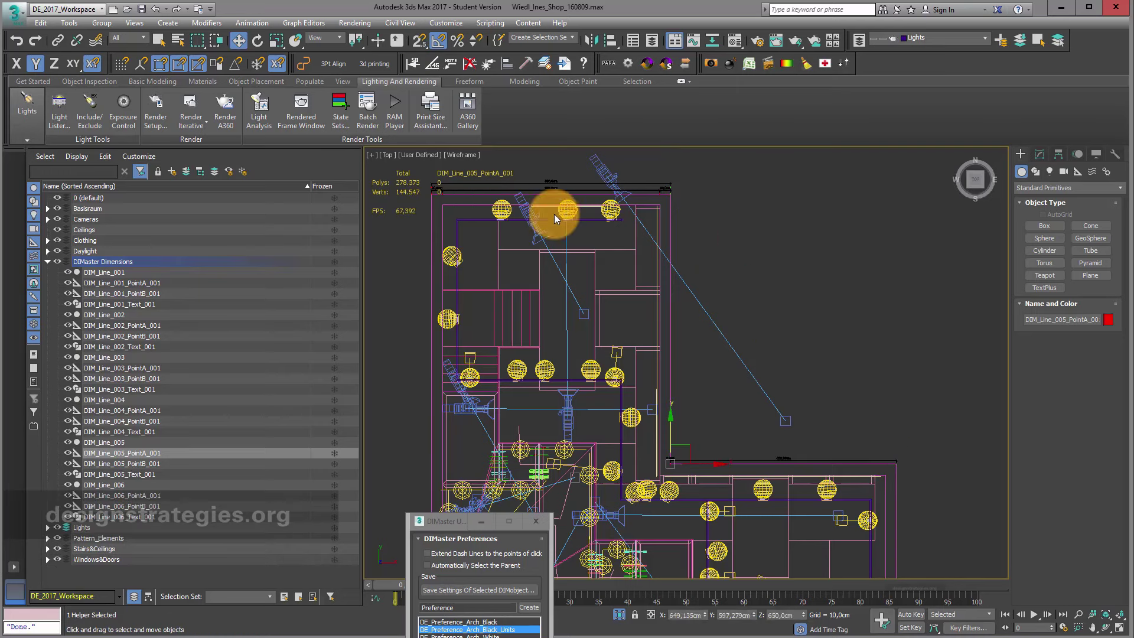
# - Dimension the plan's upper edge with a chain of DIMaster lines covering the left wall thickness, the room width and the right wall thickness
pyautogui.moveTo(741, 255); pyautogui.dragTo(844, 353, button='middle')
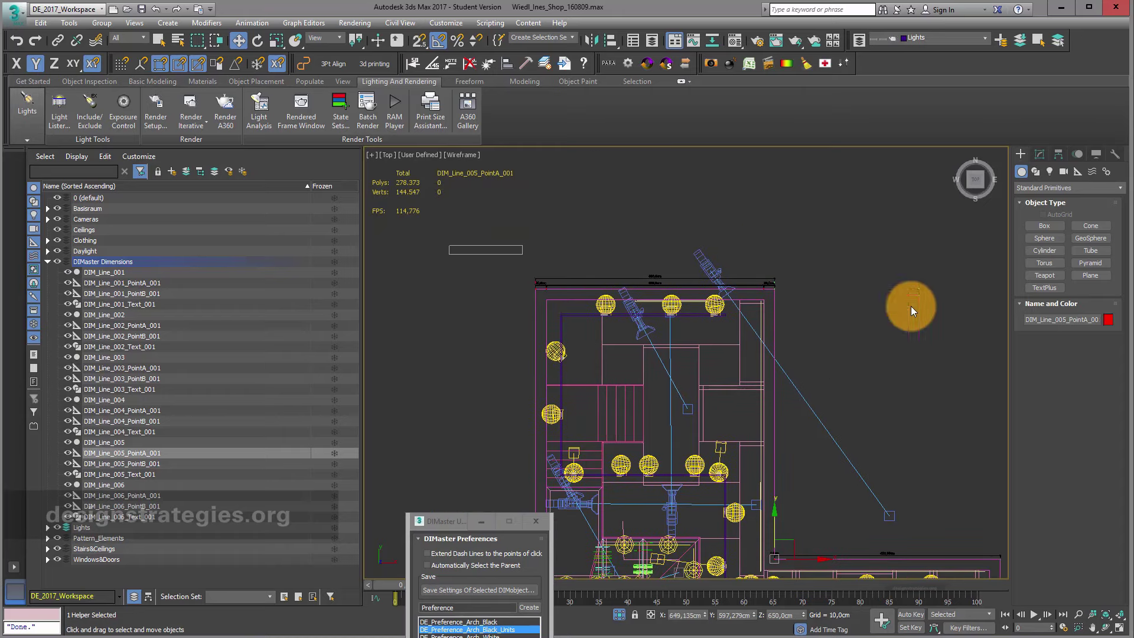
pyautogui.moveTo(911, 306); pyautogui.dragTo(1008, 293)
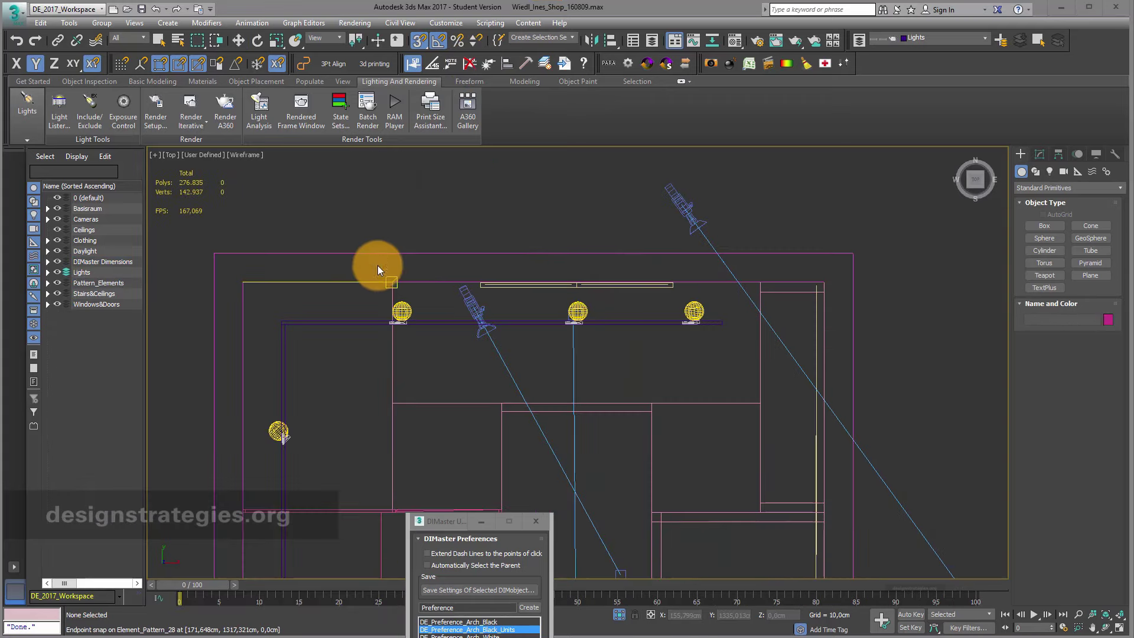
pyautogui.scroll(3, 377, 264)
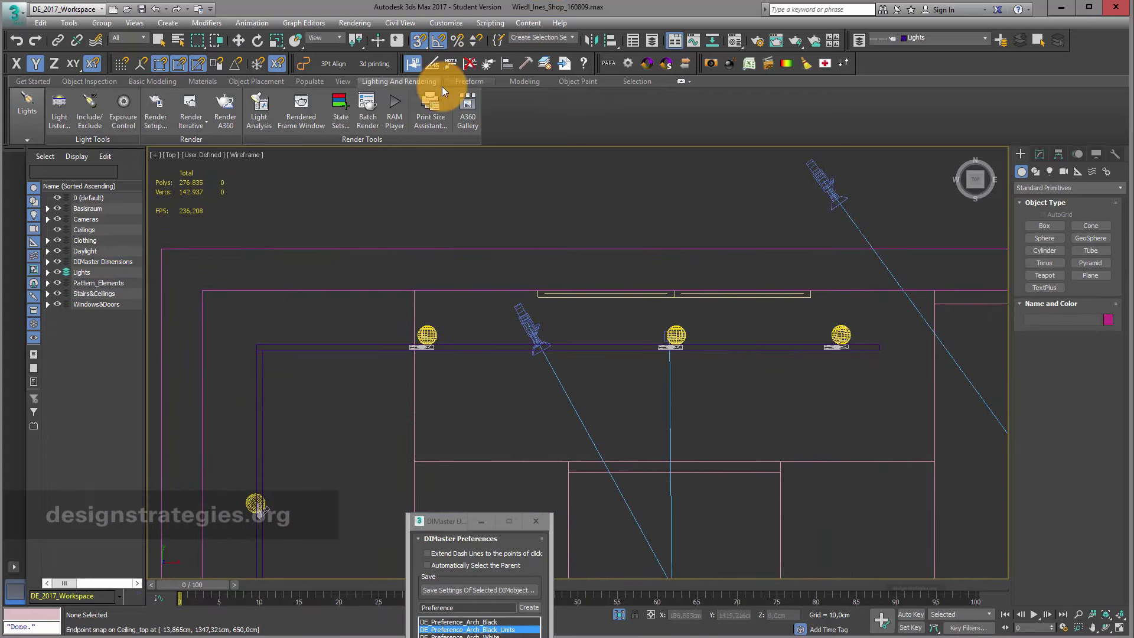
pyautogui.click(166, 248)
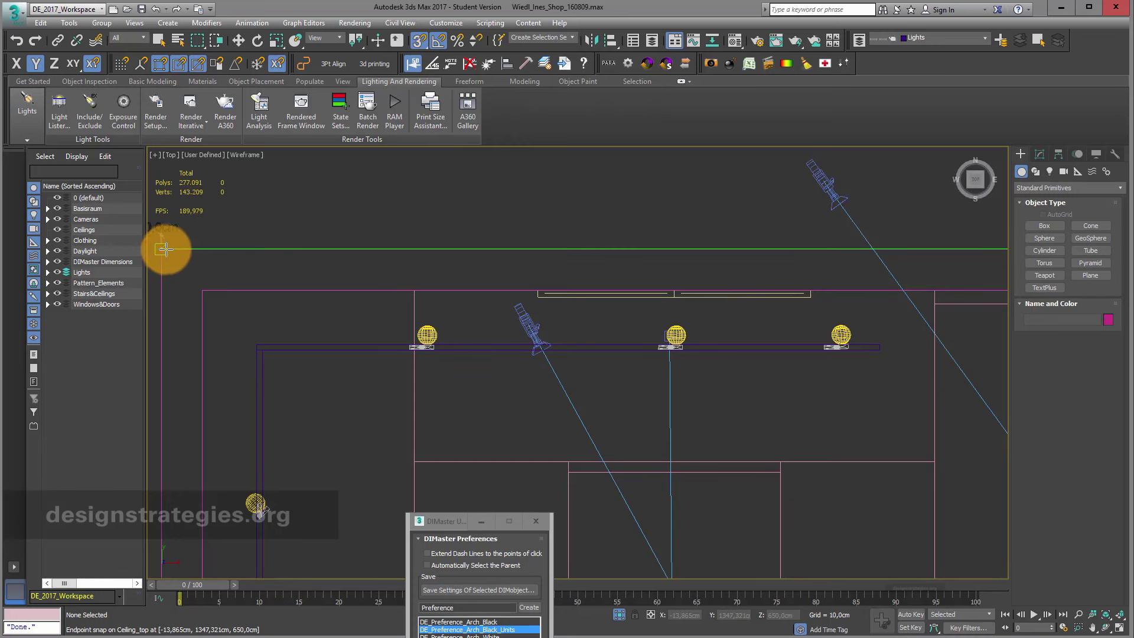
pyautogui.click(205, 291)
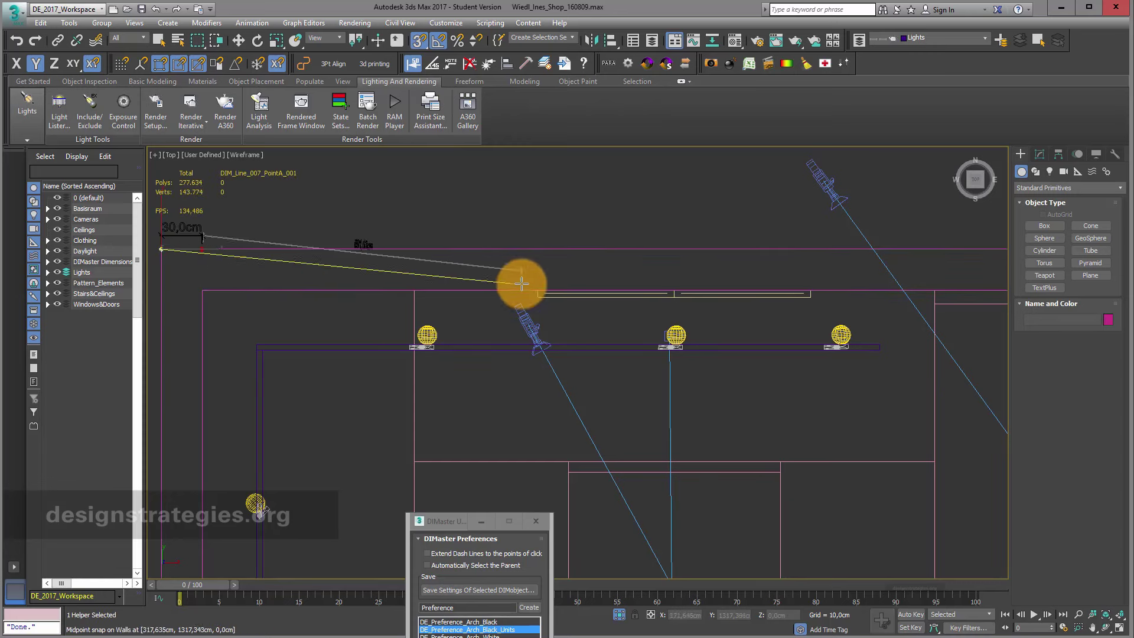
pyautogui.scroll(-3, 785, 283)
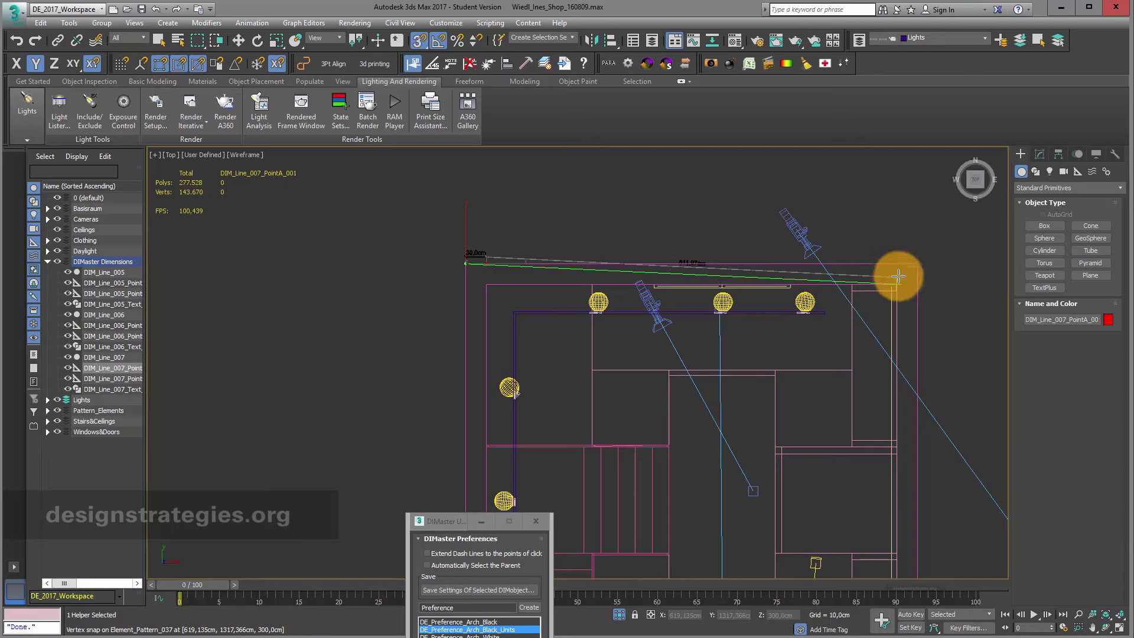
pyautogui.click(917, 263)
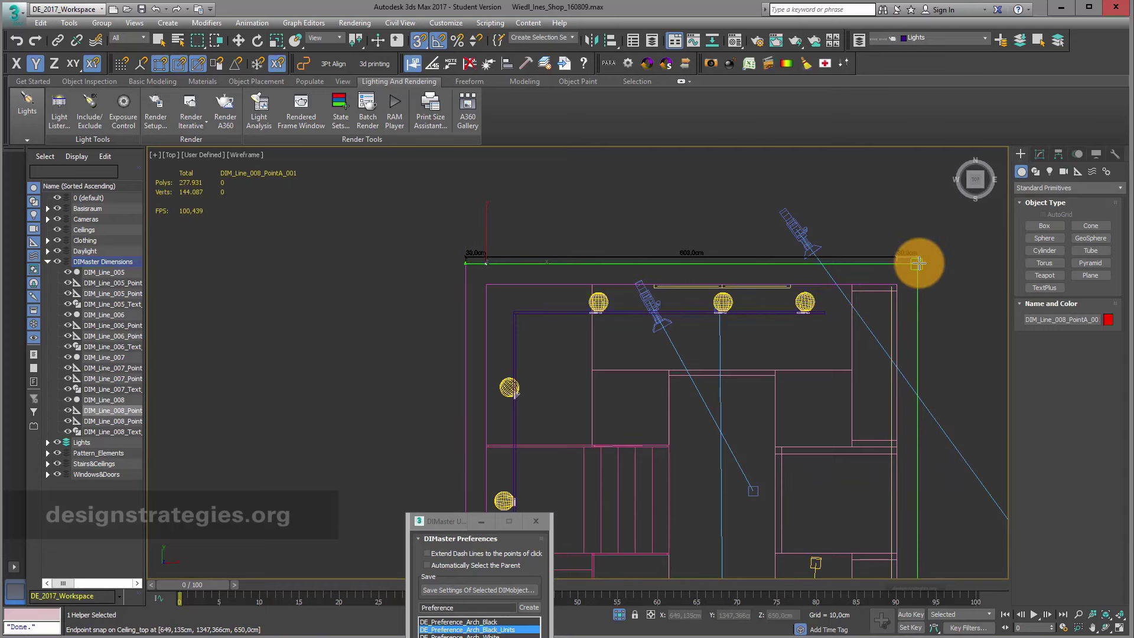
pyautogui.click(918, 263)
pyautogui.rightClick(934, 269)
# - Dimension the upper wing's right side with a DIMaster chain, from the outer corner across the wall thickness and down to the L-shaped plan's inner corner
pyautogui.scroll(-2, 946, 311)
pyautogui.moveTo(945, 312); pyautogui.dragTo(741, 250, button='middle')
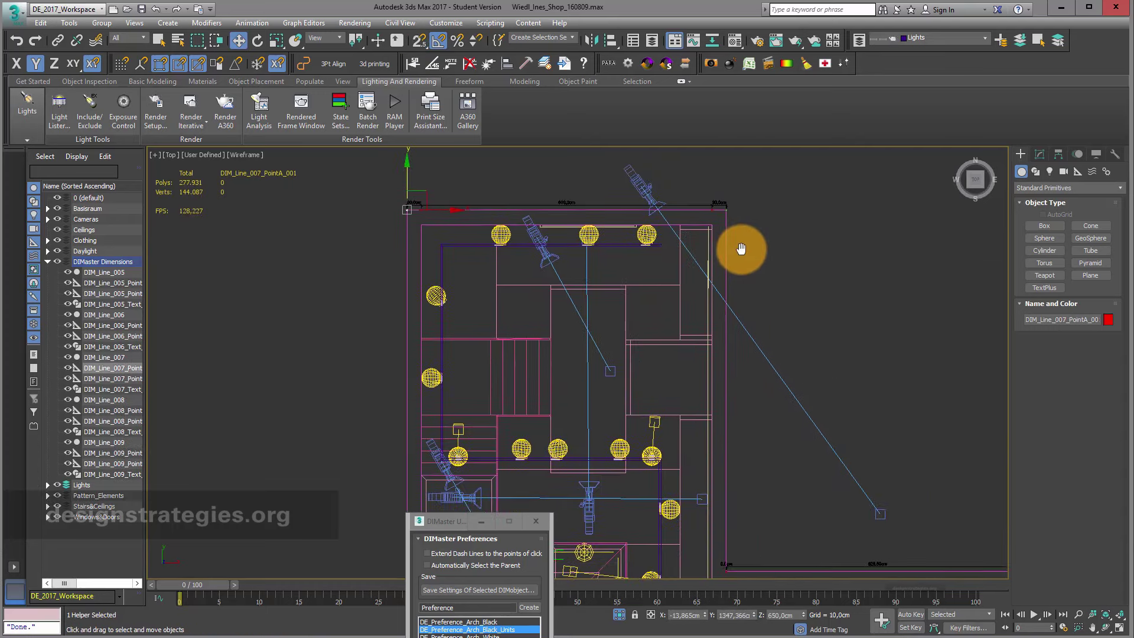
pyautogui.scroll(6, 741, 254)
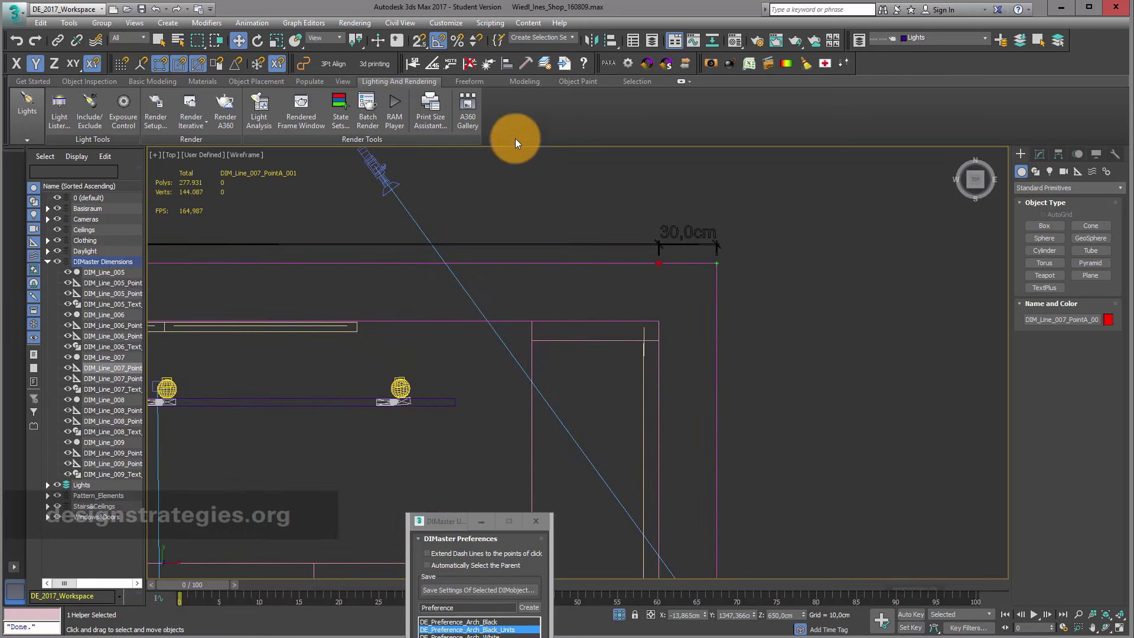
pyautogui.click(414, 64)
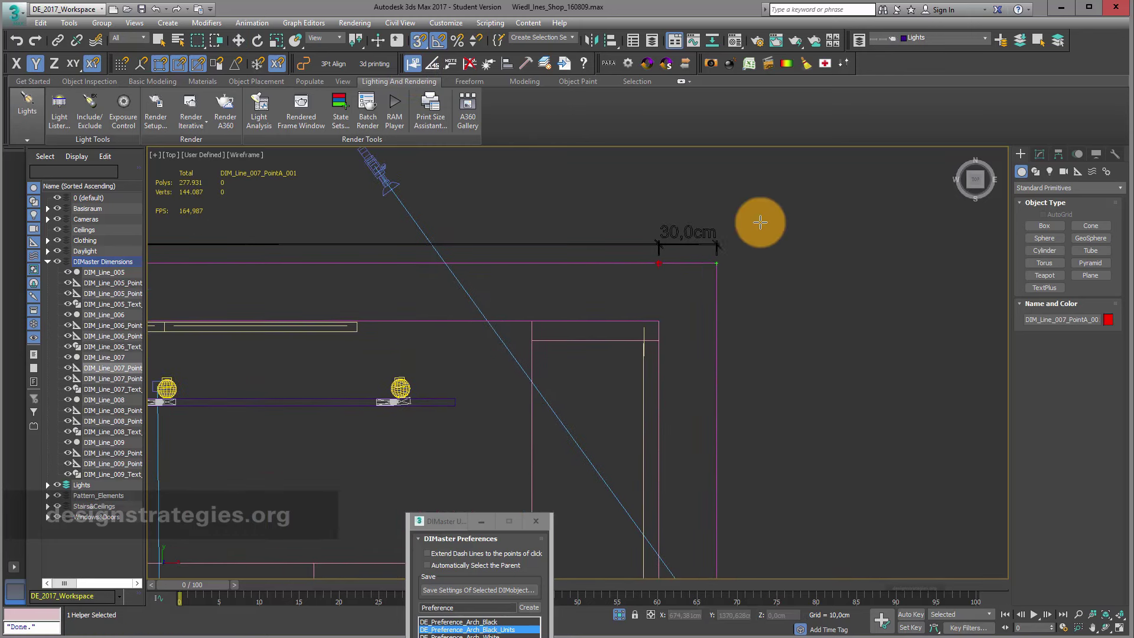
pyautogui.click(713, 267)
pyautogui.click(657, 322)
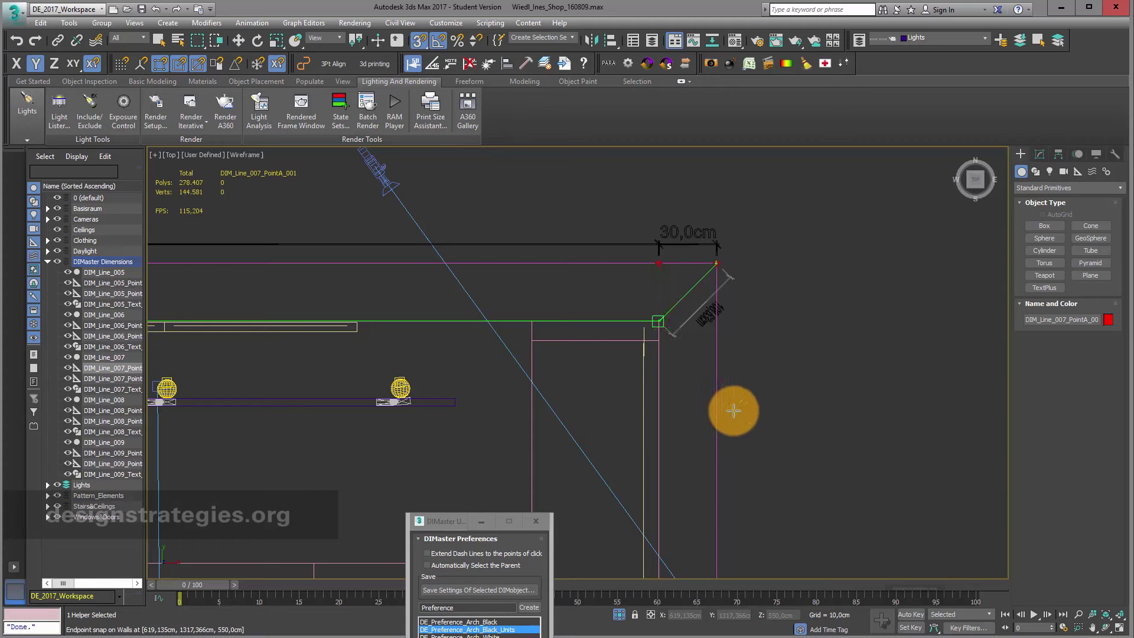
pyautogui.scroll(-1, 790, 441)
pyautogui.scroll(-4, 754, 509)
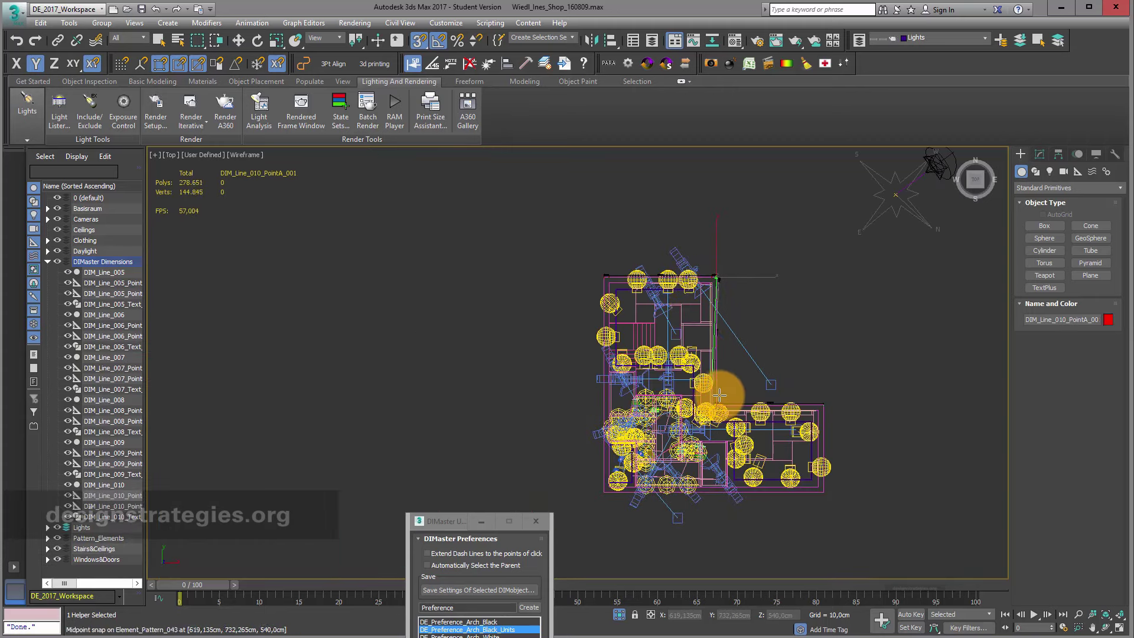
pyautogui.scroll(4, 720, 436)
pyautogui.click(707, 432)
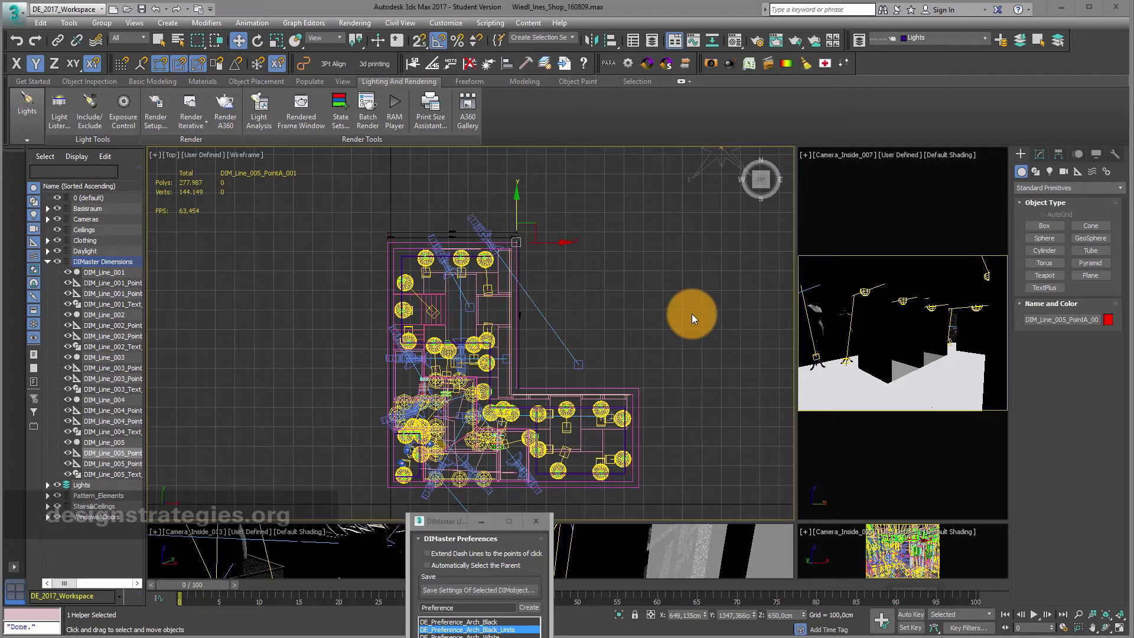
# - Select all scene objects and export them as a DWG into the 161021 folder, adding the .dwg extension to the suggested file name
pyautogui.hotkey('ctrl', 'a')
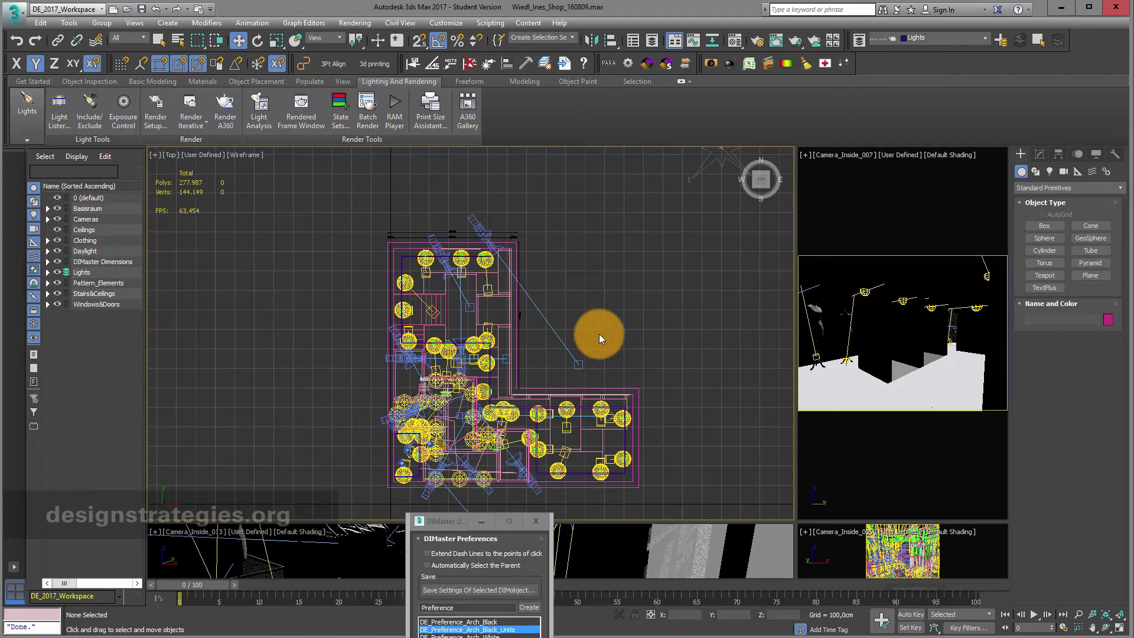
pyautogui.click(564, 64)
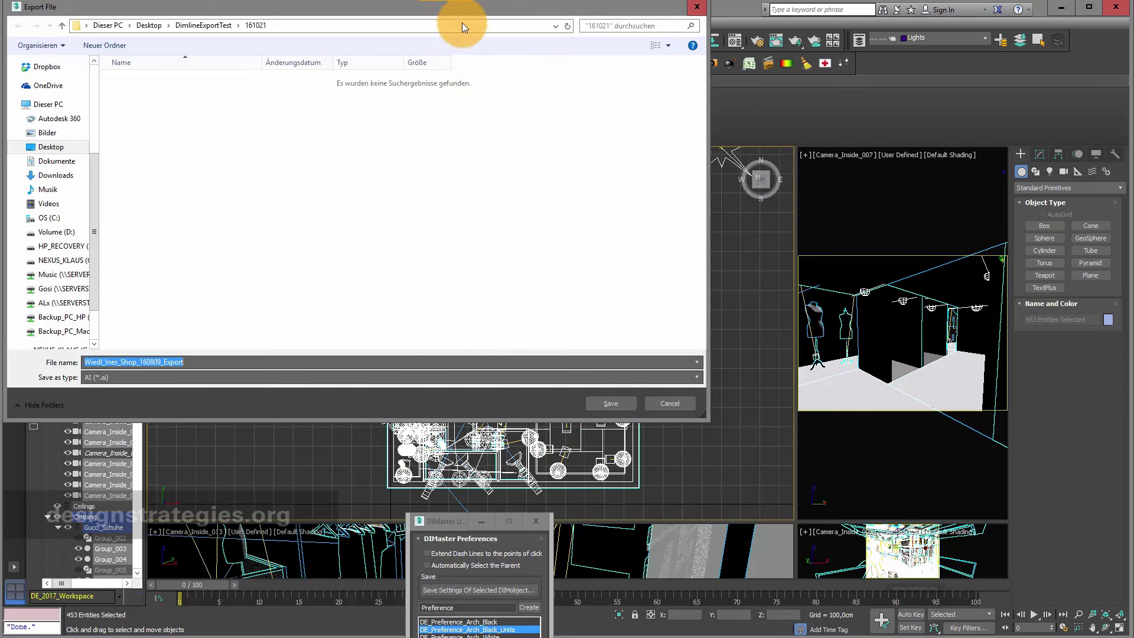
pyautogui.click(254, 420)
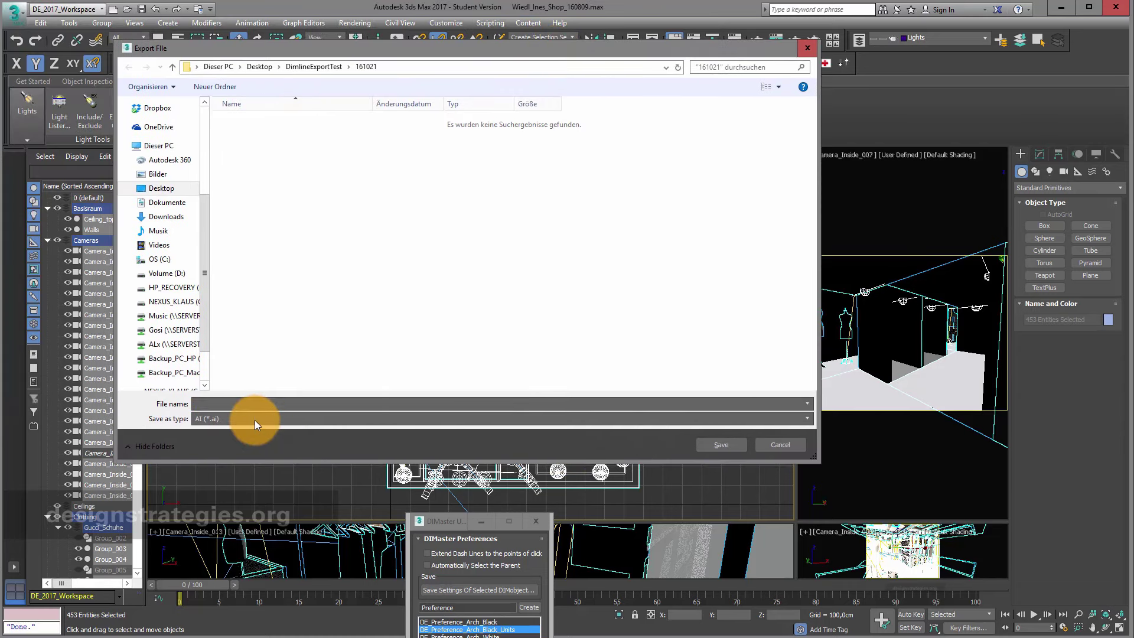
pyautogui.click(247, 441)
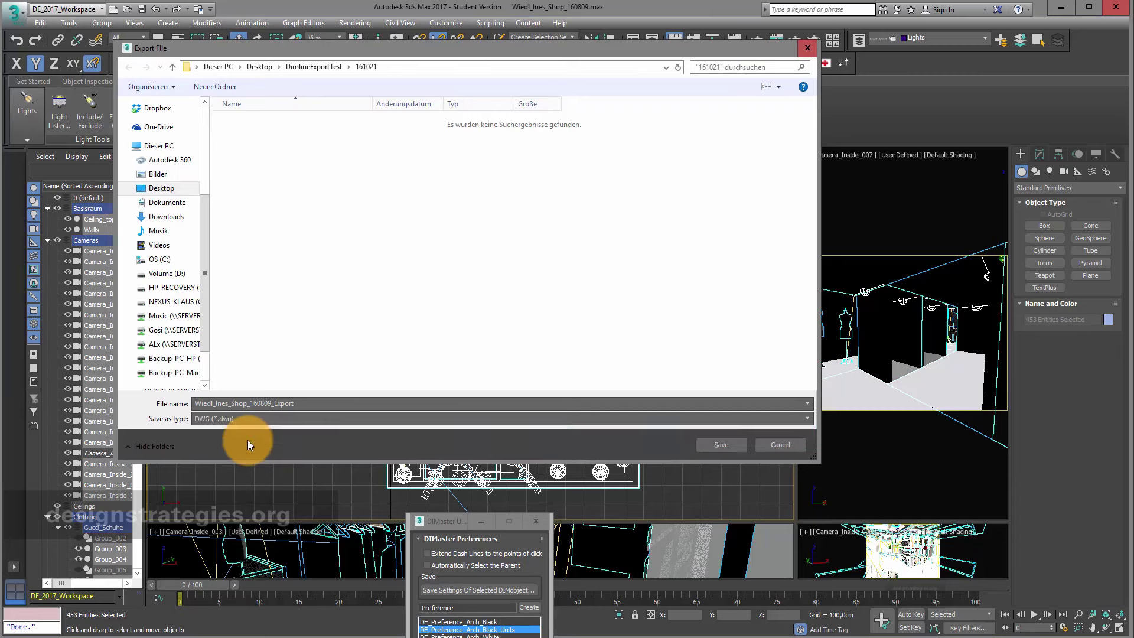
pyautogui.click(309, 403)
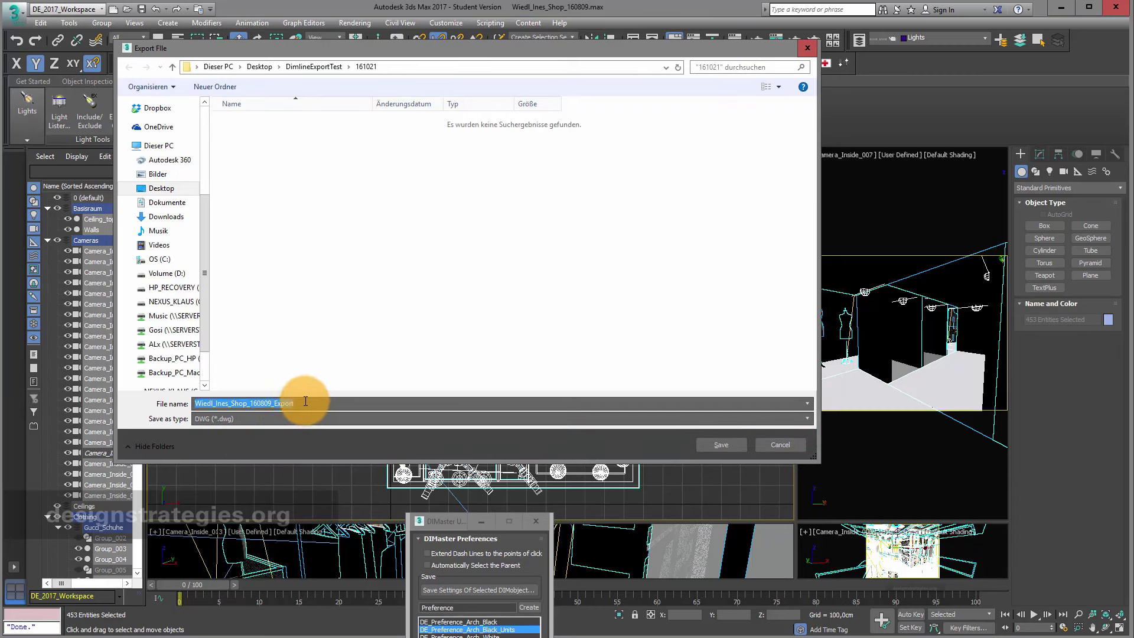
pyautogui.click(305, 402)
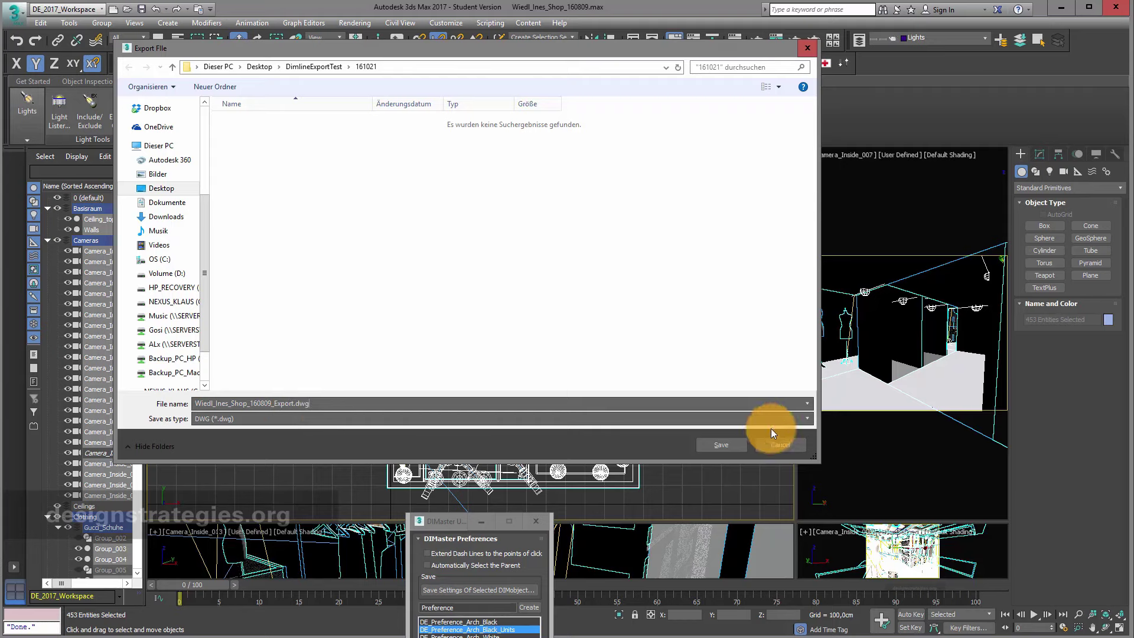
pyautogui.click(734, 443)
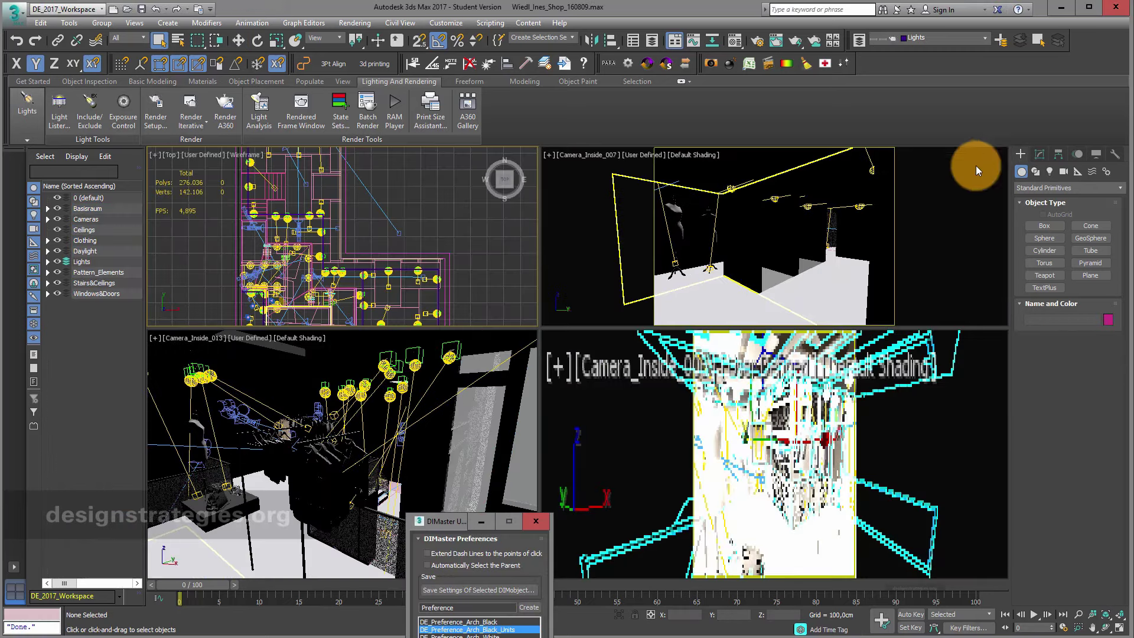
# - Check the 161021 folder for the exported DWG, open it in AutoCAD Architecture and centre the isometric model
pyautogui.moveTo(1133, 77); pyautogui.dragTo(885, 88)
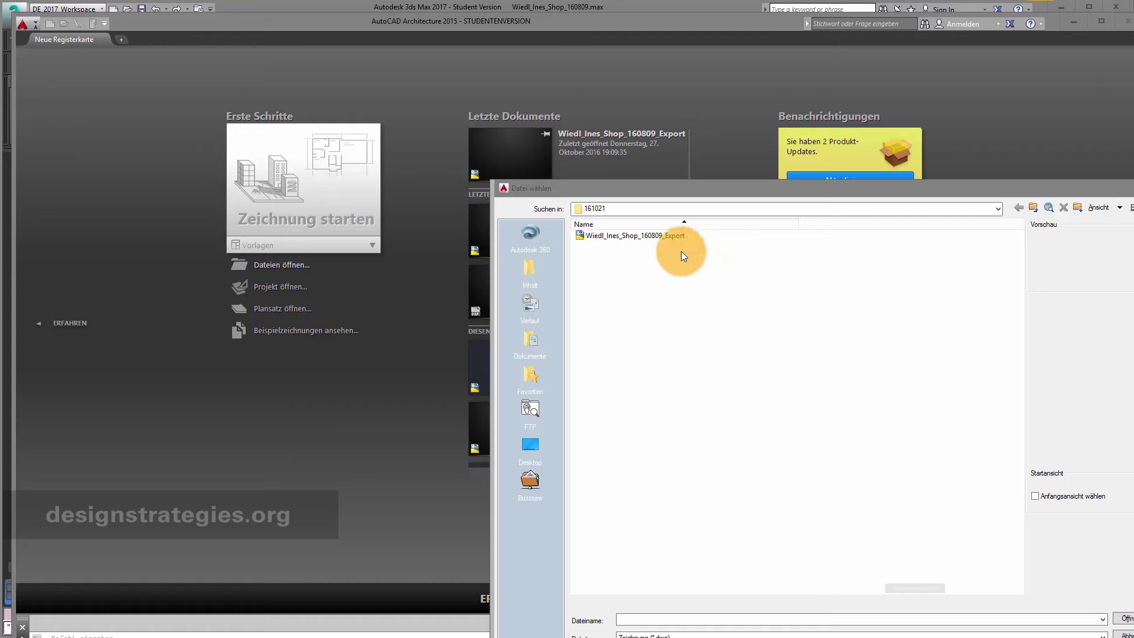
pyautogui.click(665, 234)
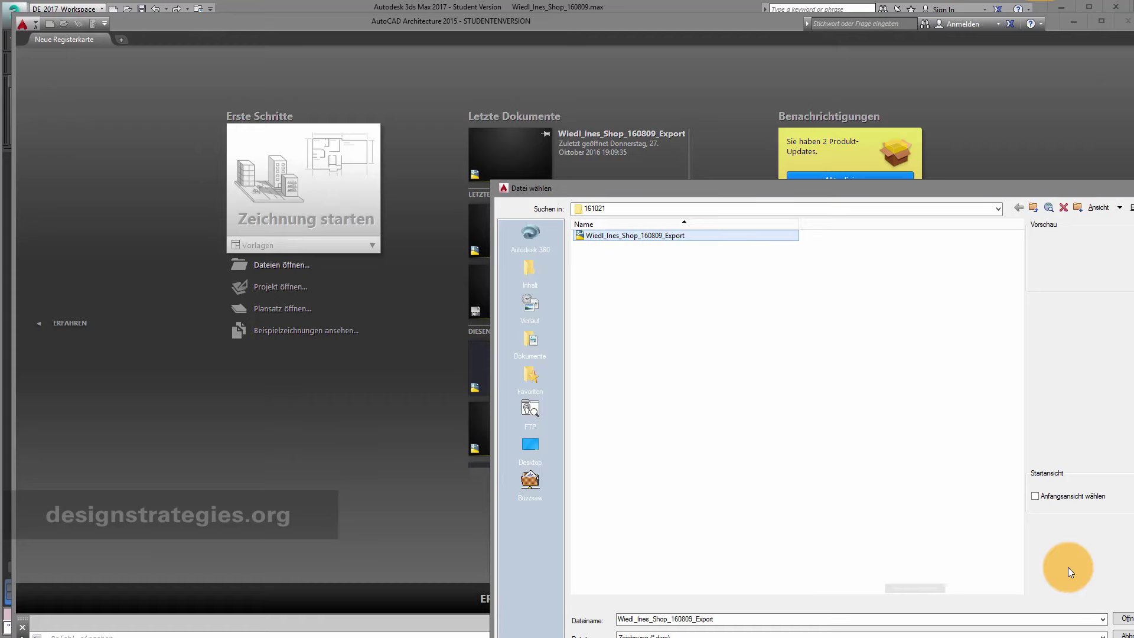
pyautogui.click(1125, 619)
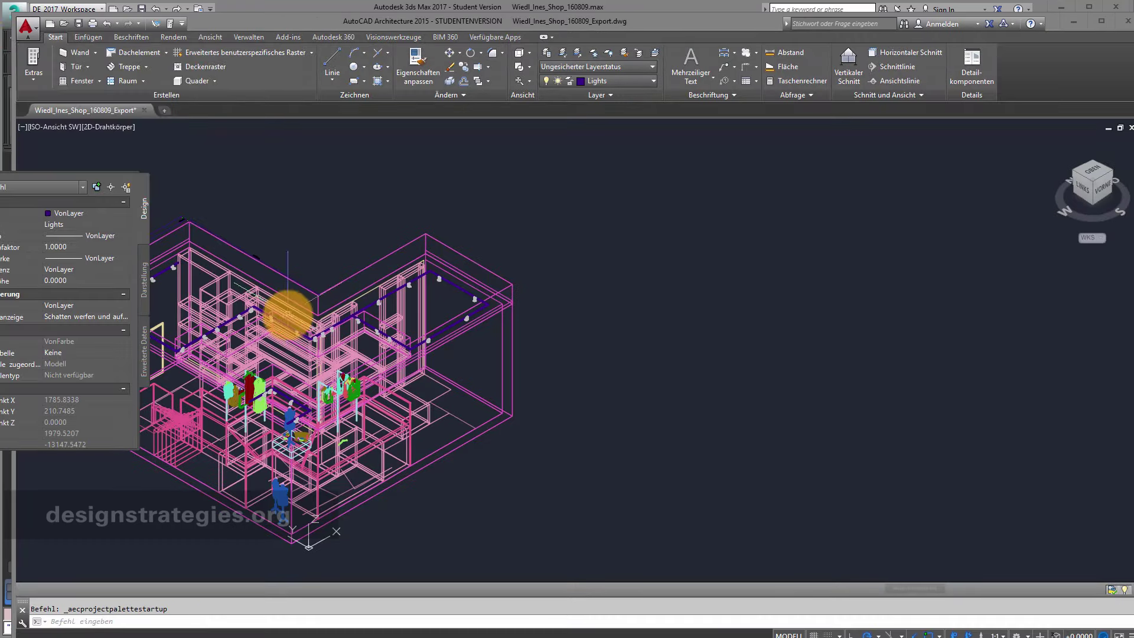
pyautogui.moveTo(324, 317); pyautogui.dragTo(412, 311, button='middle')
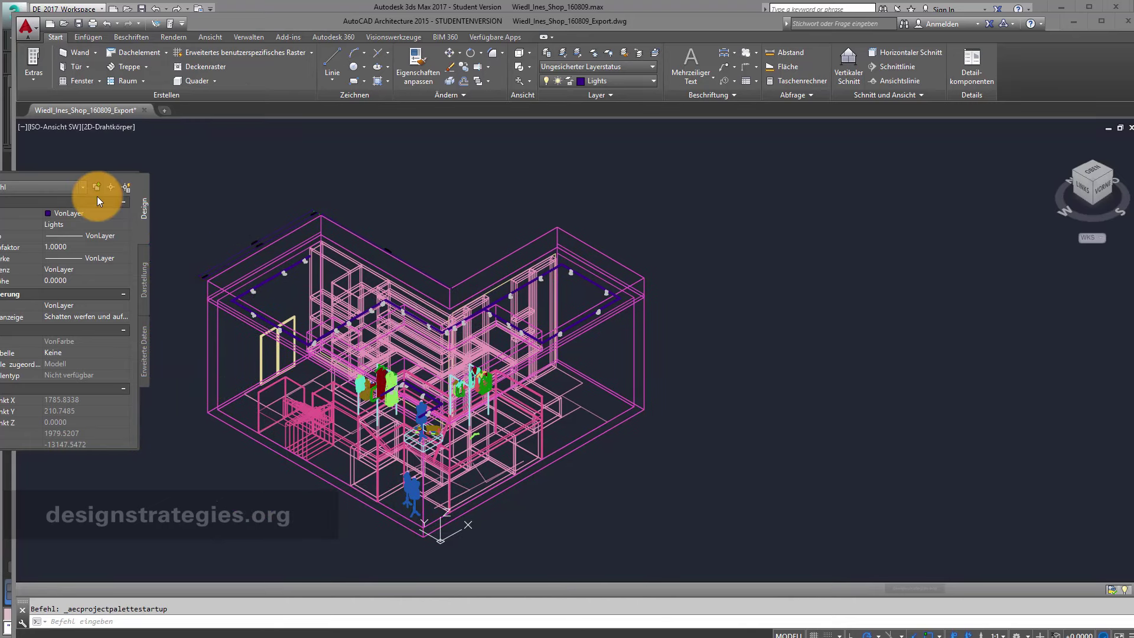
# - Set the drawing to the preset top view (Oben) to check the dimensions around the plan's upper wing
pyautogui.click(214, 37)
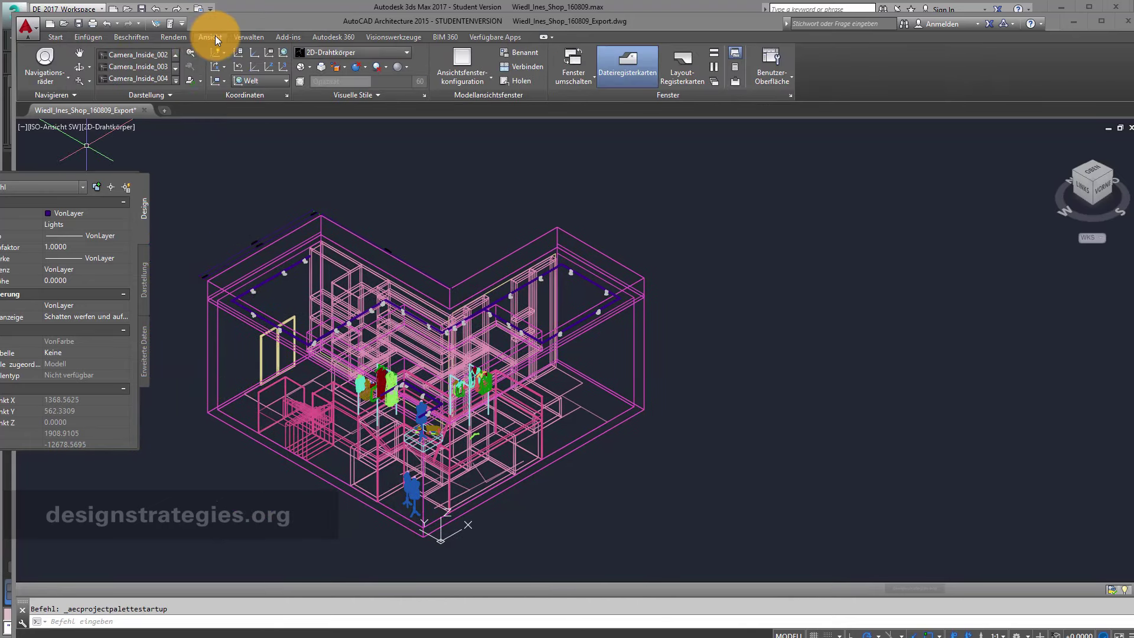
pyautogui.click(176, 72)
pyautogui.click(176, 70)
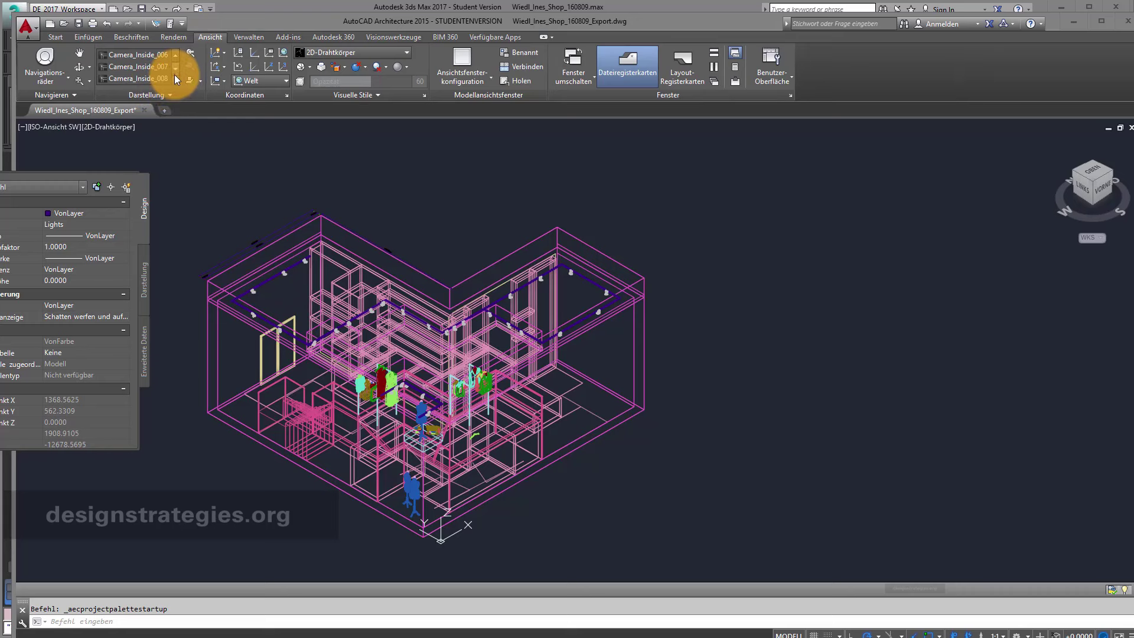
pyautogui.click(175, 73)
pyautogui.scroll(10, 154, 82)
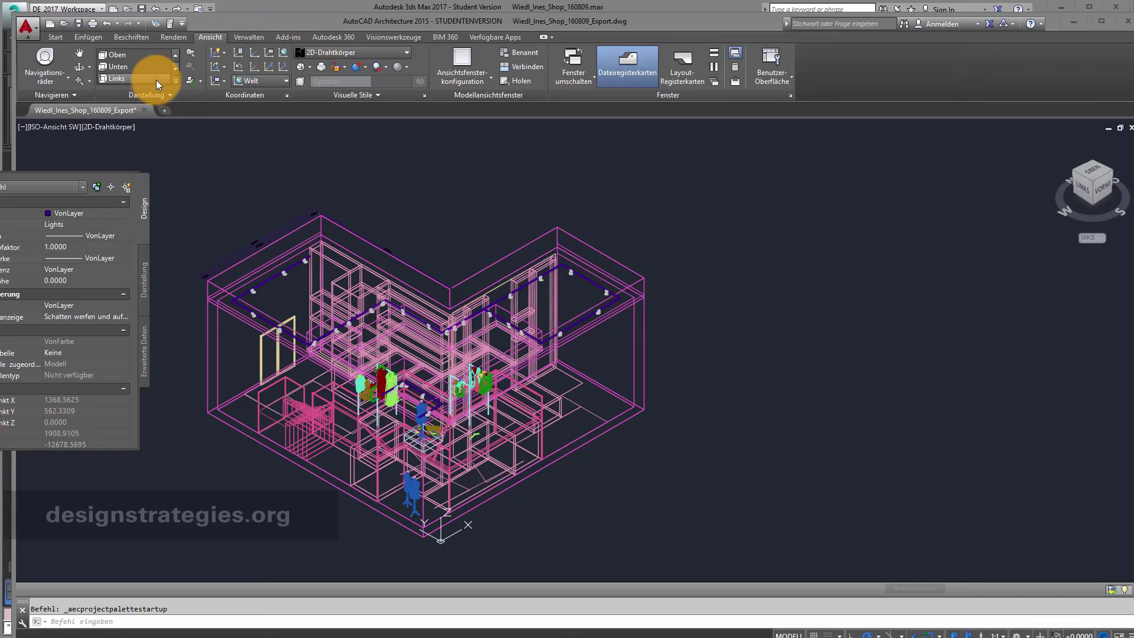
pyautogui.click(119, 55)
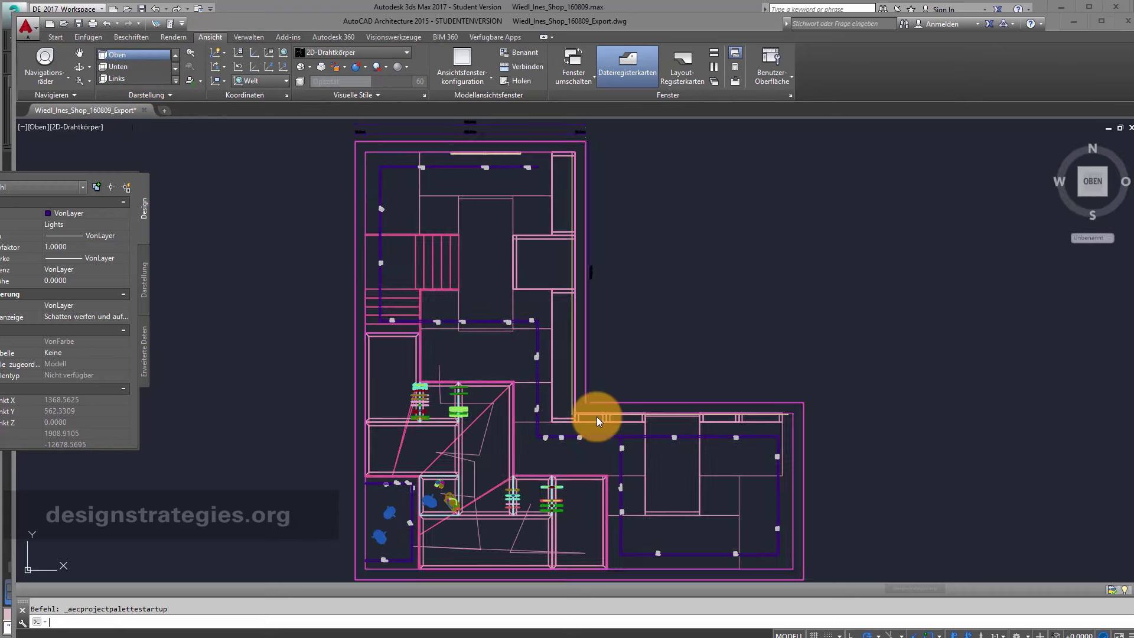
pyautogui.moveTo(620, 256); pyautogui.dragTo(665, 344, button='middle')
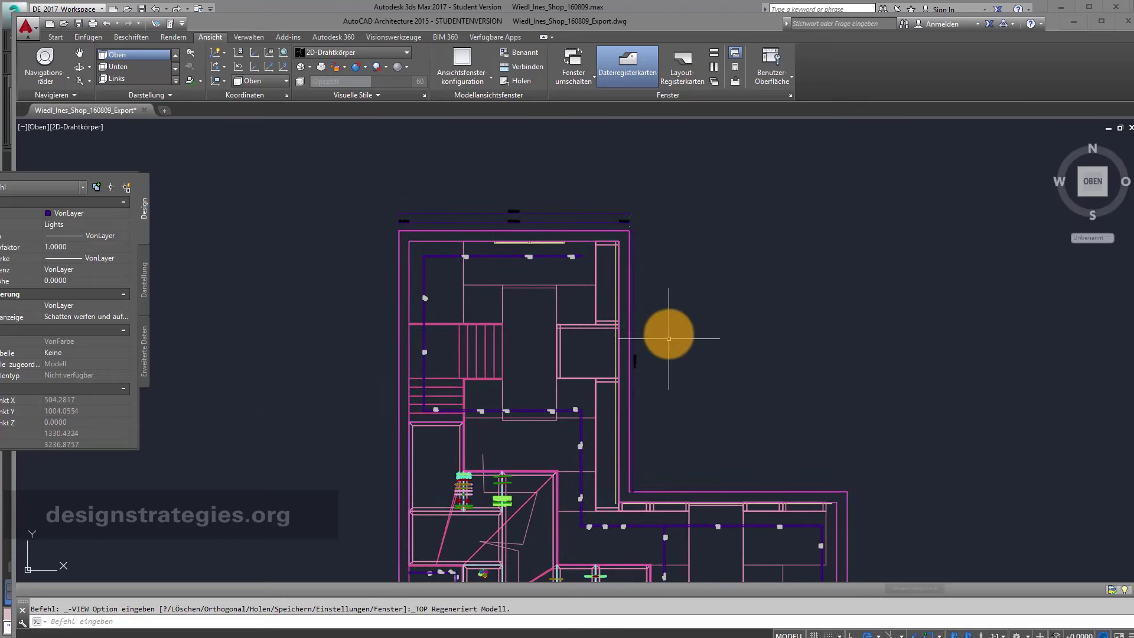
# - Select all drawing objects and examine the dimension texts and their layer above the plan's upper wing
pyautogui.hotkey('ctrl', 'a')
pyautogui.scroll(6, 499, 206)
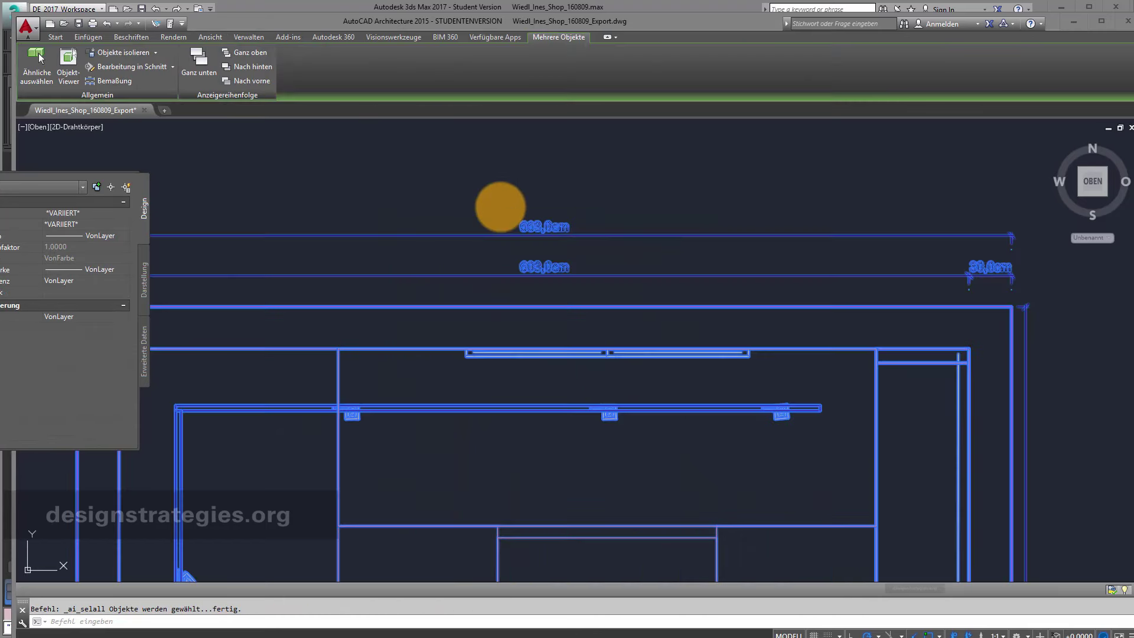
pyautogui.click(380, 197)
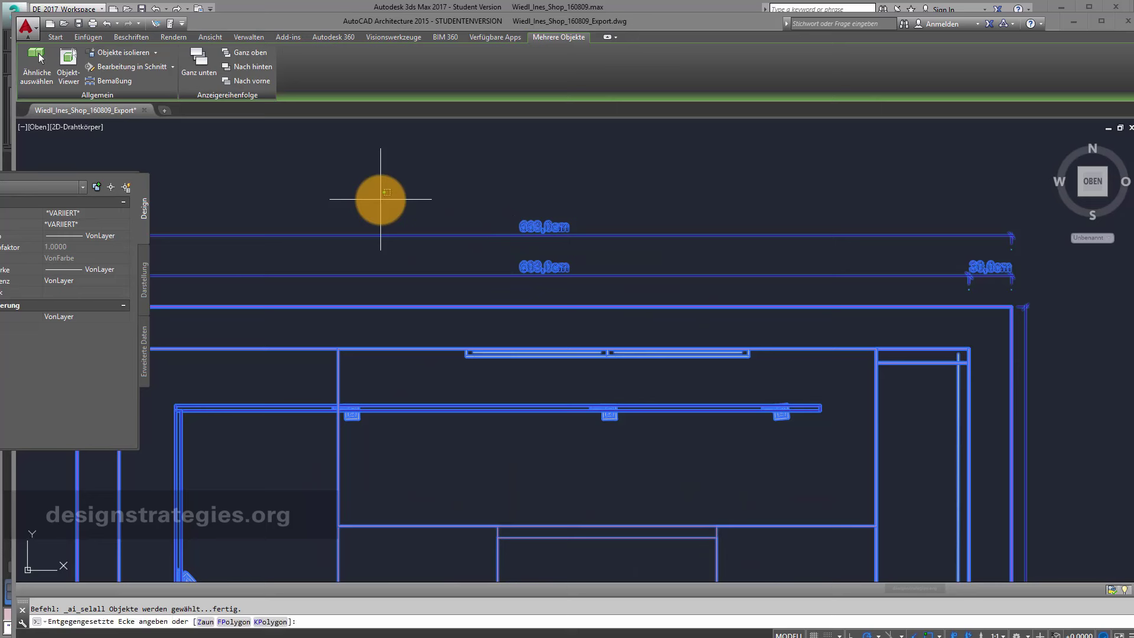
pyautogui.rightClick(443, 196)
pyautogui.click(450, 170)
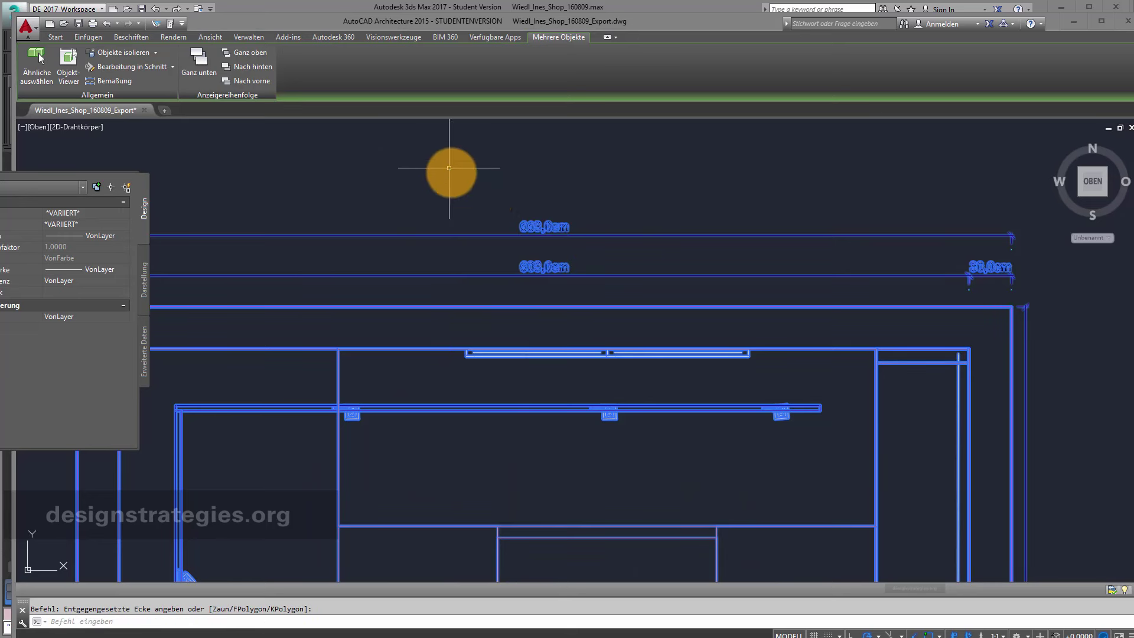
pyautogui.moveTo(552, 228)
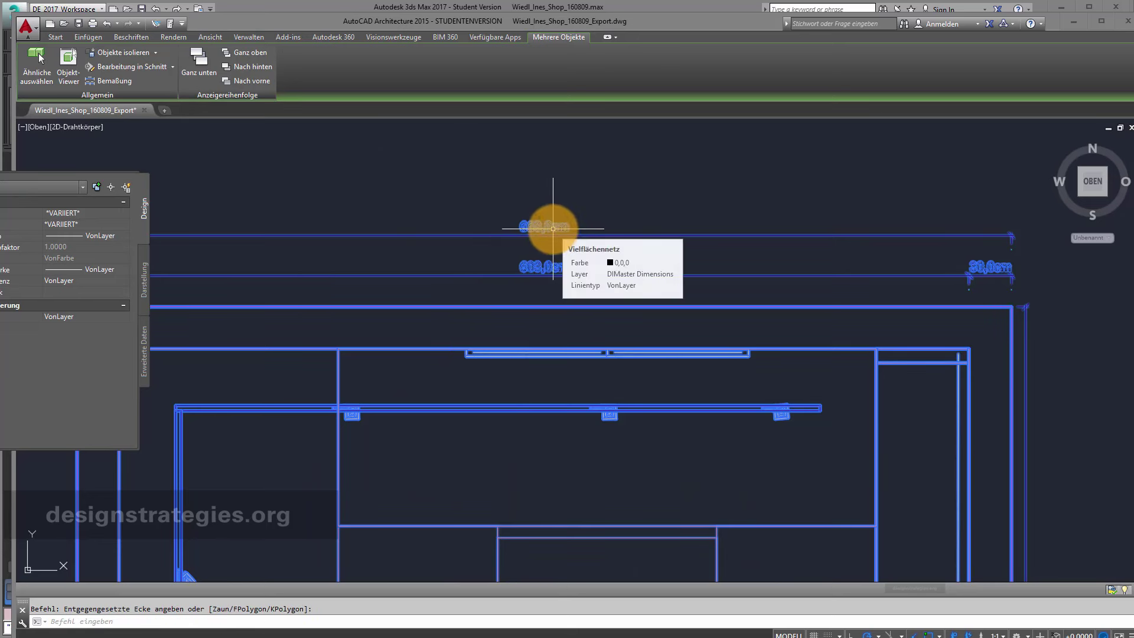
pyautogui.scroll(-5, 615, 318)
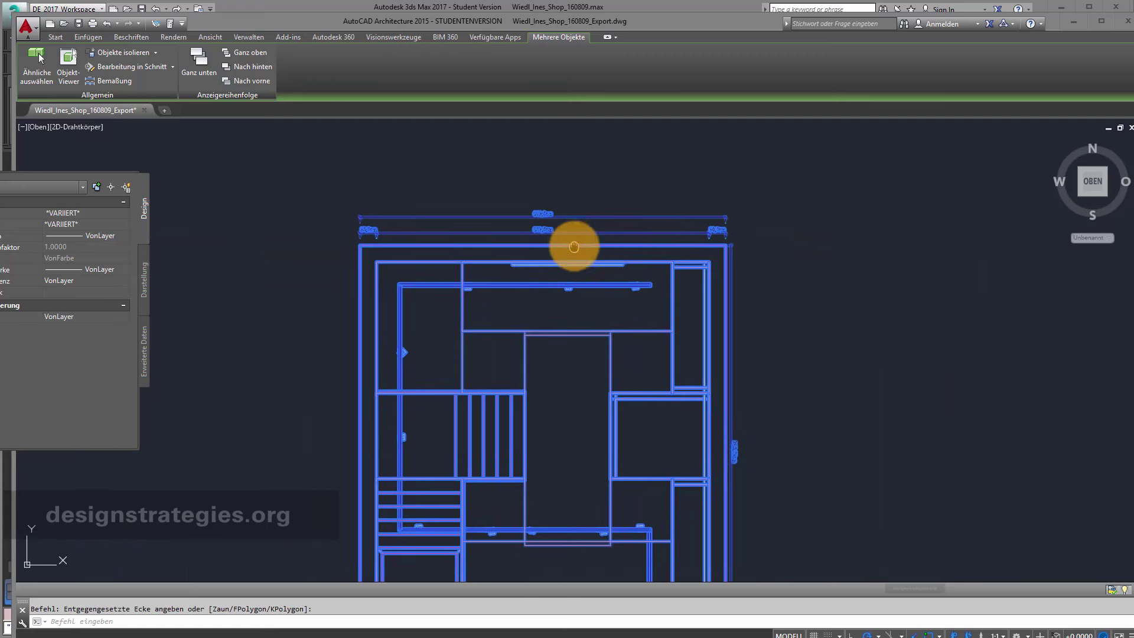
pyautogui.moveTo(564, 212); pyautogui.dragTo(562, 199, button='middle')
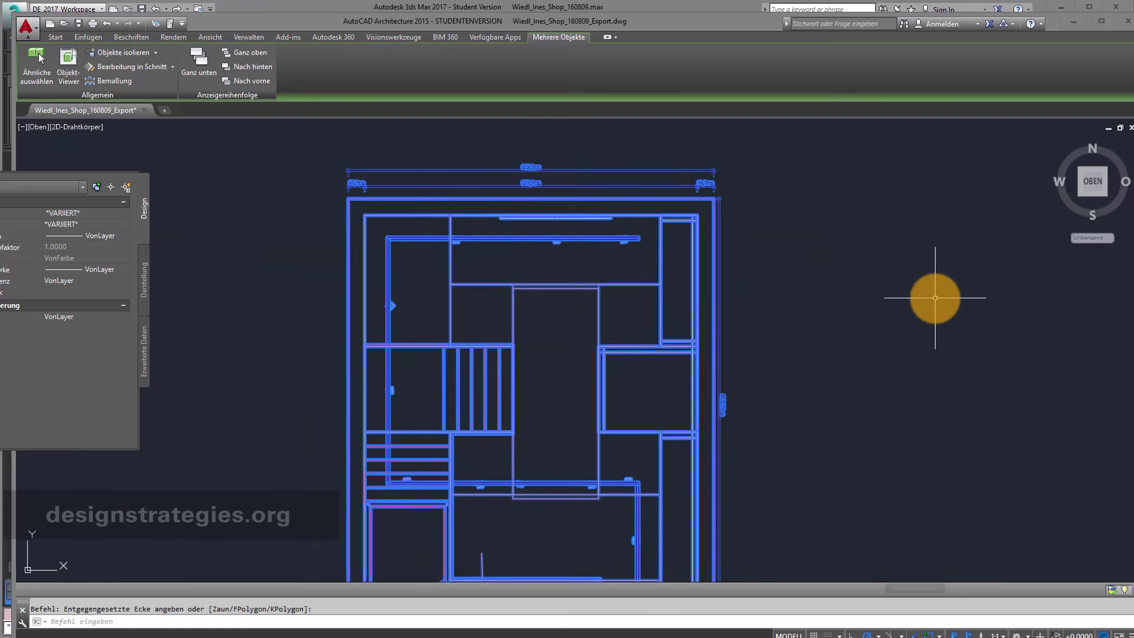
# - Switch to 3ds Max, select all scene objects and save an AI export in the 161021 folder, adding .ai to the suggested file name
pyautogui.hotkey('alt', 'Tab')
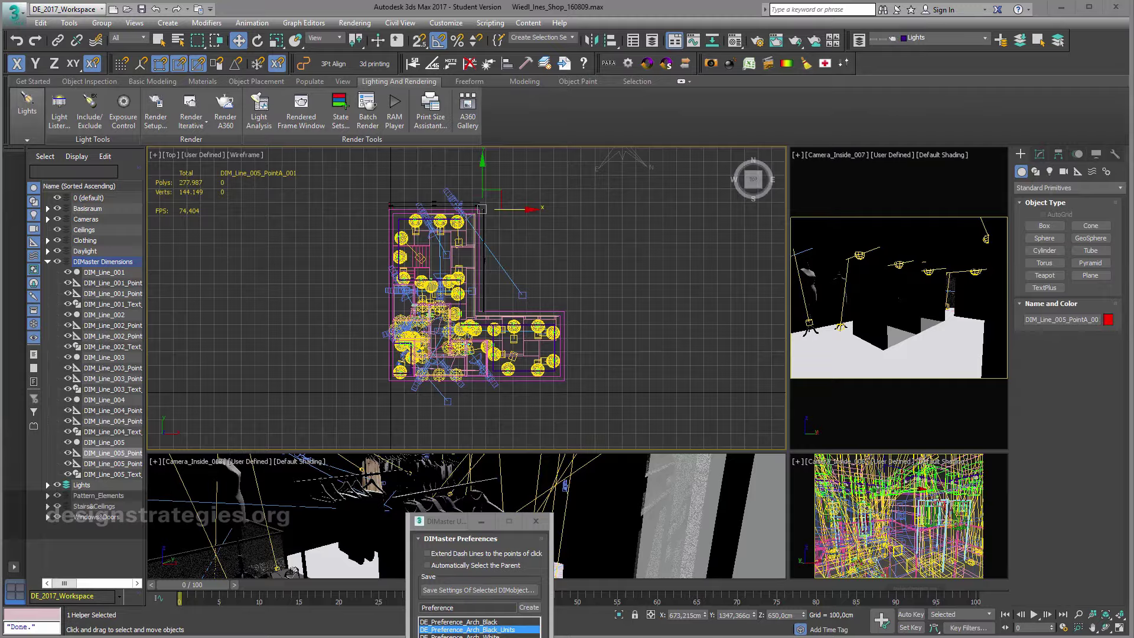
pyautogui.click(826, 224)
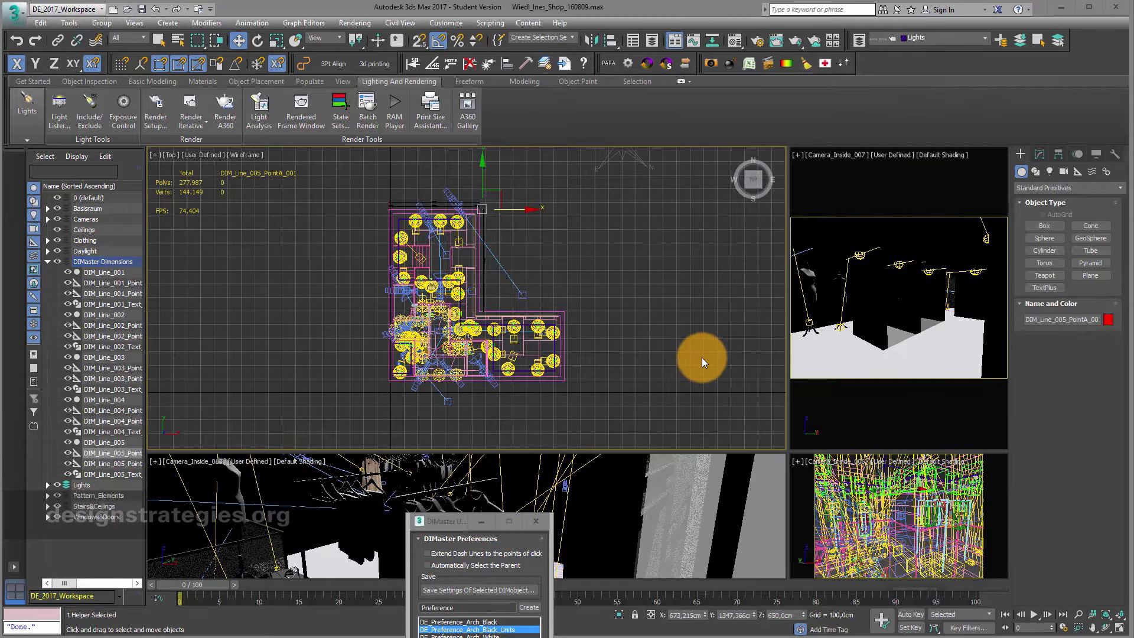
pyautogui.click(665, 385)
pyautogui.hotkey('ctrl', 'a')
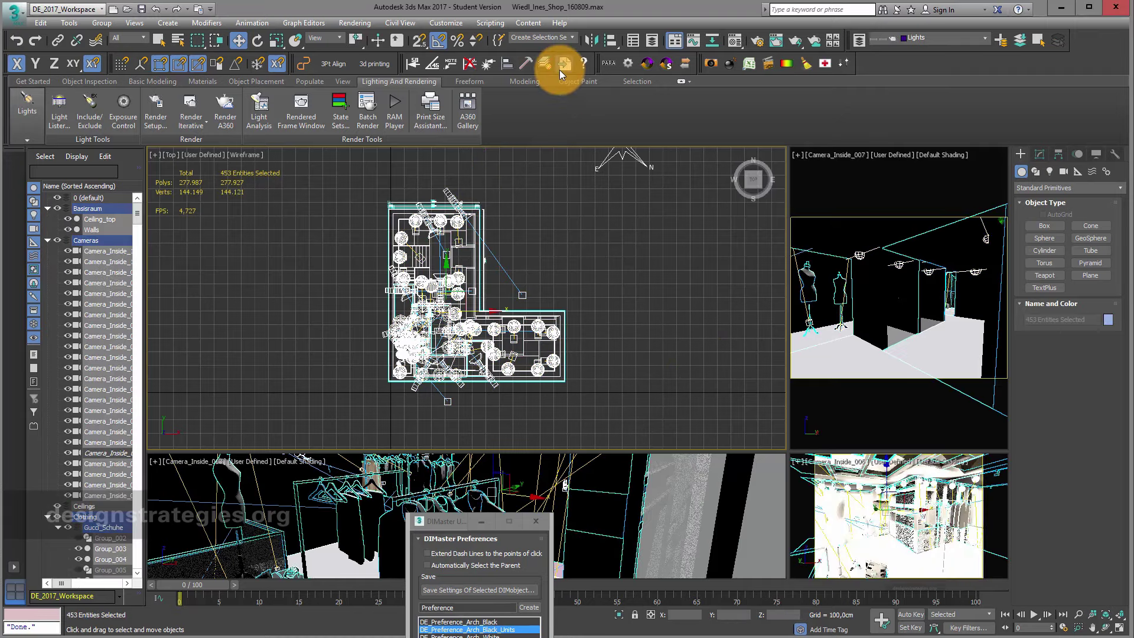
pyautogui.click(559, 67)
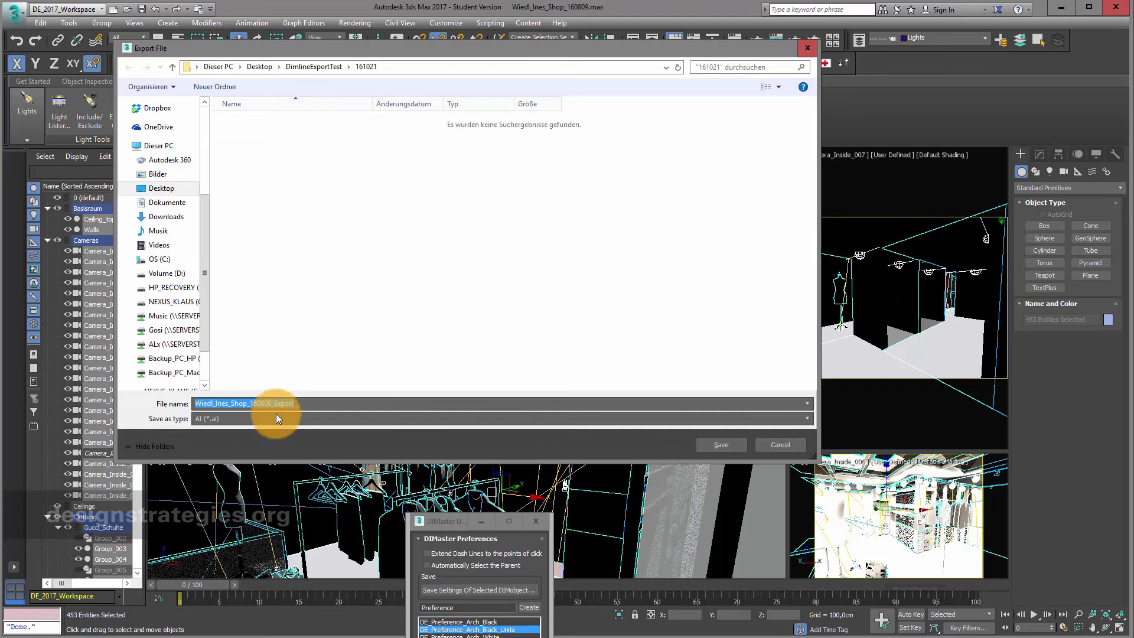
pyautogui.click(307, 404)
pyautogui.write('.ai')
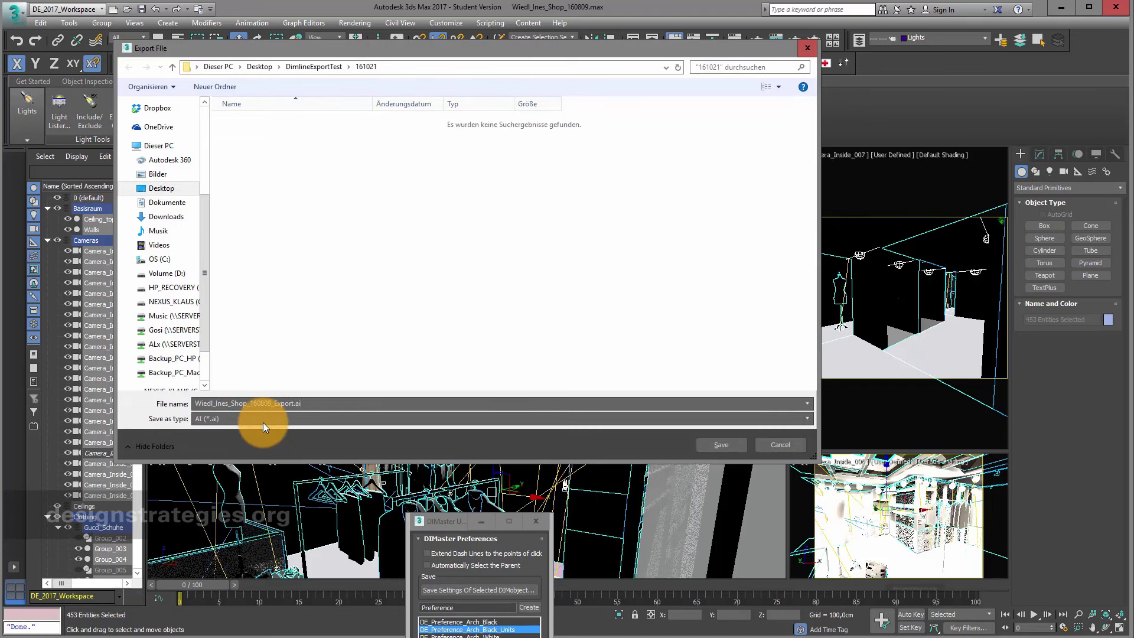
pyautogui.click(722, 445)
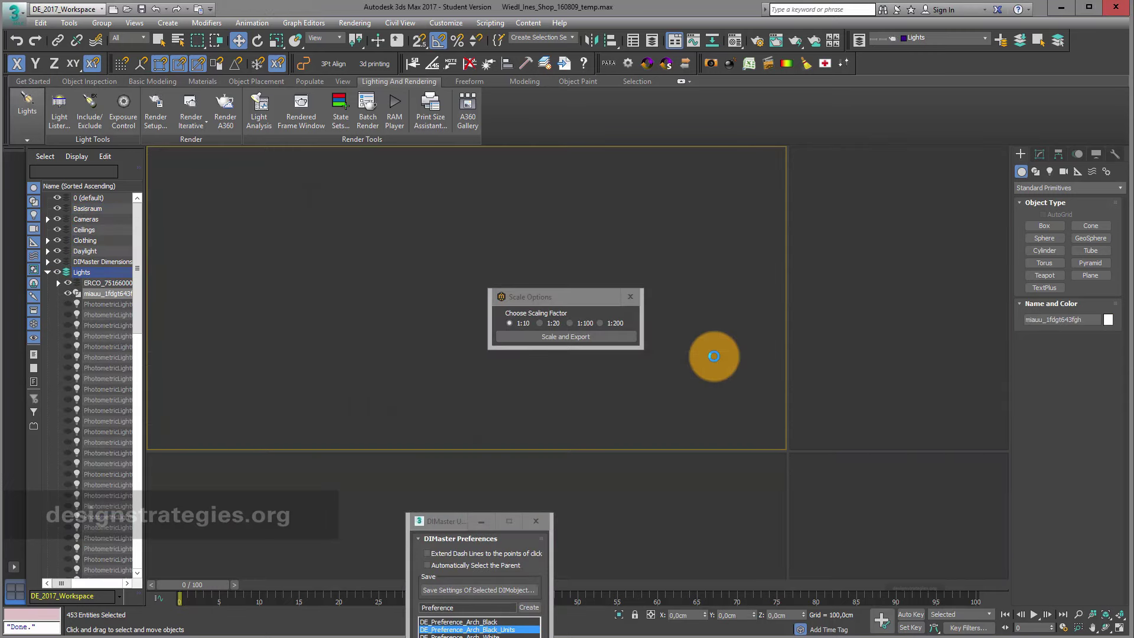
# - Choose the 1:100 scaling factor for the AI export and run the scaled export
pyautogui.moveTo(580, 298); pyautogui.dragTo(615, 274)
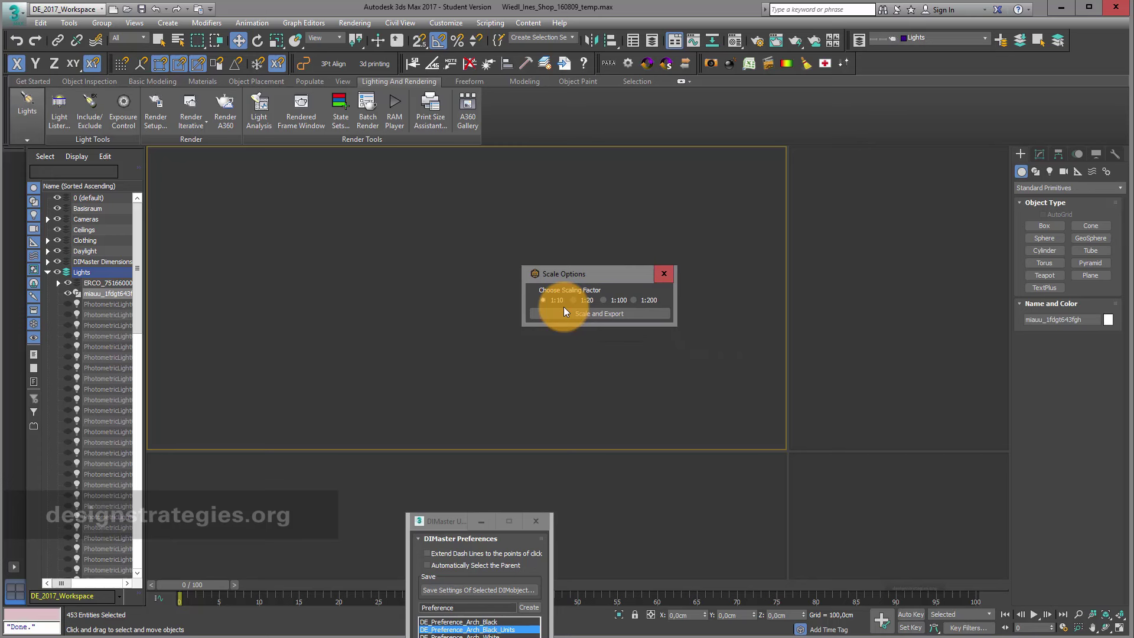
pyautogui.click(603, 301)
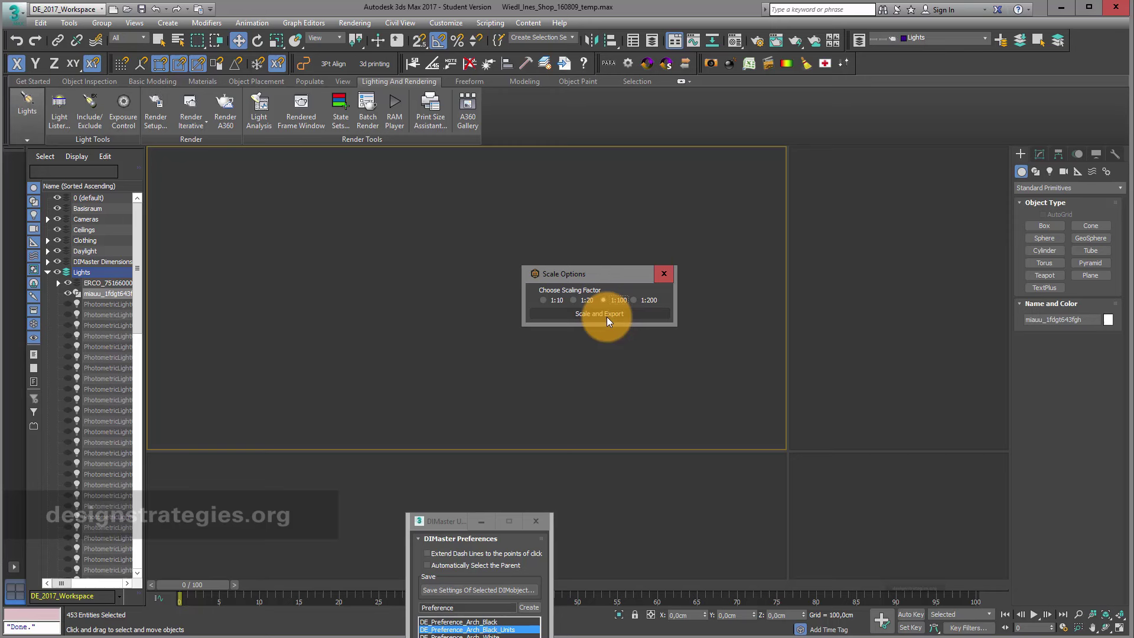
pyautogui.click(607, 315)
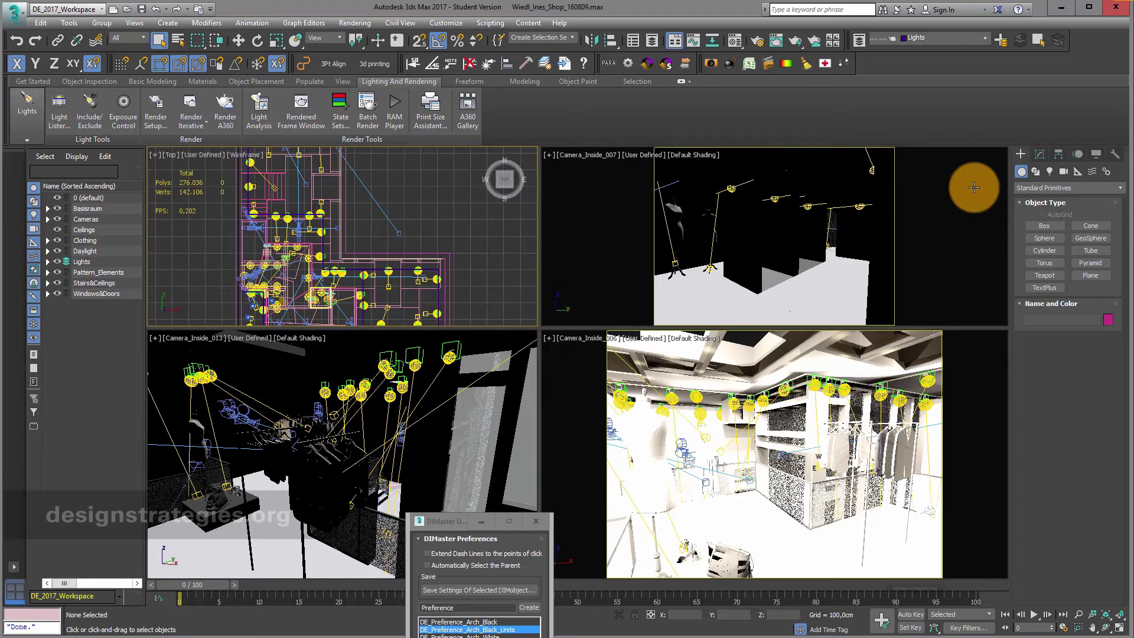
# - Switch to Illustrator and open the exported Adobe Illustrator file from the 161021 folder
pyautogui.hotkey('alt', 'Tab')
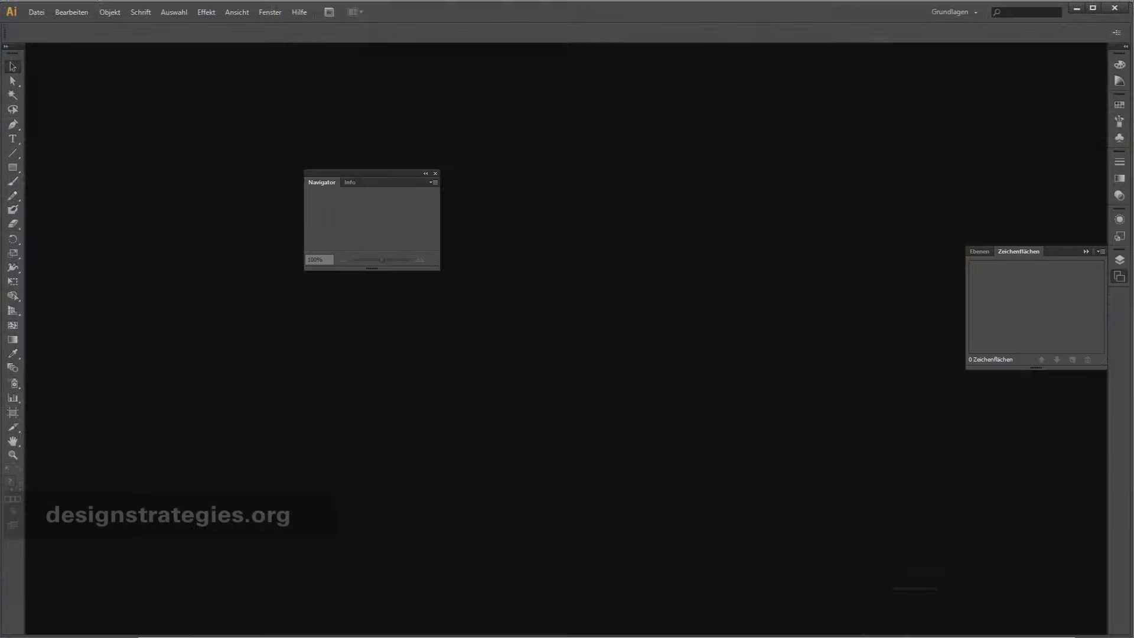
pyautogui.click(31, 11)
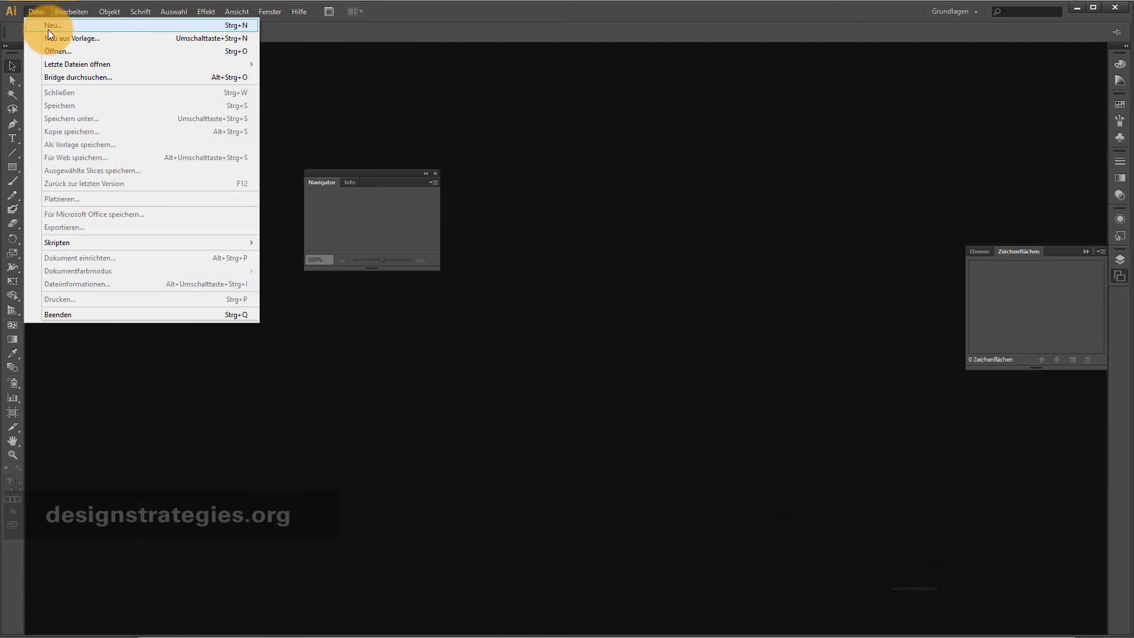
pyautogui.click(58, 48)
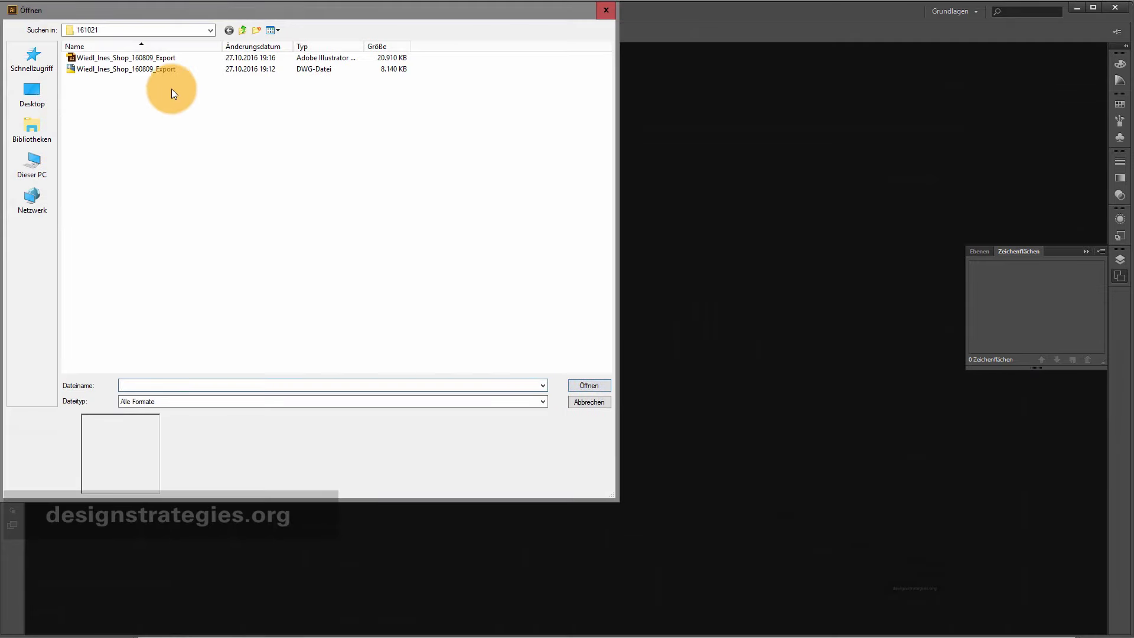
pyautogui.click(160, 59)
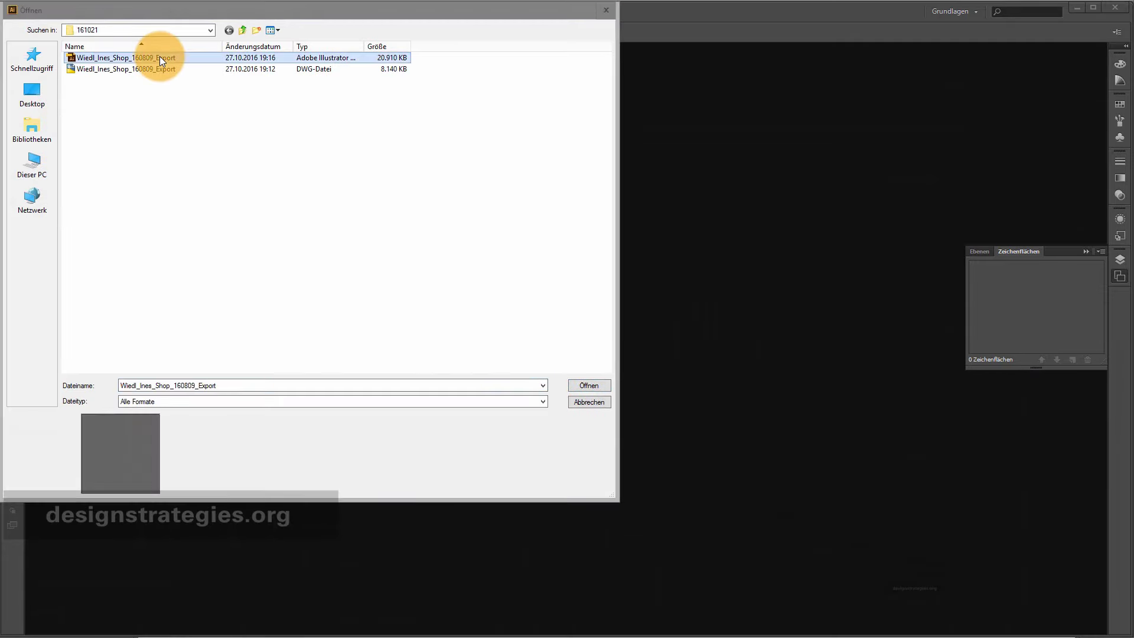
pyautogui.click(588, 386)
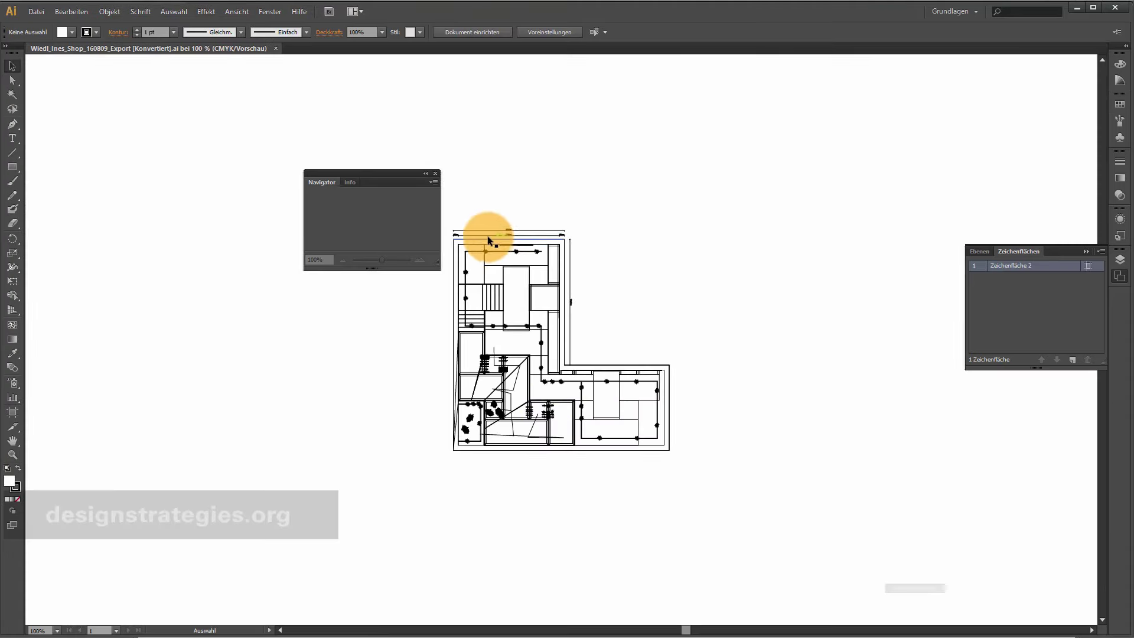
# - Select all paths of the floor plan and set their stroke weight to 0.2 pt
pyautogui.click(391, 259)
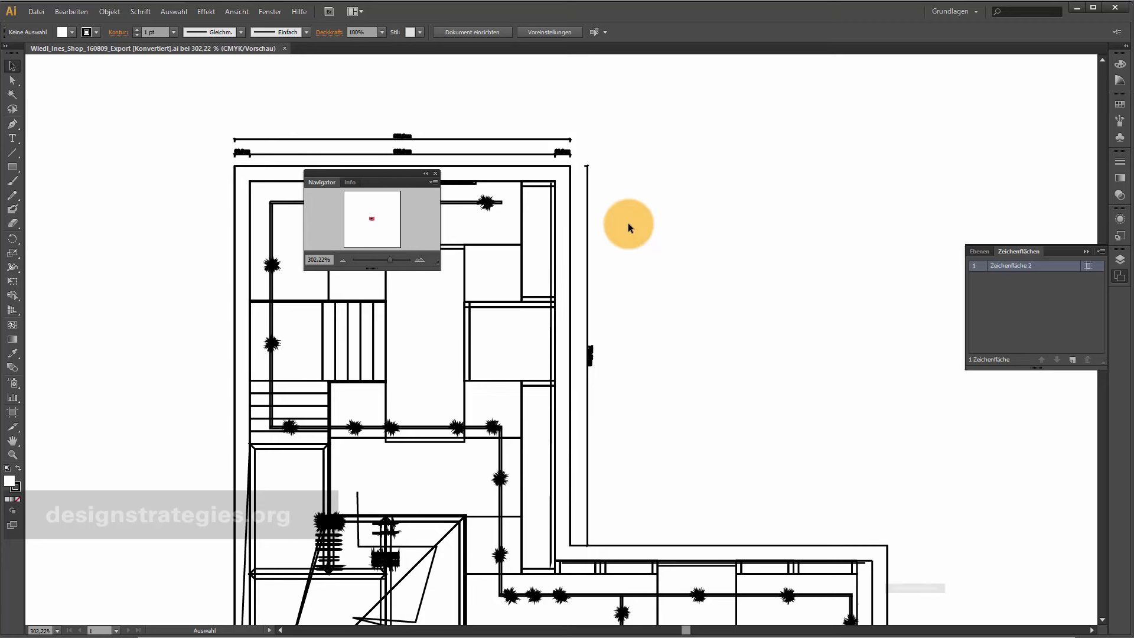
pyautogui.press('a')
pyautogui.press('v')
pyautogui.hotkey('ctrl', 'a')
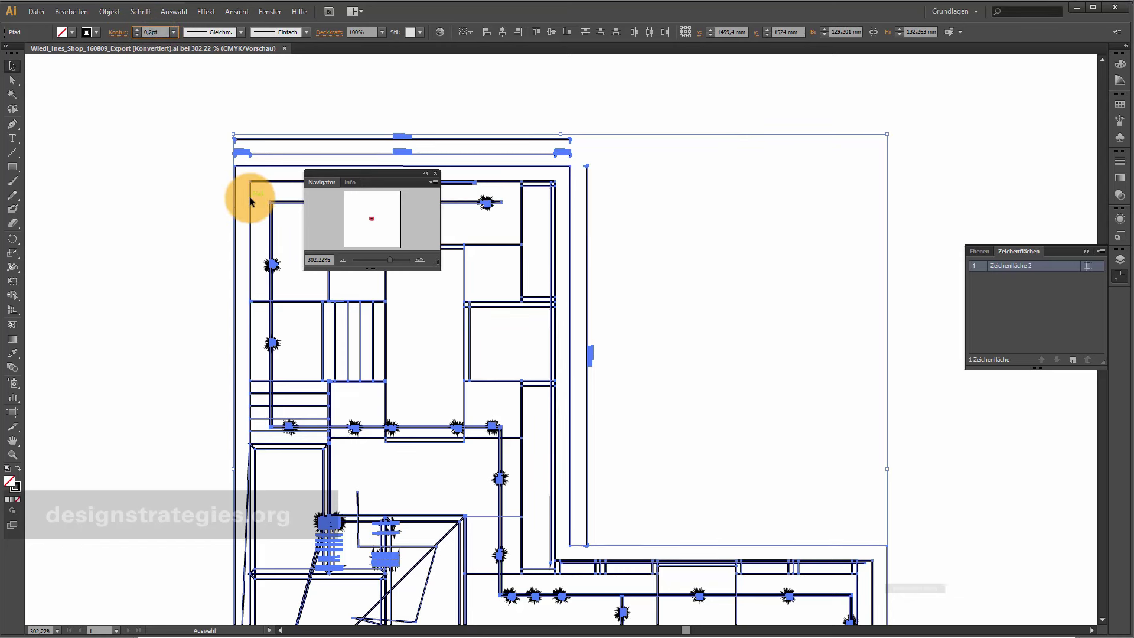
pyautogui.press('Return')
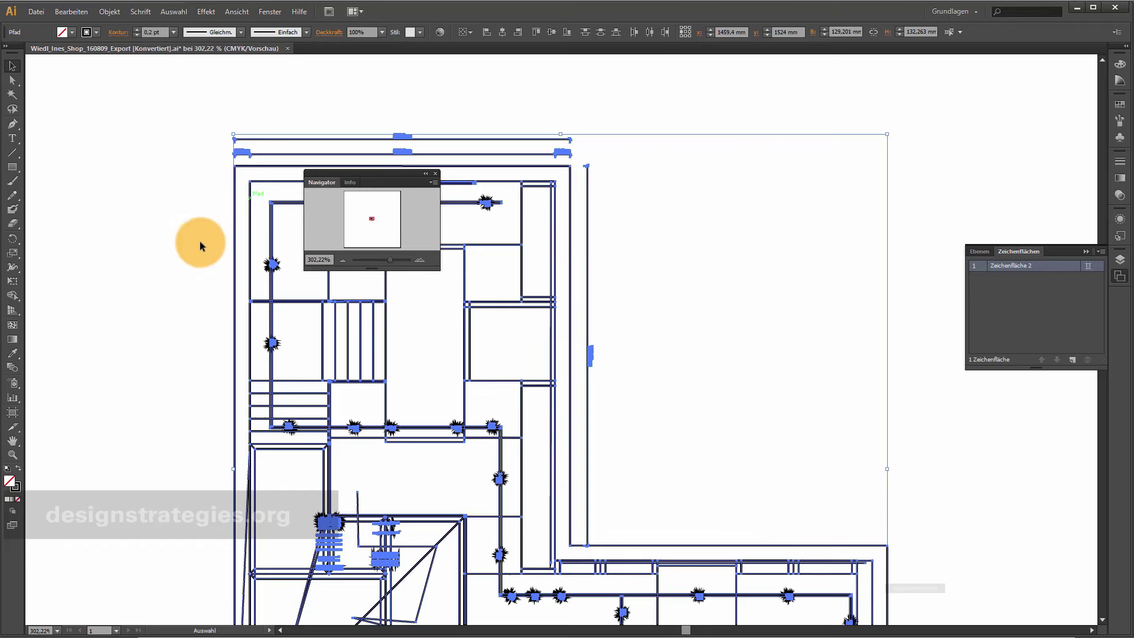
pyautogui.click(200, 241)
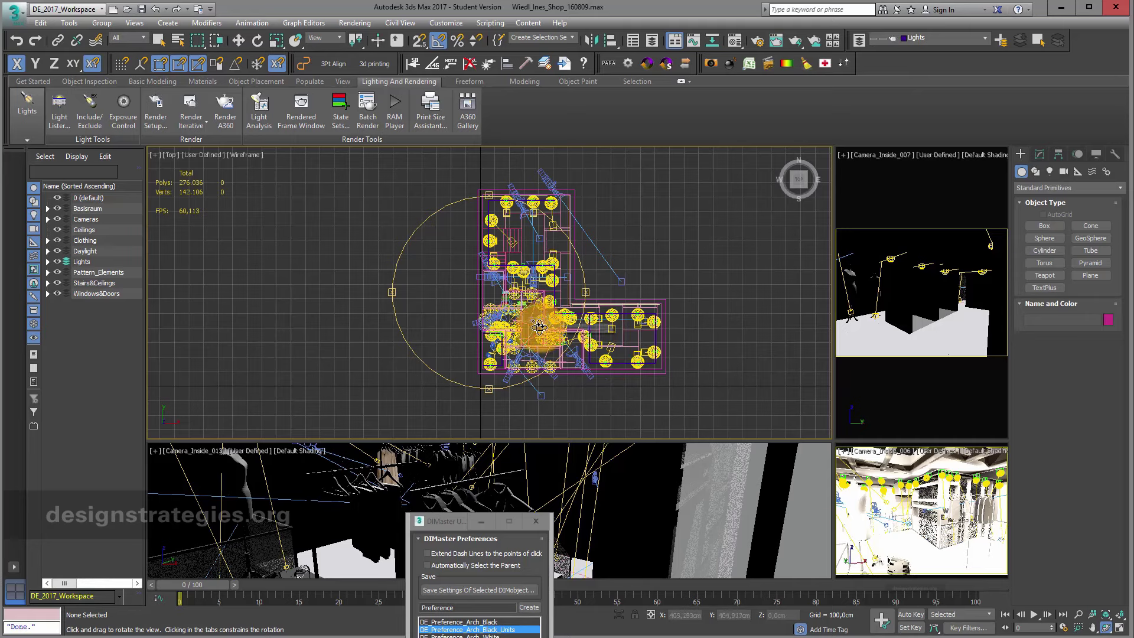
# - In 3ds Max, select all scene objects and rotate the whole shop model into an oblique orientation in the top view
pyautogui.hotkey('ctrl', 'a')
pyautogui.moveTo(530, 319)
pyautogui.mouseDown()
pyautogui.moveTo(511, 313)
pyautogui.moveTo(527, 313)
pyautogui.mouseUp()
pyautogui.press('t')
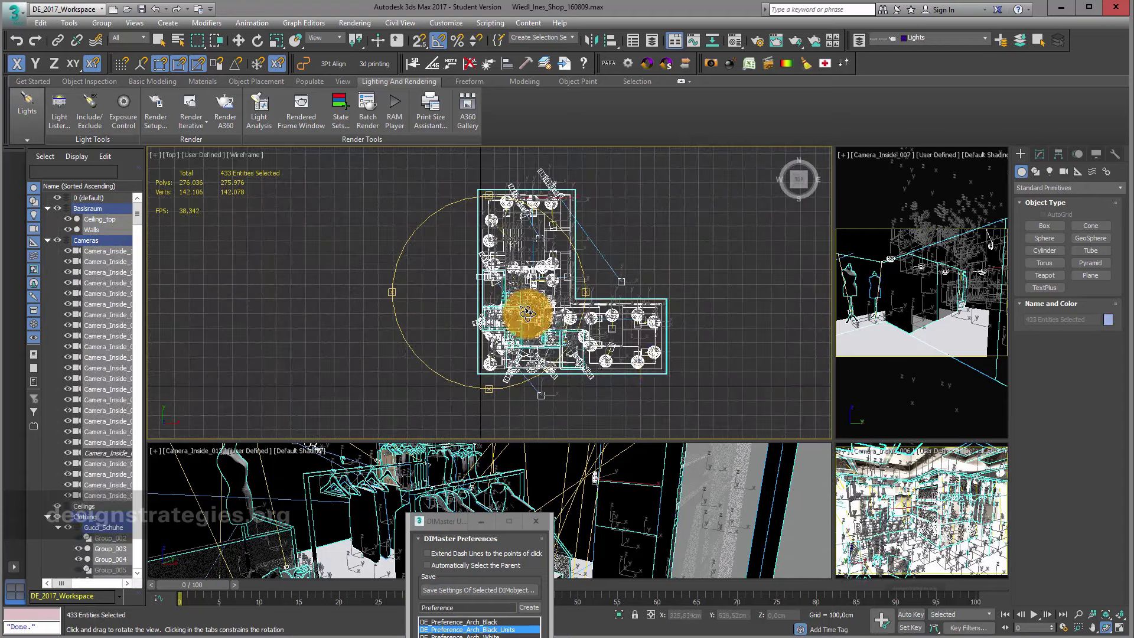
pyautogui.click(256, 39)
pyautogui.moveTo(557, 300); pyautogui.dragTo(521, 296)
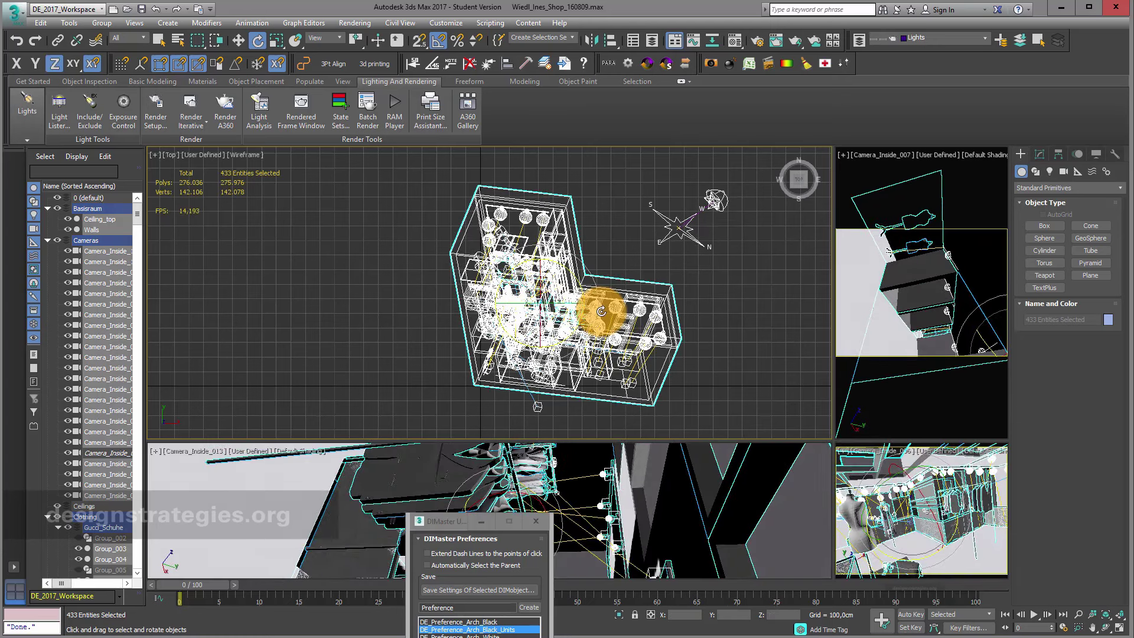
# - Export the rotated selection to the 161021 folder as AI at scale 1:10, appending _Persp.ai to the suggested file name
pyautogui.click(564, 63)
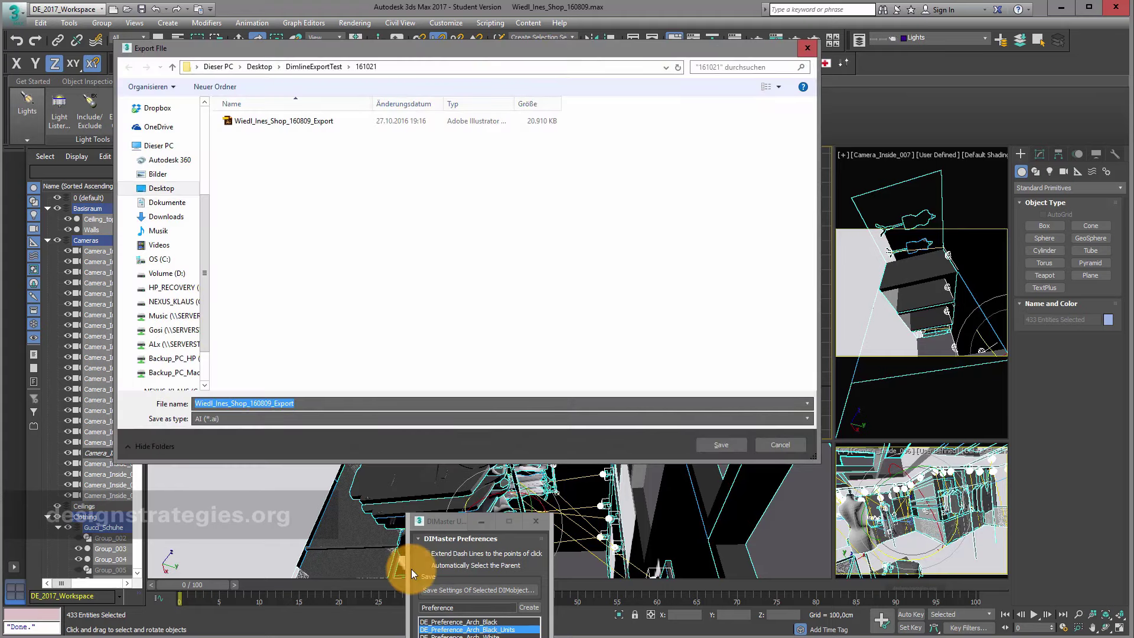
pyautogui.click(396, 405)
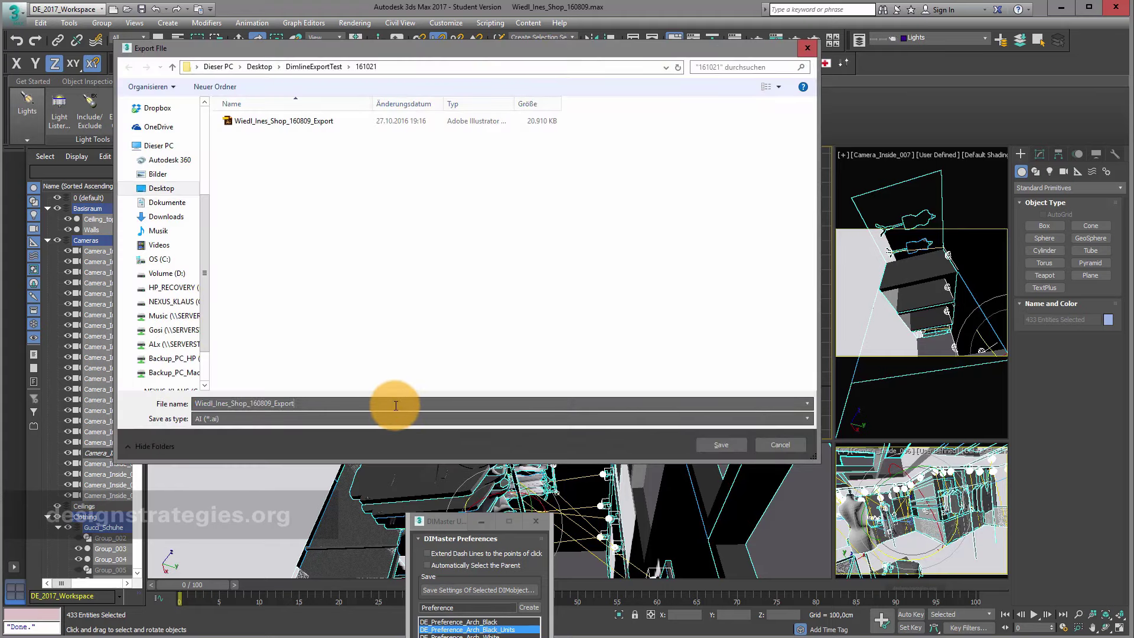
pyautogui.write('_Pewrp')
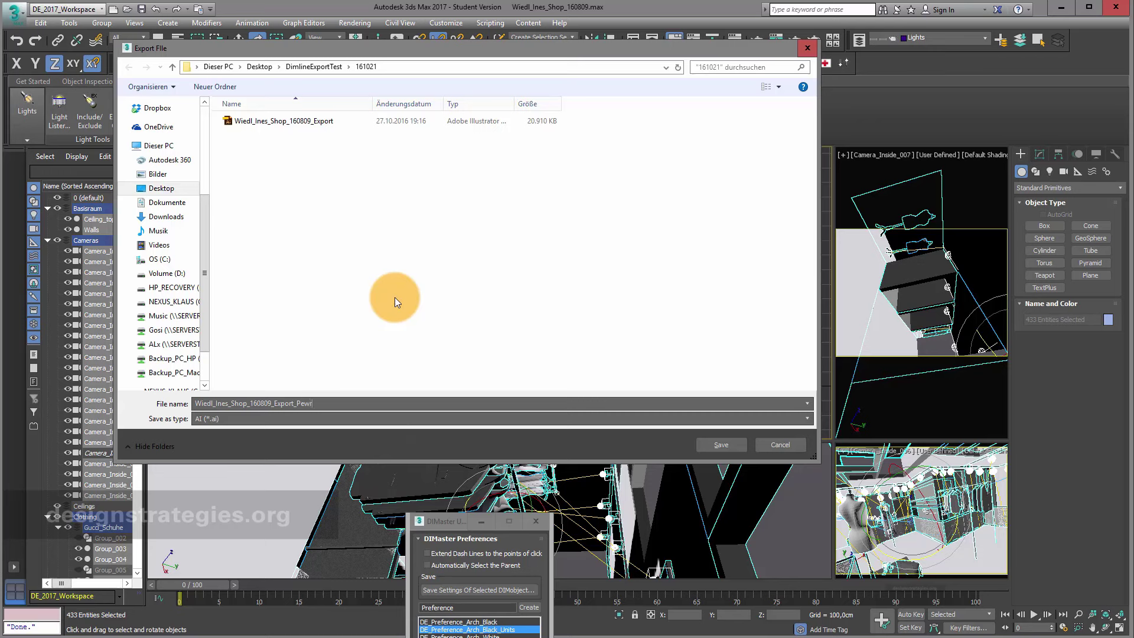
pyautogui.press('BackSpace')
pyautogui.press('BackSpace')
pyautogui.press('BackSpace')
pyautogui.write('rsp.ai')
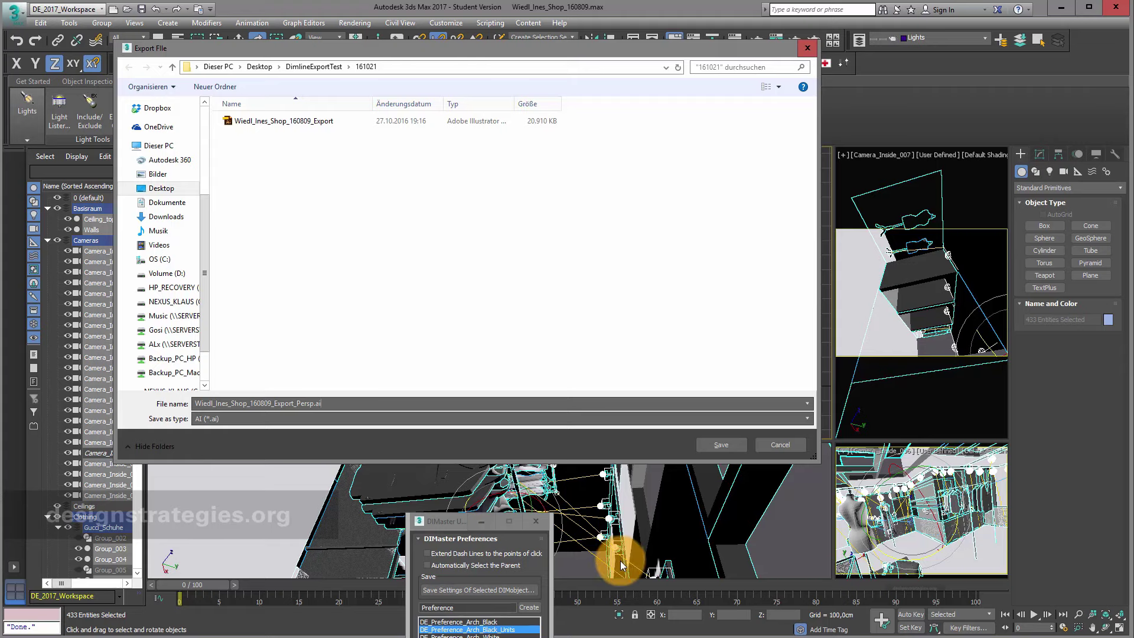
pyautogui.click(721, 445)
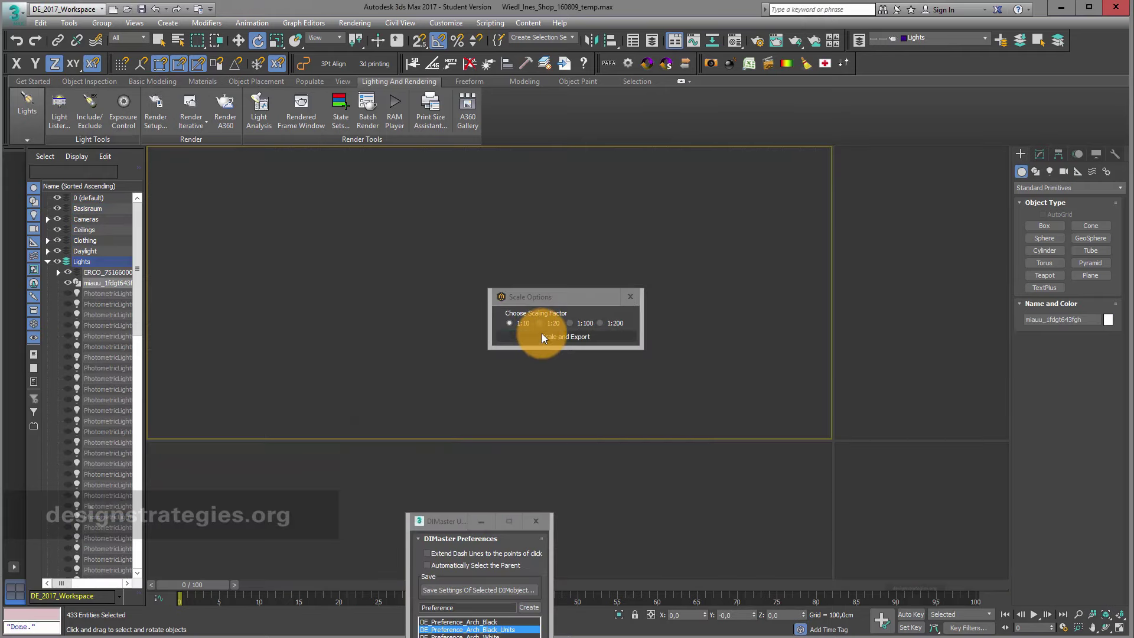
pyautogui.click(541, 334)
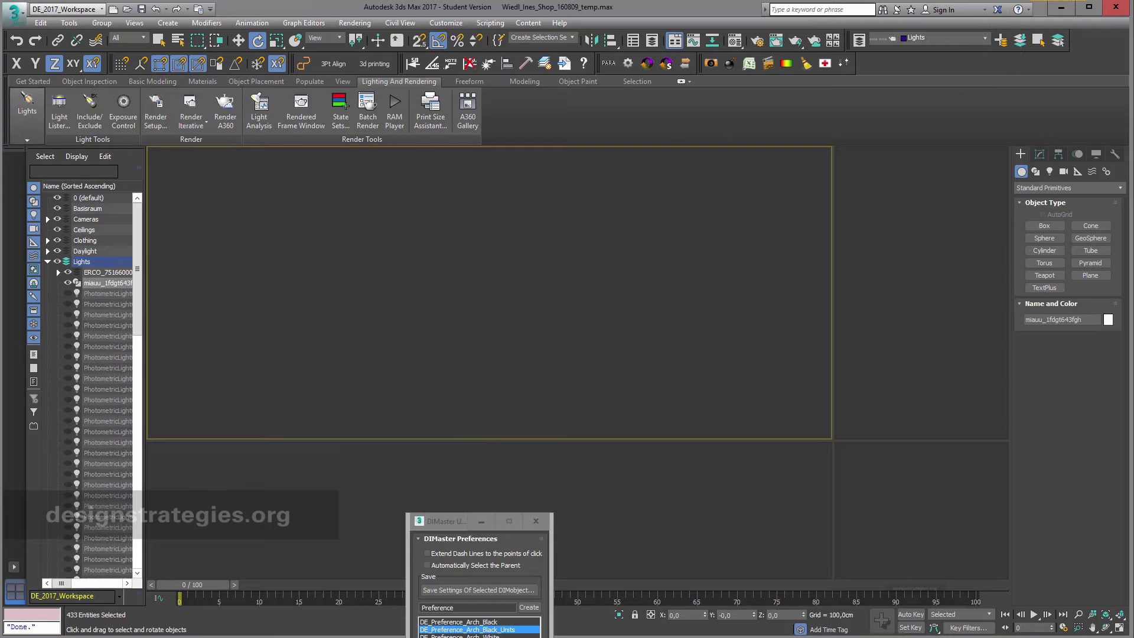